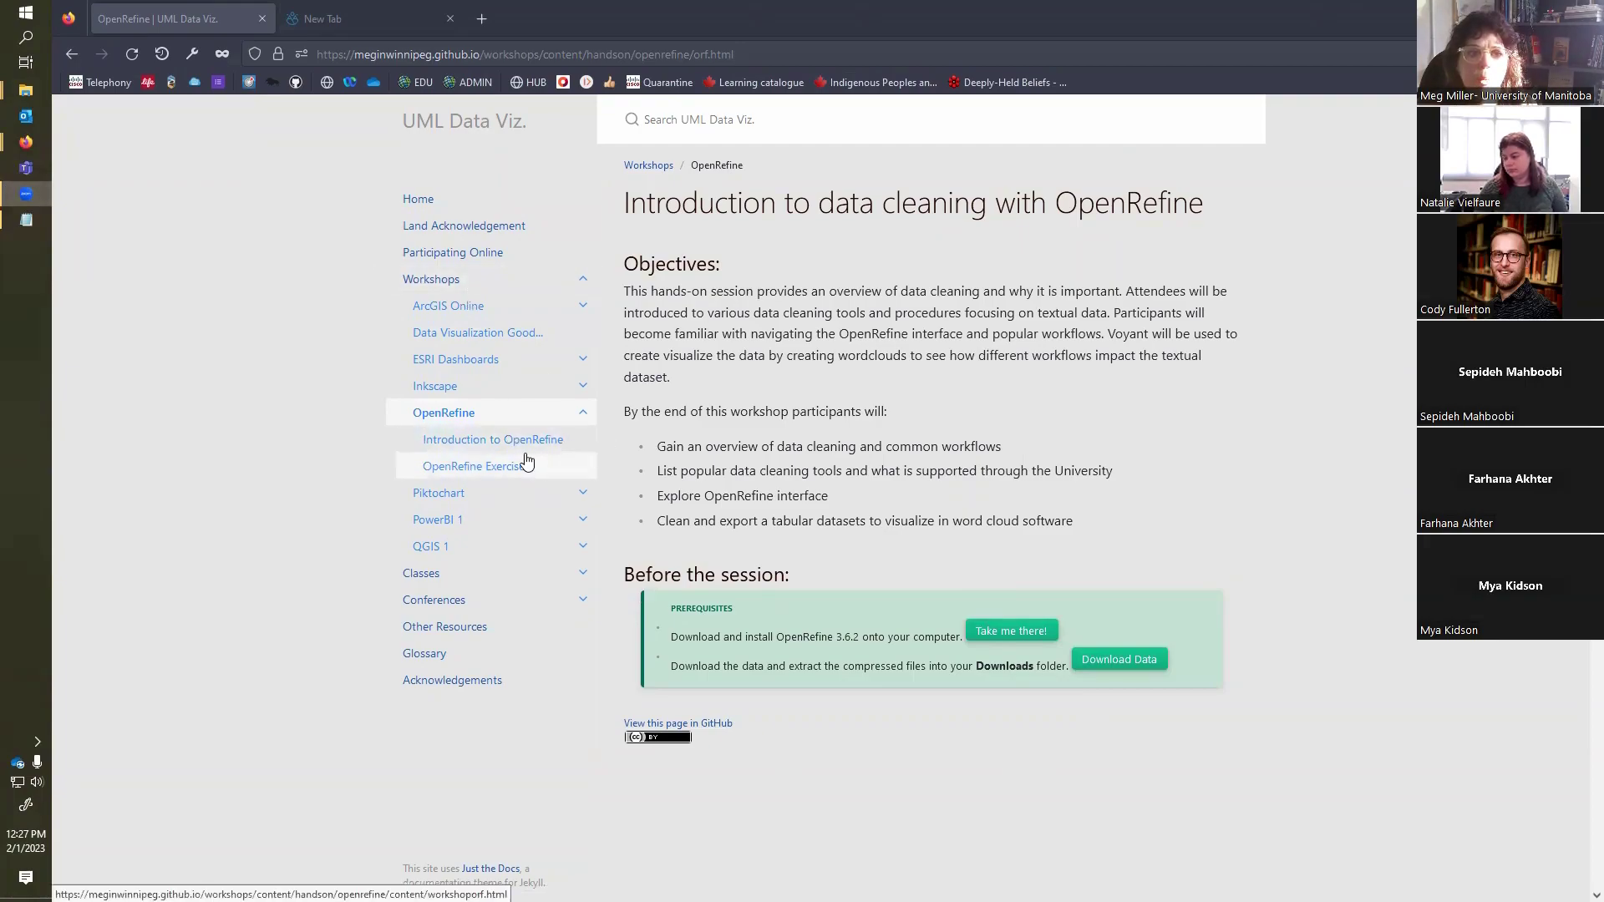
Step: Open the OpenRefine Exercise workshop page, and launch the openrefine application from the openrefine-3.6.2 folder
{"action": "left_click", "coordinate": [474, 472]}
{"action": "left_click", "coordinate": [474, 472]}
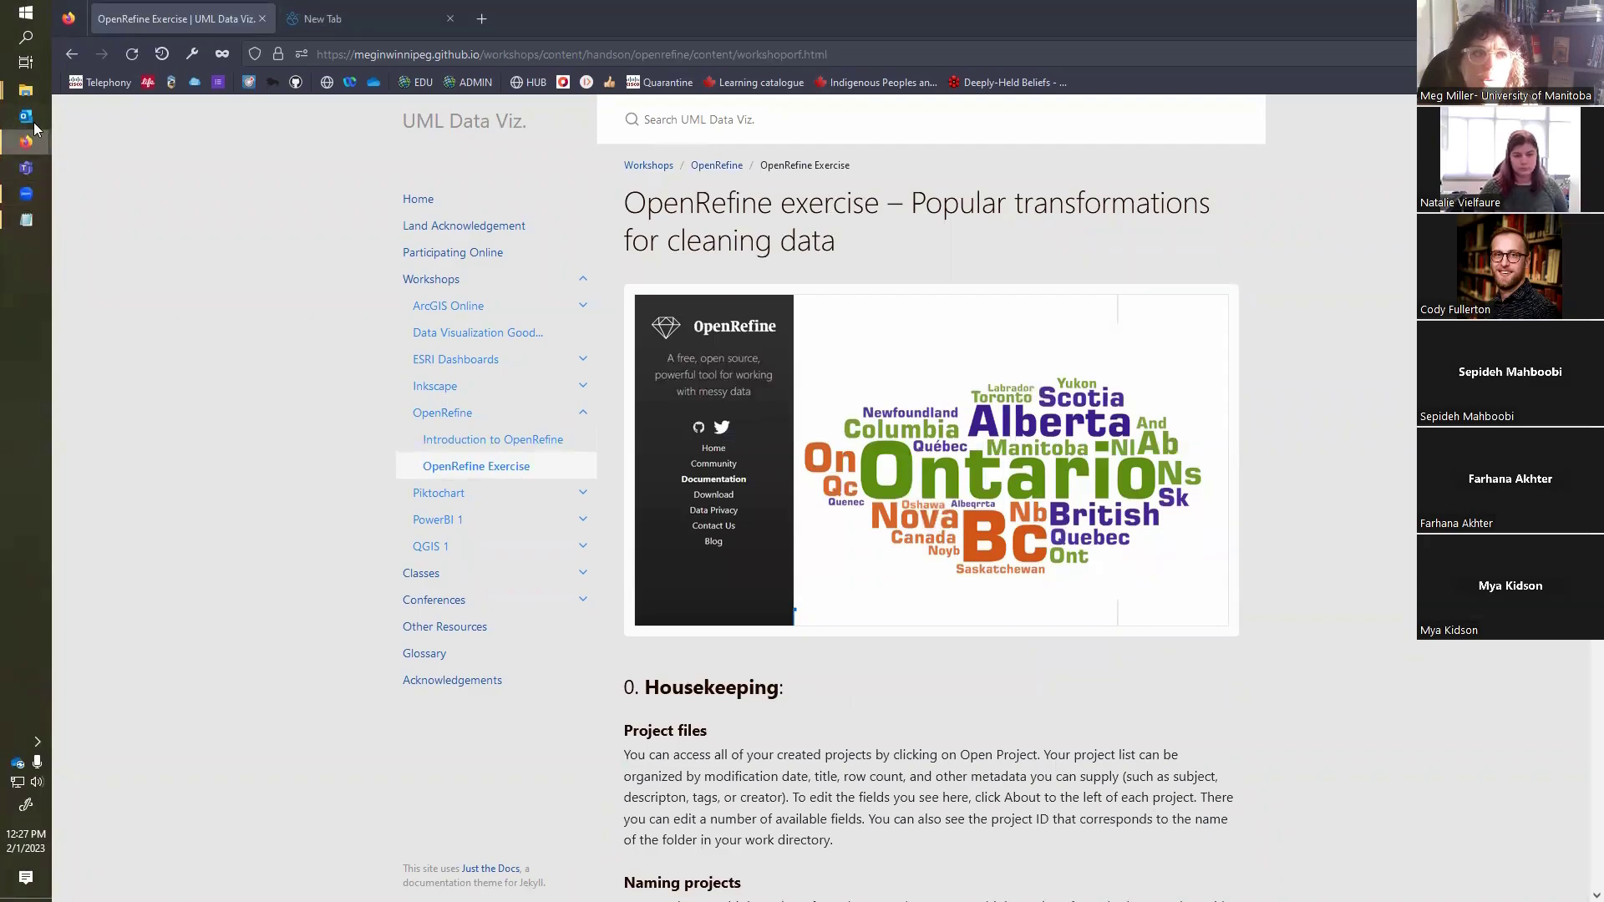
{"action": "mouse_move", "coordinate": [26, 90]}
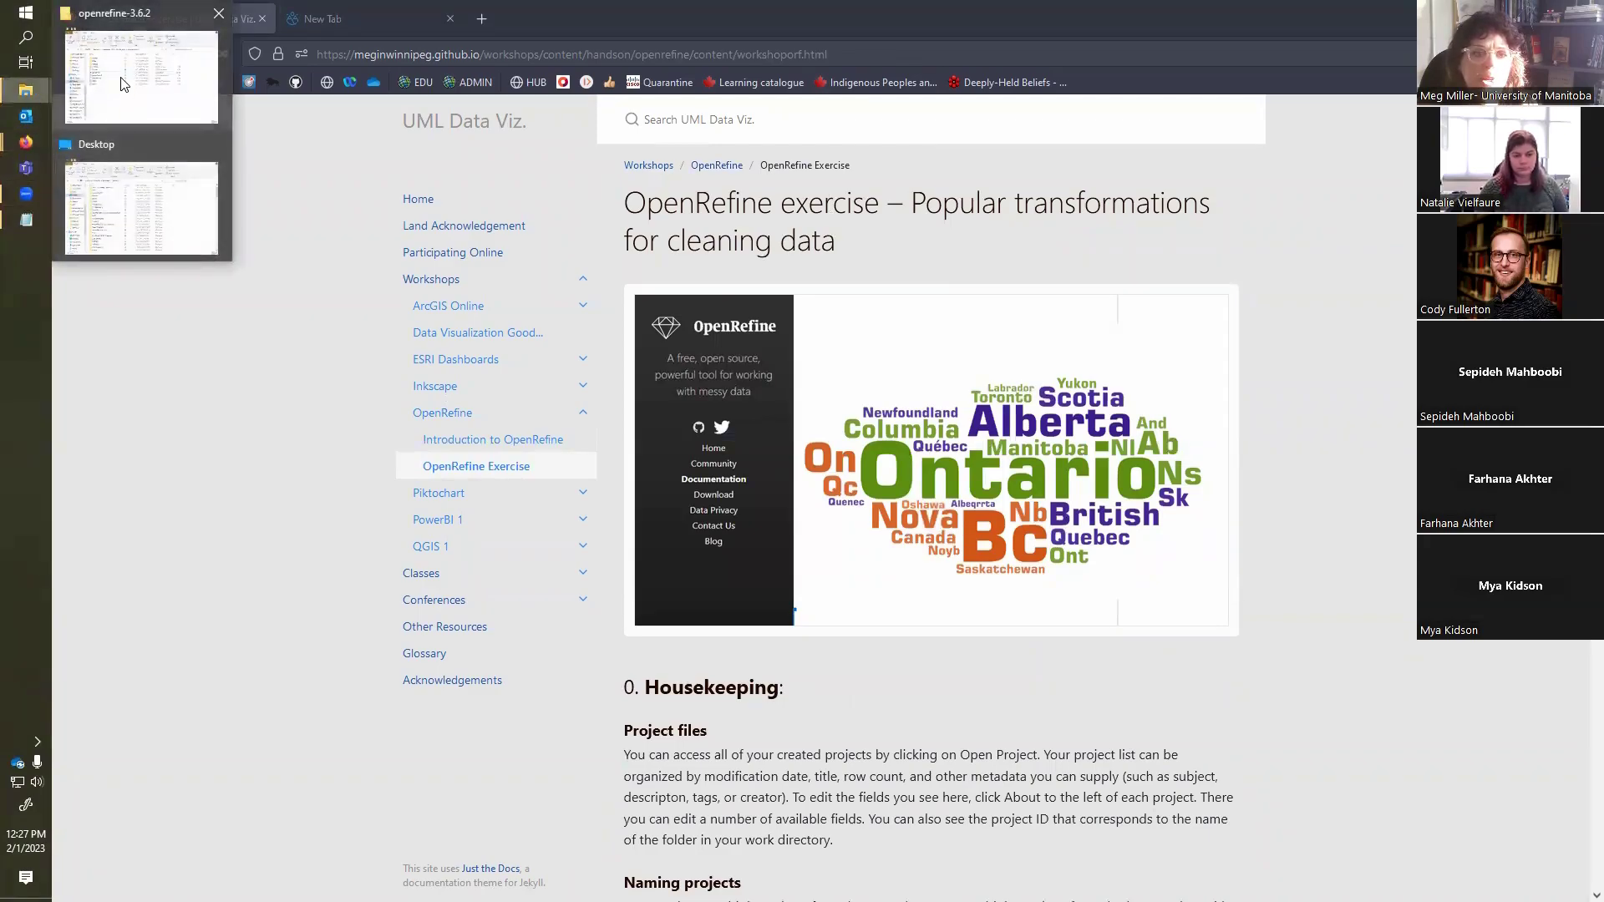
{"action": "left_click", "coordinate": [171, 100]}
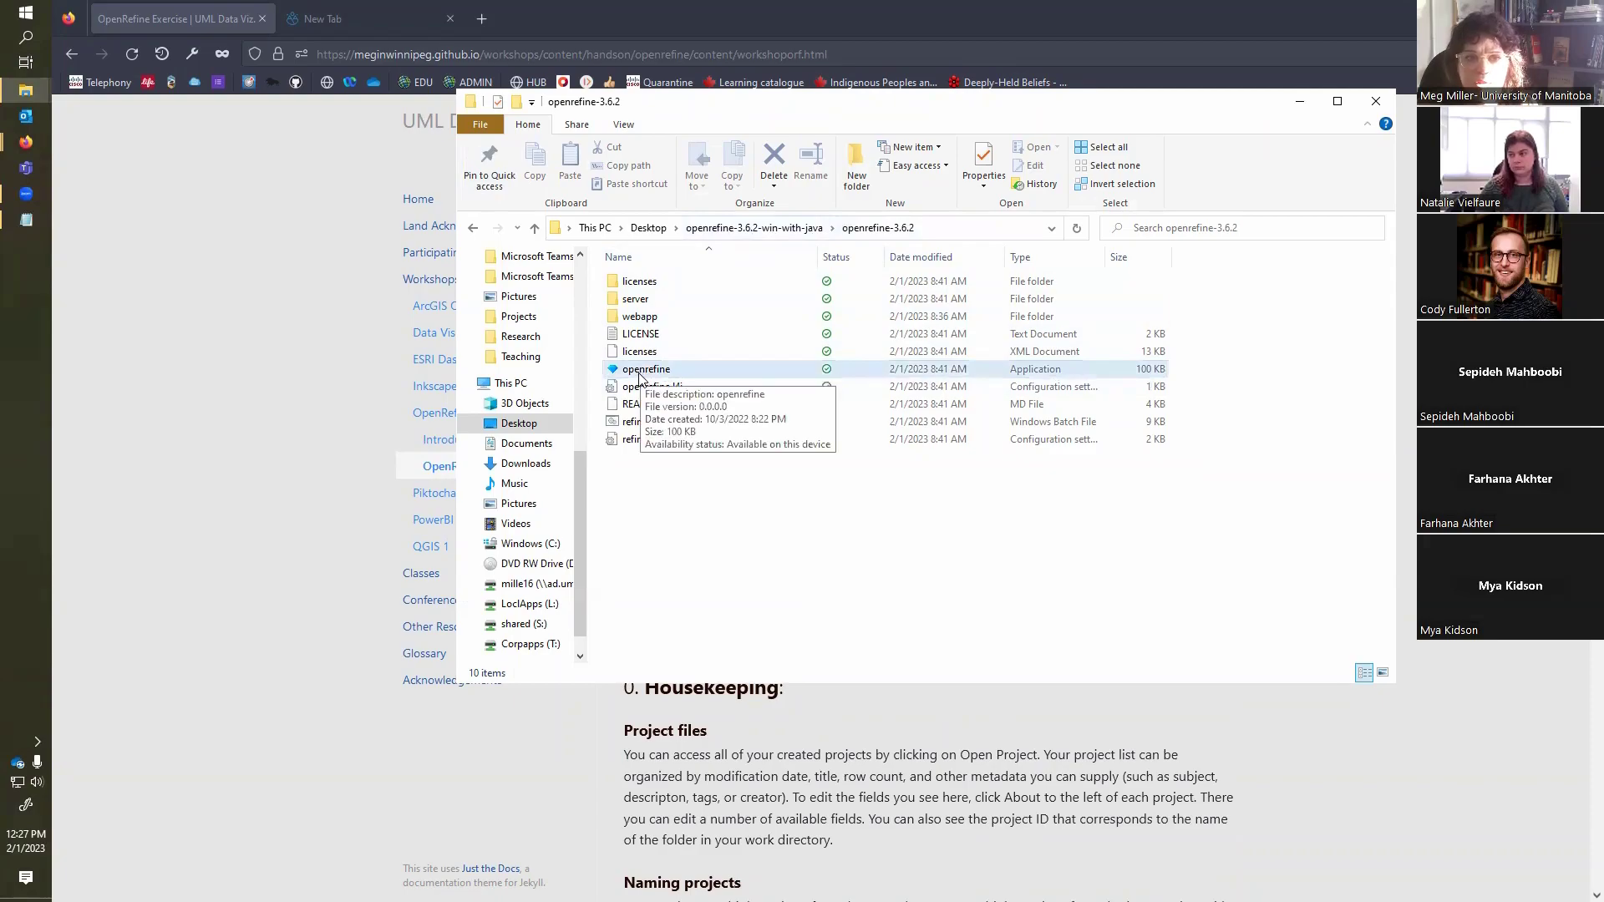
{"action": "double_click", "coordinate": [637, 370]}
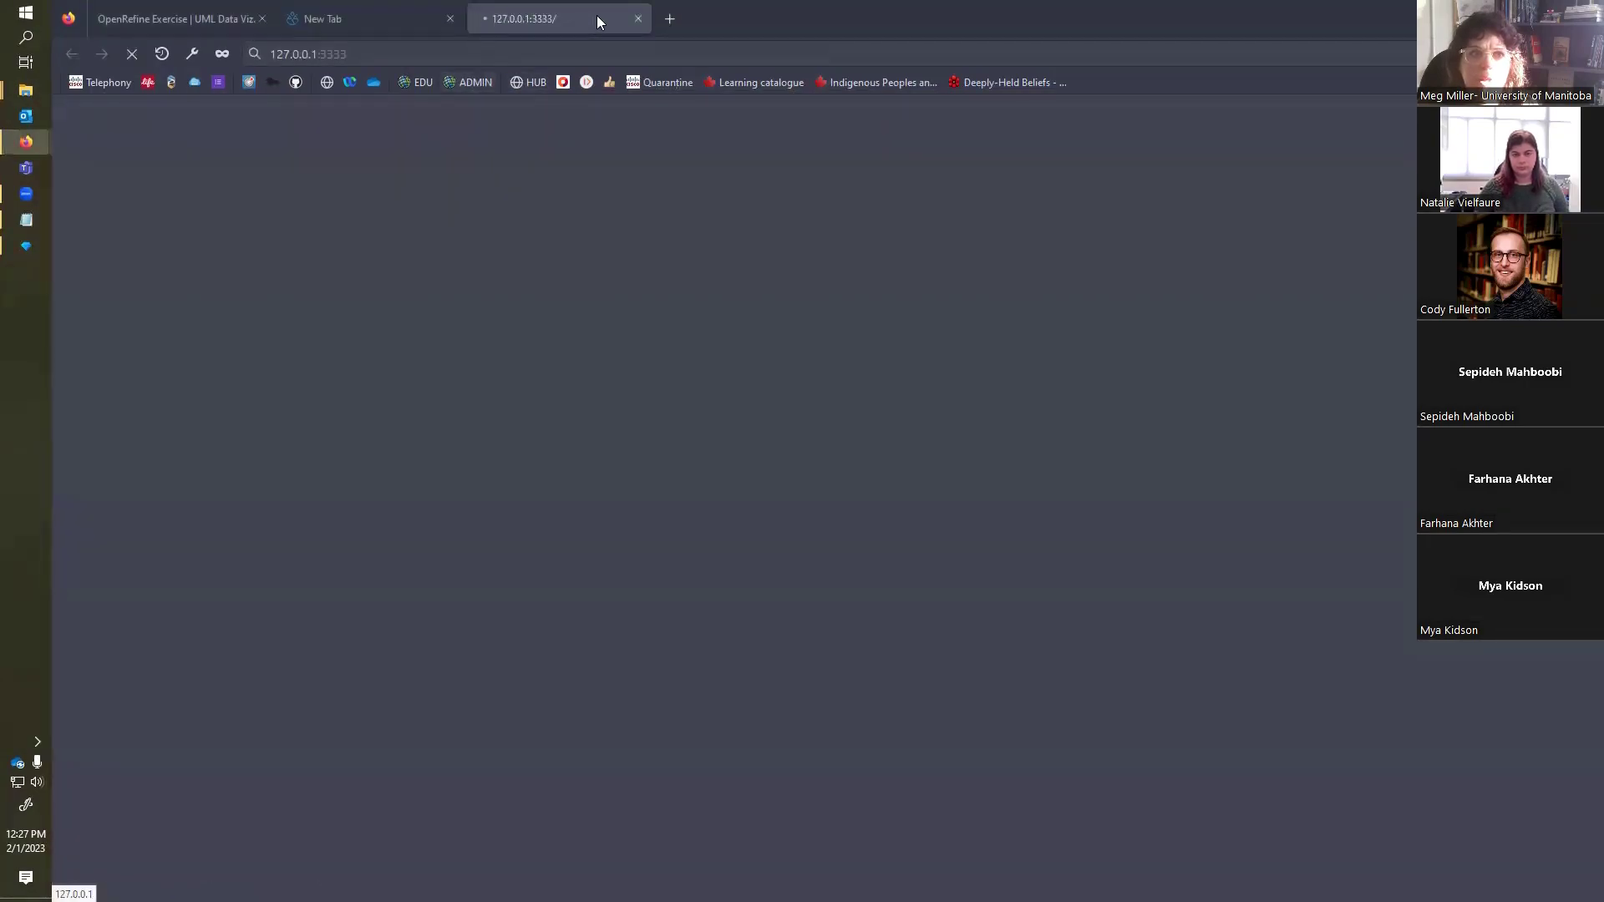
Step: Detach the OpenRefine tab into its own window, narrow it and place it over the right part of the screen
{"action": "left_click_drag", "start_coordinate": [550, 13], "coordinate": [697, 247]}
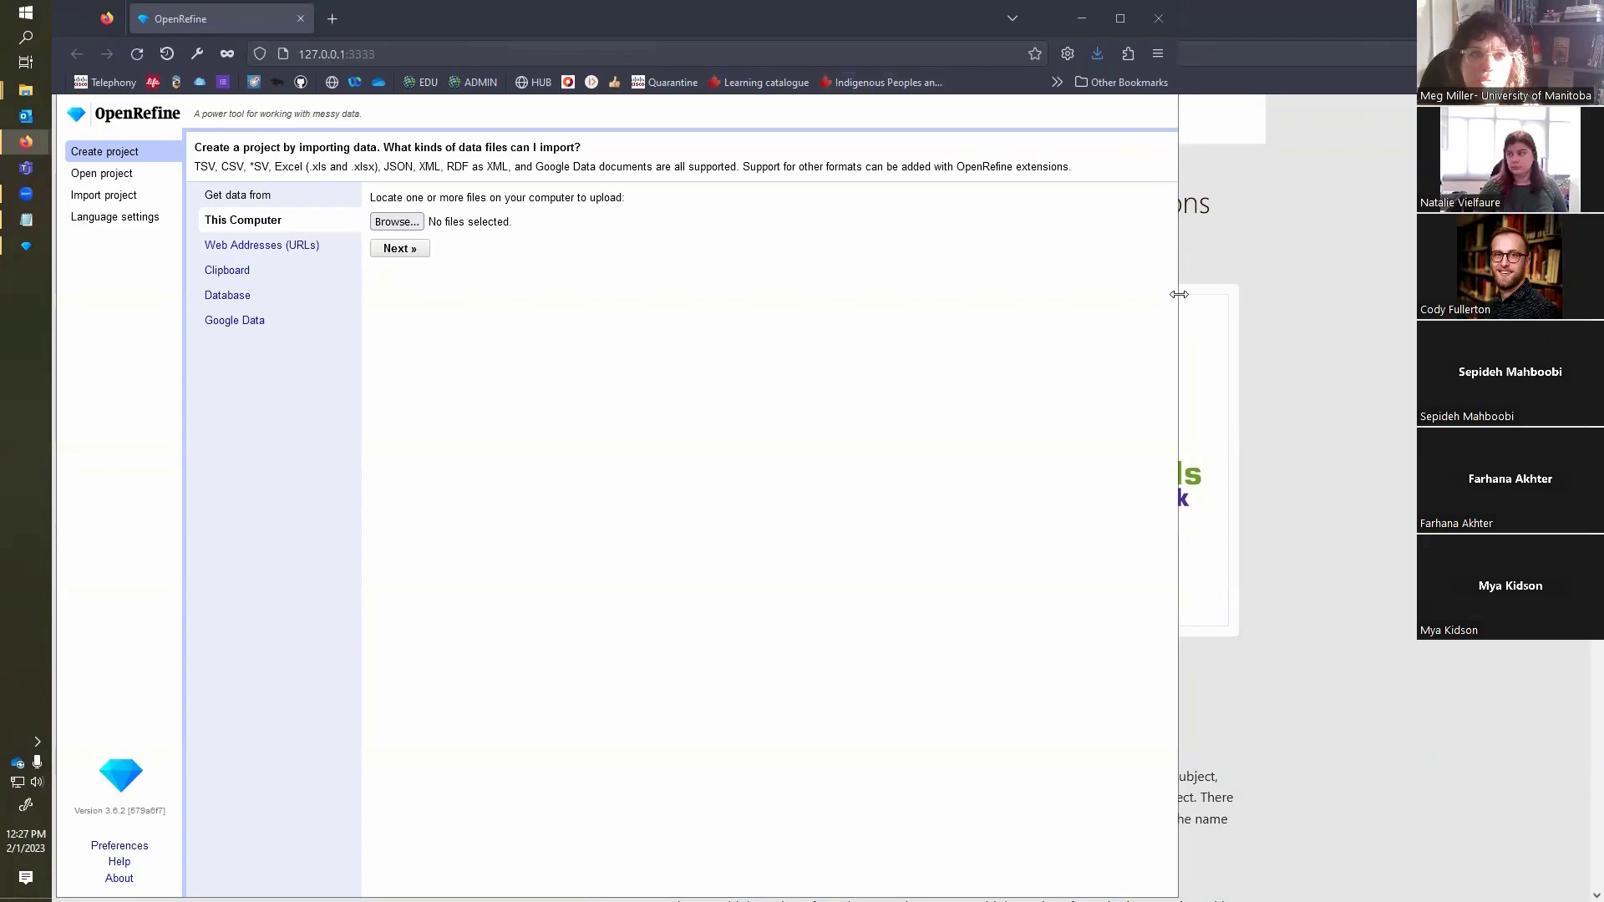
{"action": "left_click_drag", "start_coordinate": [1179, 294], "coordinate": [1041, 294]}
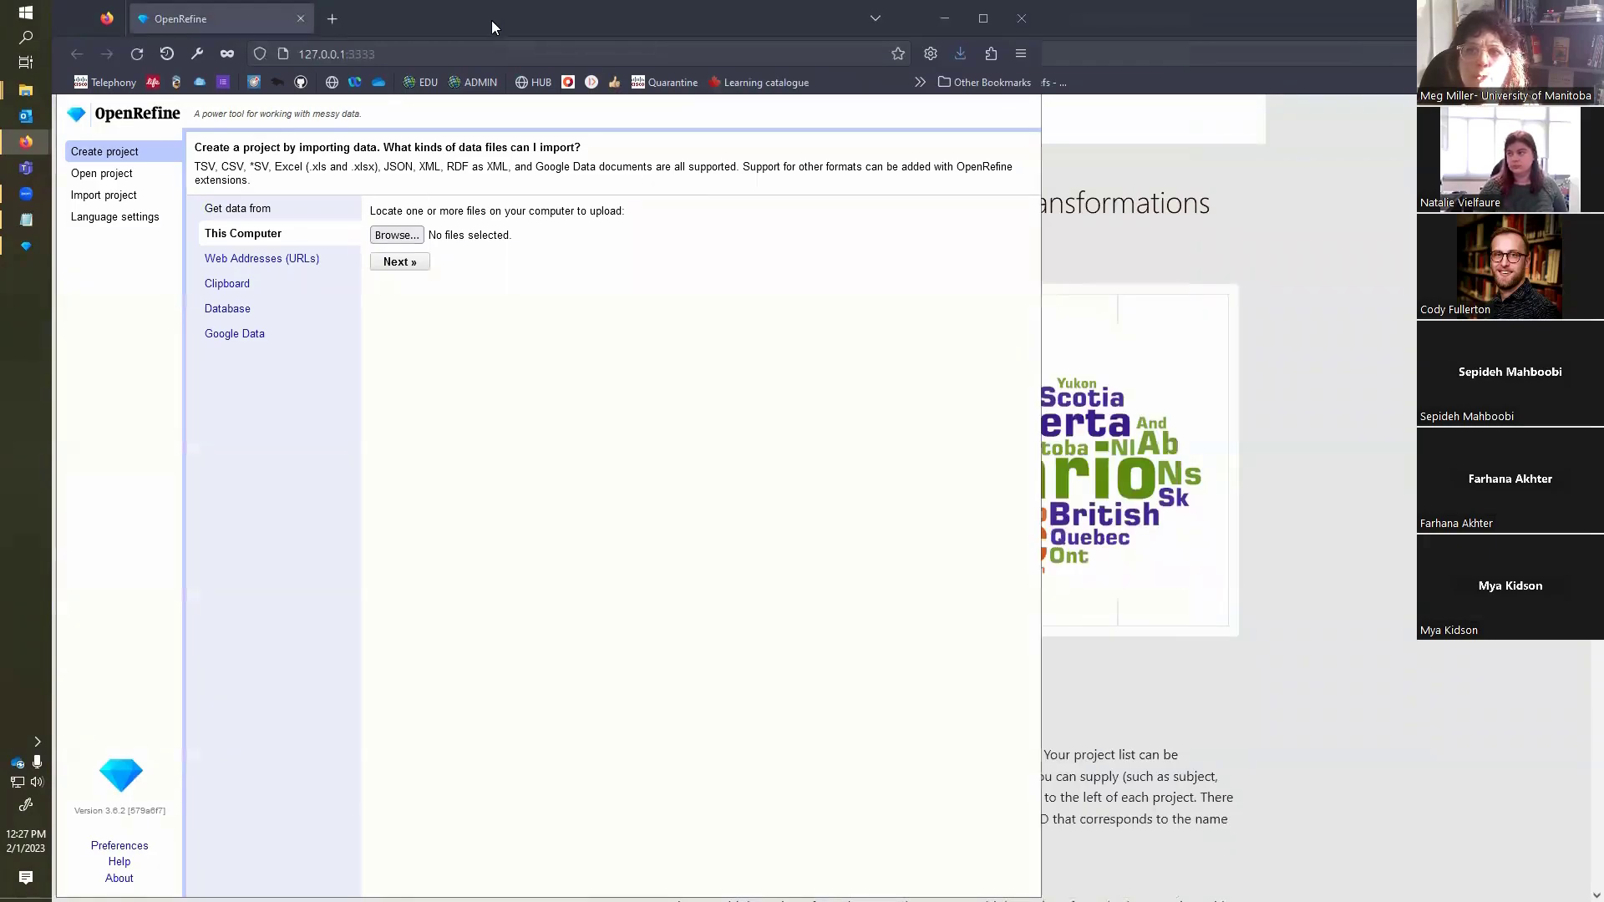
{"action": "left_click_drag", "start_coordinate": [491, 20], "coordinate": [1044, 20]}
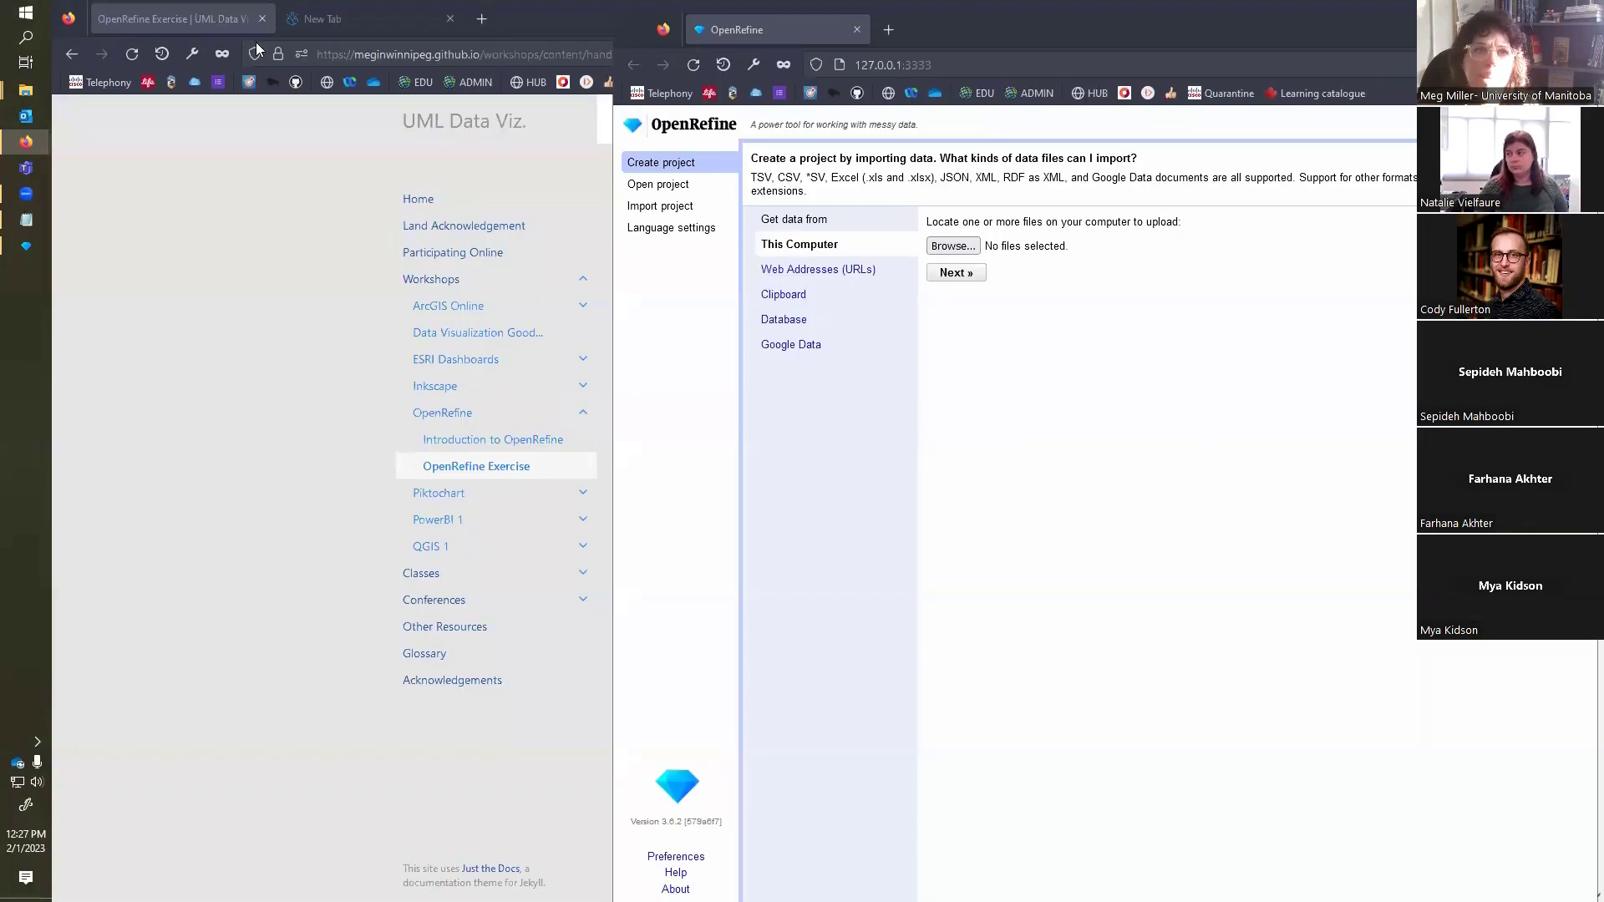
Step: Bring the exercise page forward, restore it from full size and shrink its window to the left part of the screen
{"action": "left_click", "coordinate": [548, 13]}
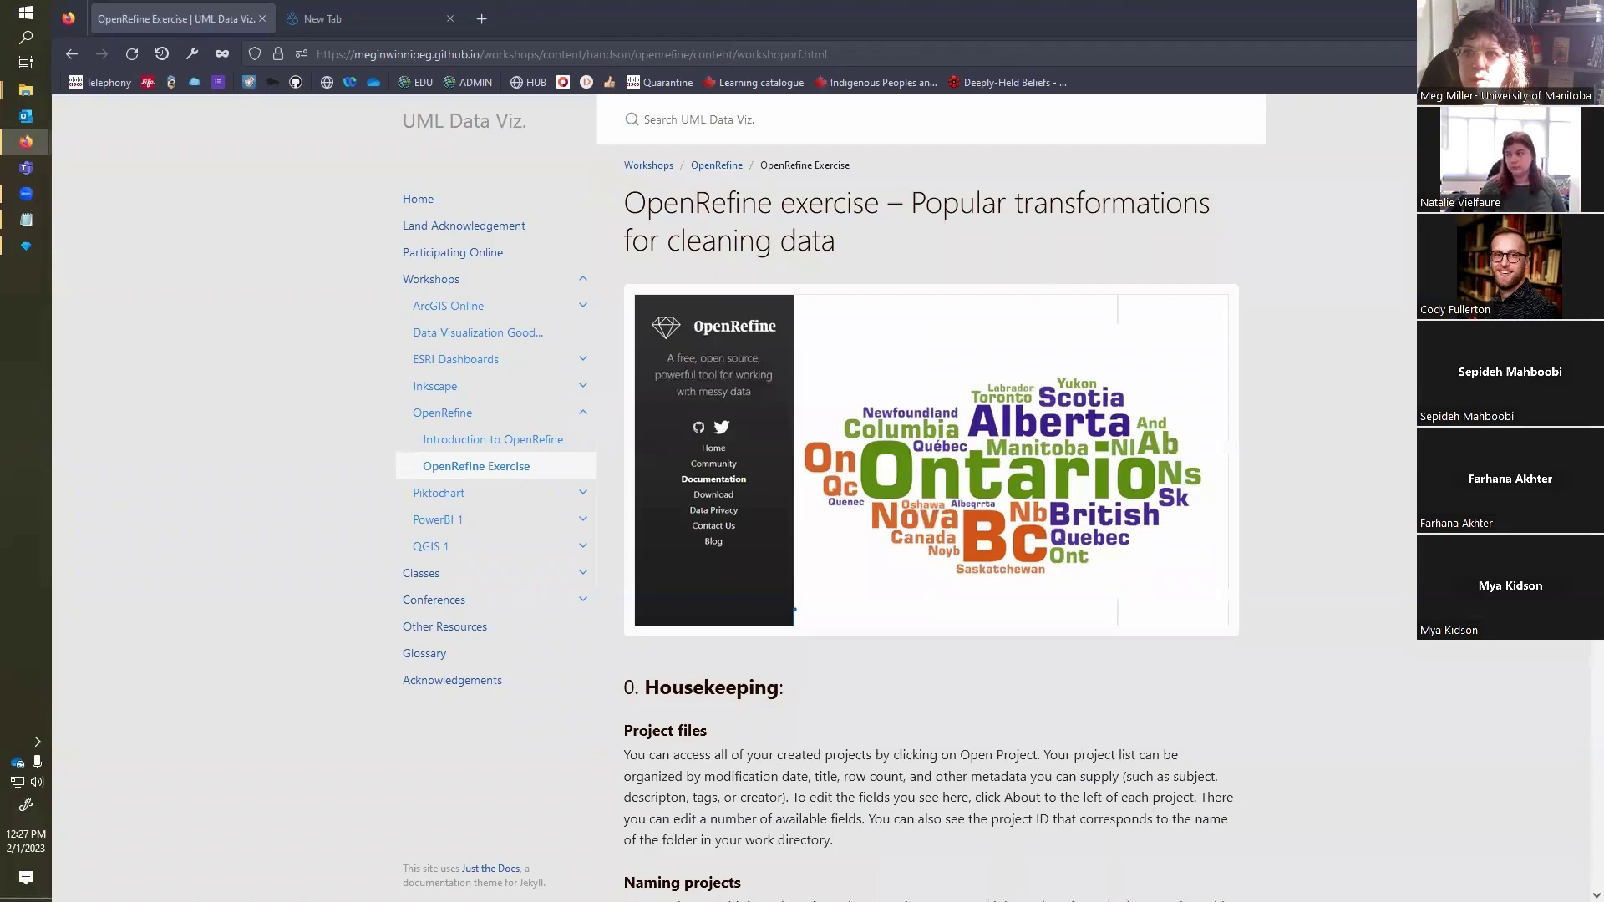
{"action": "left_click", "coordinate": [1547, 16]}
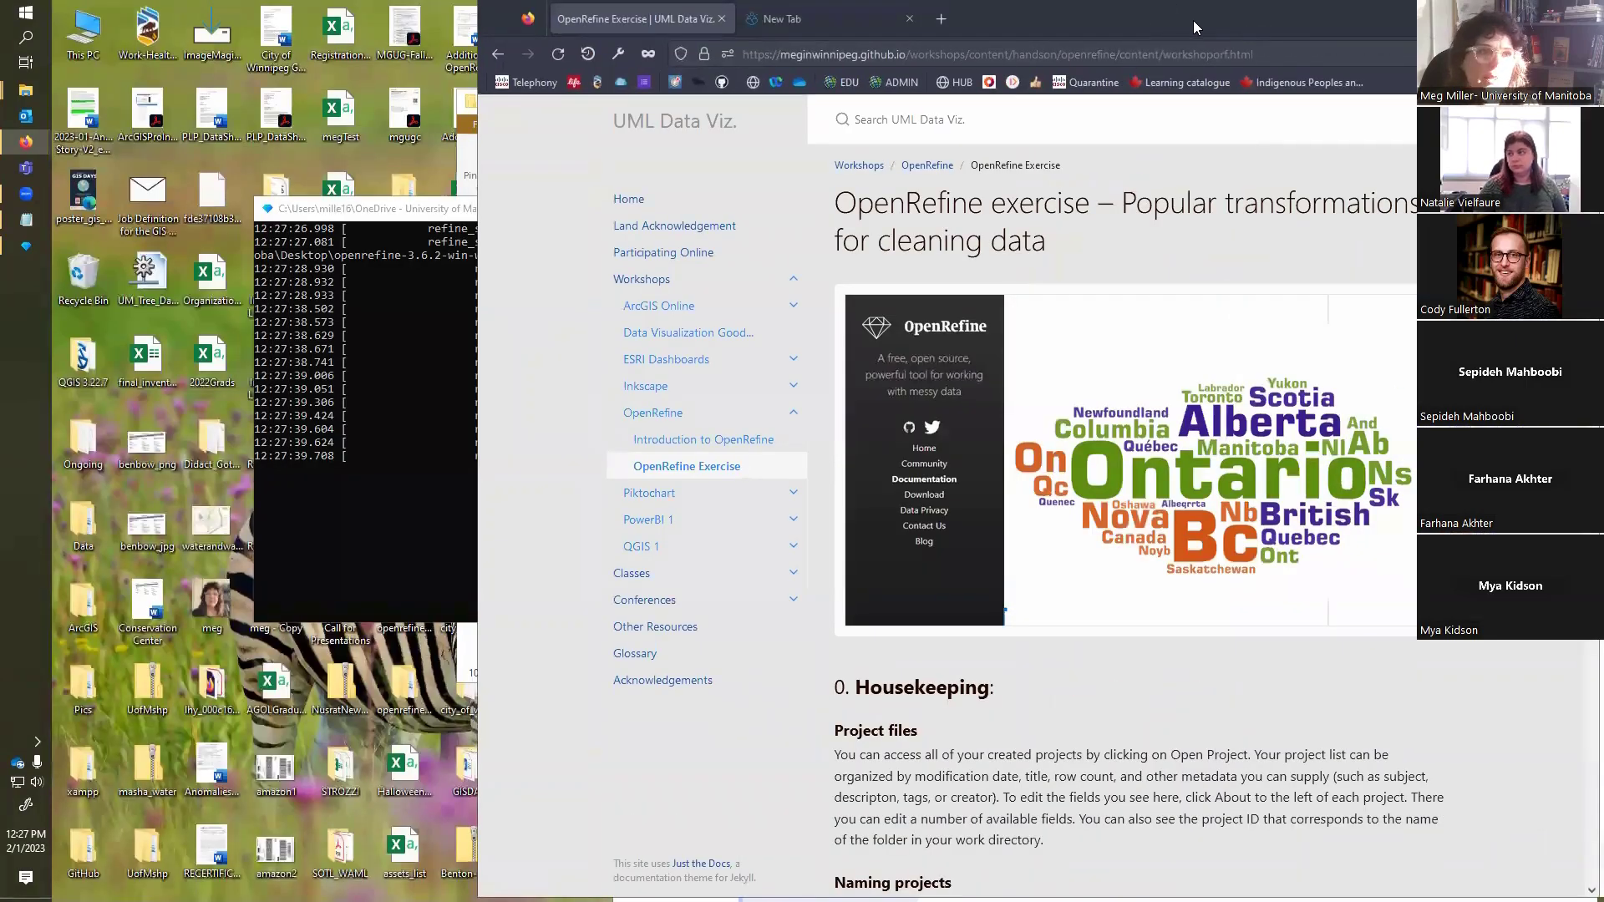
{"action": "left_click_drag", "start_coordinate": [1193, 20], "coordinate": [767, 20]}
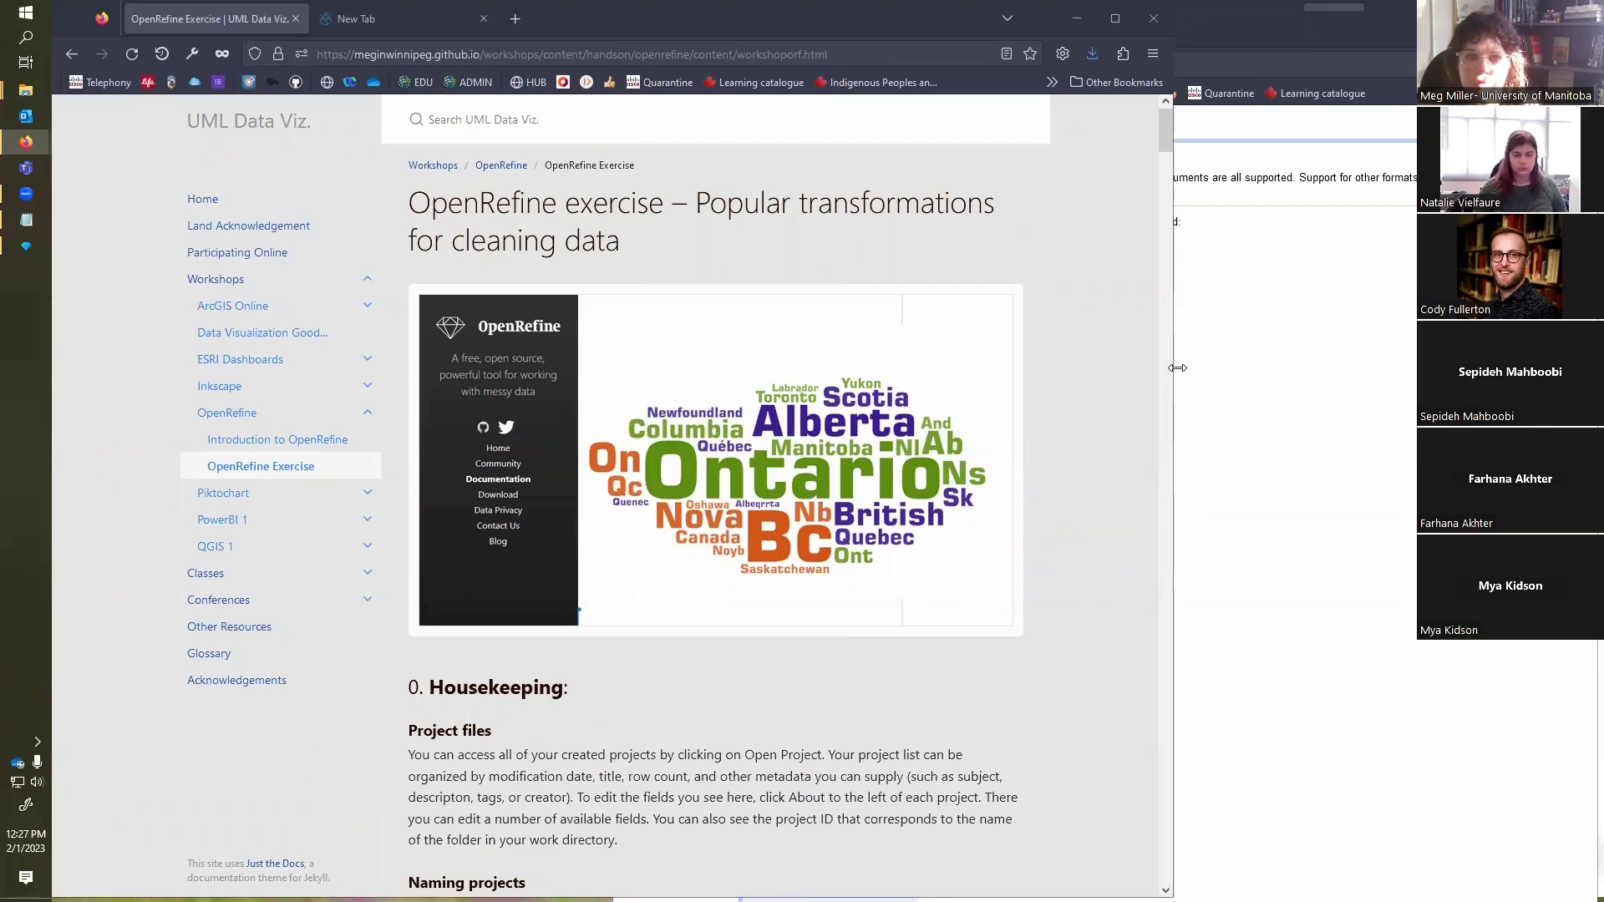
{"action": "left_click_drag", "start_coordinate": [1177, 368], "coordinate": [702, 416]}
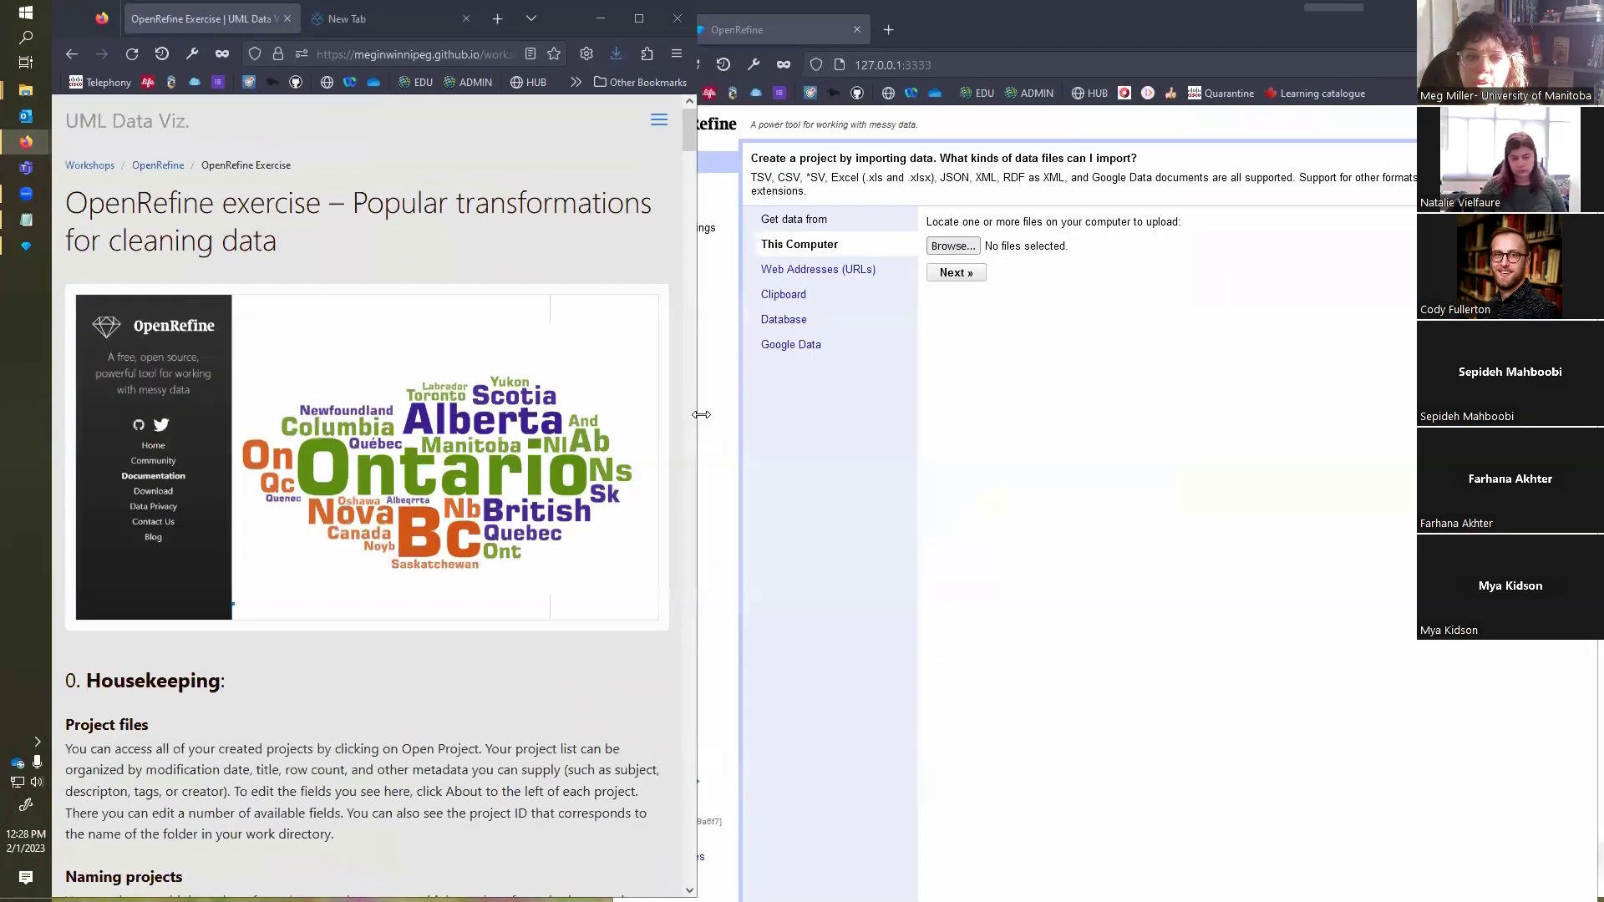
Step: Dismiss the Google Drive window and align the OpenRefine window edge to edge beside the exercise page
{"action": "left_click", "coordinate": [1143, 16]}
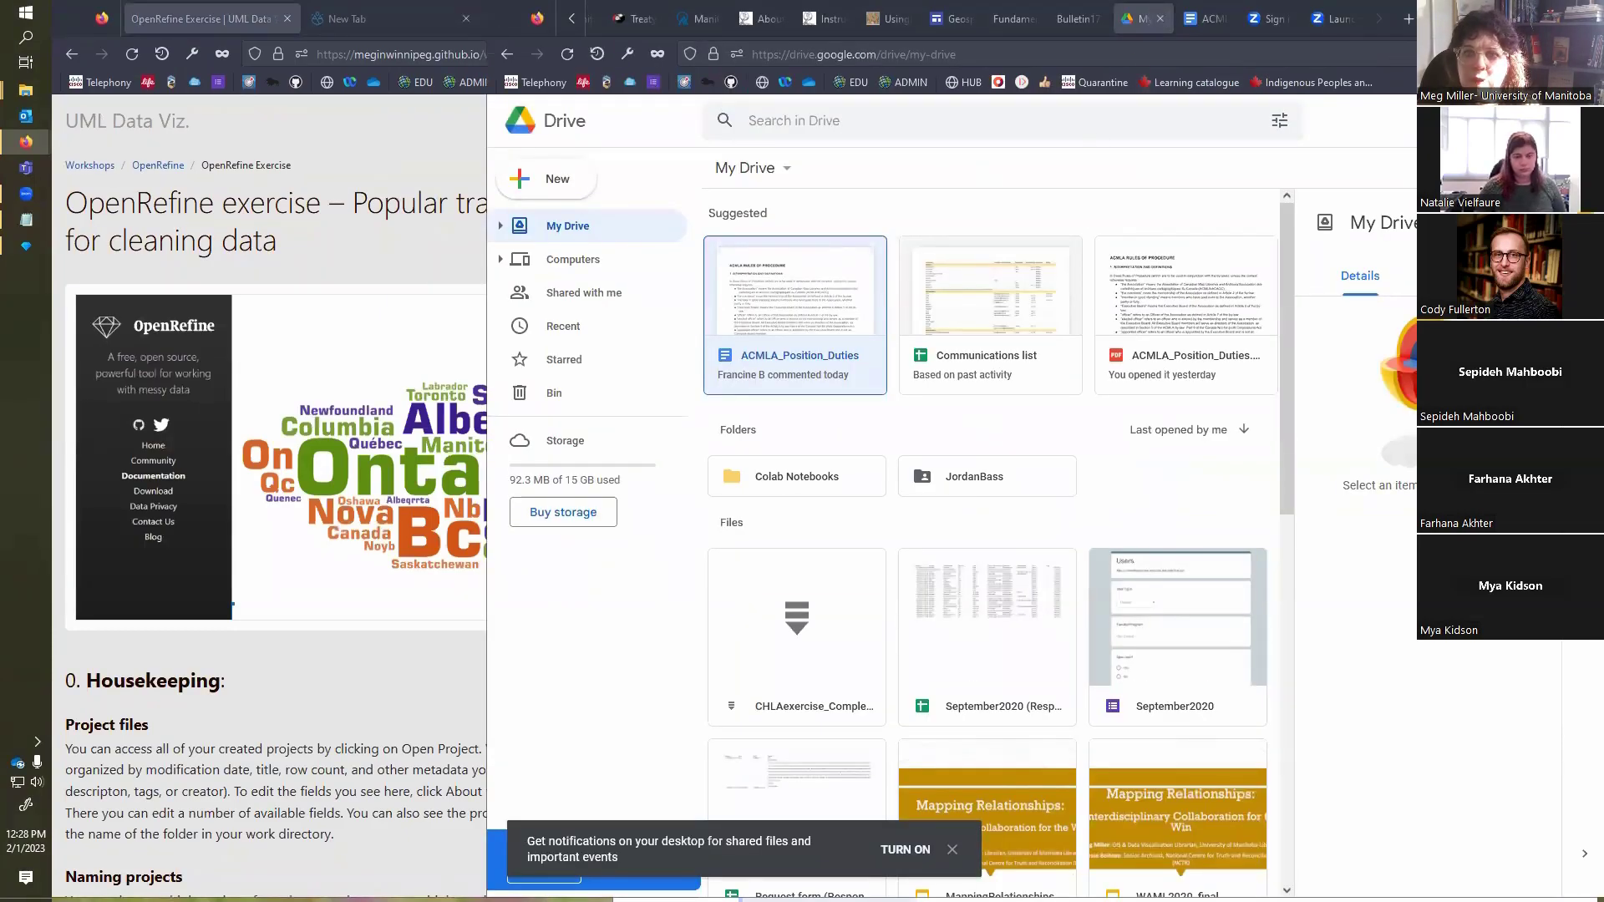
{"action": "left_click", "coordinate": [1509, 17]}
{"action": "left_click", "coordinate": [1143, 35]}
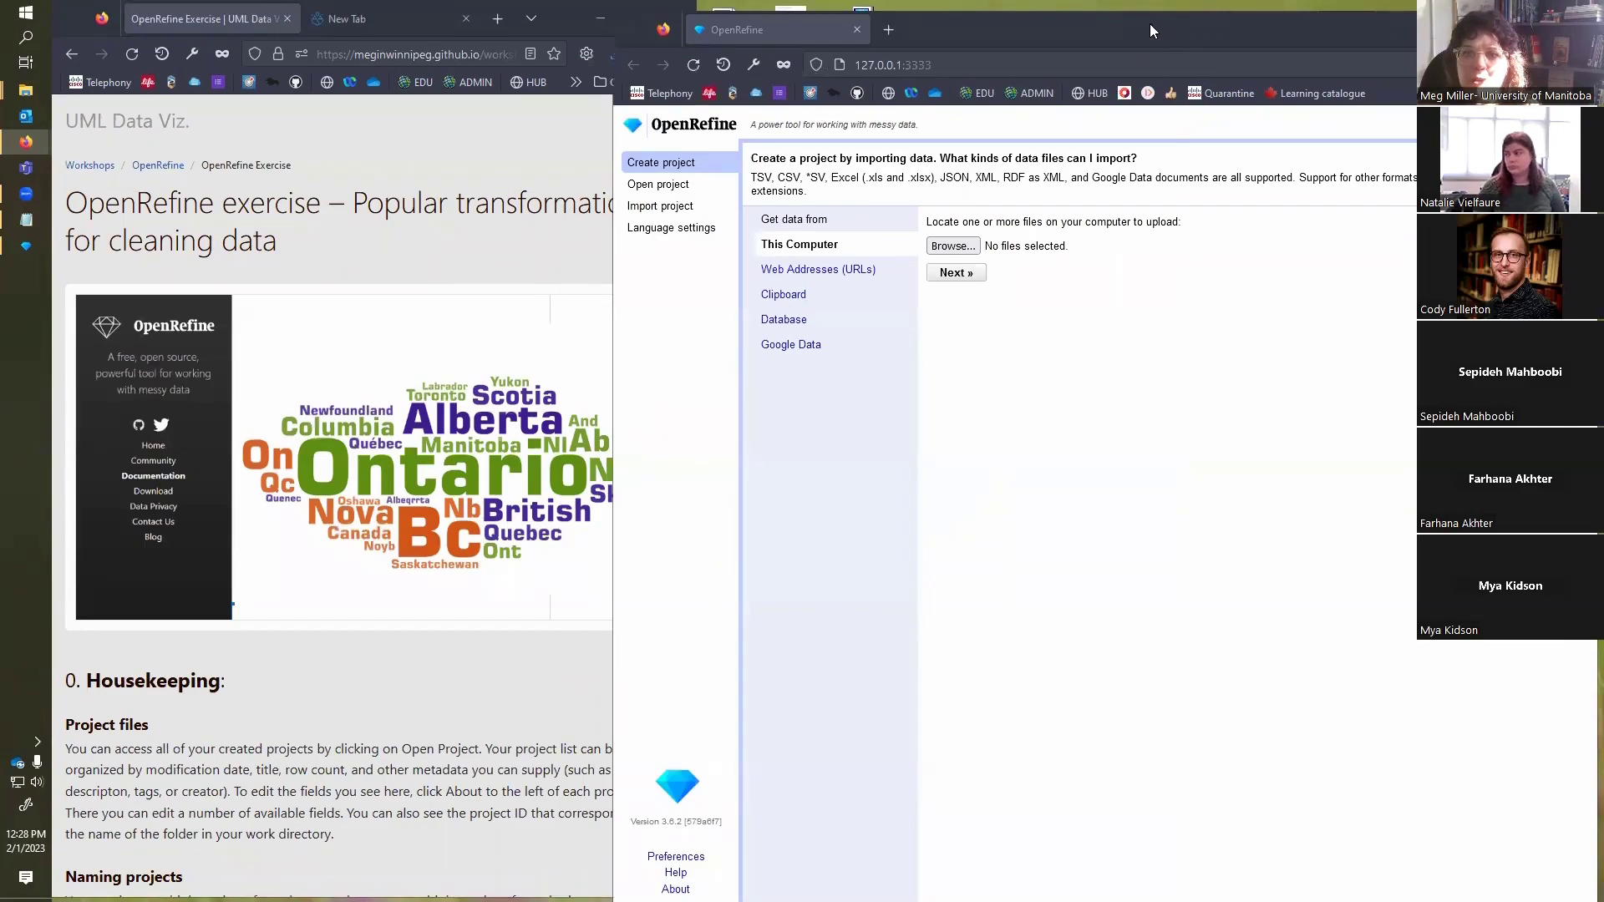
{"action": "left_click_drag", "start_coordinate": [1145, 36], "coordinate": [1152, 27]}
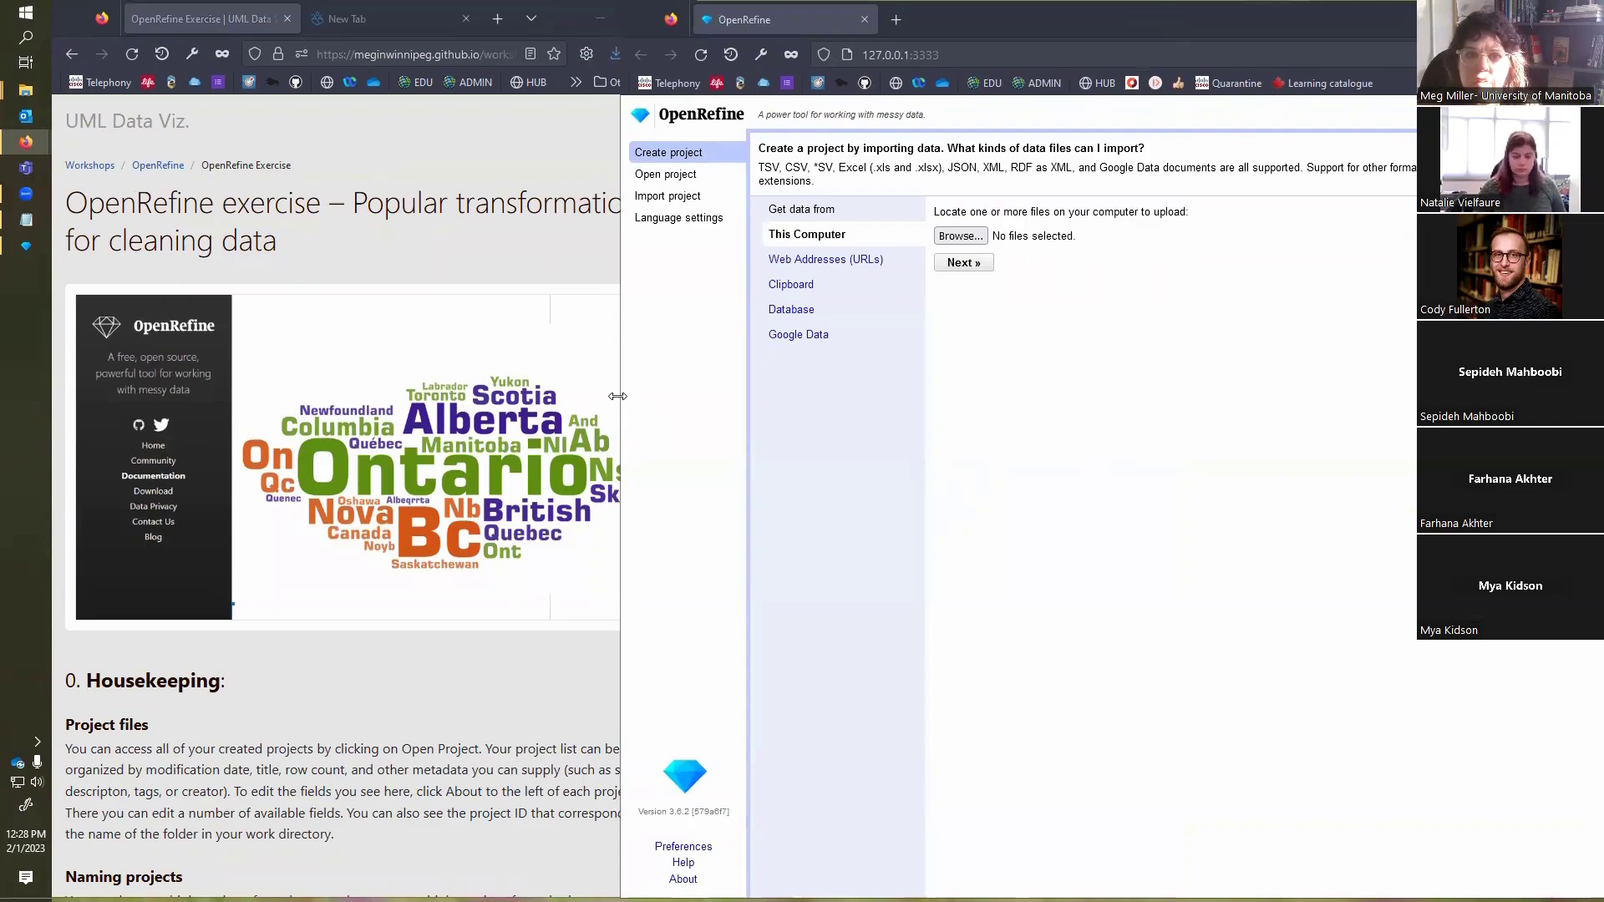
{"action": "left_click_drag", "start_coordinate": [617, 396], "coordinate": [693, 394]}
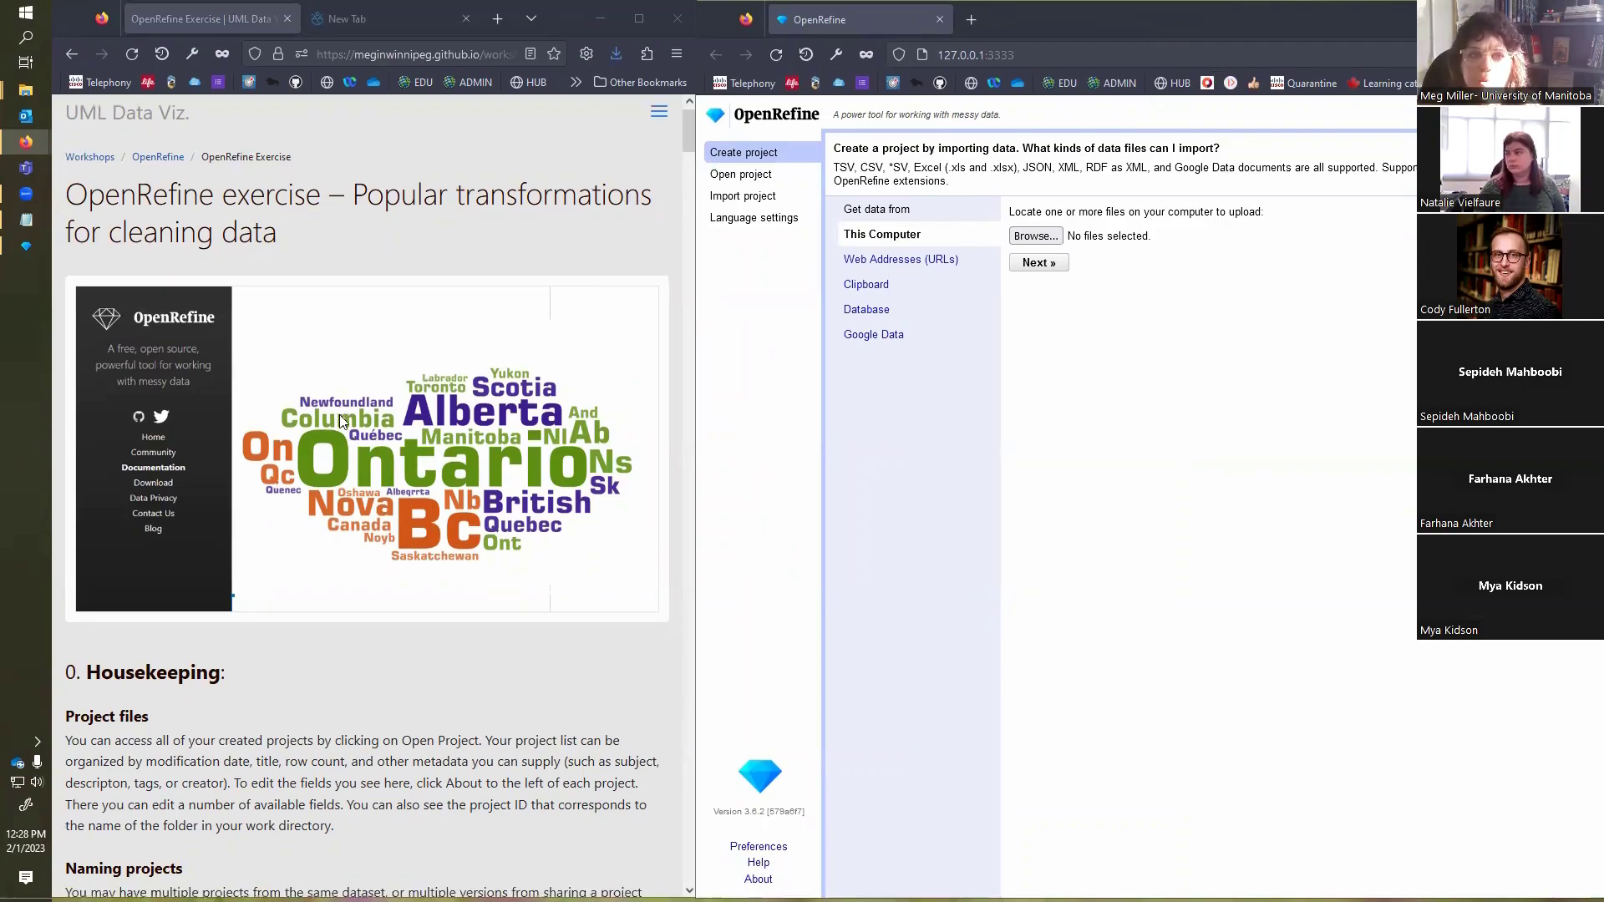
Step: Read the Housekeeping notes on project files in the exercise and show the list of existing OpenRefine projects
{"action": "scroll", "coordinate": [339, 415], "scroll_direction": "down", "scroll_amount": 2}
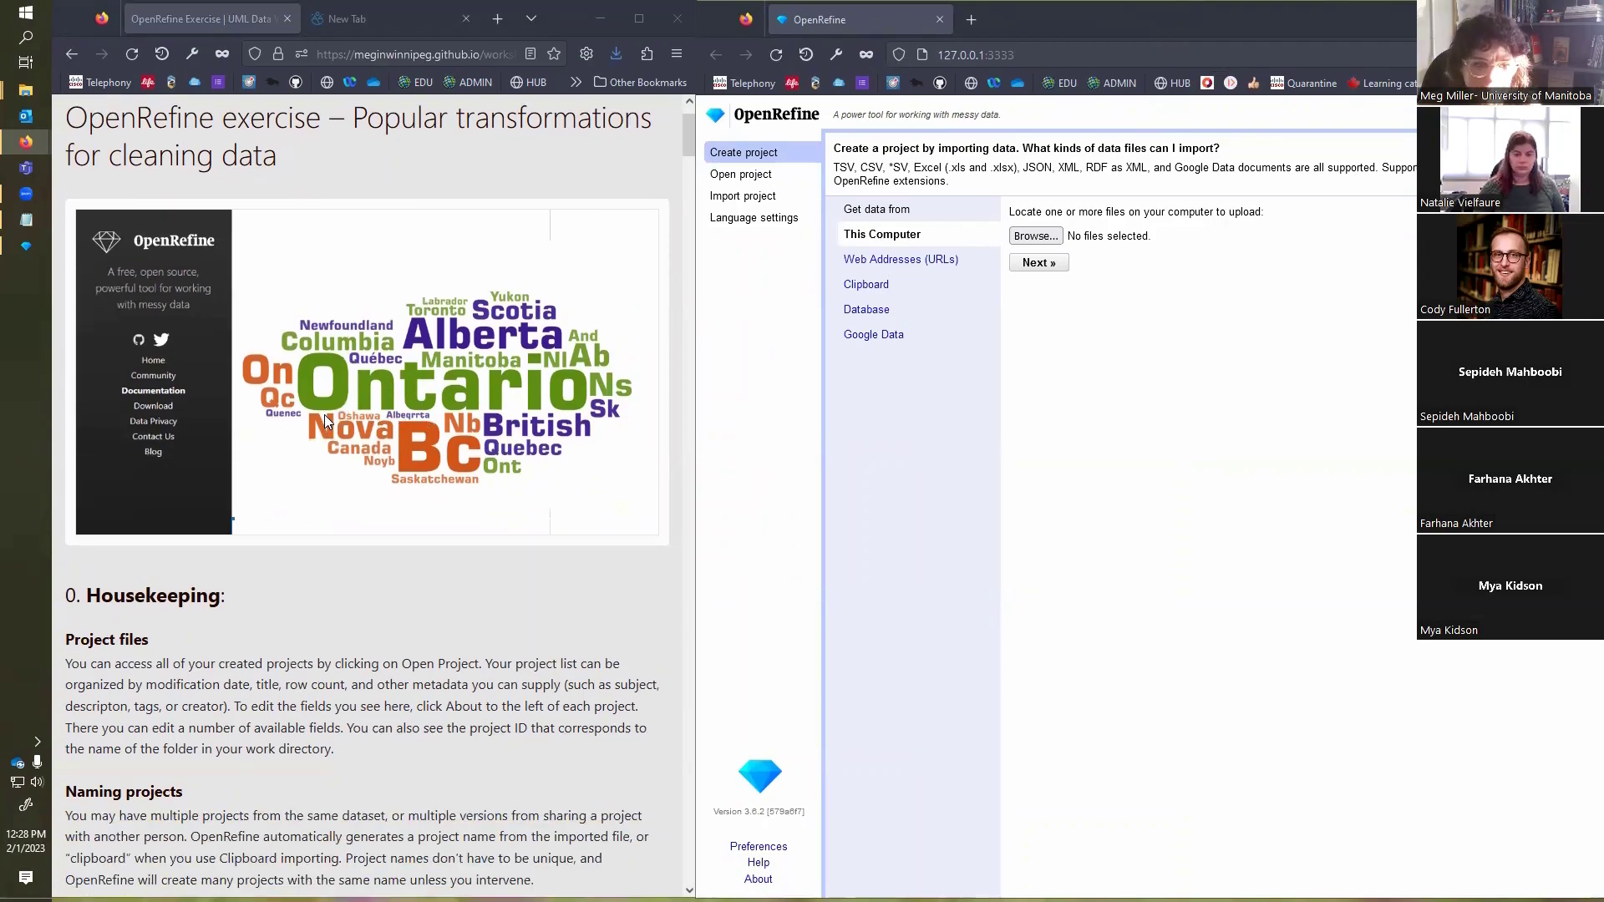
{"action": "scroll", "coordinate": [384, 422], "scroll_direction": "down", "scroll_amount": 3}
{"action": "scroll", "coordinate": [387, 423], "scroll_direction": "up", "scroll_amount": 3}
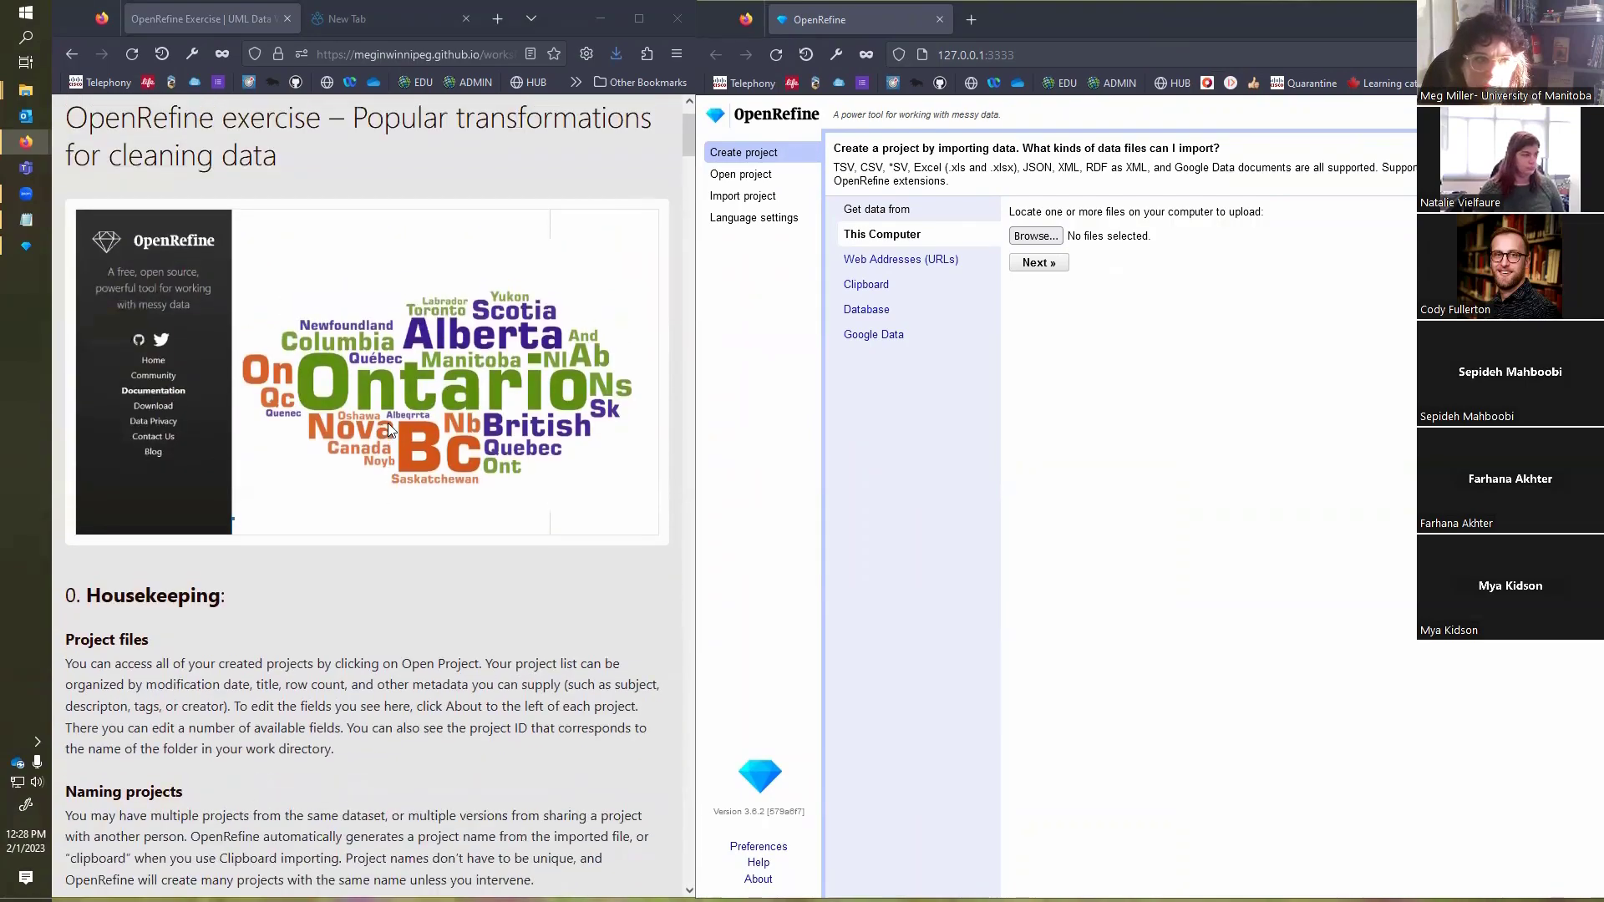
{"action": "scroll", "coordinate": [388, 428], "scroll_direction": "down", "scroll_amount": 5}
{"action": "scroll", "coordinate": [408, 409], "scroll_direction": "up", "scroll_amount": 2}
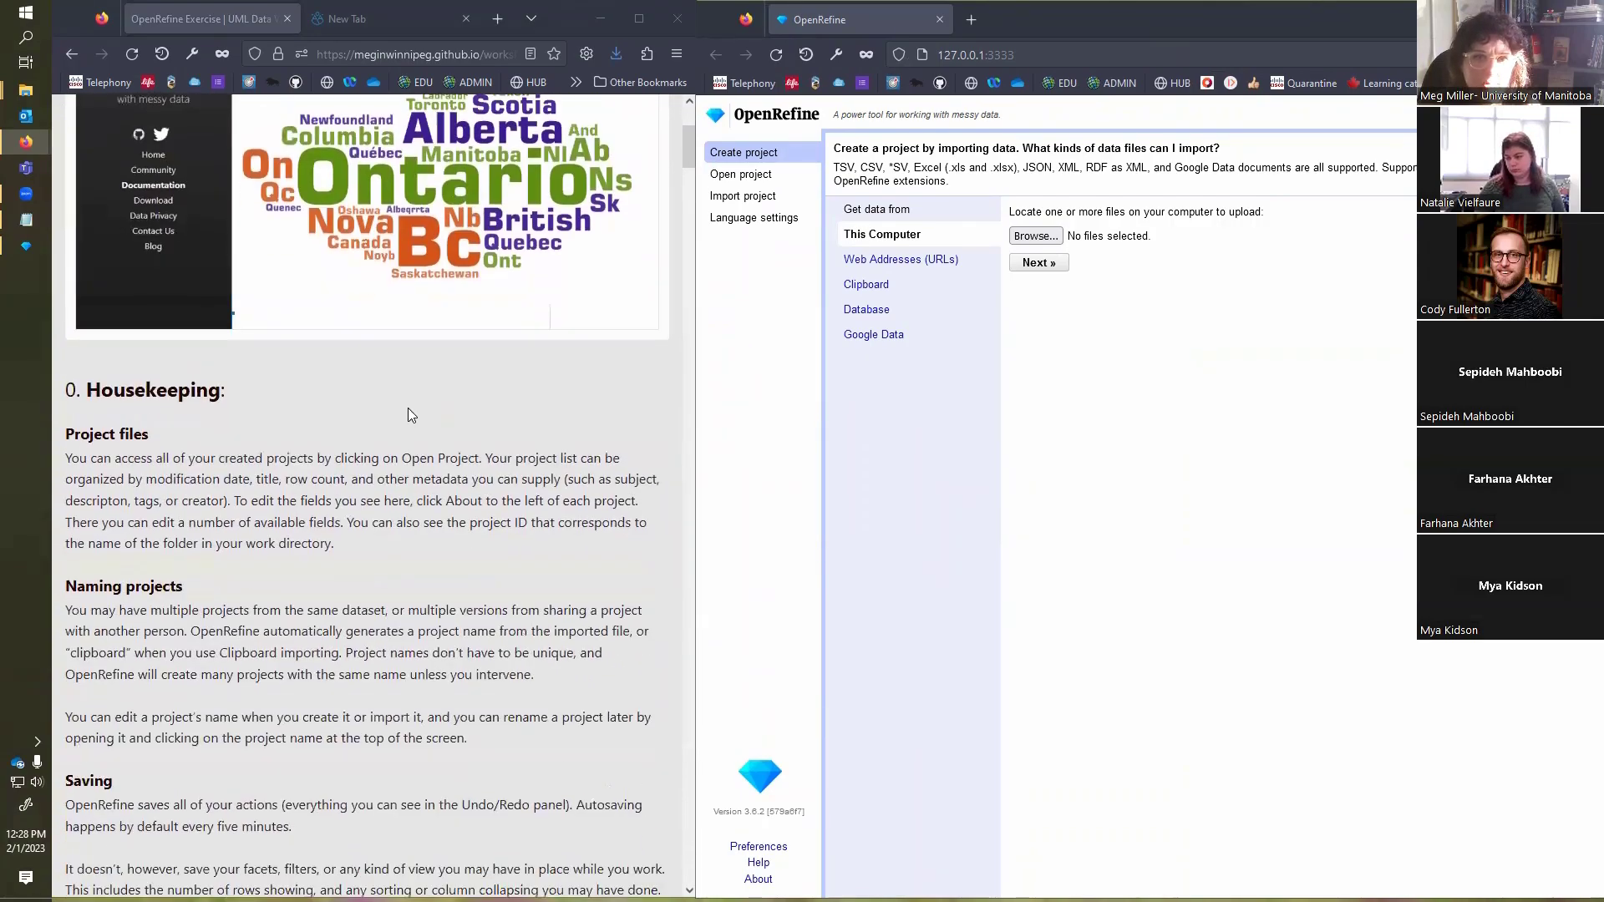
{"action": "scroll", "coordinate": [408, 415], "scroll_direction": "down", "scroll_amount": 3}
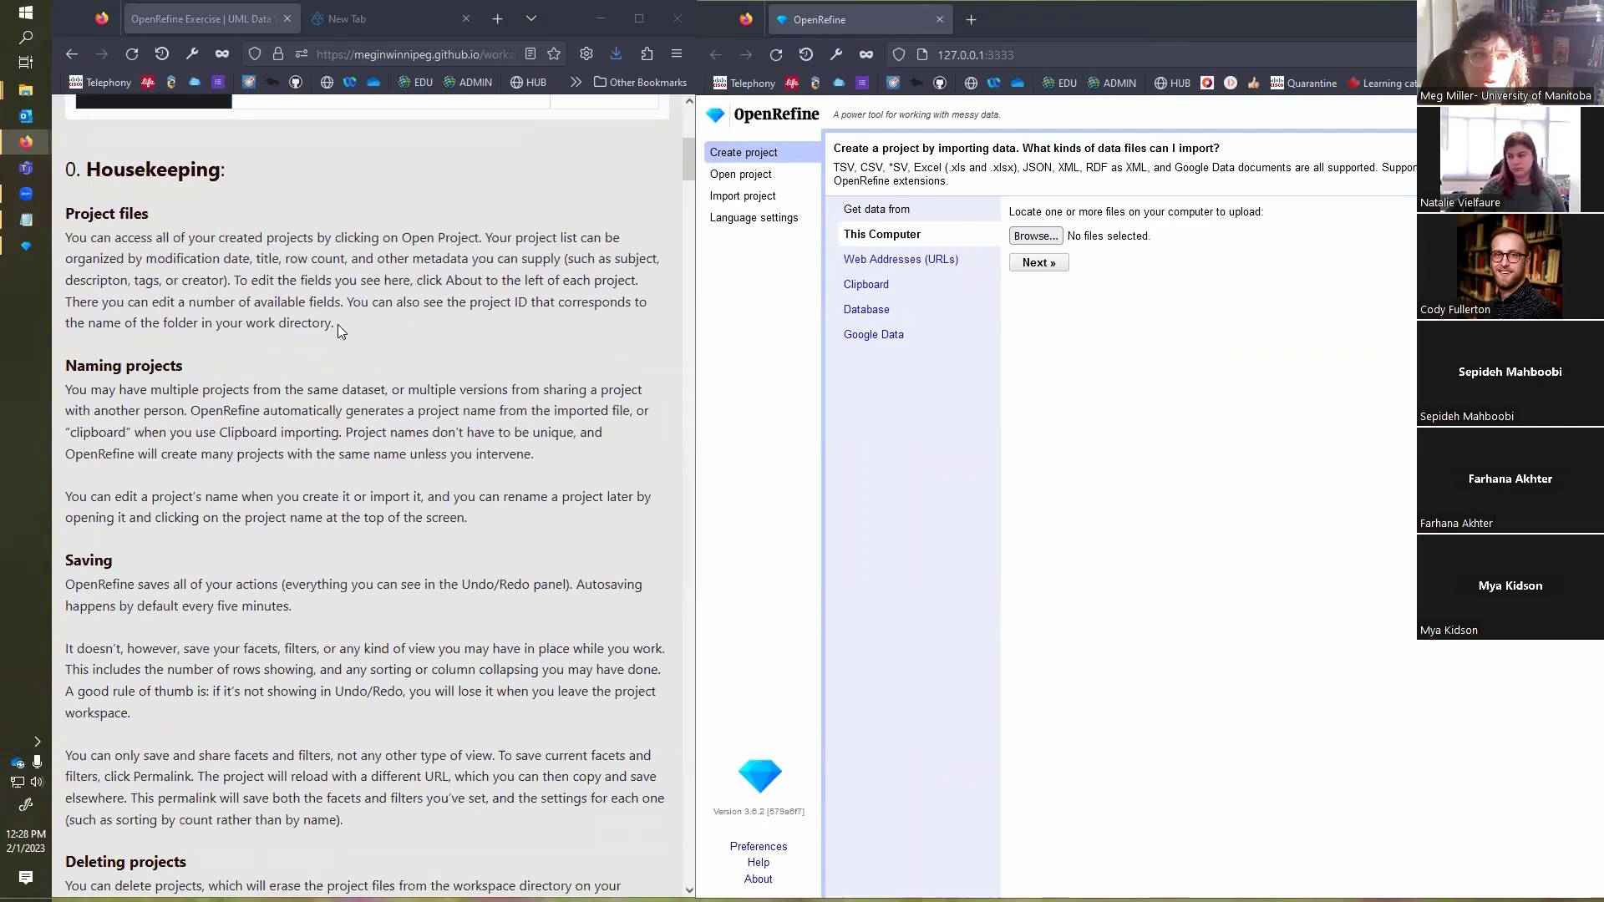
{"action": "left_click", "coordinate": [741, 175]}
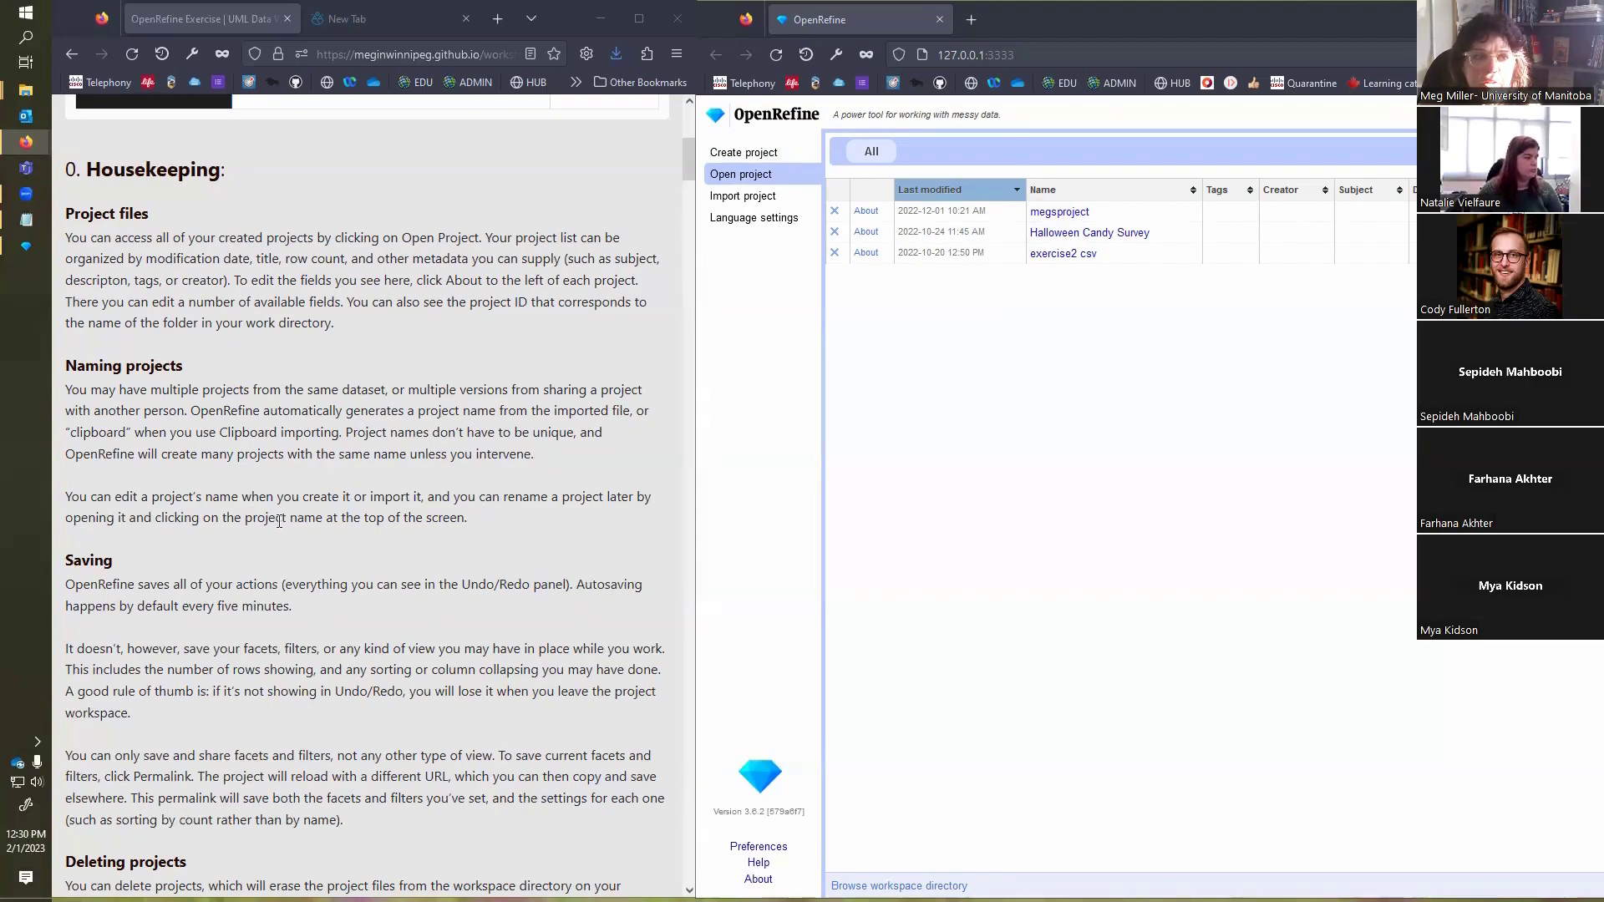
Step: Read the exercise's notes on saving, deleting, sharing and creating projects
{"action": "scroll", "coordinate": [391, 512], "scroll_direction": "down", "scroll_amount": 5}
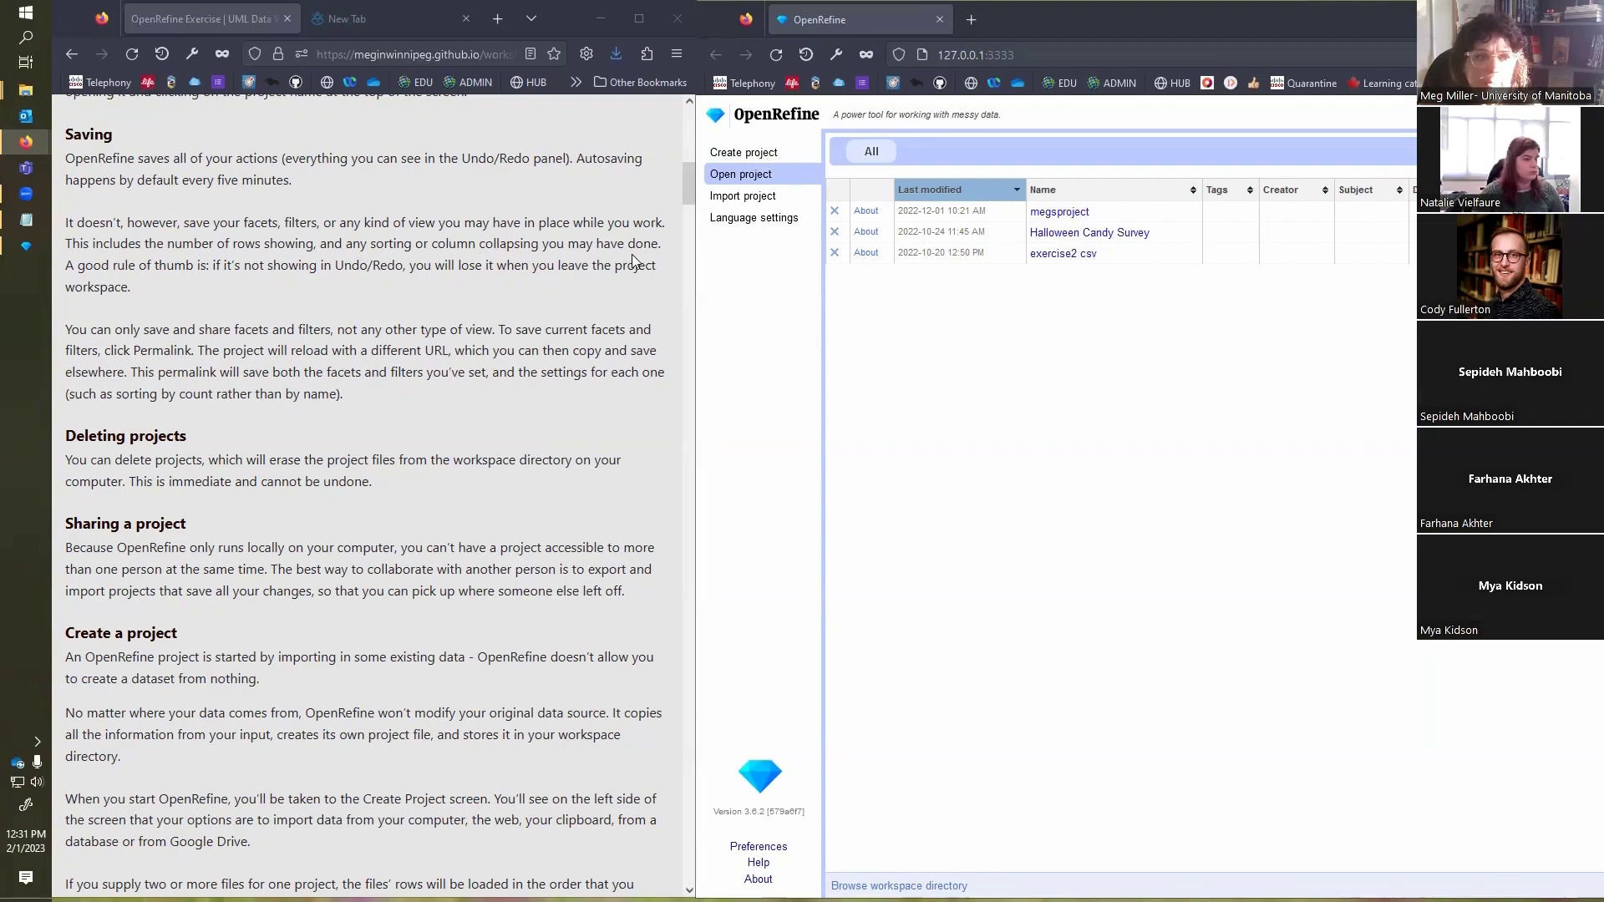
{"action": "scroll", "coordinate": [435, 352], "scroll_direction": "down", "scroll_amount": 3}
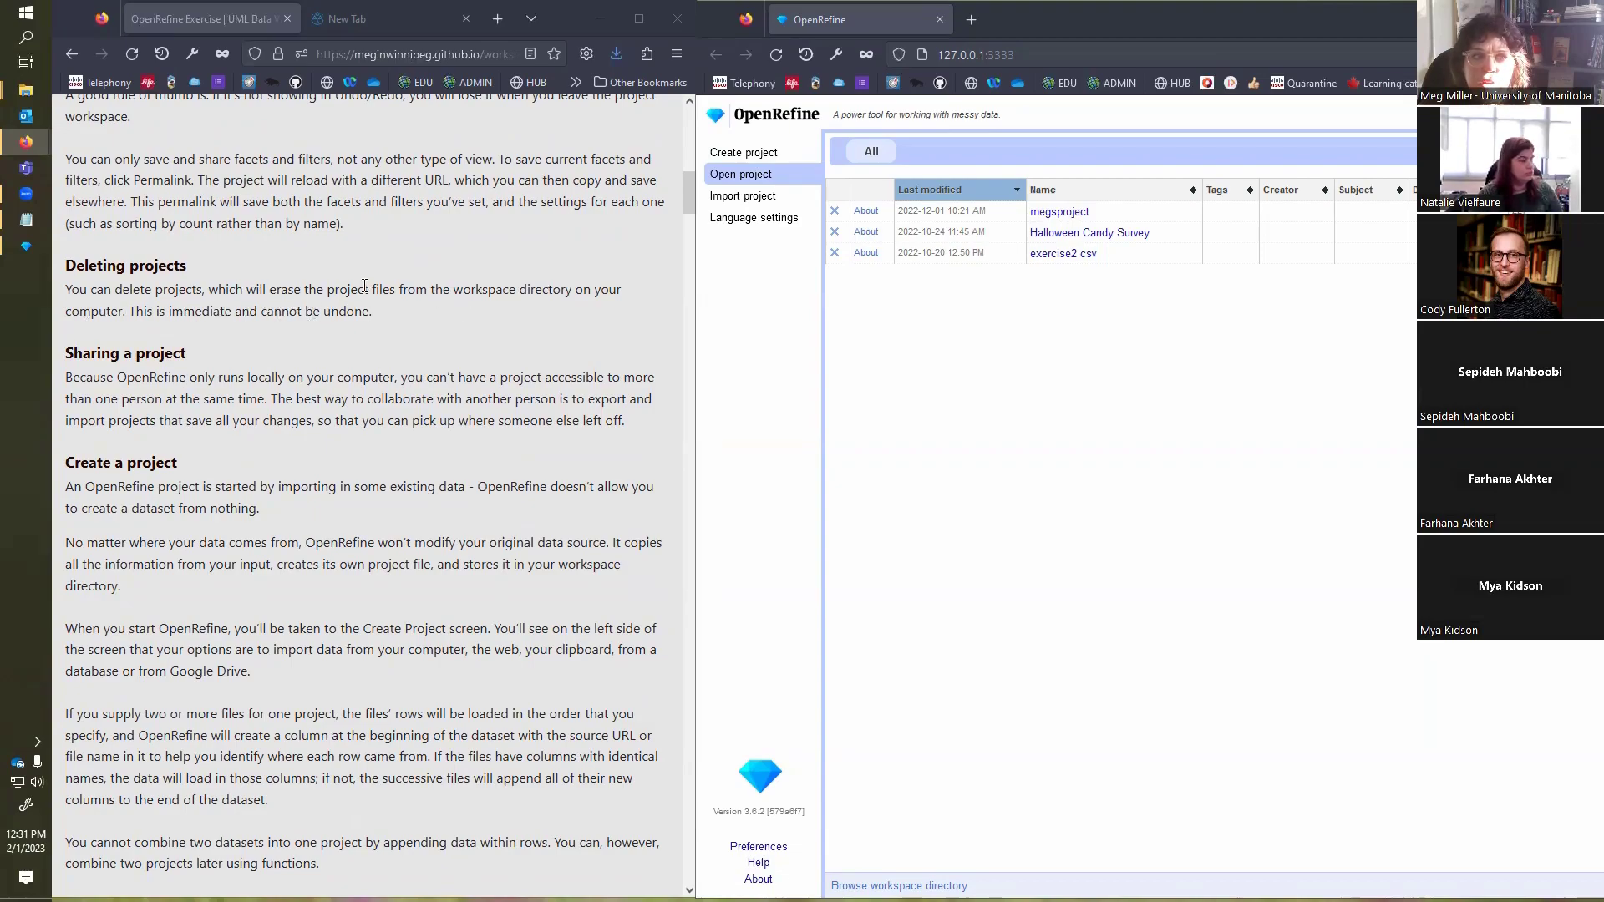
{"action": "scroll", "coordinate": [364, 286], "scroll_direction": "down", "scroll_amount": 1}
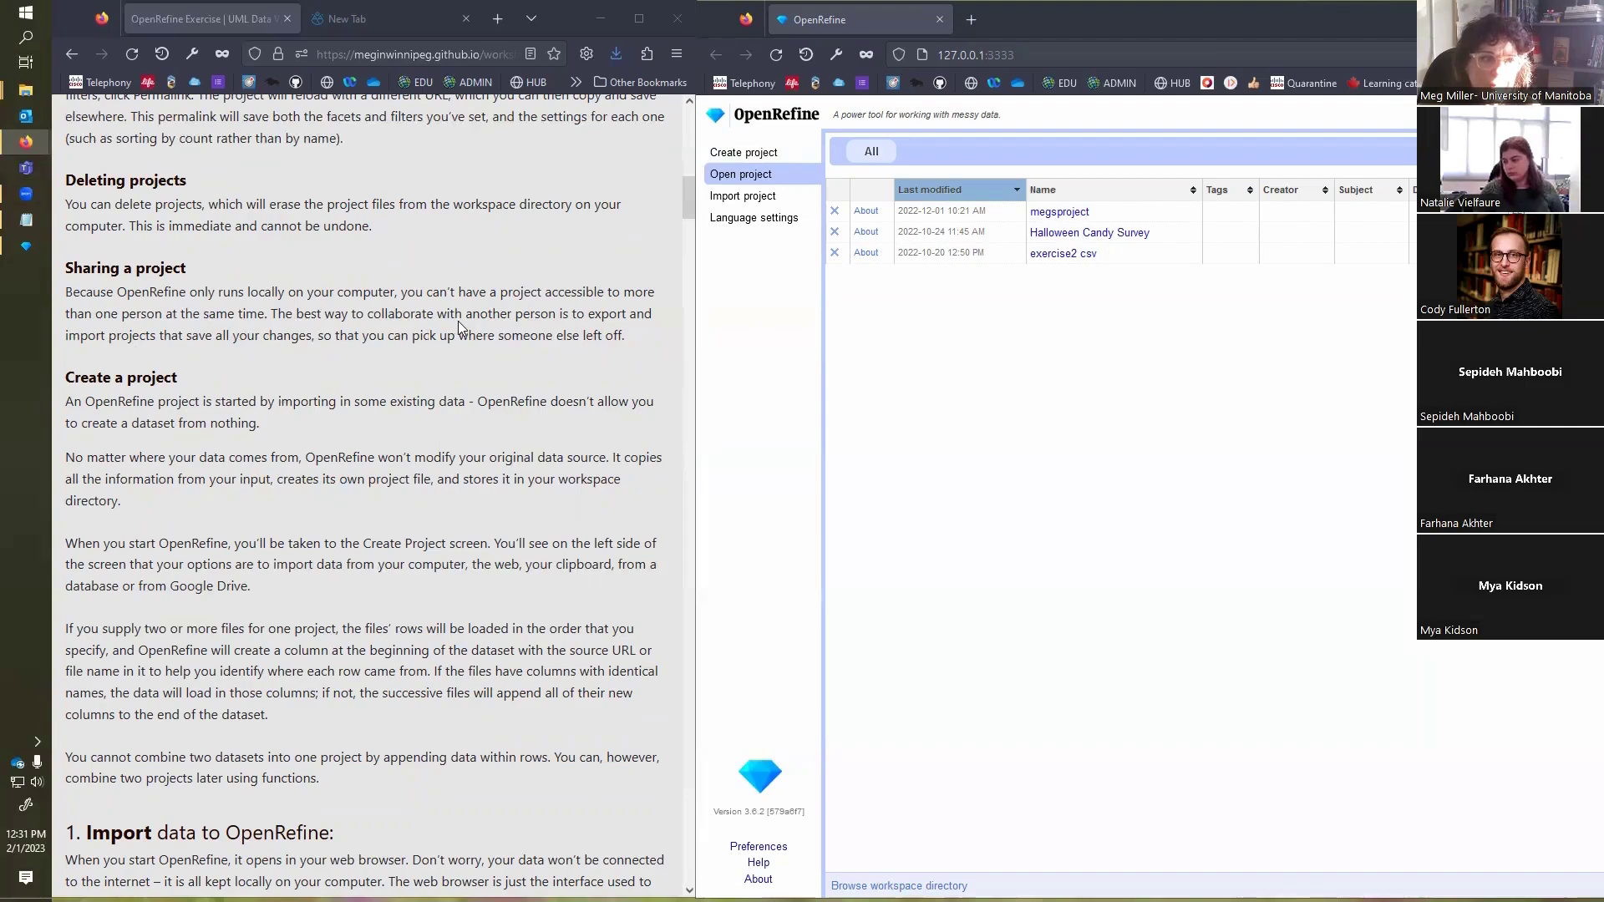
{"action": "scroll", "coordinate": [459, 310], "scroll_direction": "down", "scroll_amount": 3}
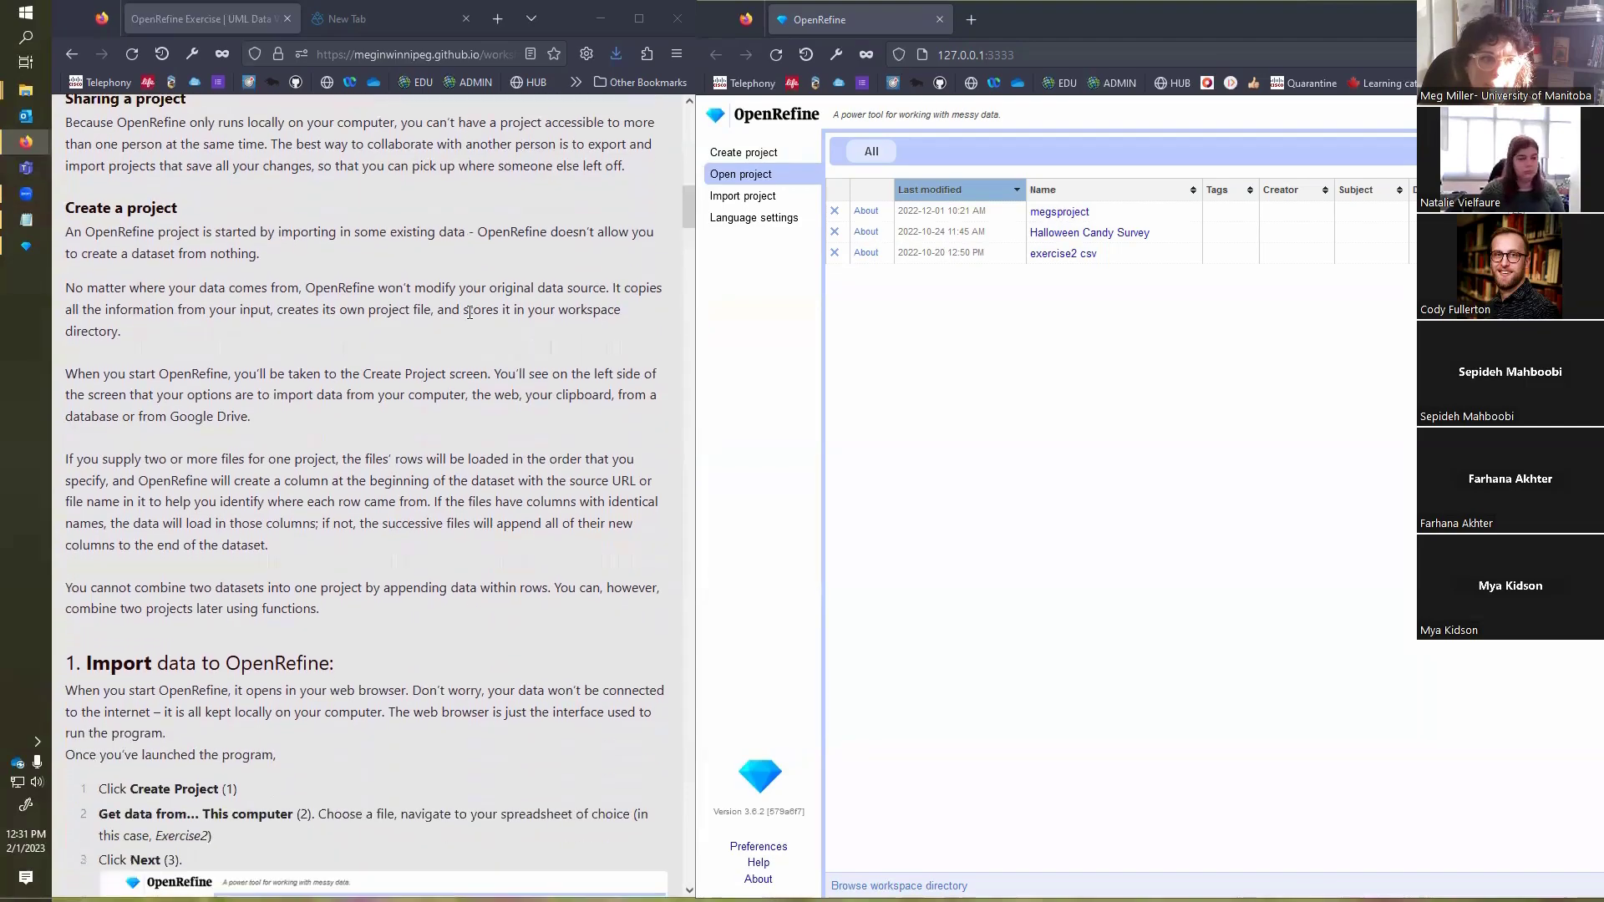
{"action": "scroll", "coordinate": [470, 312], "scroll_direction": "down", "scroll_amount": 2}
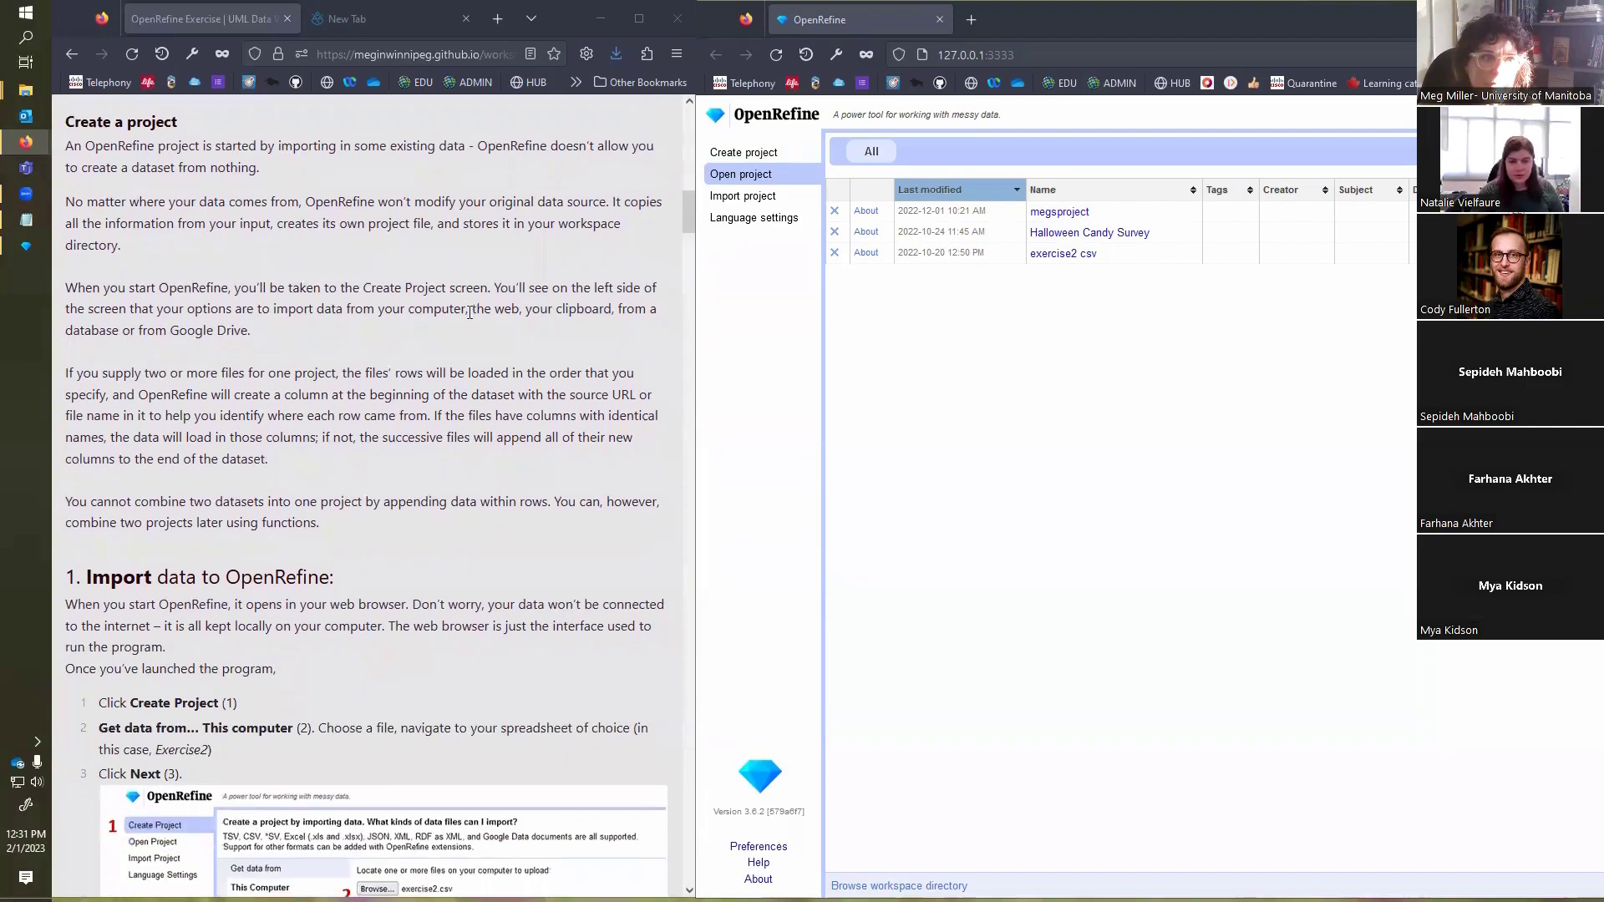
Step: Start a new project from this computer with exercise2 from the openrefineData folder and proceed to its parsing preview
{"action": "left_click", "coordinate": [762, 155]}
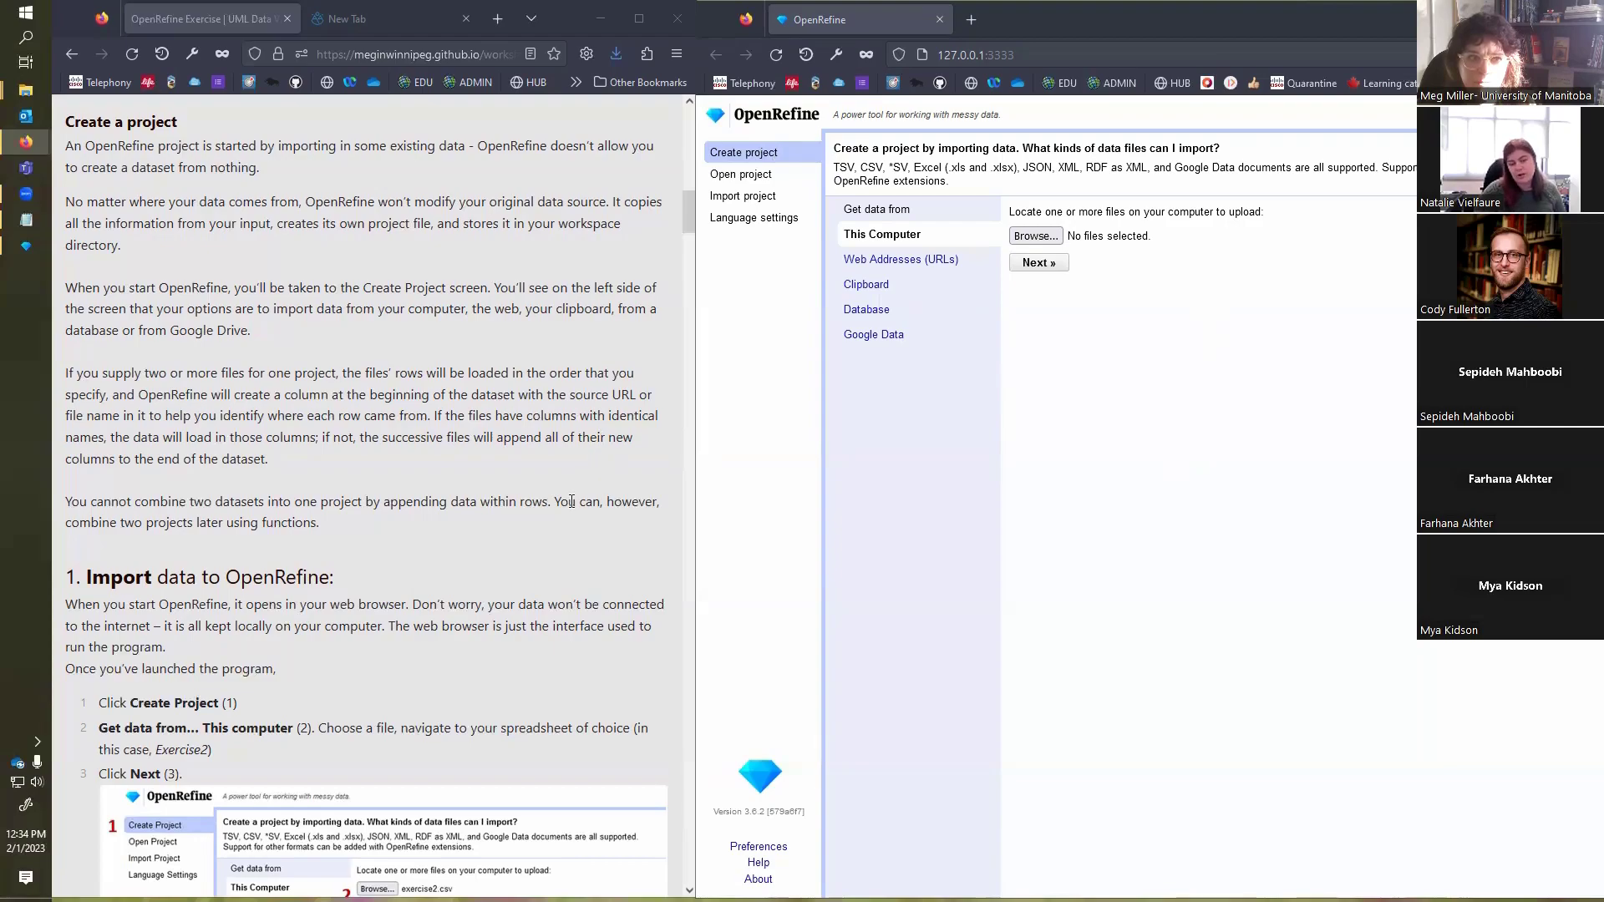
{"action": "scroll", "coordinate": [582, 511], "scroll_direction": "down", "scroll_amount": 2}
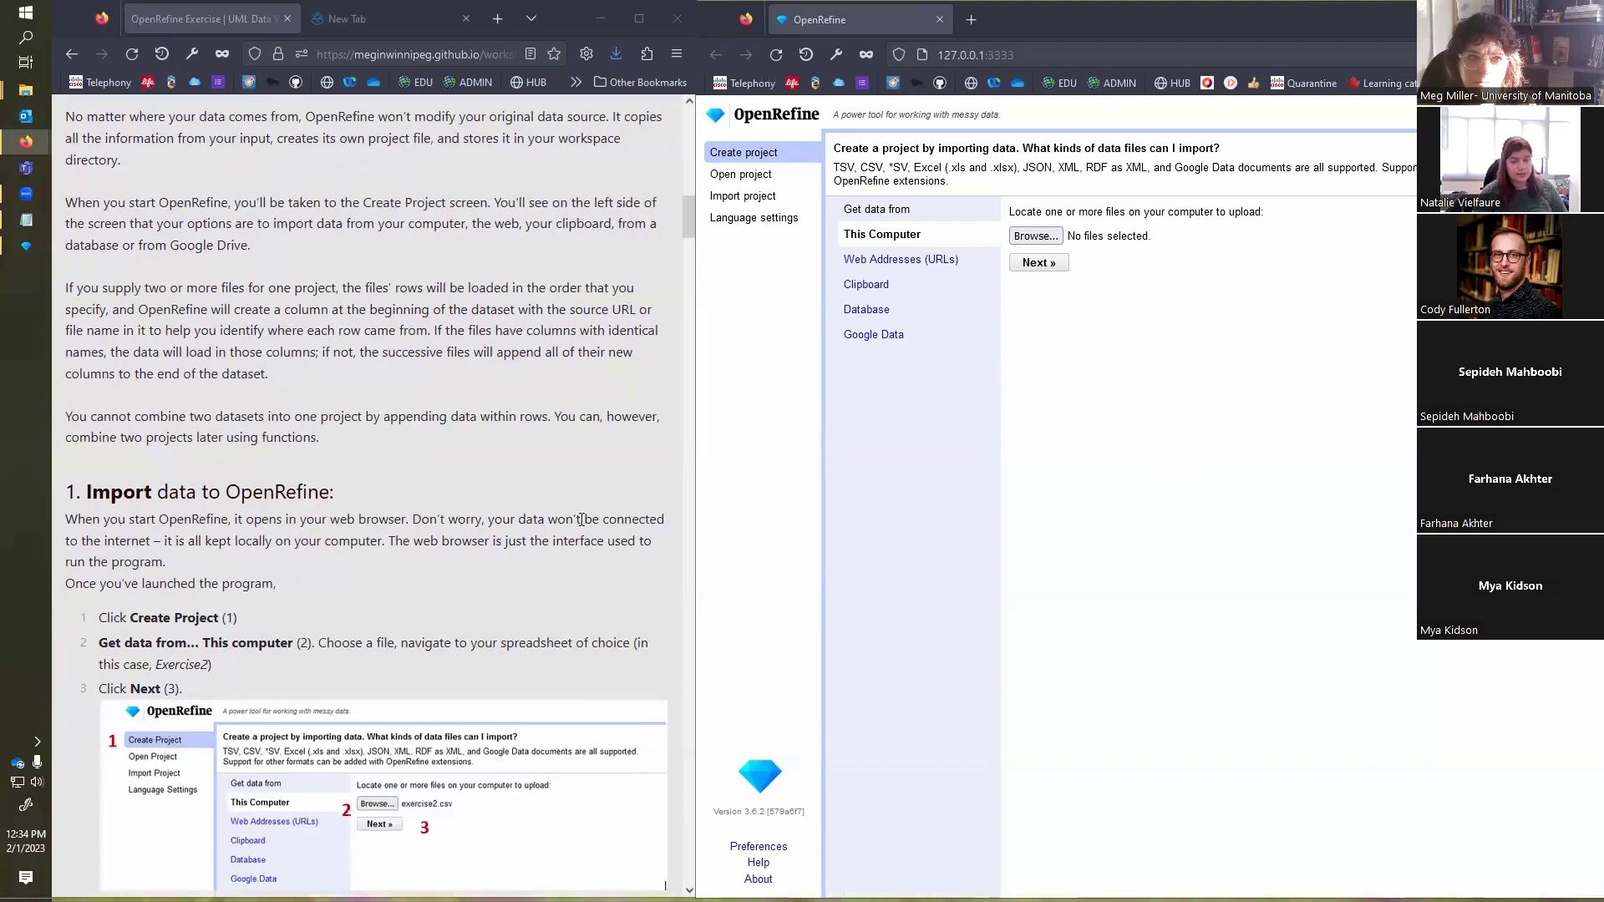
{"action": "scroll", "coordinate": [584, 495], "scroll_direction": "down", "scroll_amount": 4}
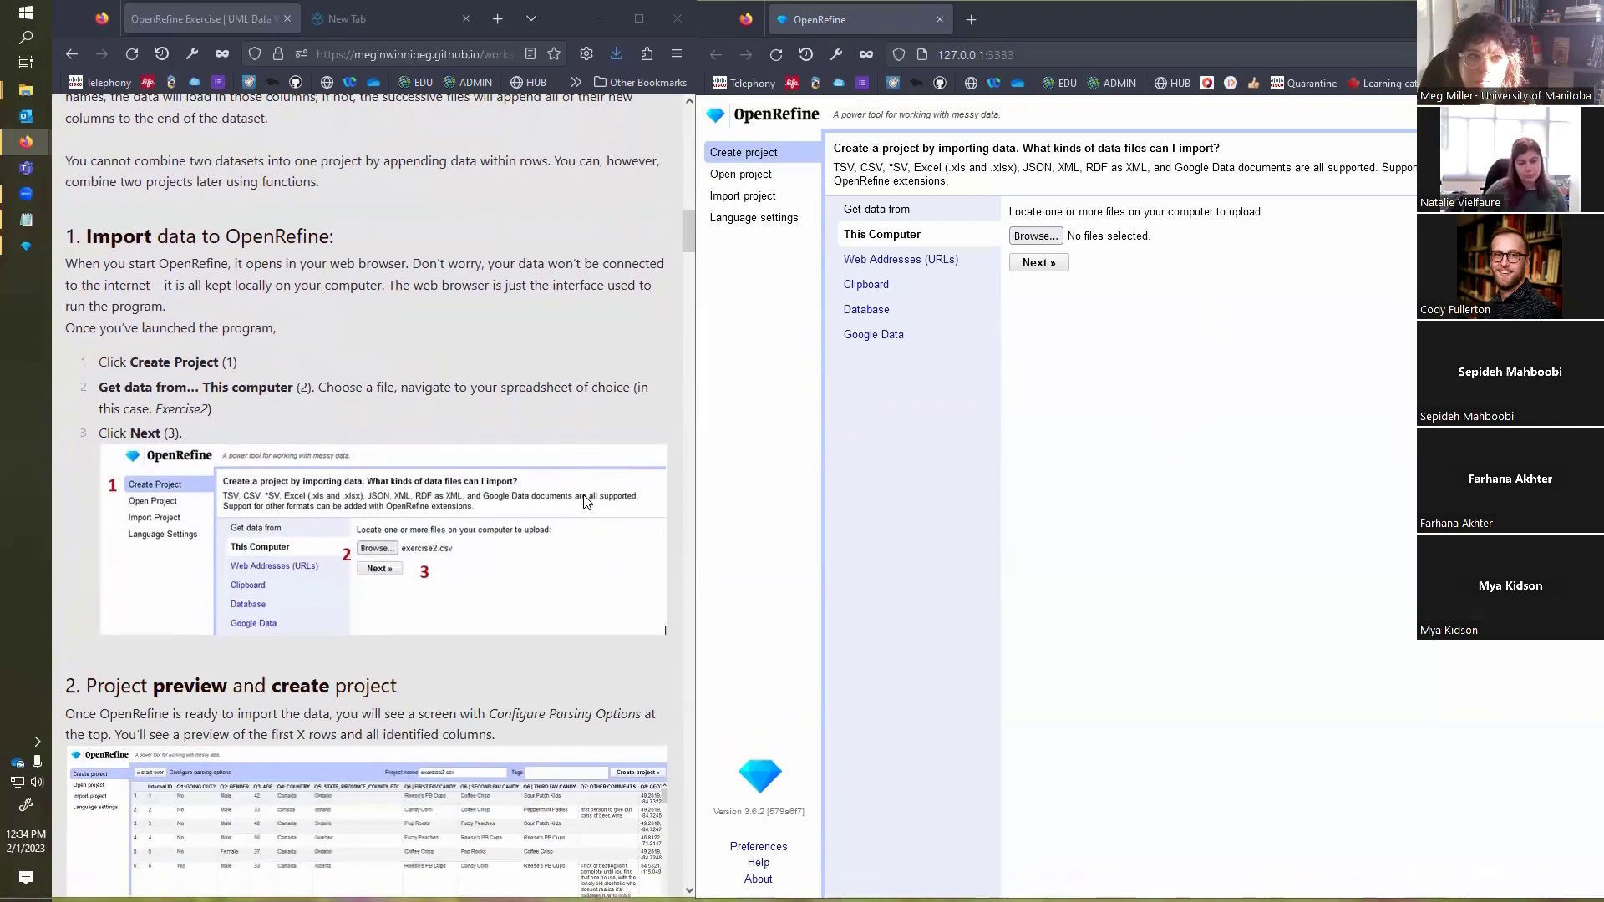
{"action": "scroll", "coordinate": [596, 478], "scroll_direction": "down", "scroll_amount": 1}
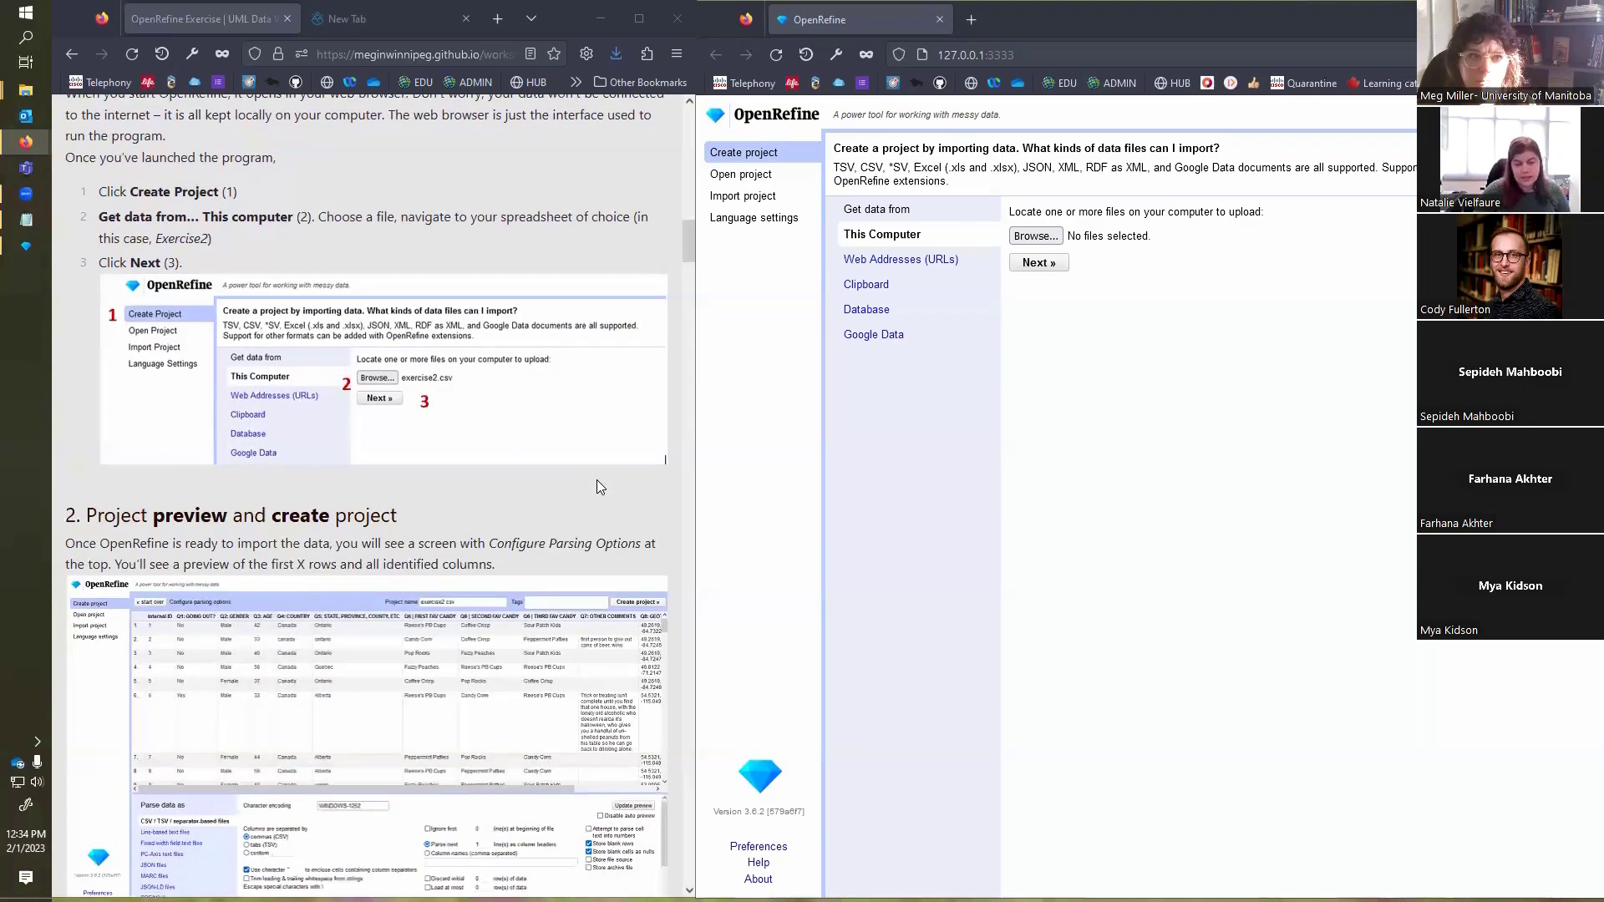
{"action": "scroll", "coordinate": [595, 479], "scroll_direction": "up", "scroll_amount": 1}
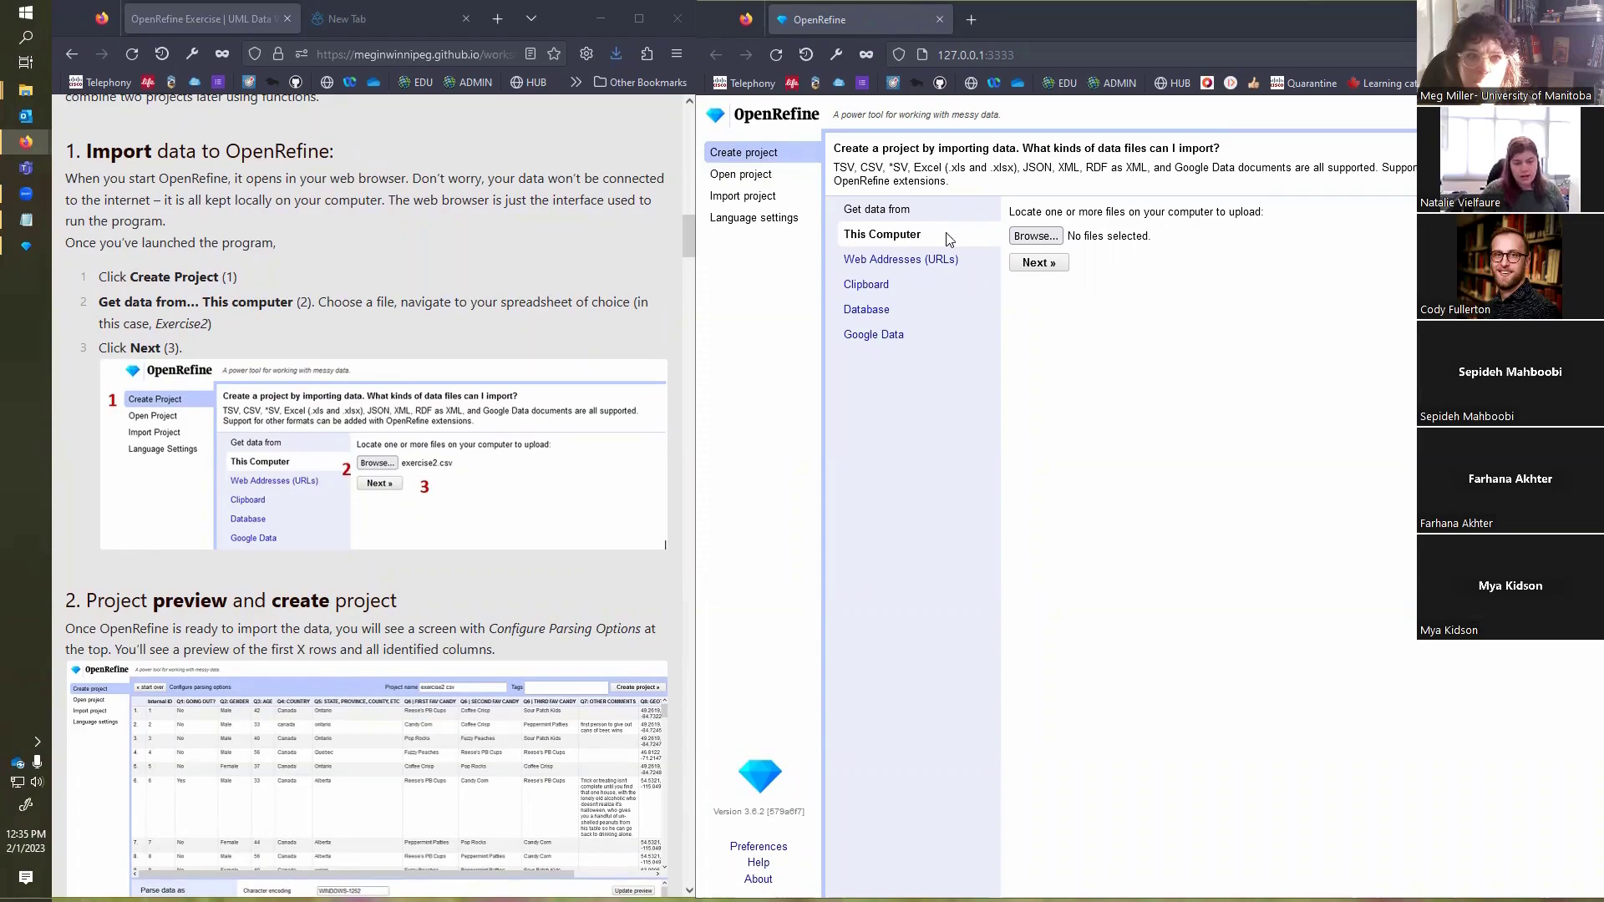
{"action": "left_click", "coordinate": [1052, 240]}
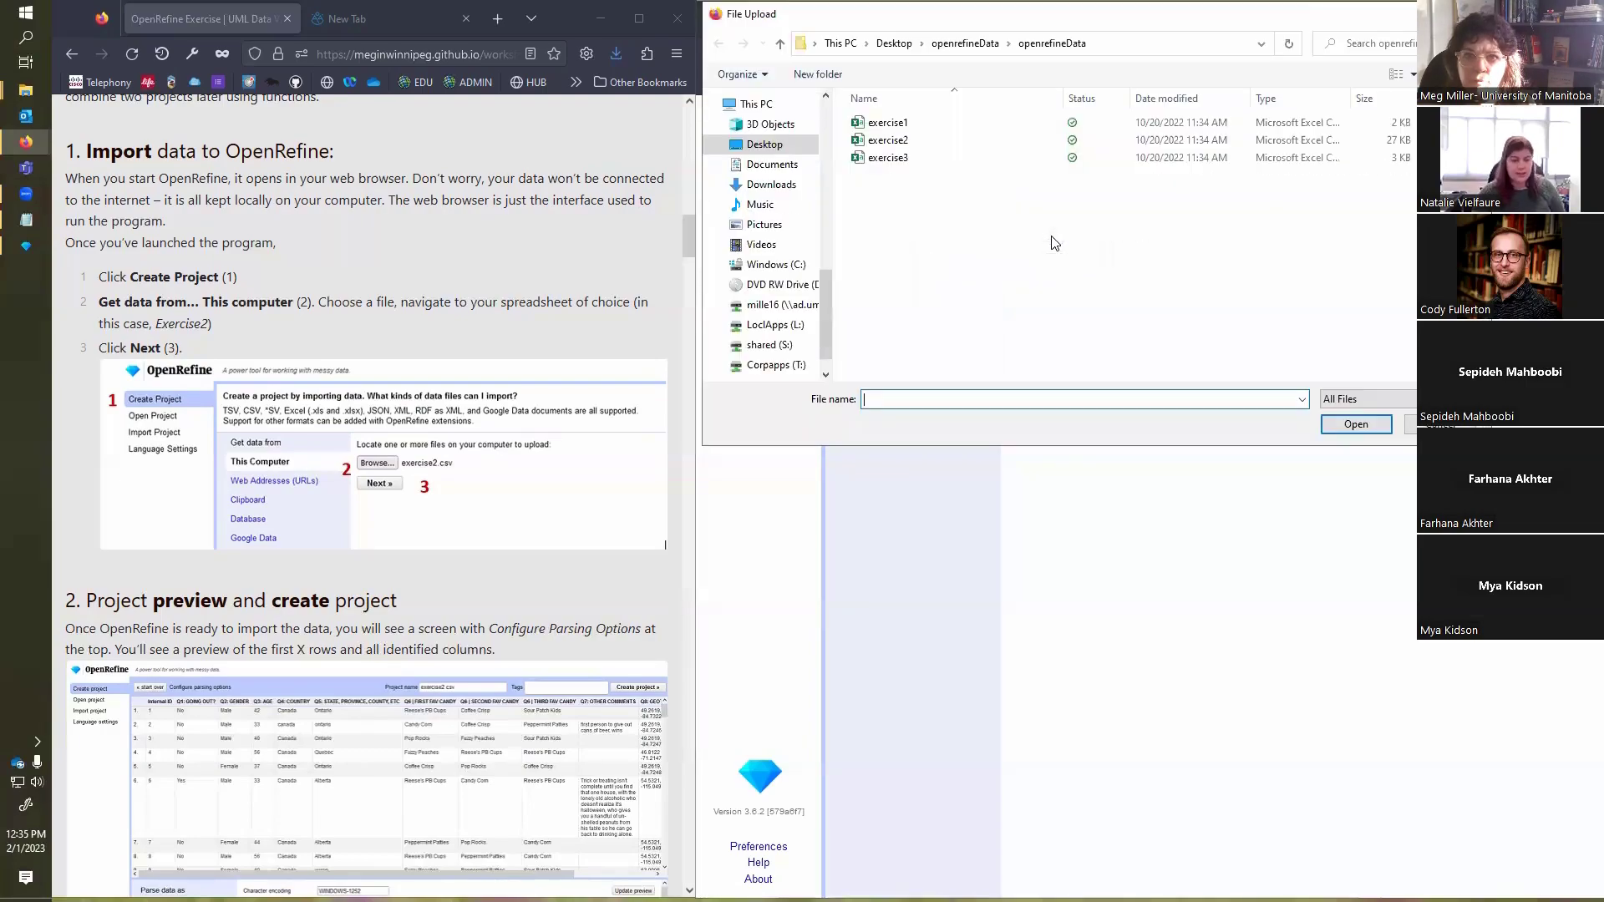
{"action": "left_click", "coordinate": [888, 142]}
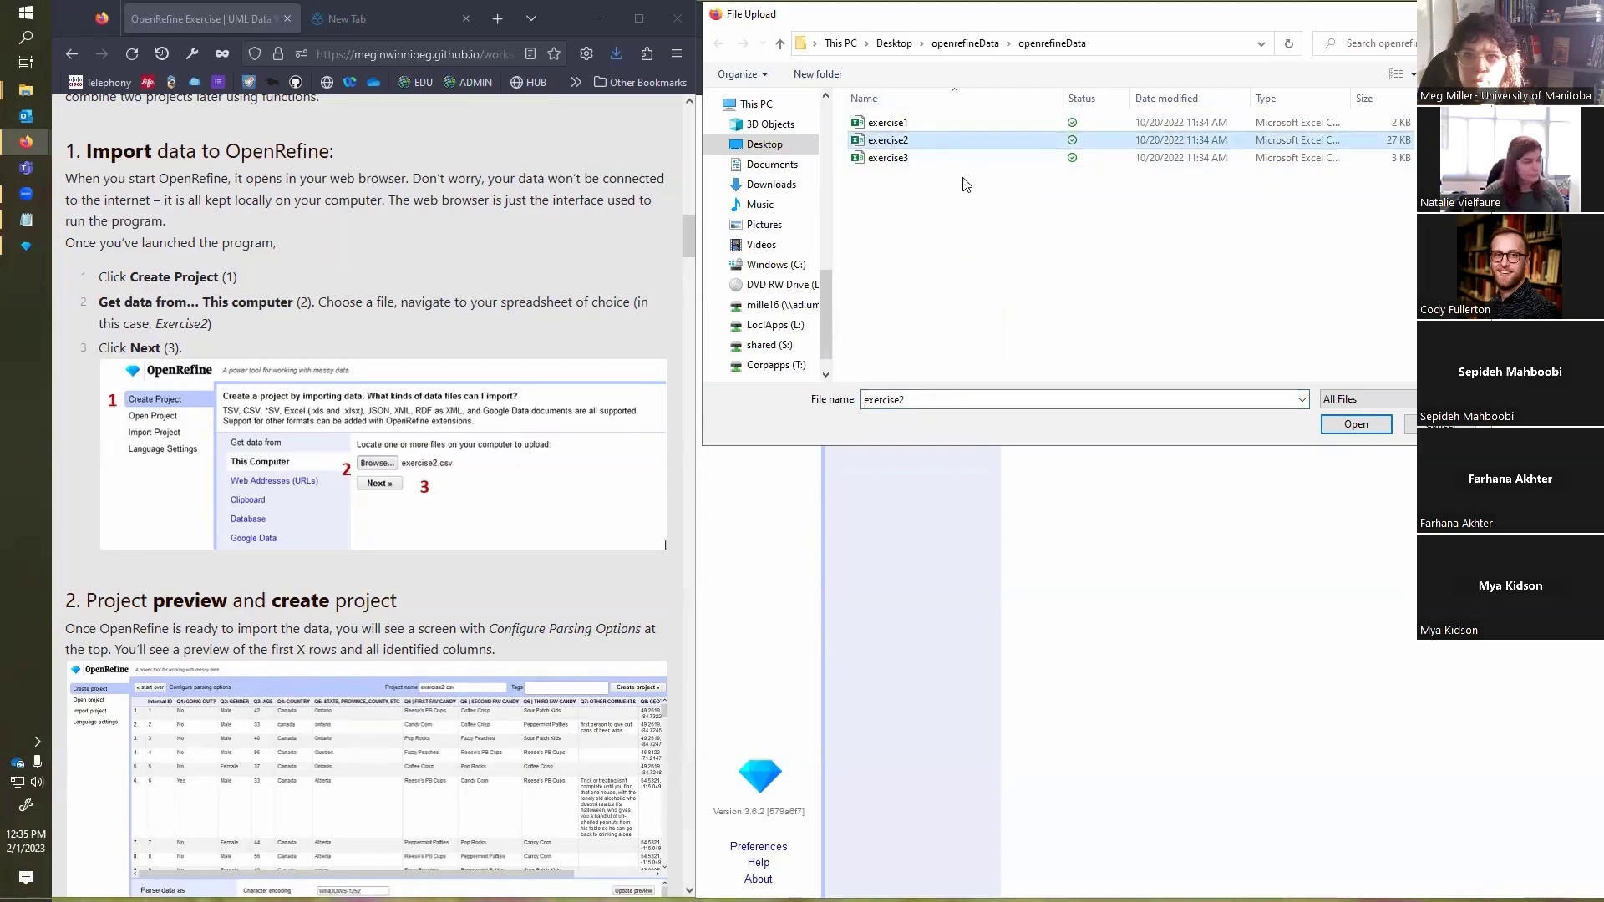
{"action": "left_click", "coordinate": [1357, 426]}
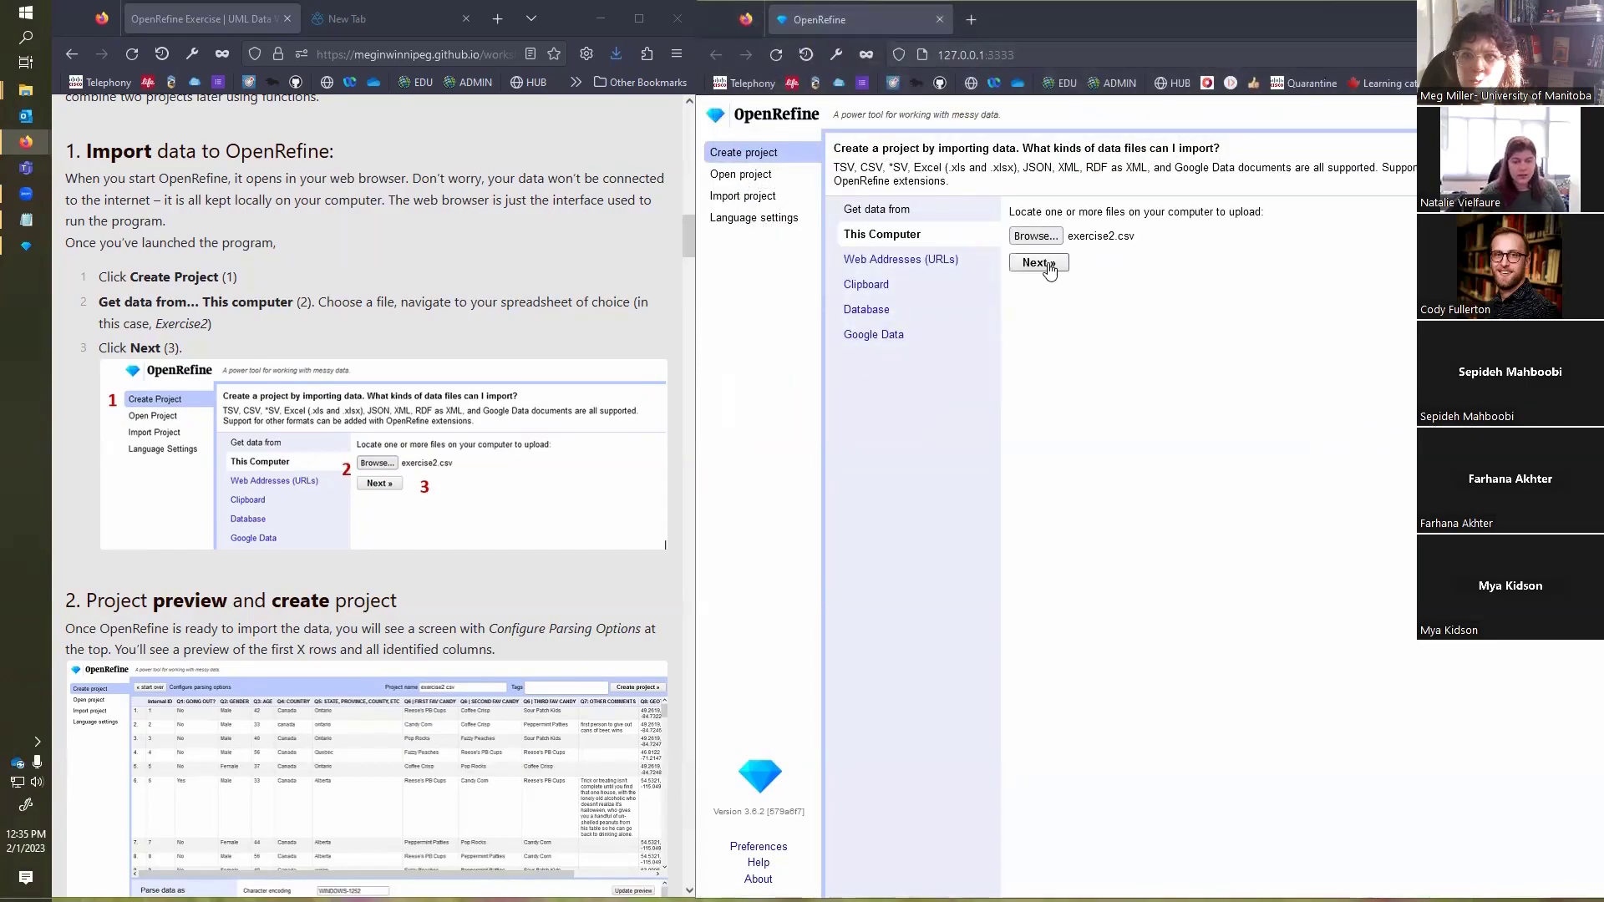
{"action": "left_click", "coordinate": [1050, 272]}
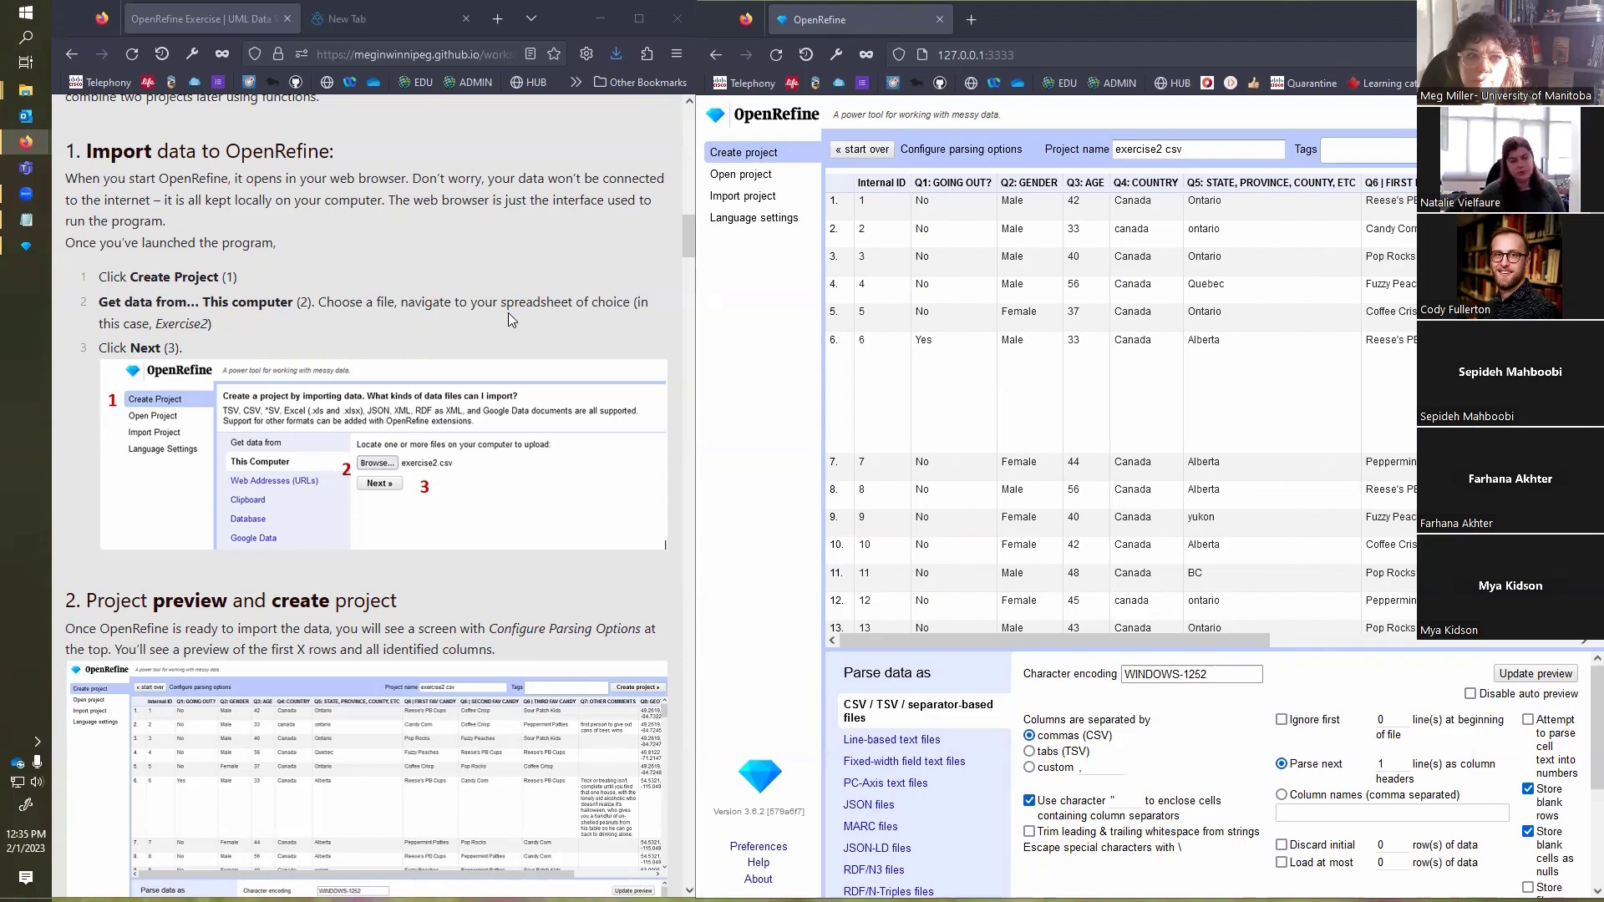
Step: Follow the exercise's project preview section and set the import's character encoding to UTF-8
{"action": "scroll", "coordinate": [508, 313], "scroll_direction": "down", "scroll_amount": 5}
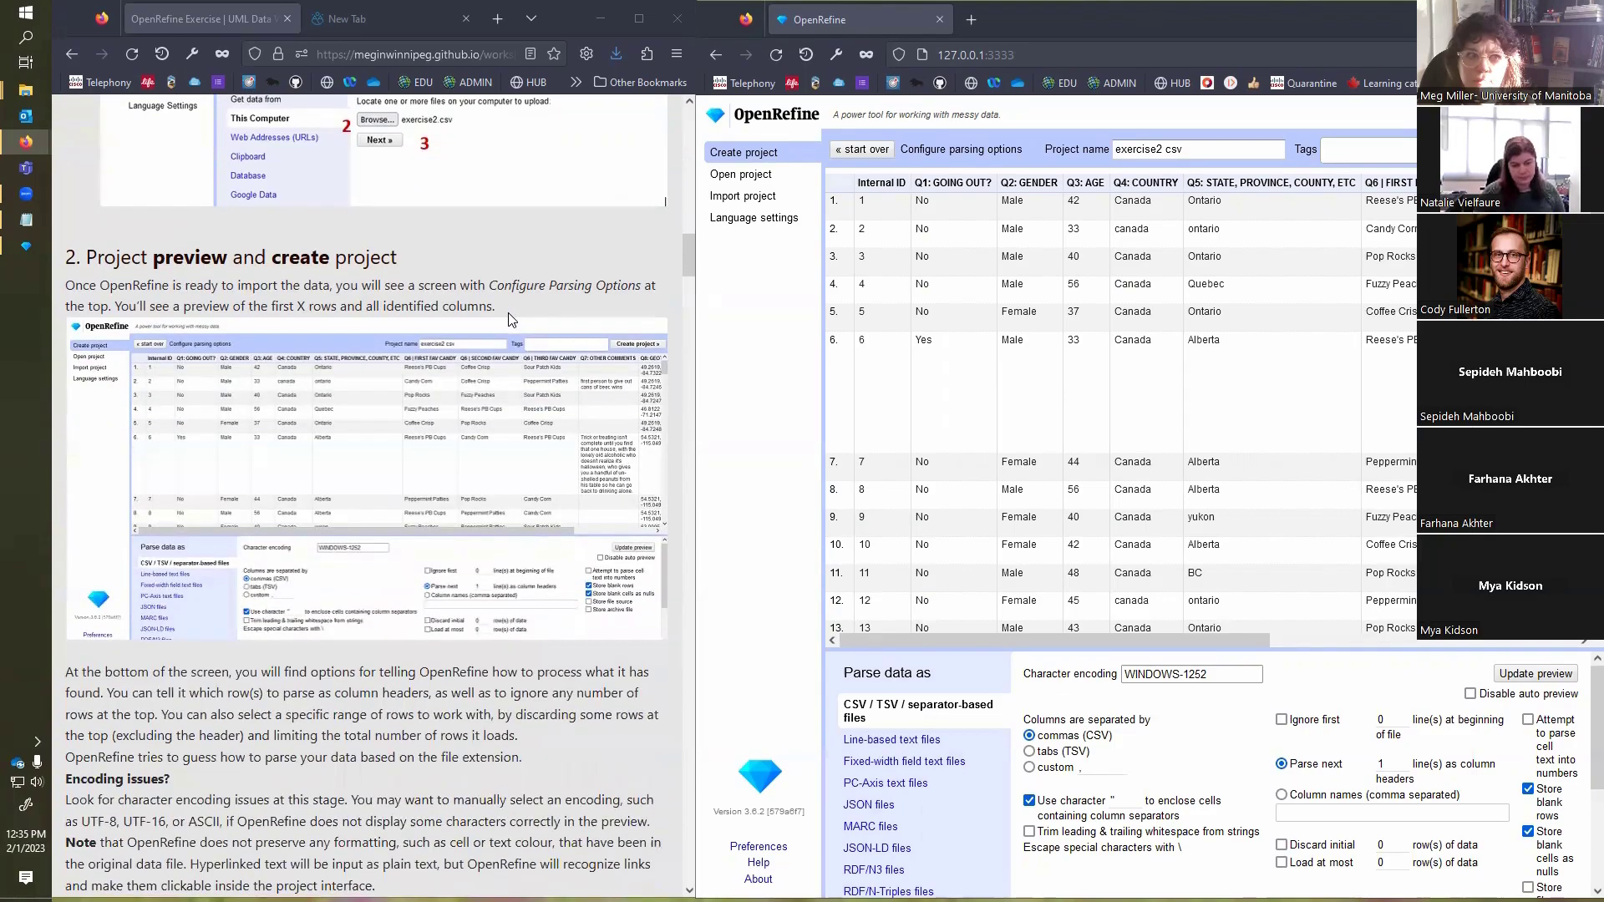
{"action": "scroll", "coordinate": [508, 317], "scroll_direction": "down", "scroll_amount": 1}
{"action": "scroll", "coordinate": [508, 318], "scroll_direction": "up", "scroll_amount": 1}
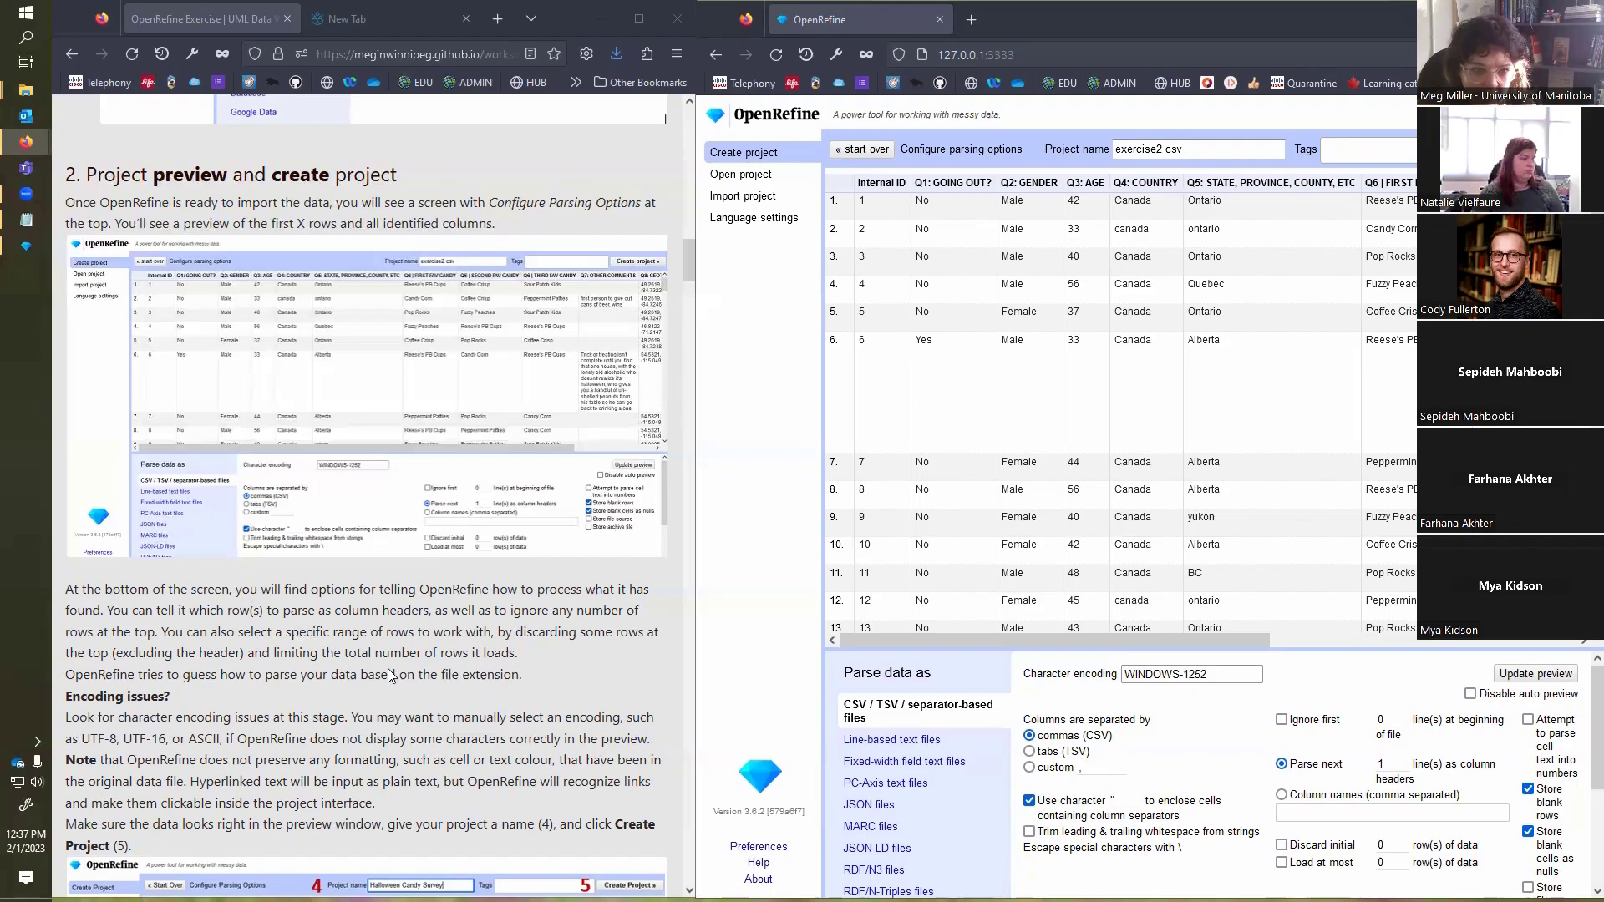
{"action": "scroll", "coordinate": [450, 706], "scroll_direction": "down", "scroll_amount": 1}
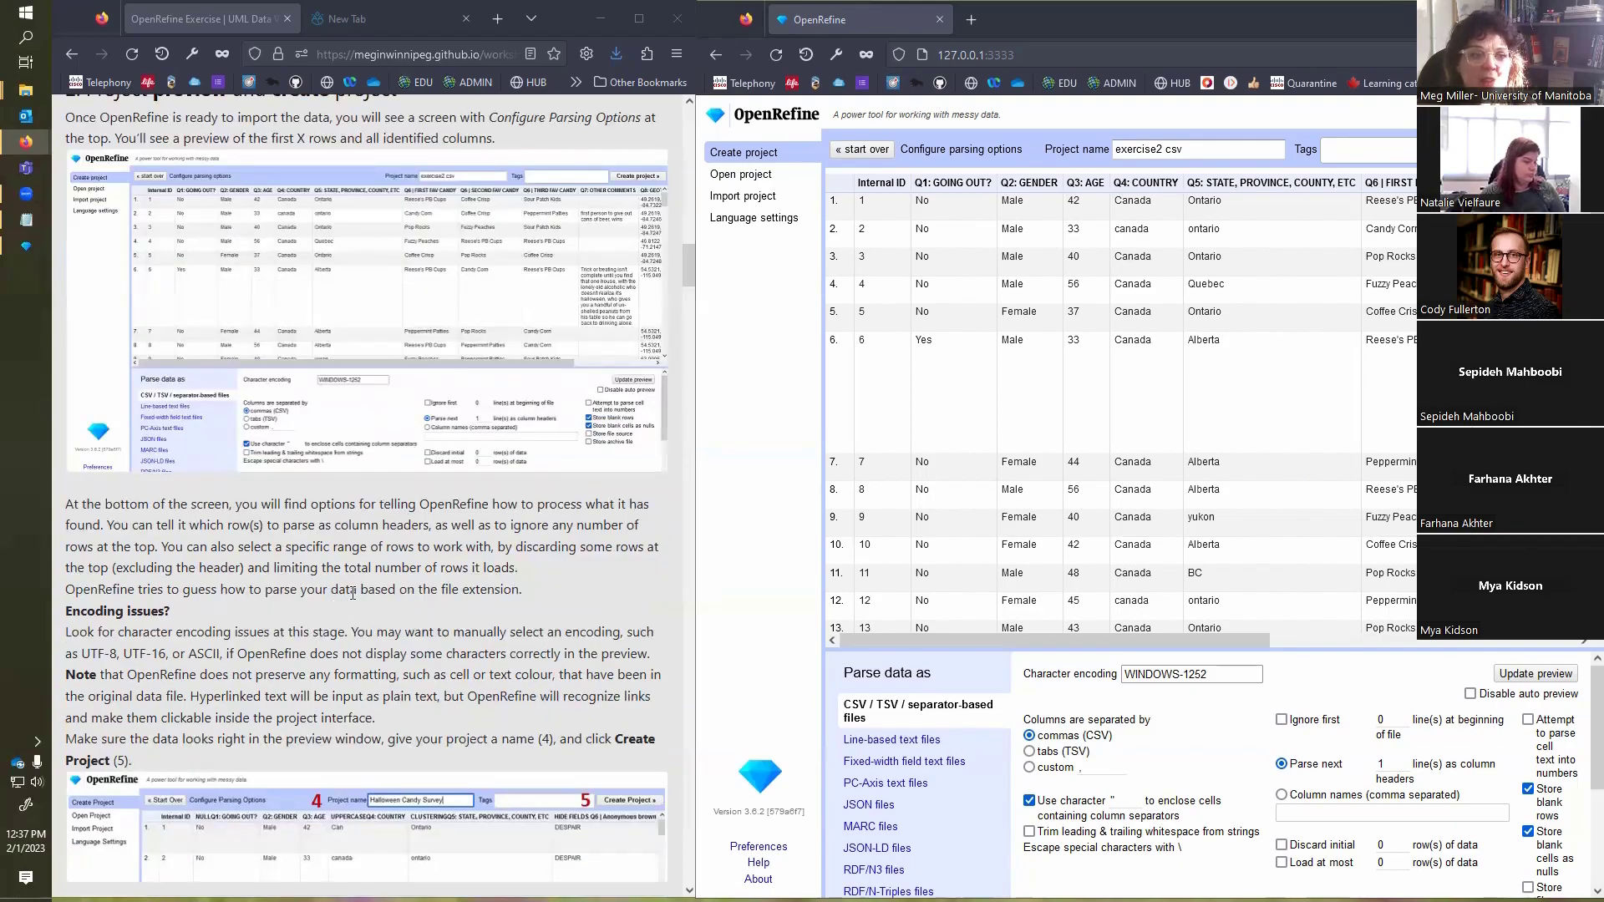
{"action": "scroll", "coordinate": [369, 607], "scroll_direction": "down", "scroll_amount": 1}
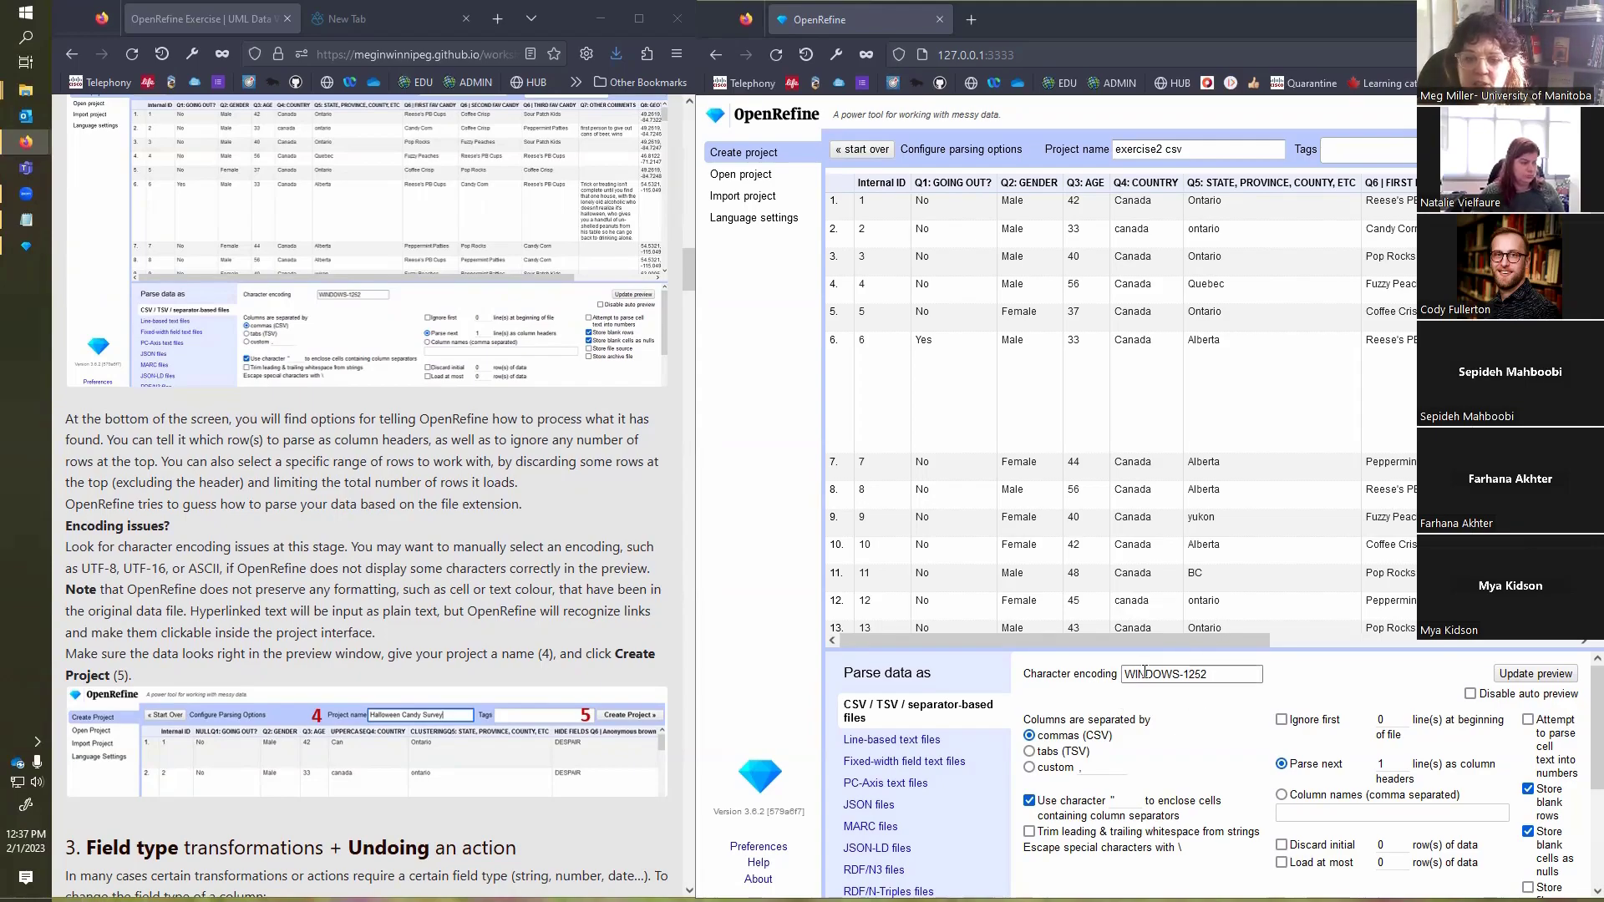
{"action": "left_click", "coordinate": [1215, 673]}
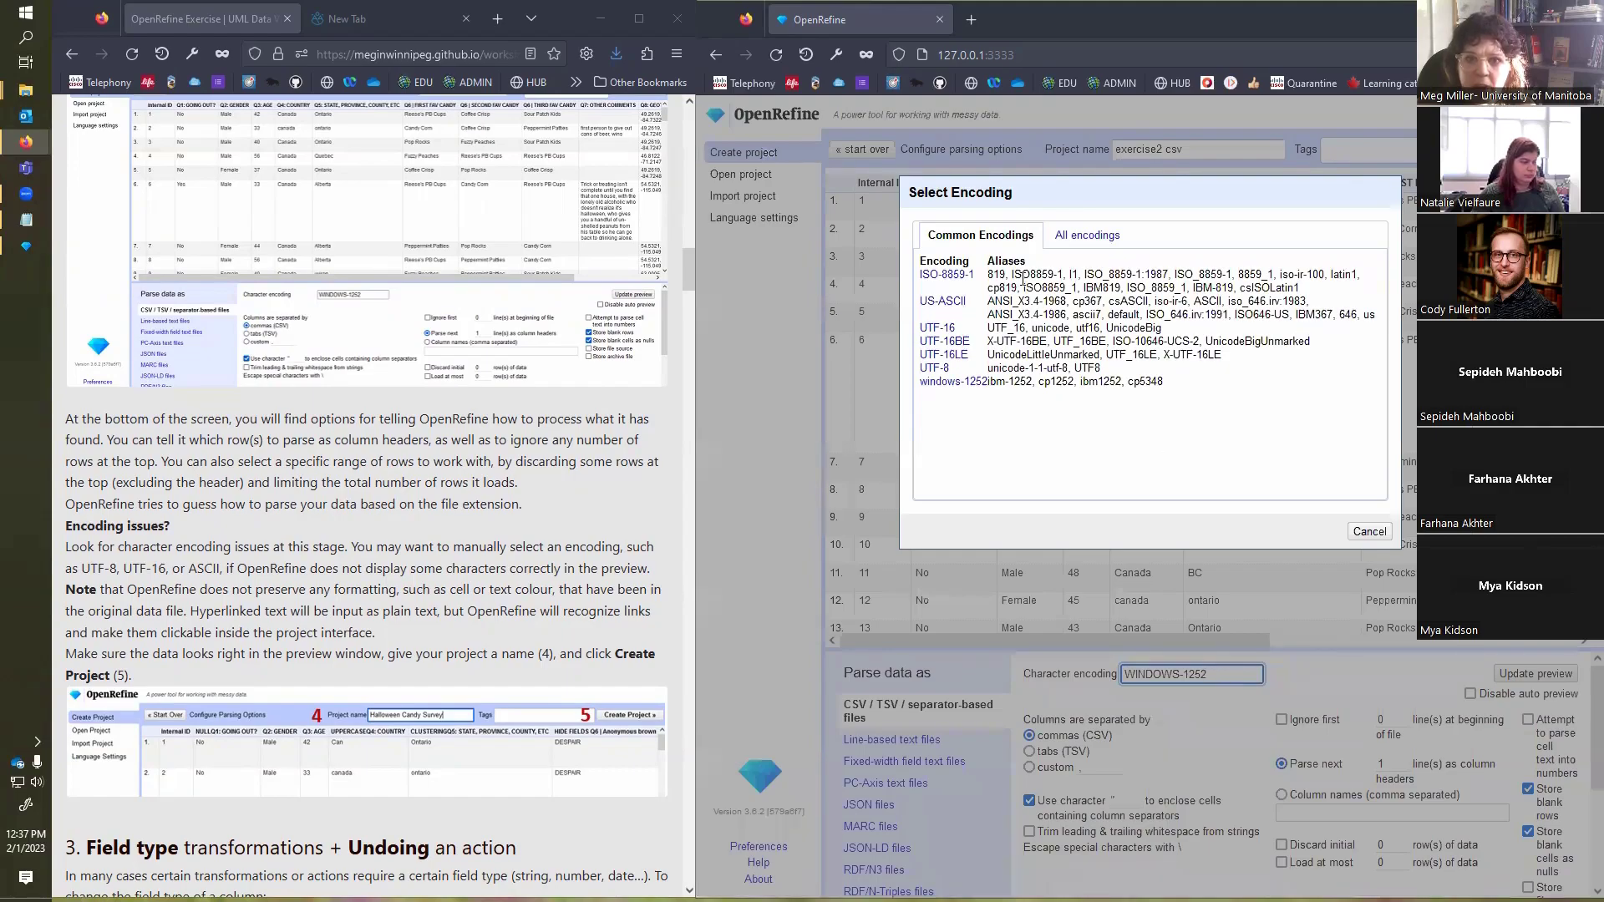
{"action": "left_click", "coordinate": [933, 370]}
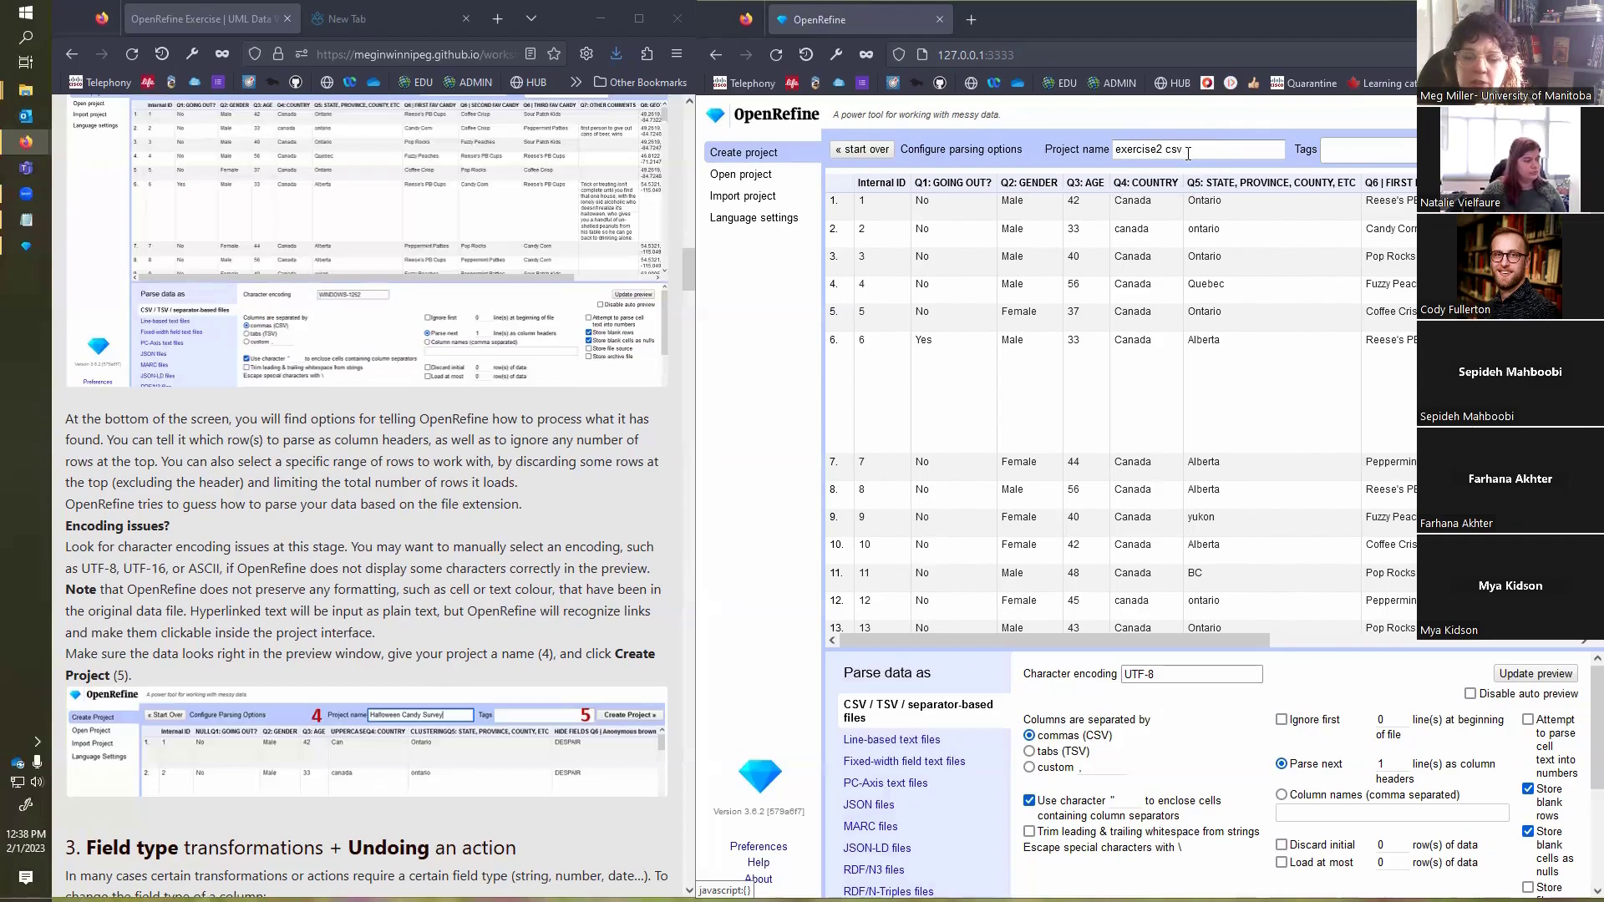
Step: Replace the project name with "Halloween Survey"
{"action": "left_click_drag", "start_coordinate": [1187, 153], "coordinate": [1082, 158]}
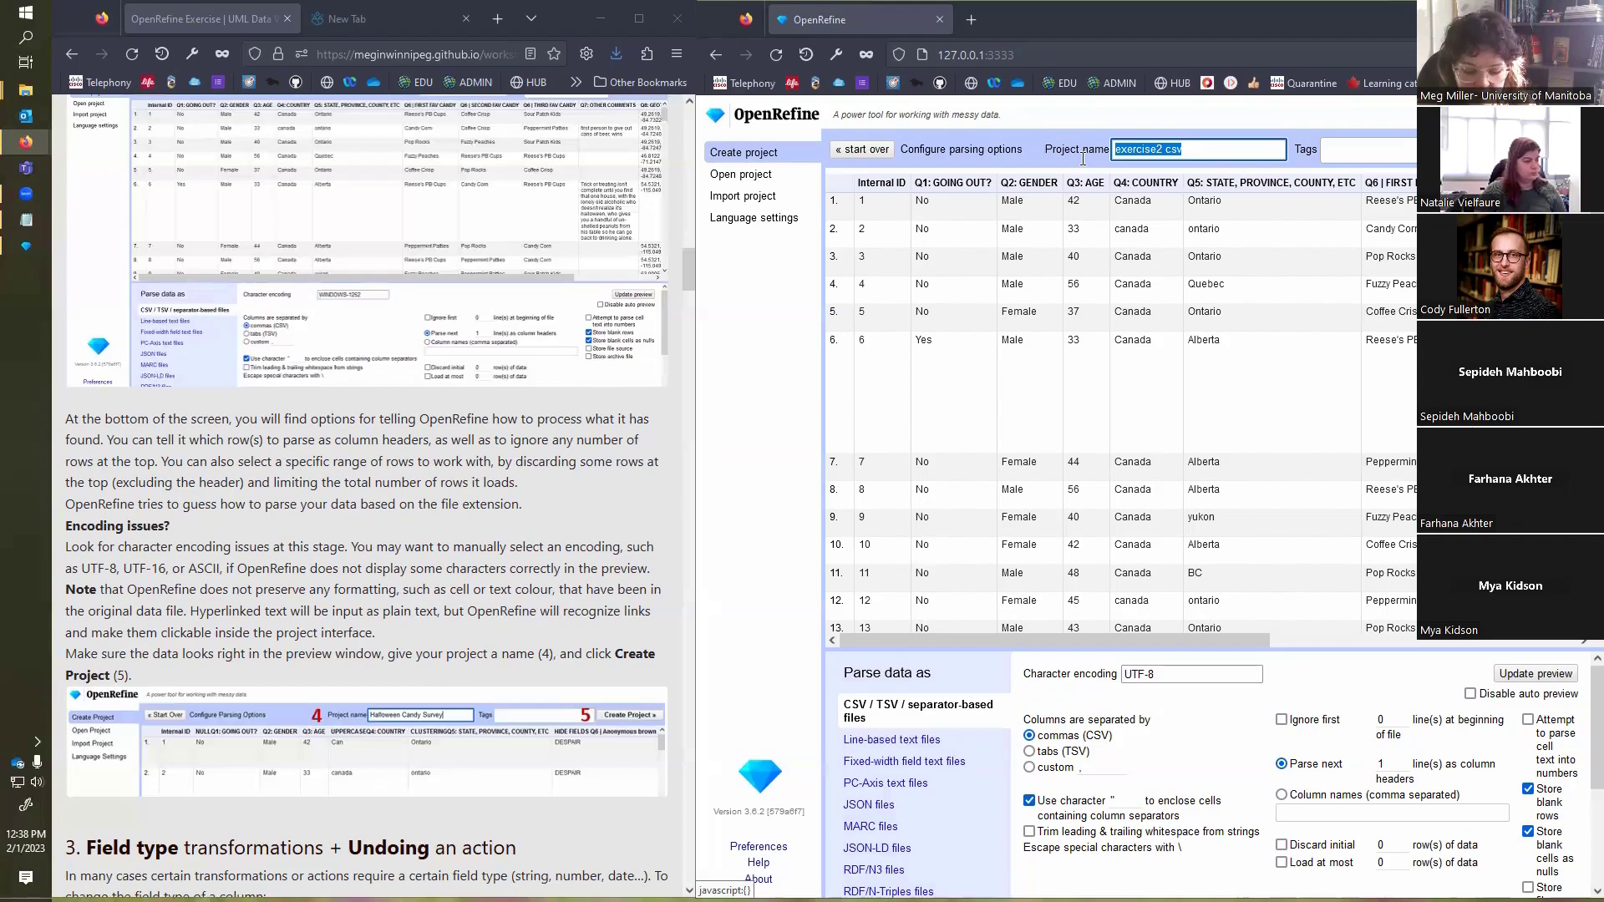
{"action": "type", "text": "Halloween"}
{"action": "left_click", "coordinate": [1134, 151]}
{"action": "type", "text": "l"}
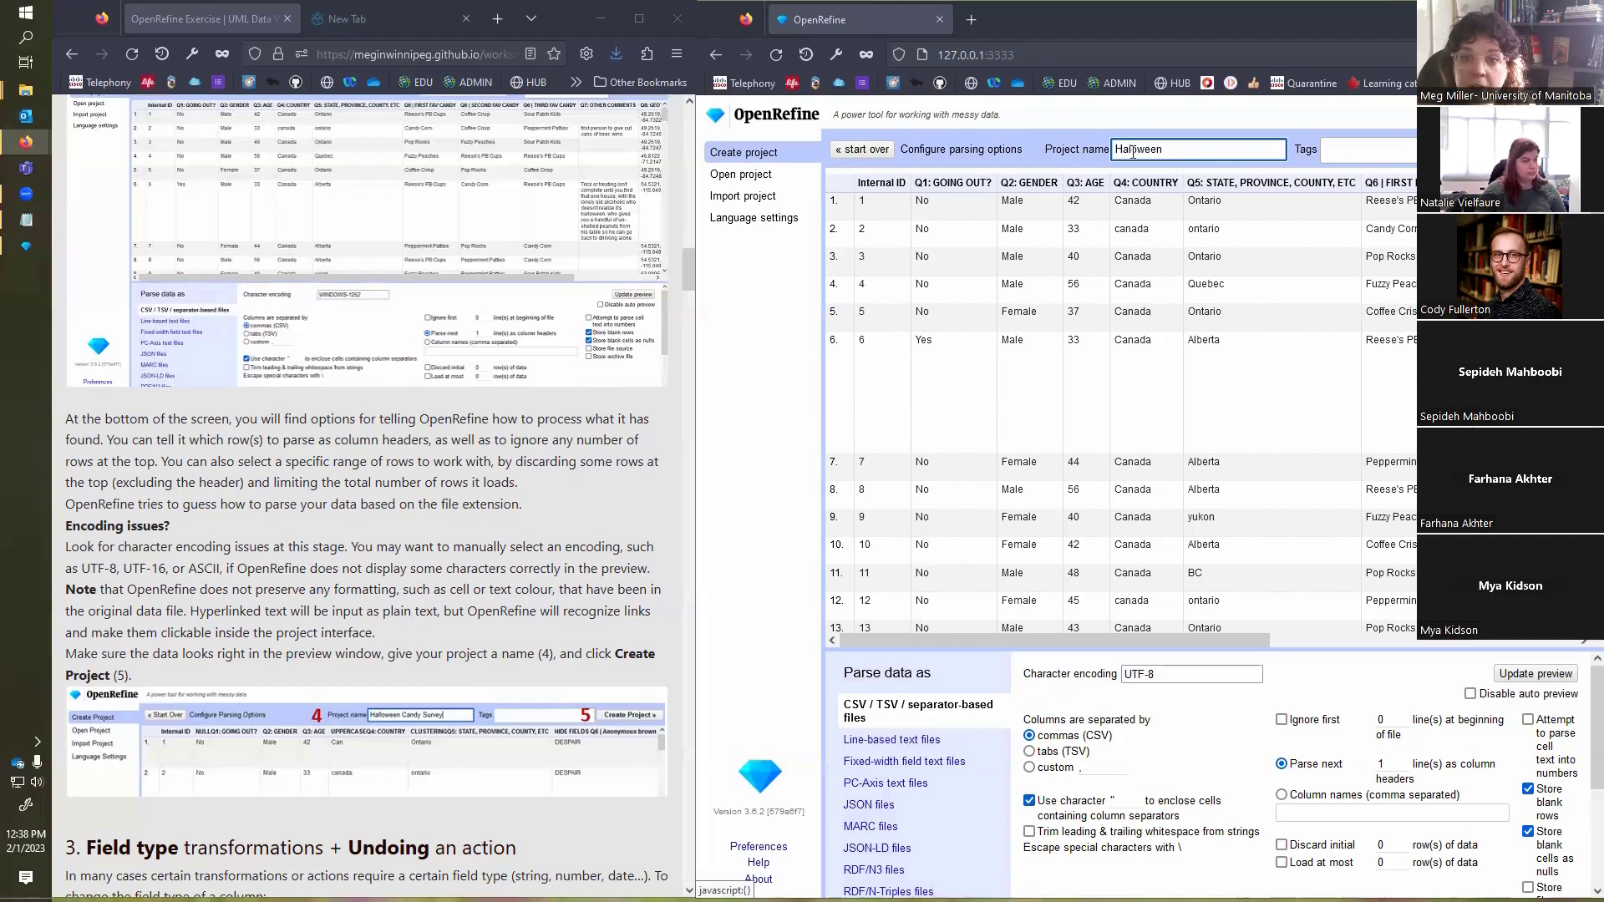
{"action": "left_click", "coordinate": [1211, 147]}
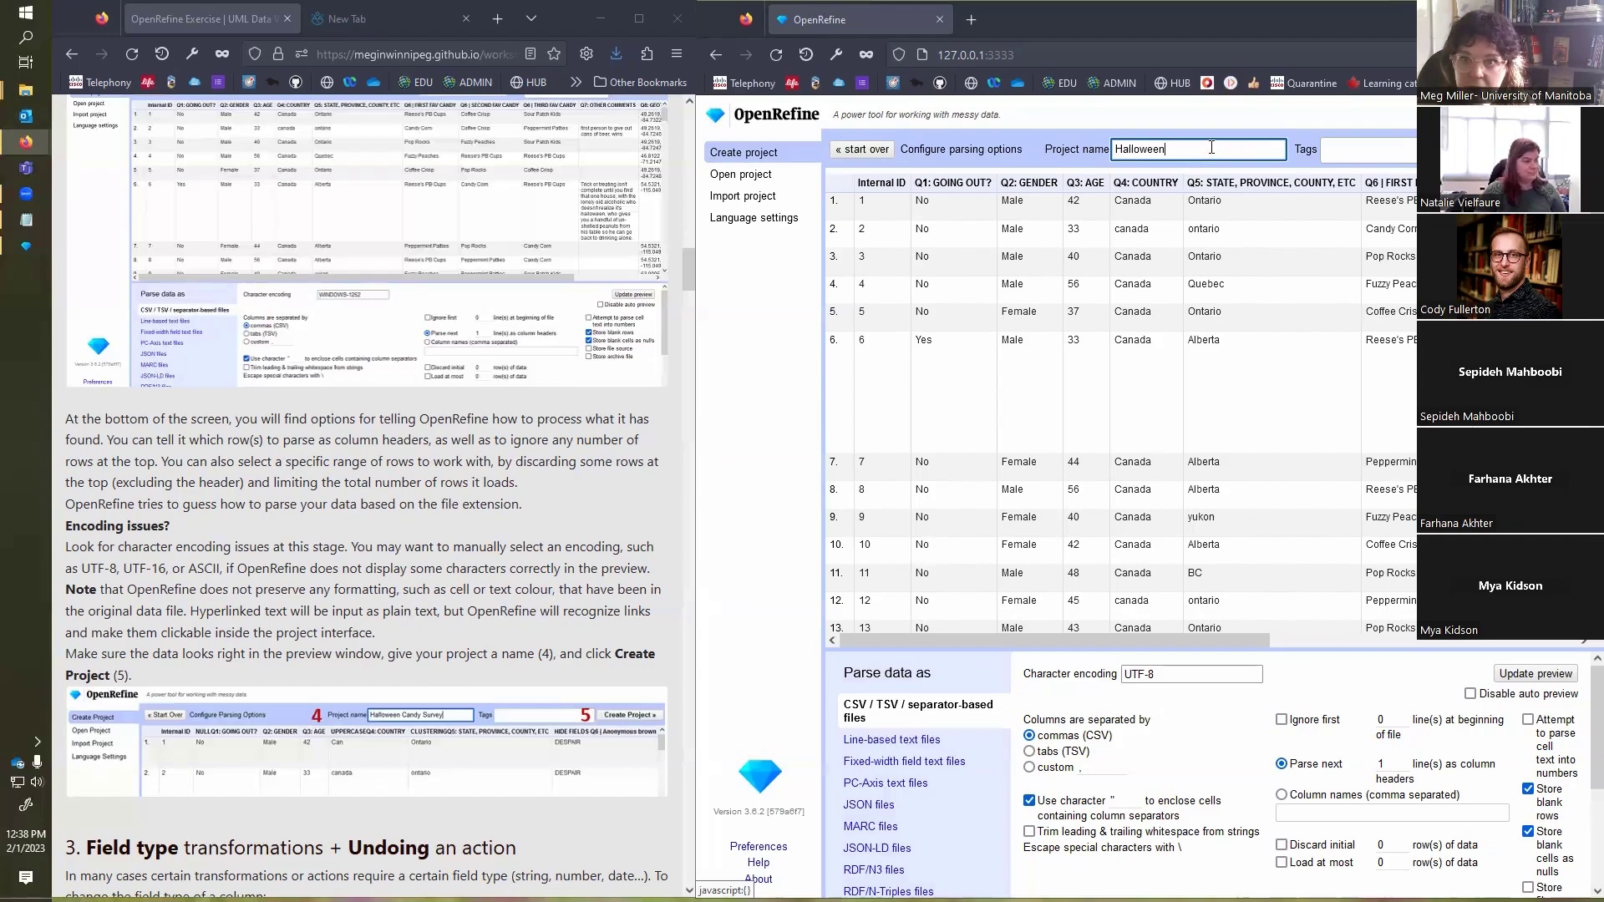
{"action": "type", "text": "Survey"}
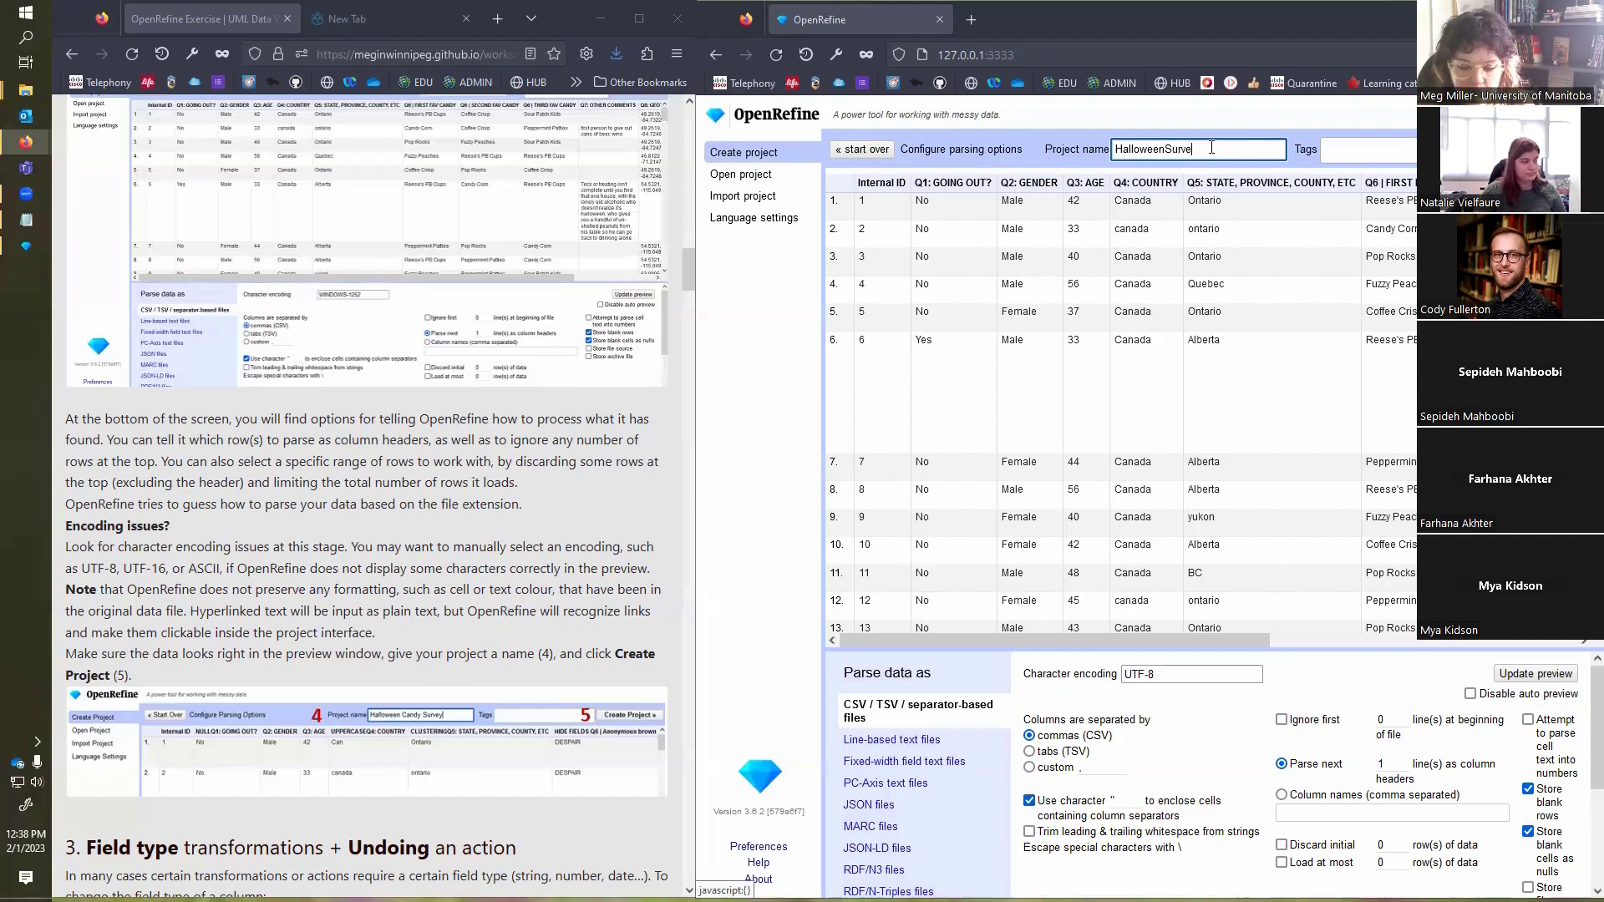
{"action": "left_click", "coordinate": [1166, 150]}
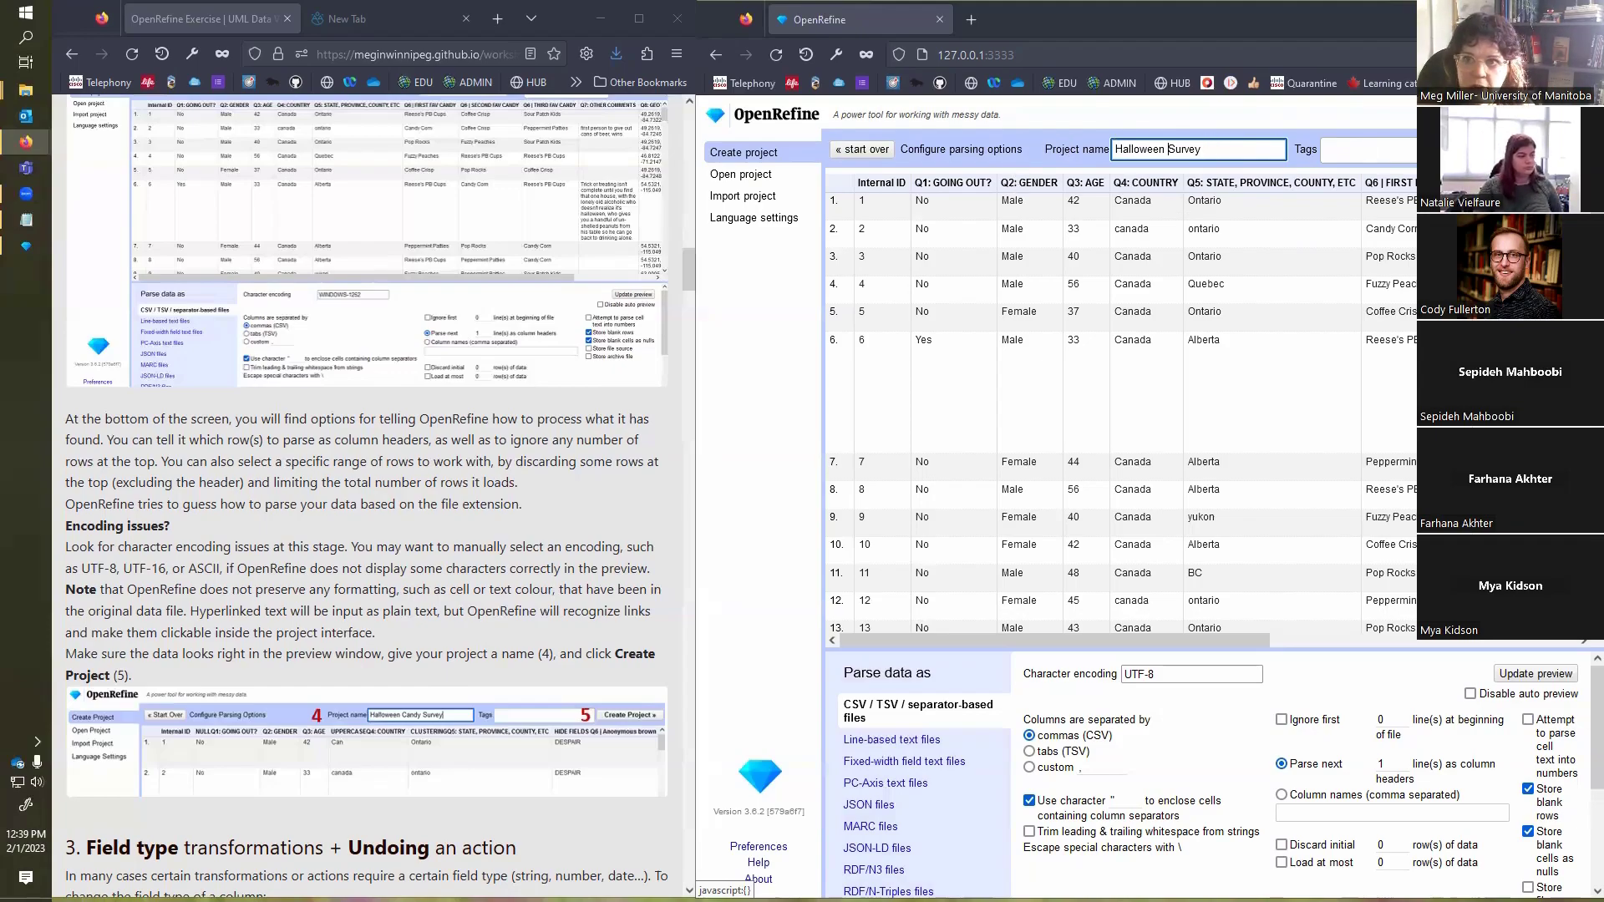
Step: Look over the previewed rows and remaining parsing options, and create the project
{"action": "scroll", "coordinate": [1119, 406], "scroll_direction": "down", "scroll_amount": 1}
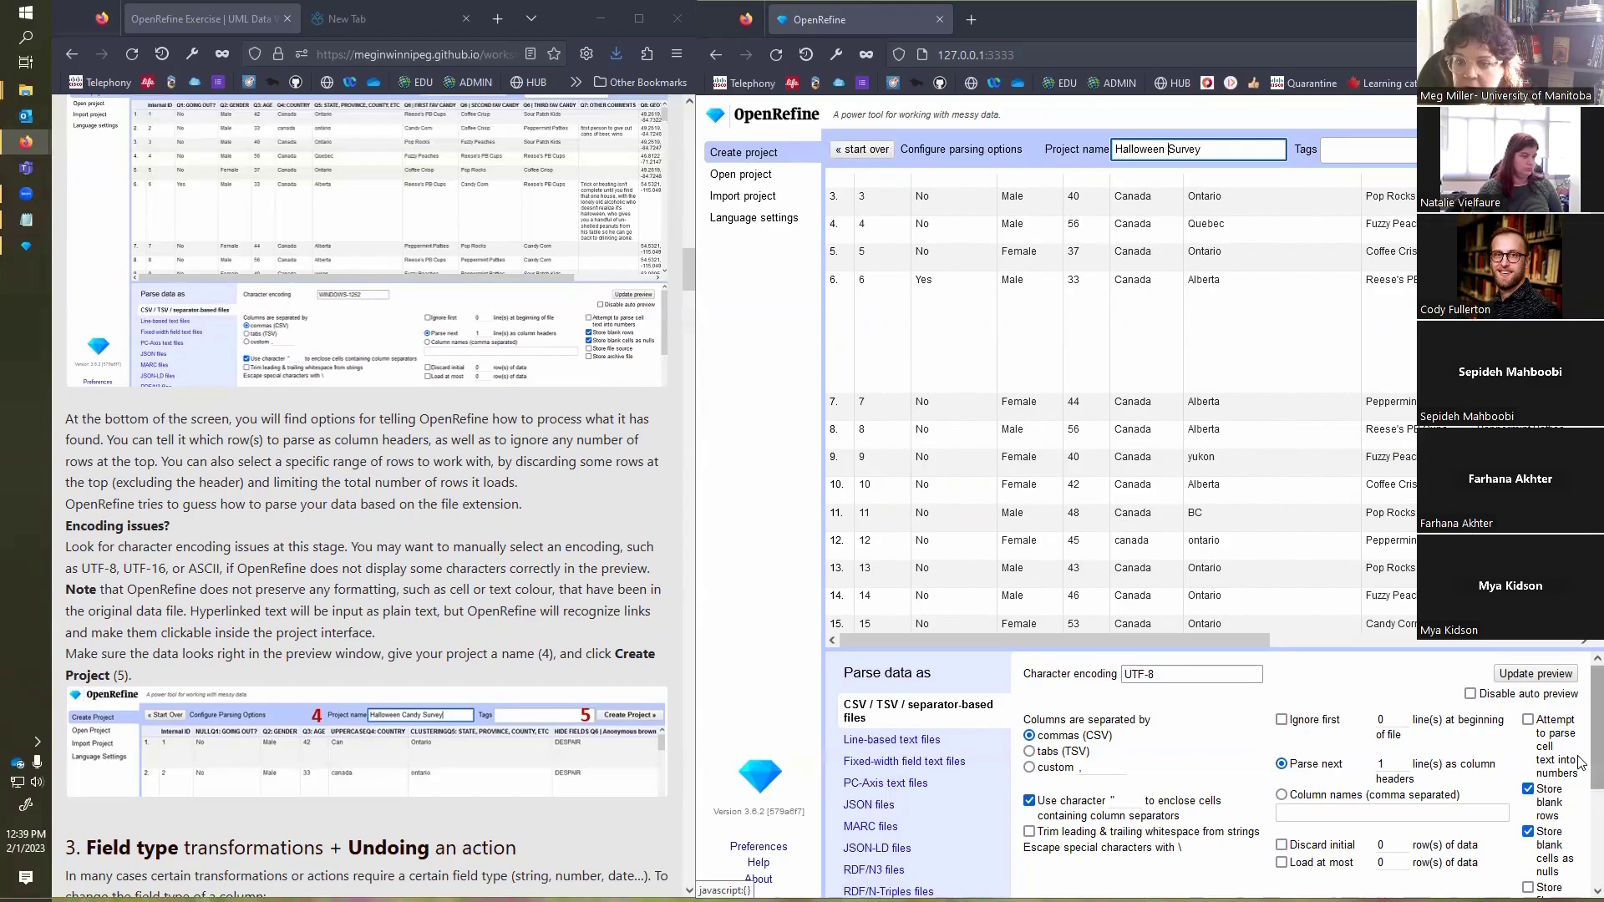
{"action": "scroll", "coordinate": [1211, 777], "scroll_direction": "down", "scroll_amount": 2}
{"action": "scroll", "coordinate": [1211, 776], "scroll_direction": "down", "scroll_amount": 3}
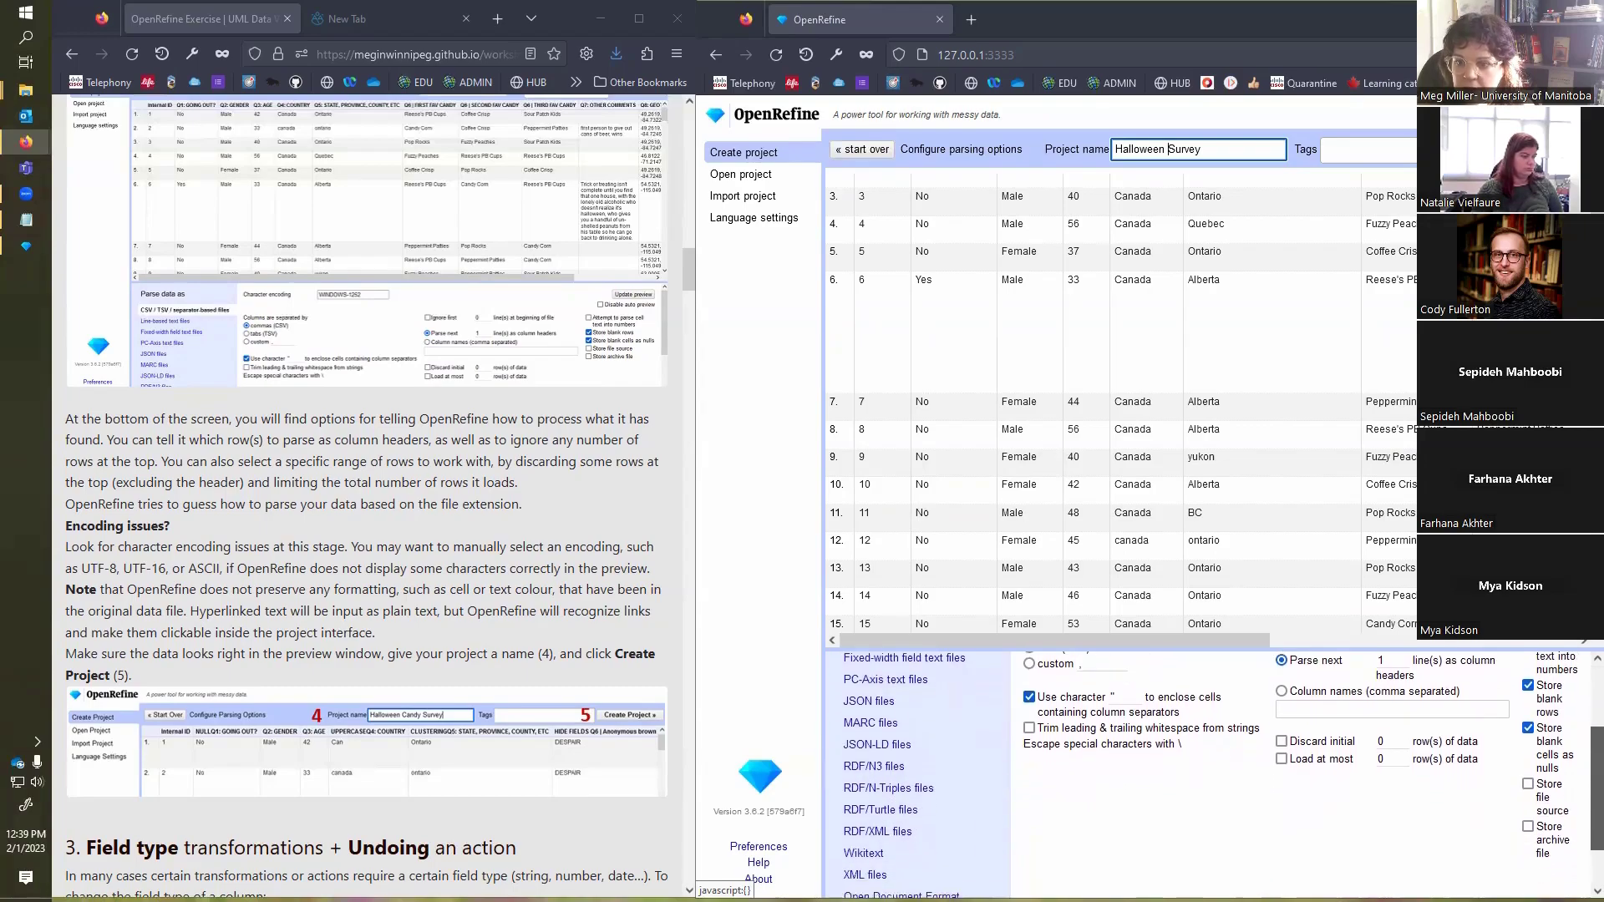
{"action": "scroll", "coordinate": [1531, 658], "scroll_direction": "up", "scroll_amount": 5}
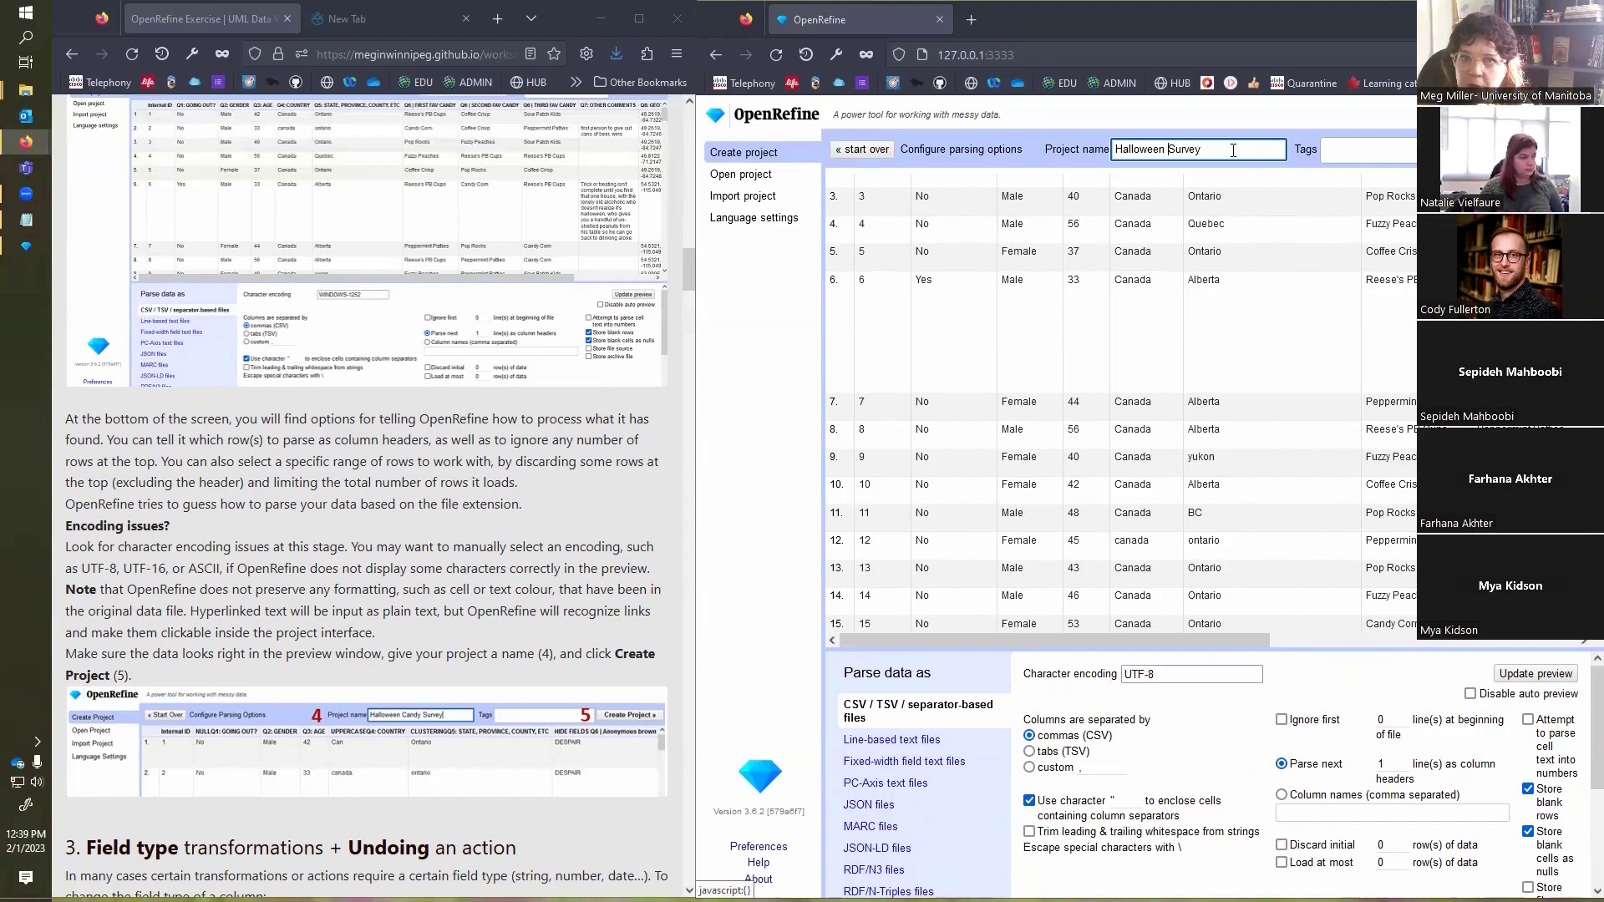
{"action": "left_click", "coordinate": [1546, 150]}
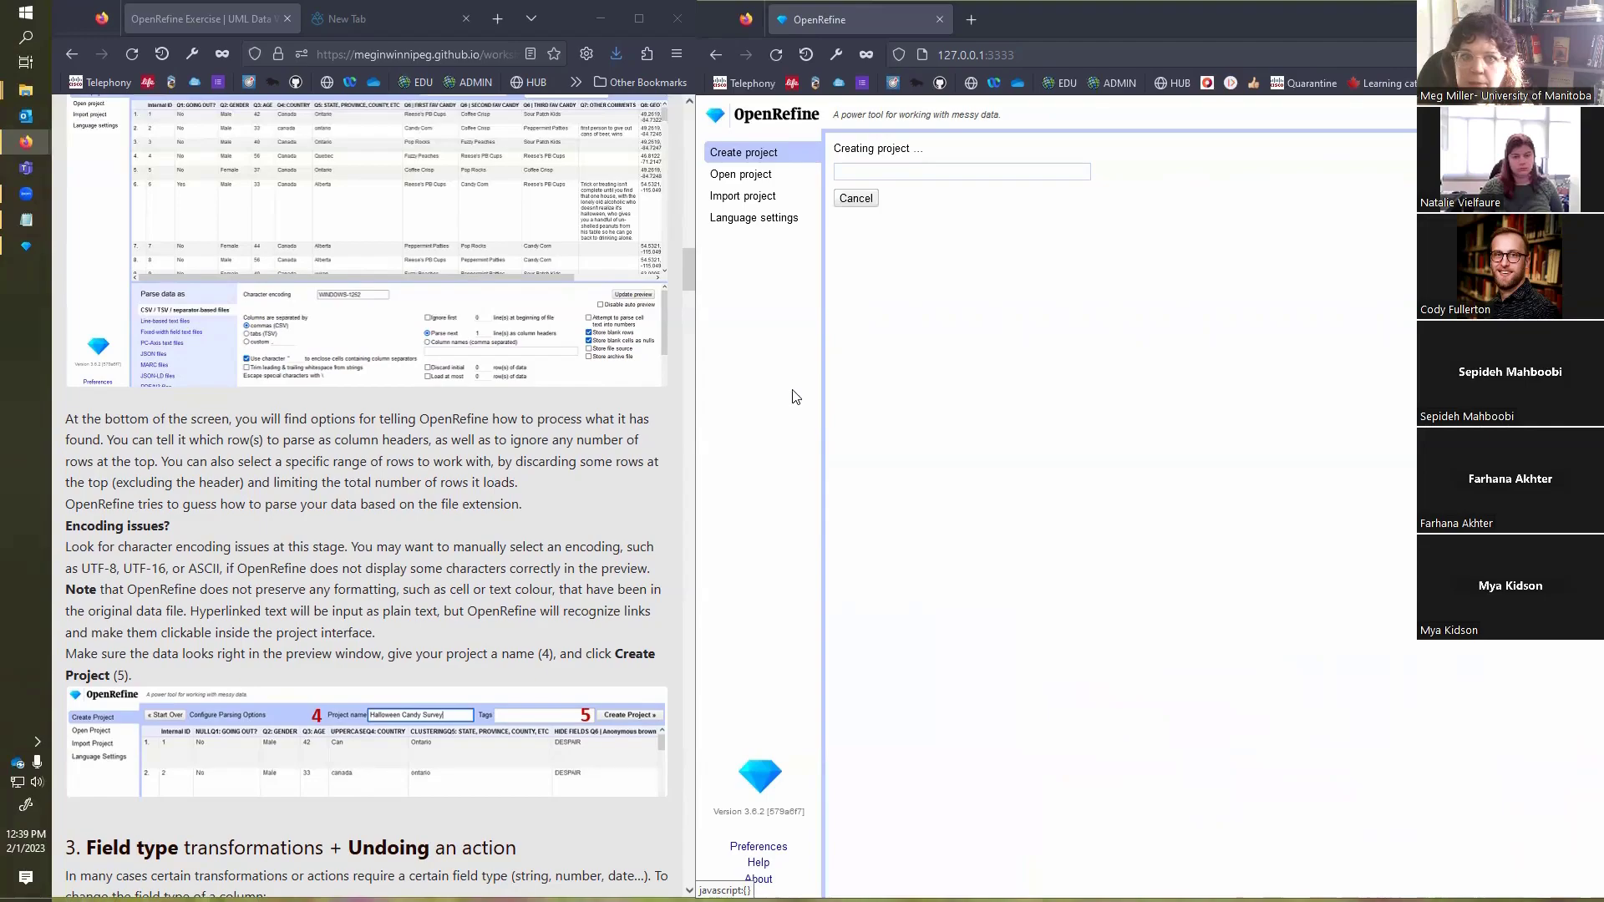
Step: Following the exercise's field type section, convert the Q3: AGE column's cells to numbers with the common transform
{"action": "scroll", "coordinate": [476, 464], "scroll_direction": "down", "scroll_amount": 8}
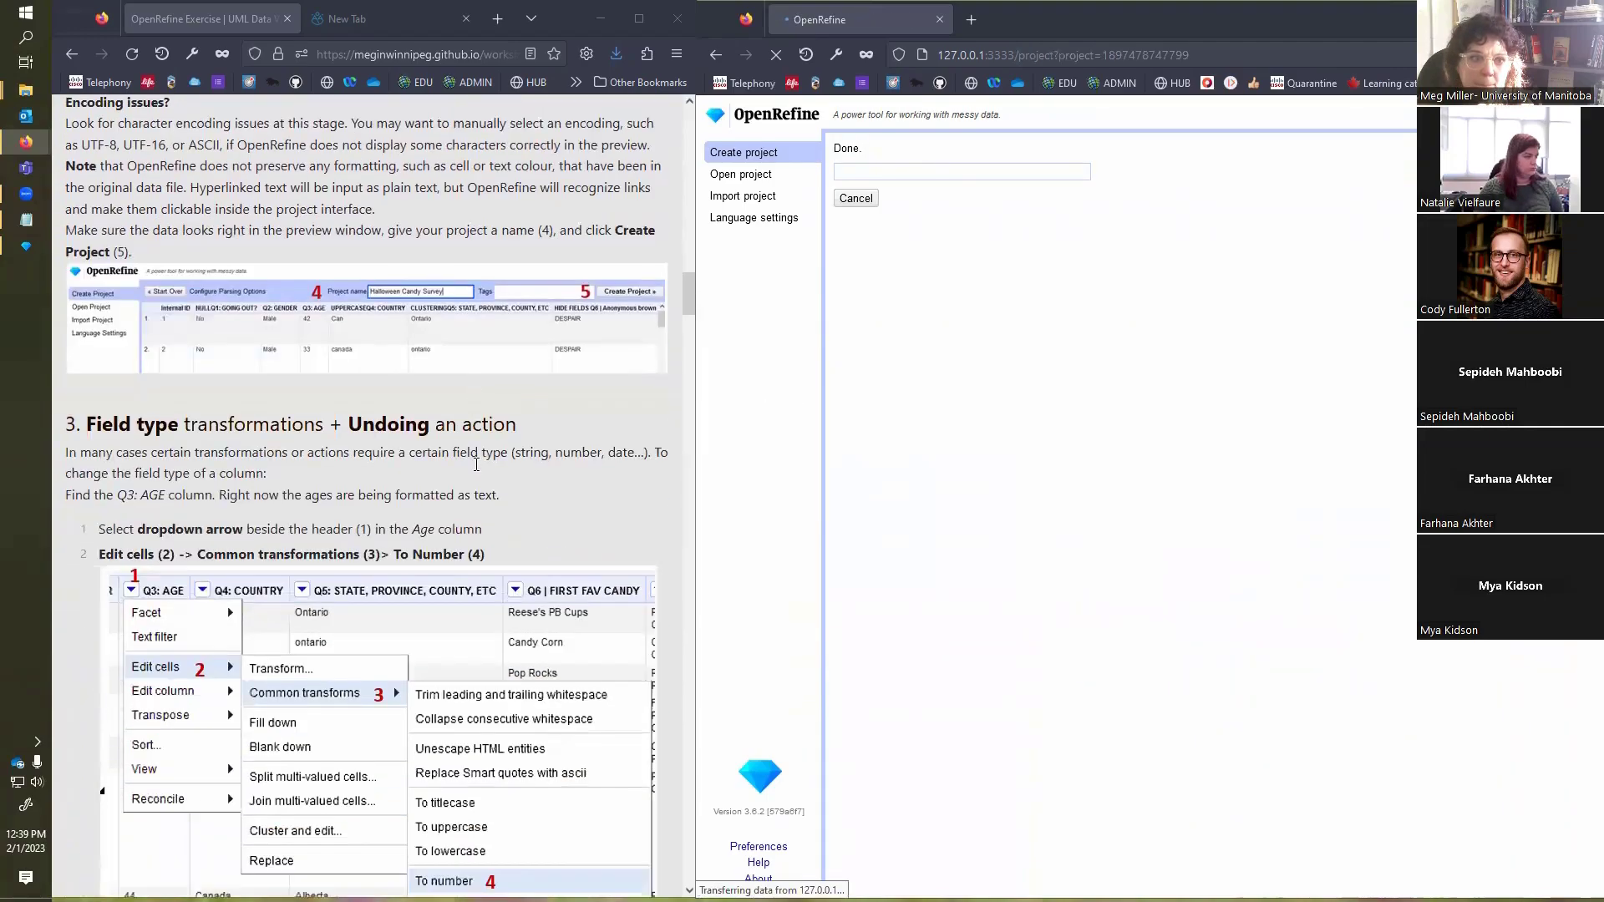
{"action": "scroll", "coordinate": [476, 470], "scroll_direction": "down", "scroll_amount": 1}
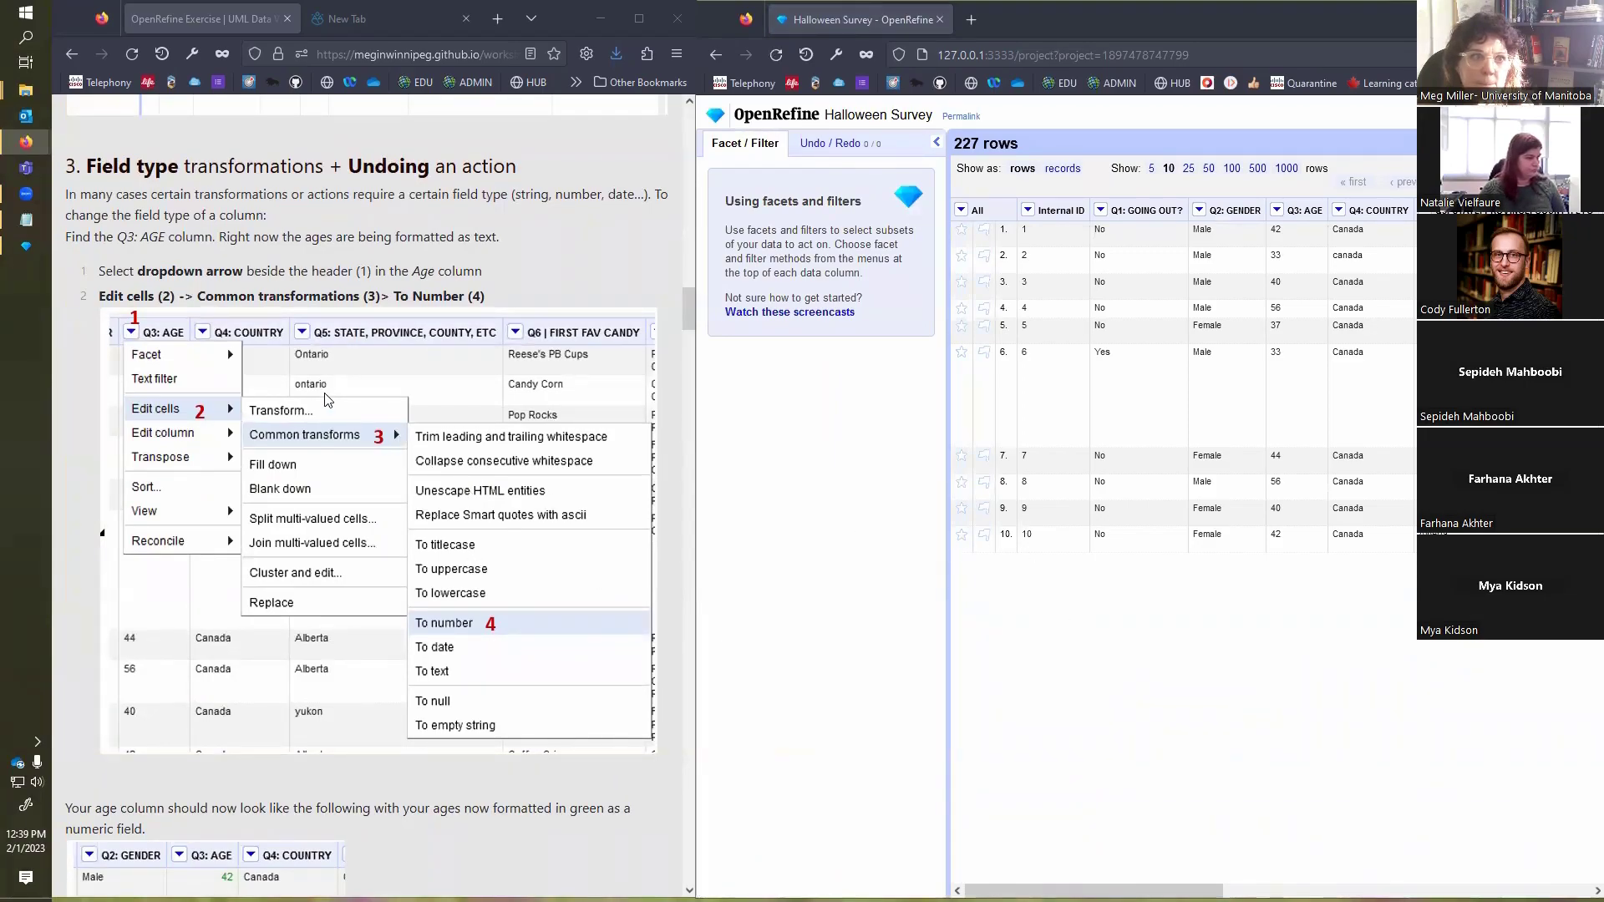
{"action": "scroll", "coordinate": [357, 316], "scroll_direction": "down", "scroll_amount": 1}
{"action": "scroll", "coordinate": [354, 317], "scroll_direction": "up", "scroll_amount": 1}
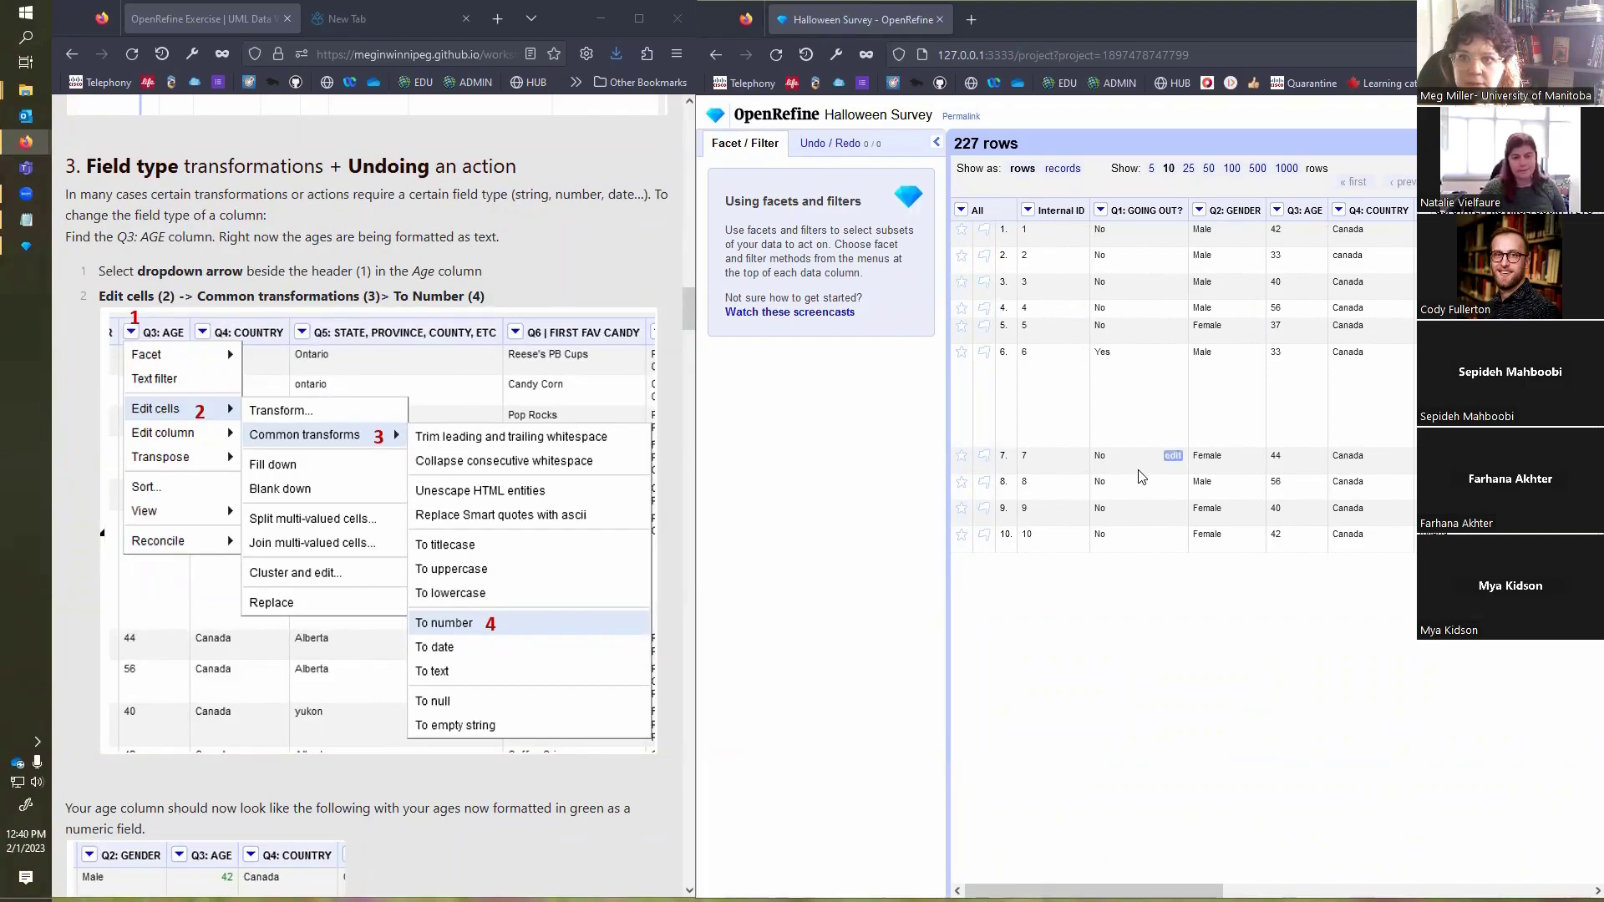
{"action": "mouse_move", "coordinate": [1102, 890]}
{"action": "left_mouse_down"}
{"action": "mouse_move", "coordinate": [1295, 891]}
{"action": "mouse_move", "coordinate": [1102, 890]}
{"action": "left_mouse_up"}
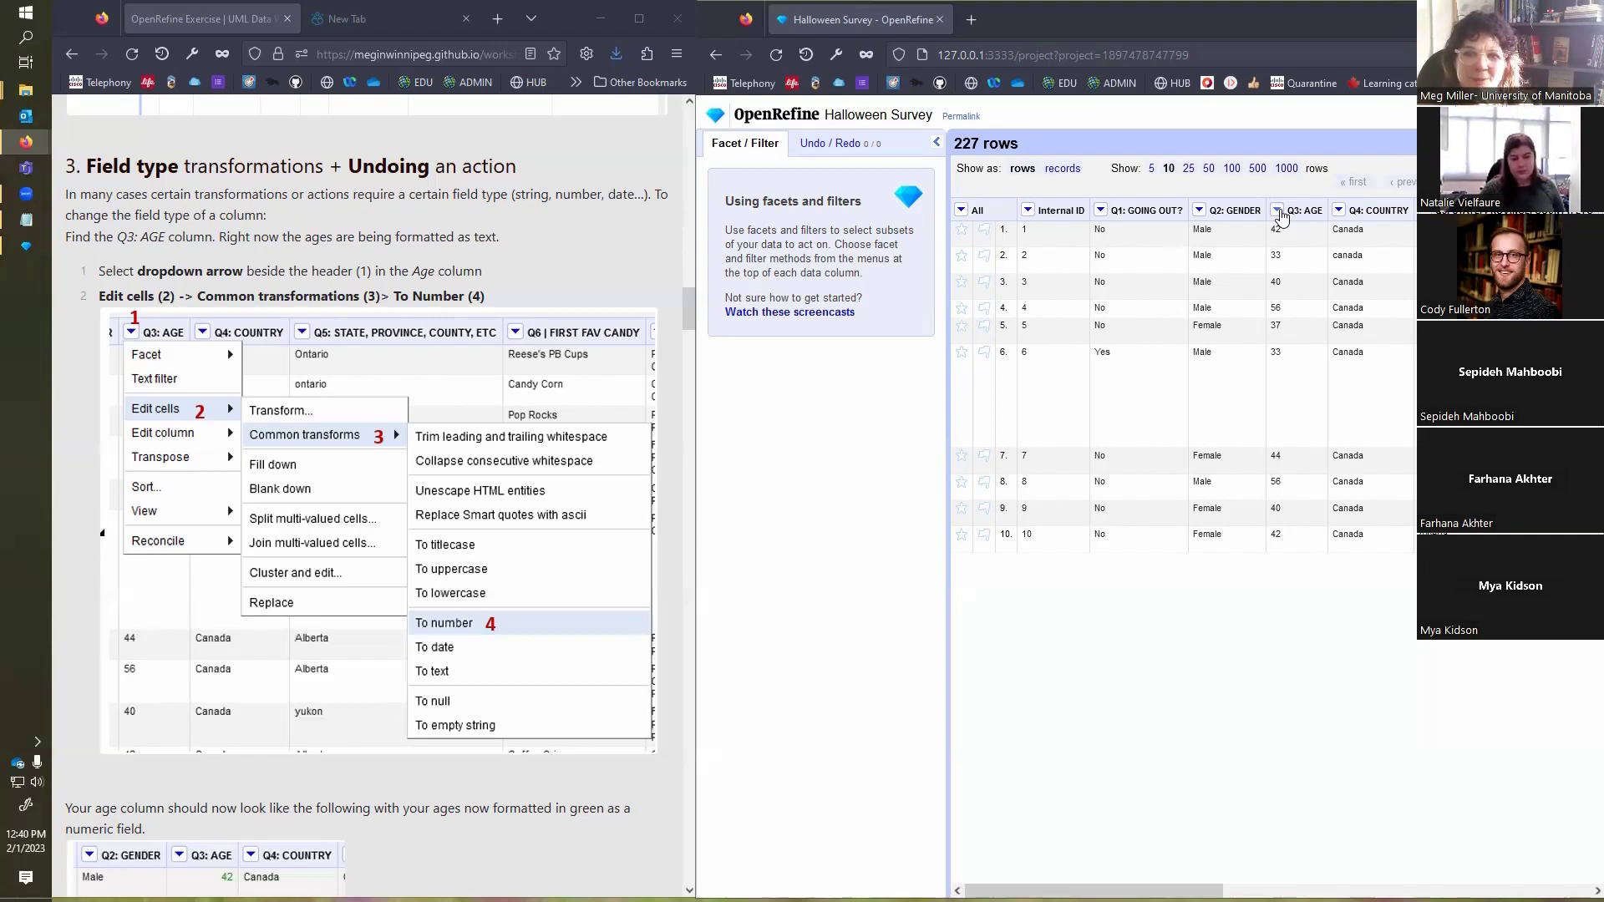
{"action": "left_click", "coordinate": [1278, 210]}
{"action": "mouse_move", "coordinate": [1305, 232]}
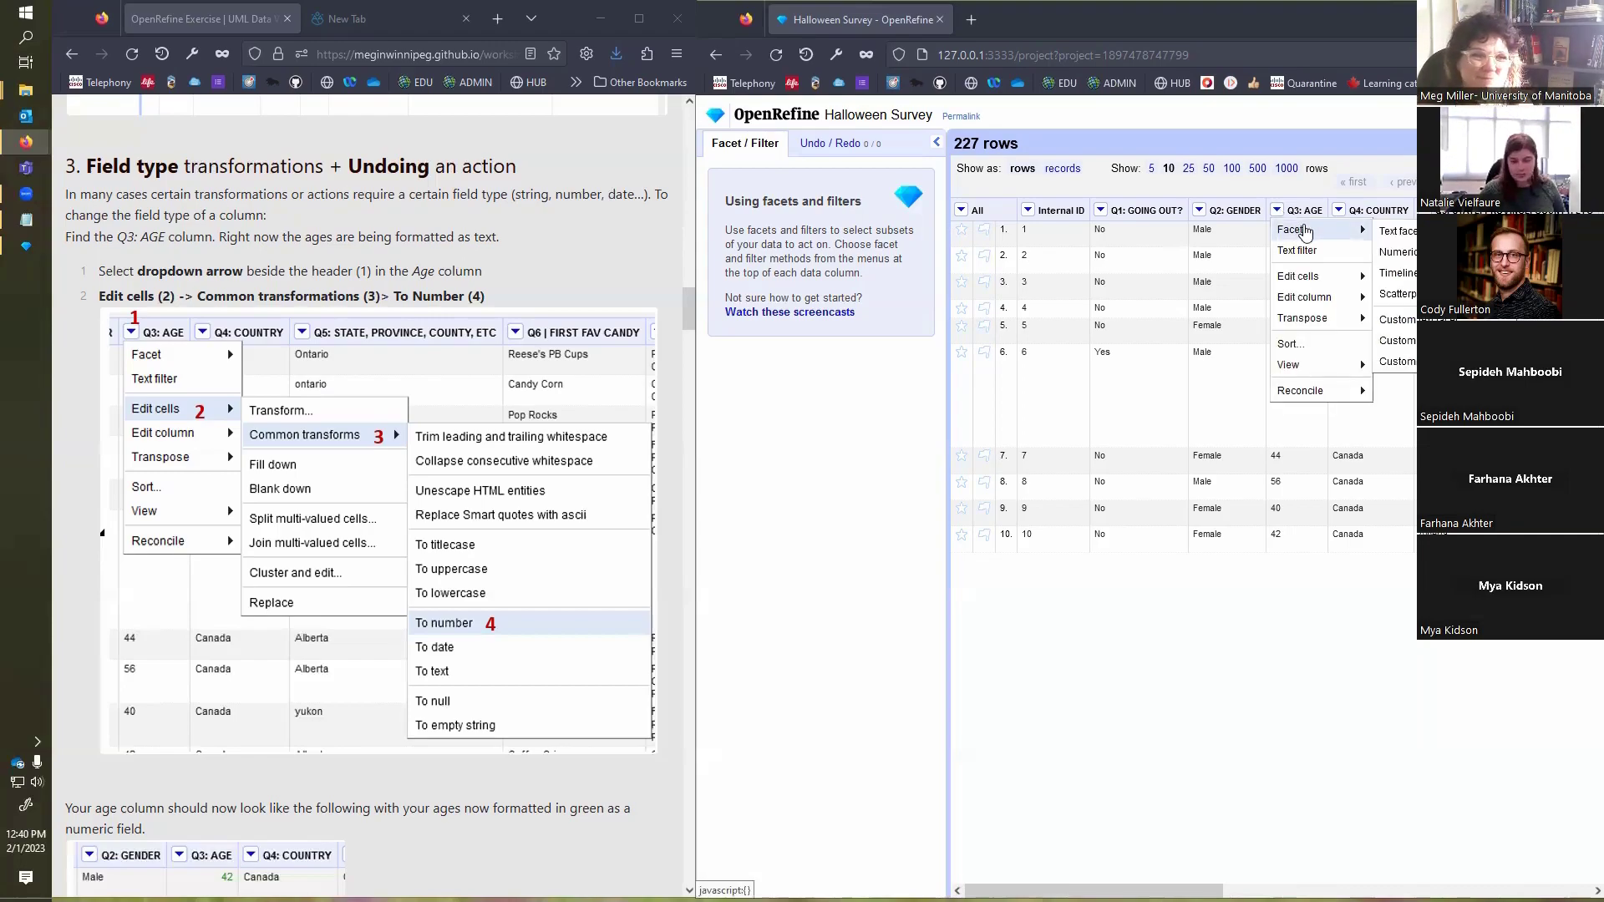
{"action": "mouse_move", "coordinate": [1303, 280]}
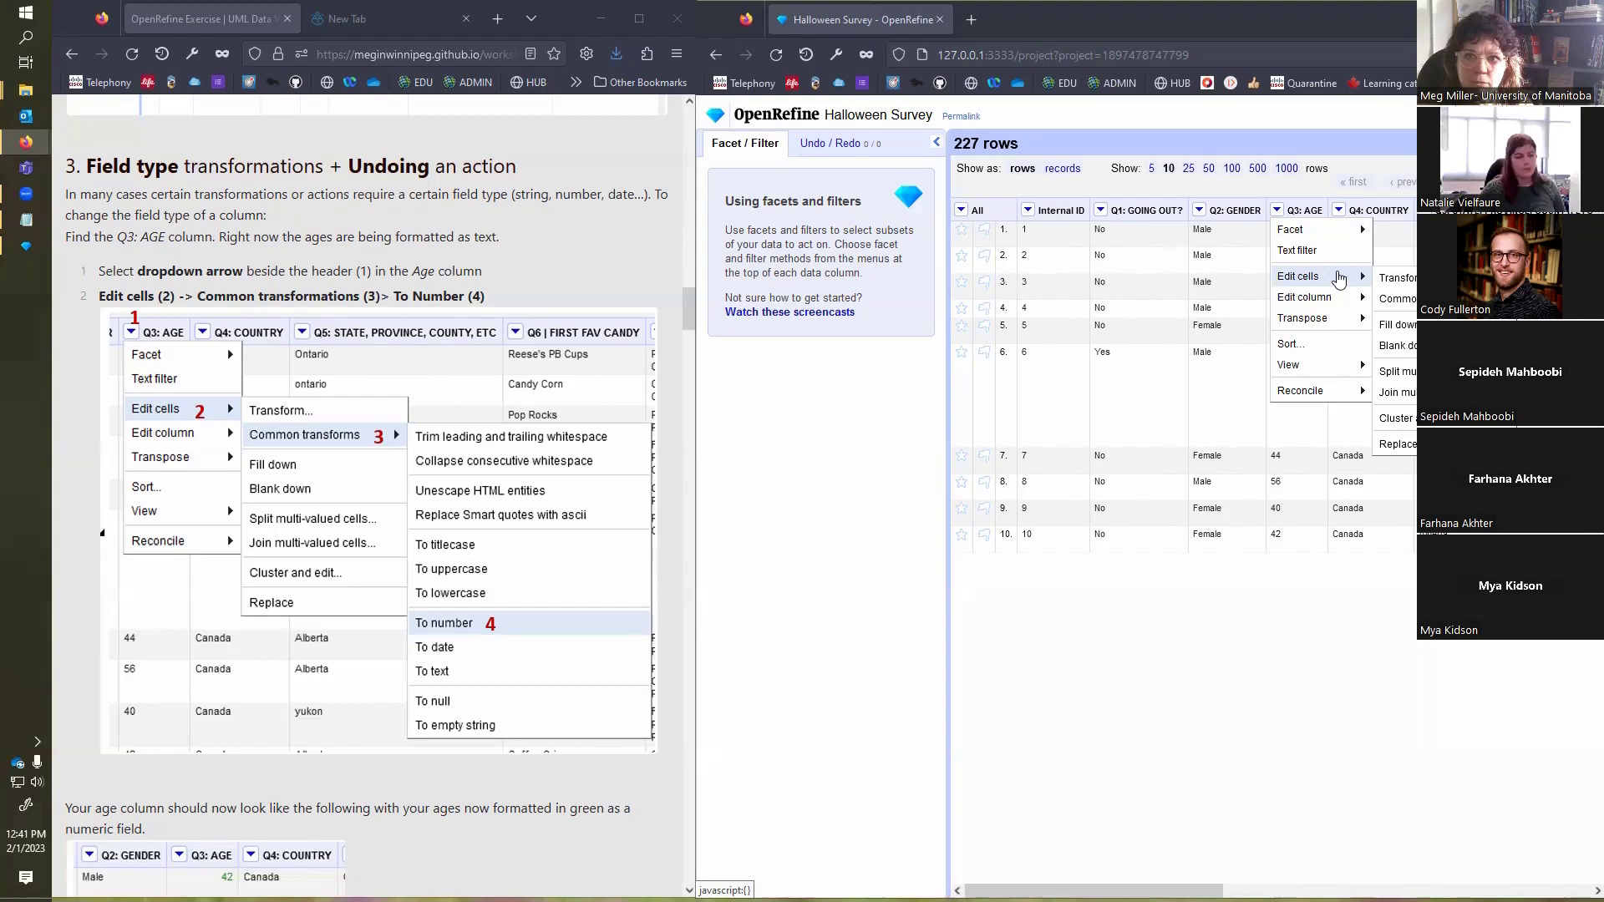
{"action": "mouse_move", "coordinate": [1395, 298]}
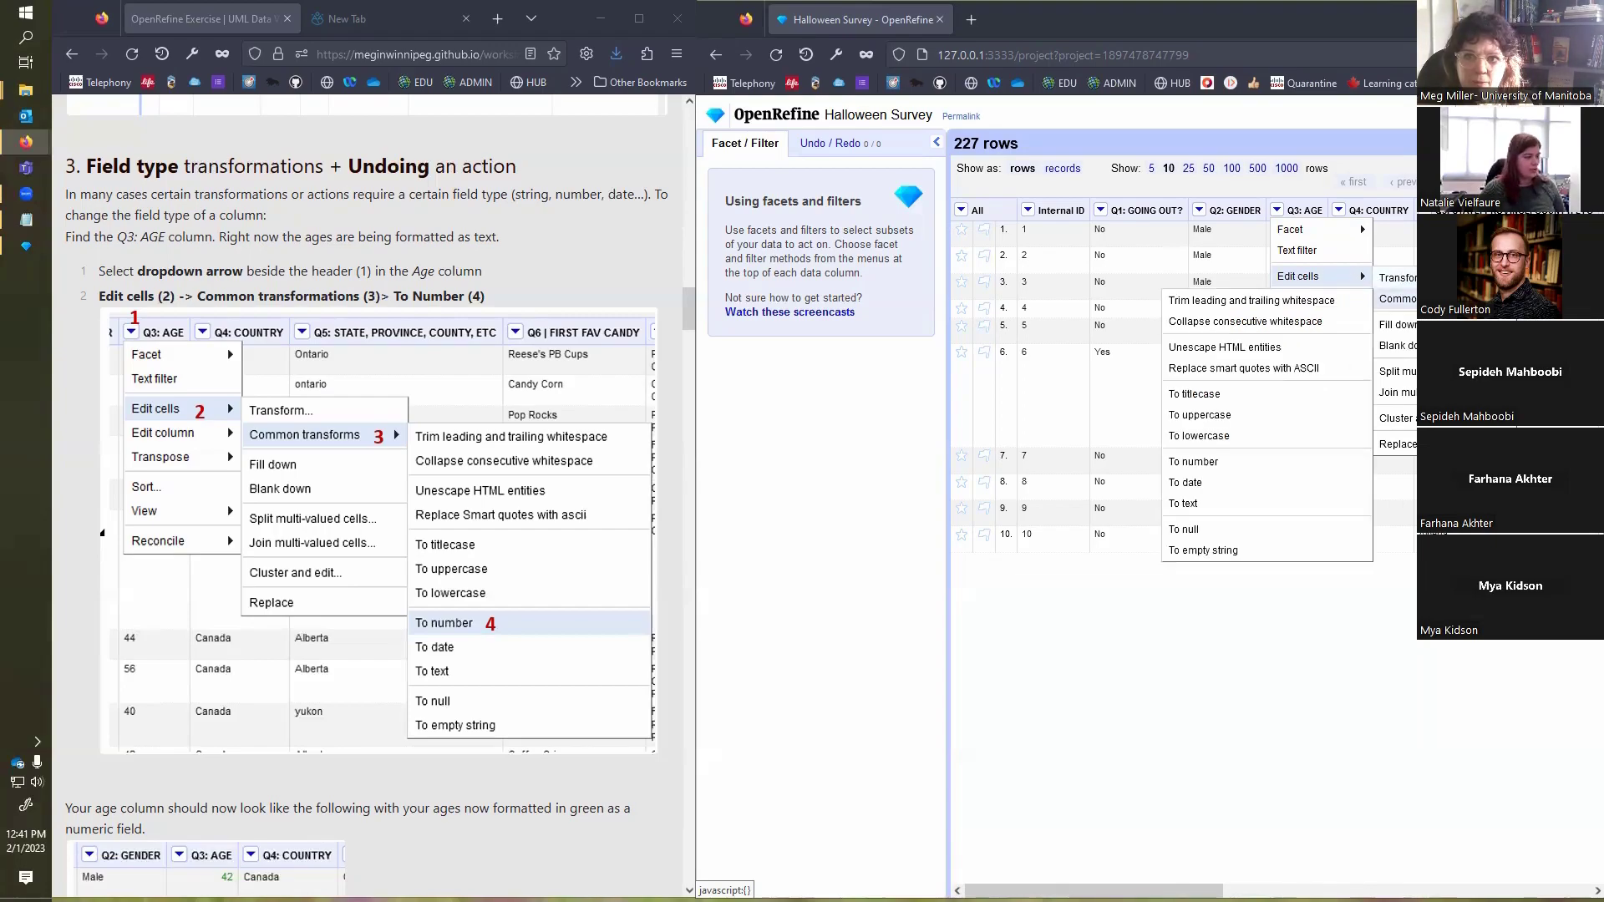
{"action": "left_click", "coordinate": [1250, 474]}
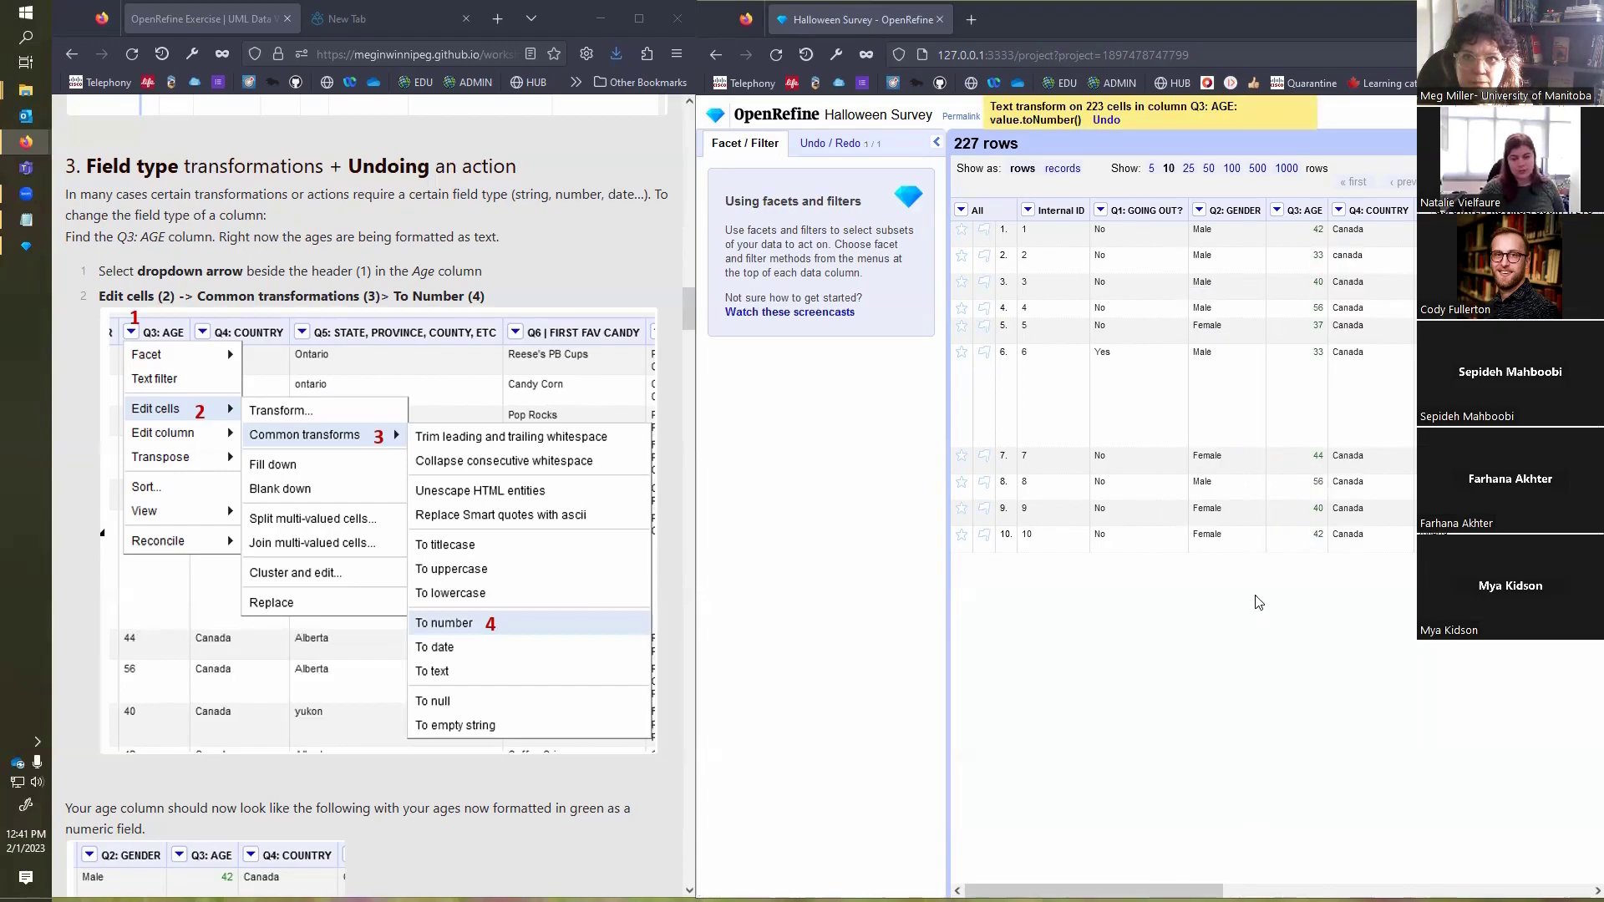
Step: Read the exercise's note on undoing actions, view the project's Undo / Redo history and return to the facet and filter view
{"action": "scroll", "coordinate": [518, 579], "scroll_direction": "down", "scroll_amount": 7}
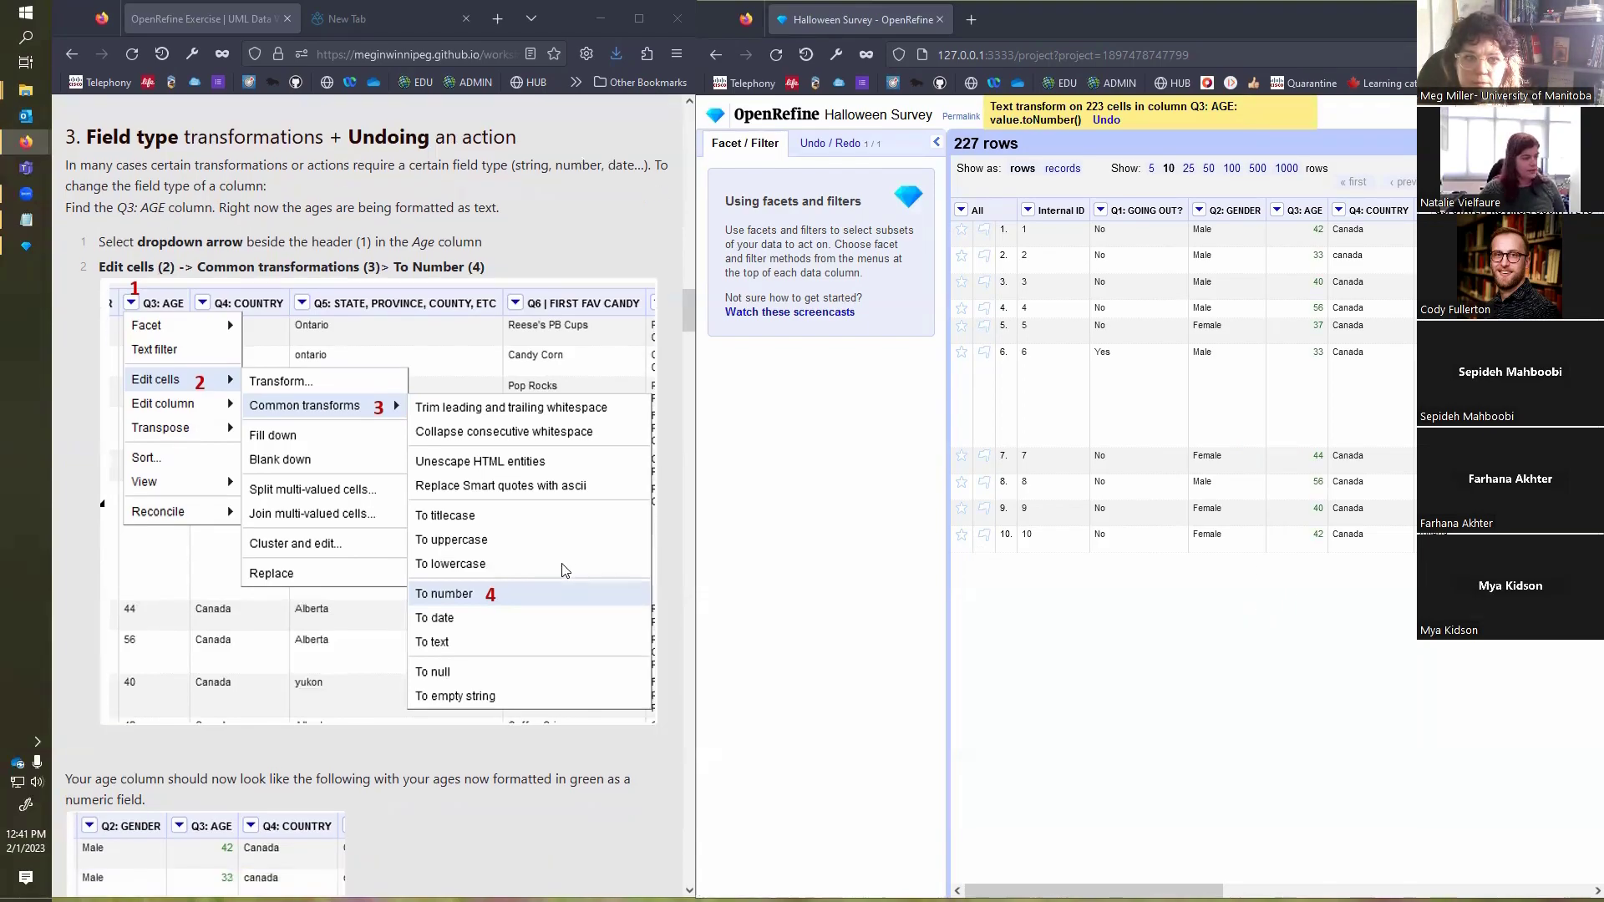
{"action": "scroll", "coordinate": [563, 583], "scroll_direction": "down", "scroll_amount": 2}
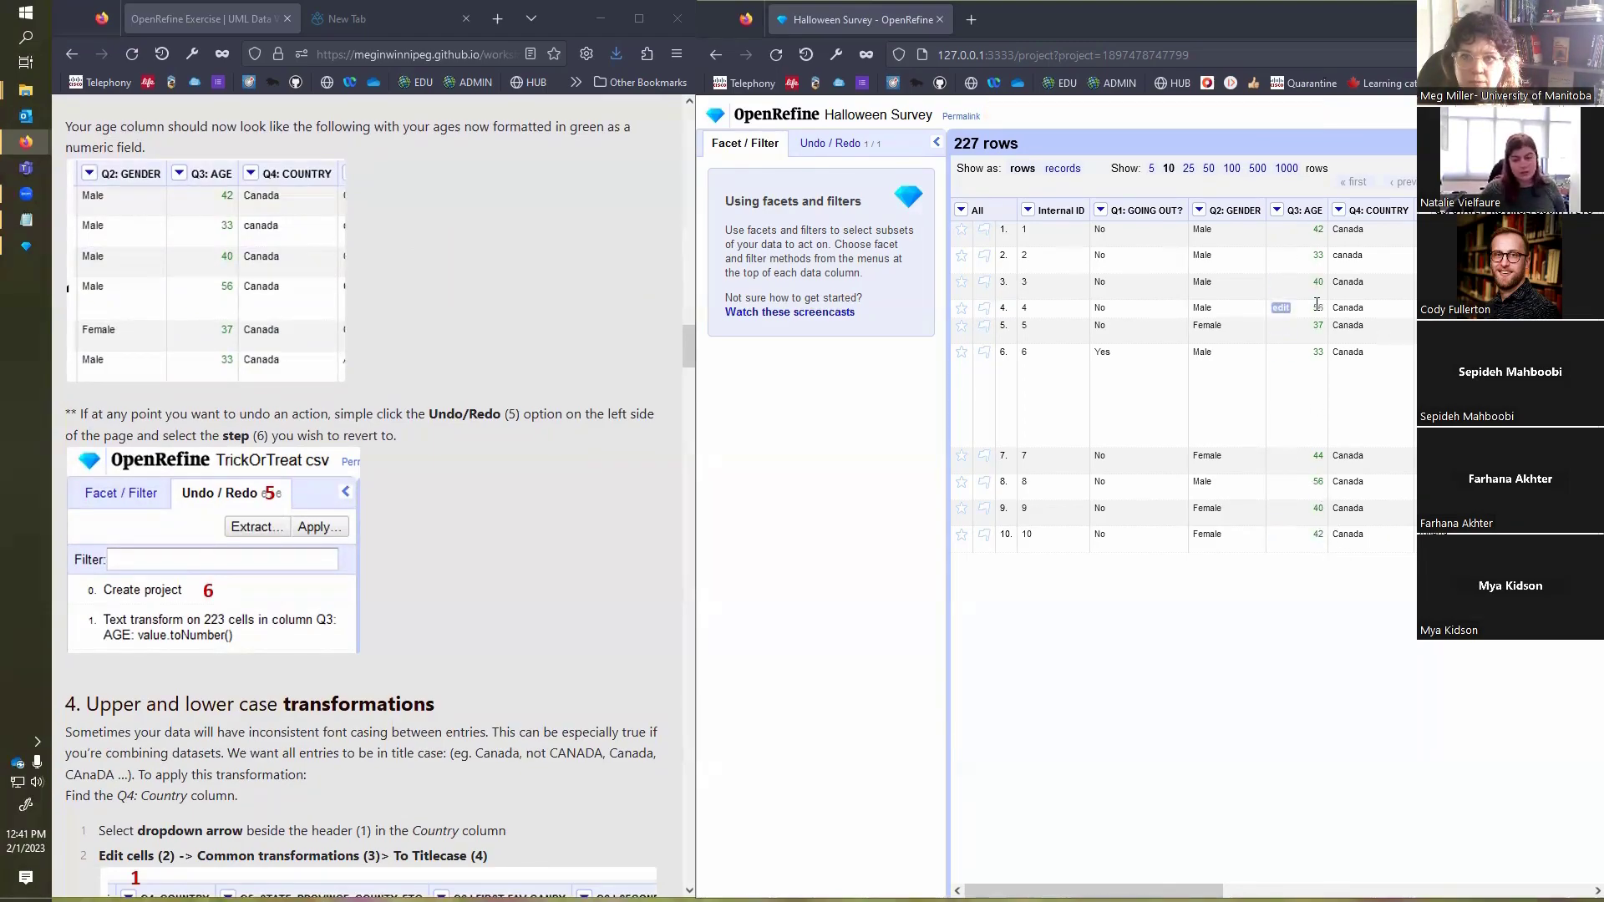
{"action": "left_click", "coordinate": [840, 146]}
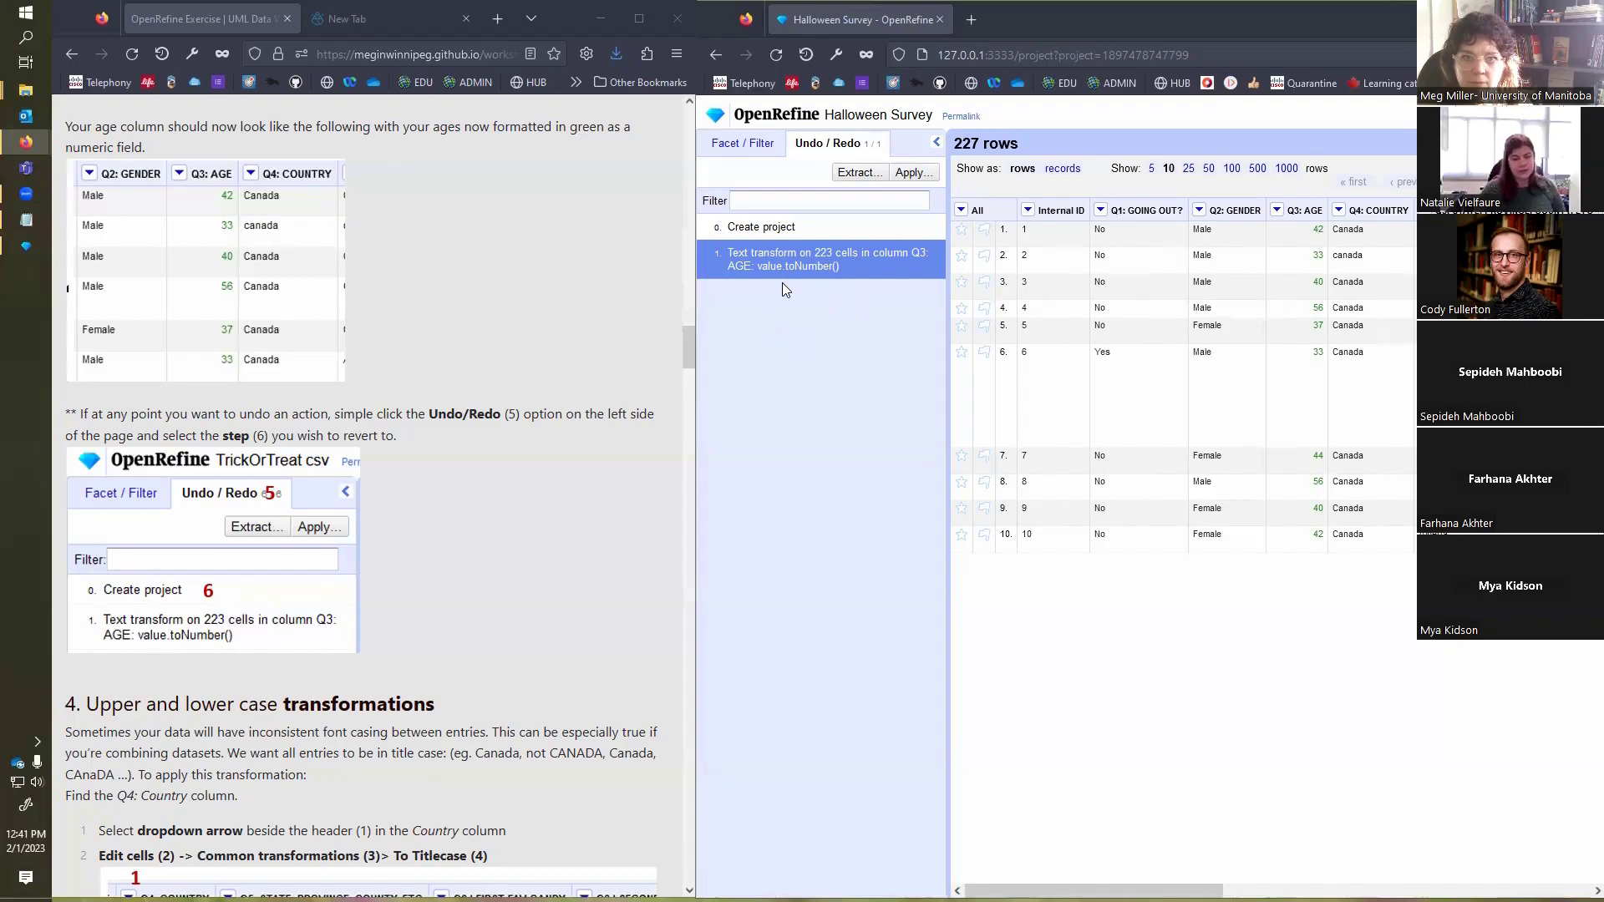
{"action": "left_click", "coordinate": [746, 144]}
Step: Following the exercise's upper and lower case section, convert the Q4: COUNTRY column's cells to titlecase
{"action": "scroll", "coordinate": [463, 633], "scroll_direction": "down", "scroll_amount": 1}
{"action": "scroll", "coordinate": [484, 611], "scroll_direction": "down", "scroll_amount": 5}
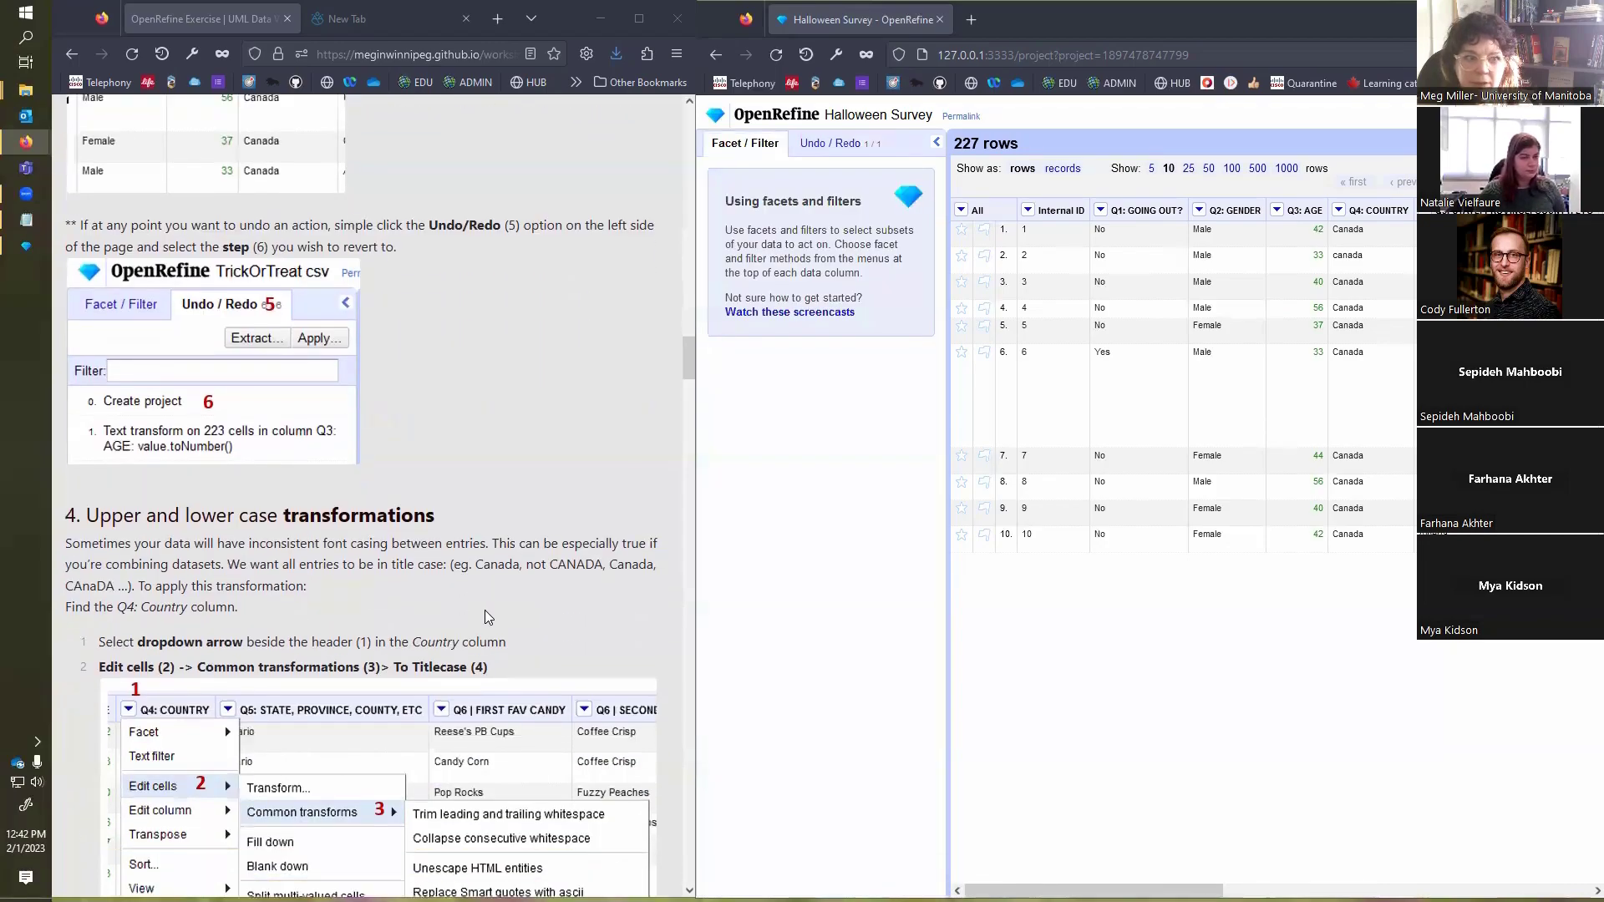
{"action": "scroll", "coordinate": [489, 558], "scroll_direction": "down", "scroll_amount": 1}
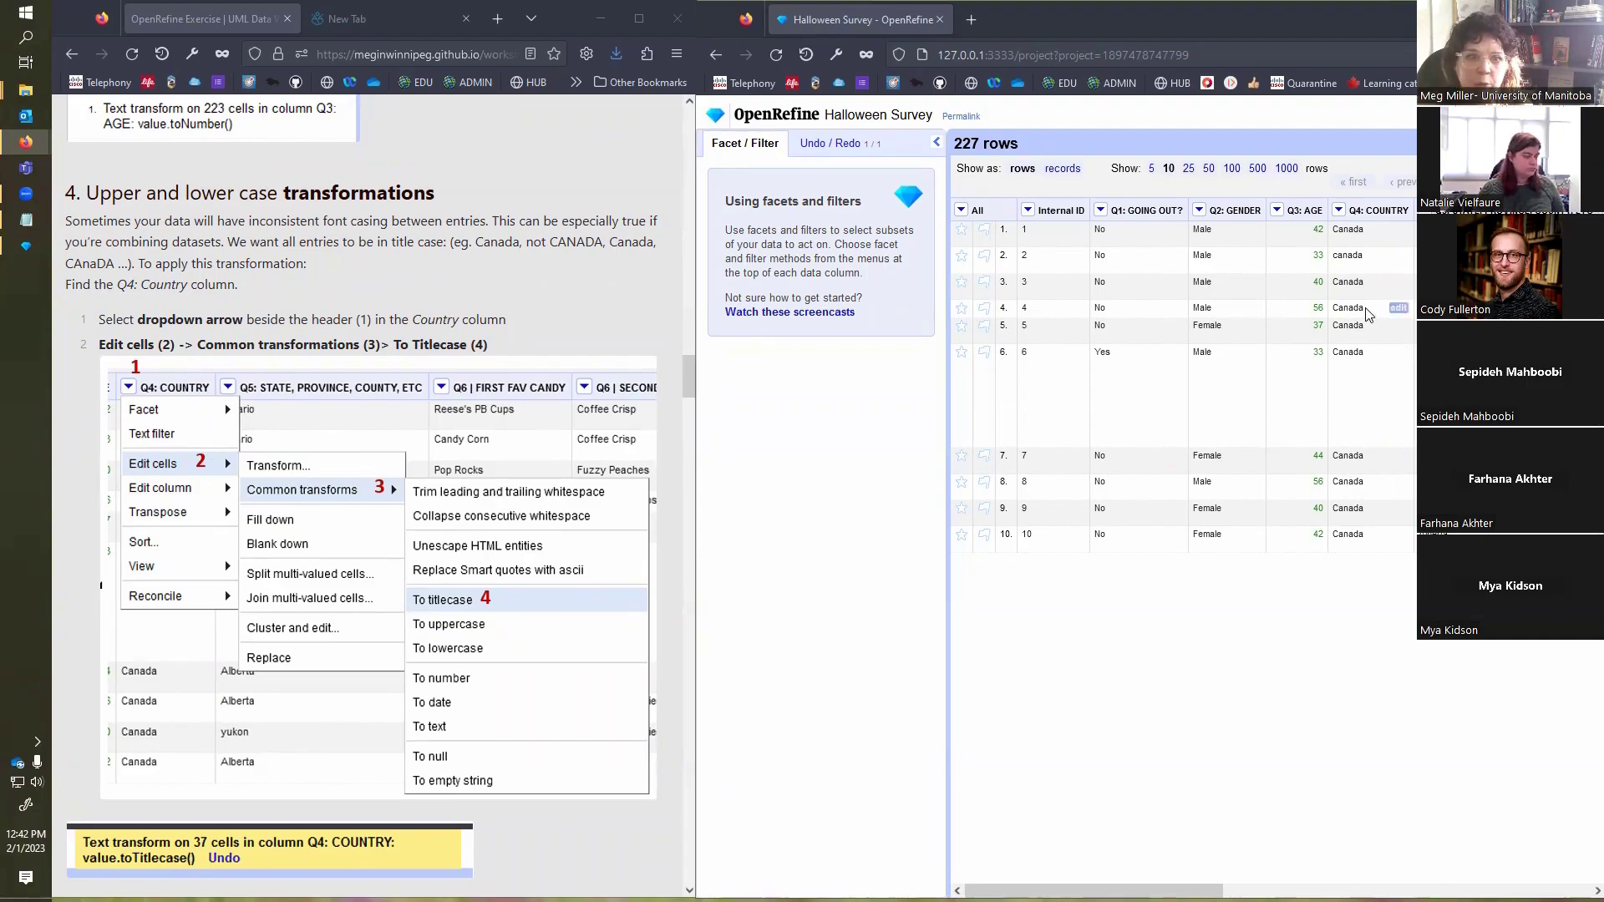
{"action": "left_click", "coordinate": [1340, 210]}
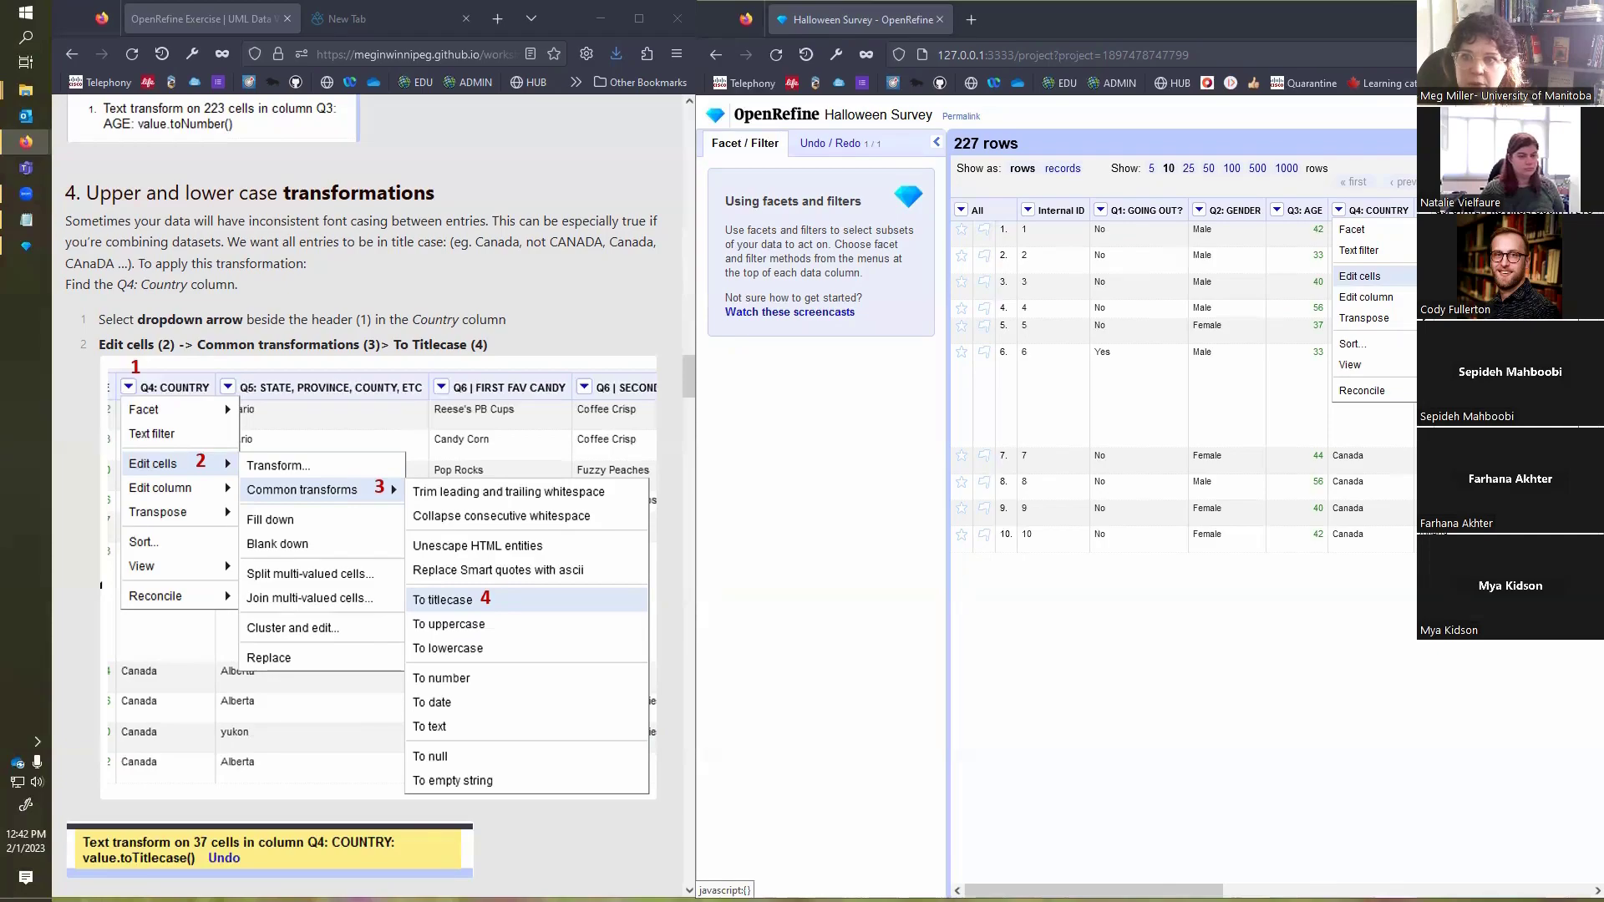
{"action": "mouse_move", "coordinate": [1491, 300]}
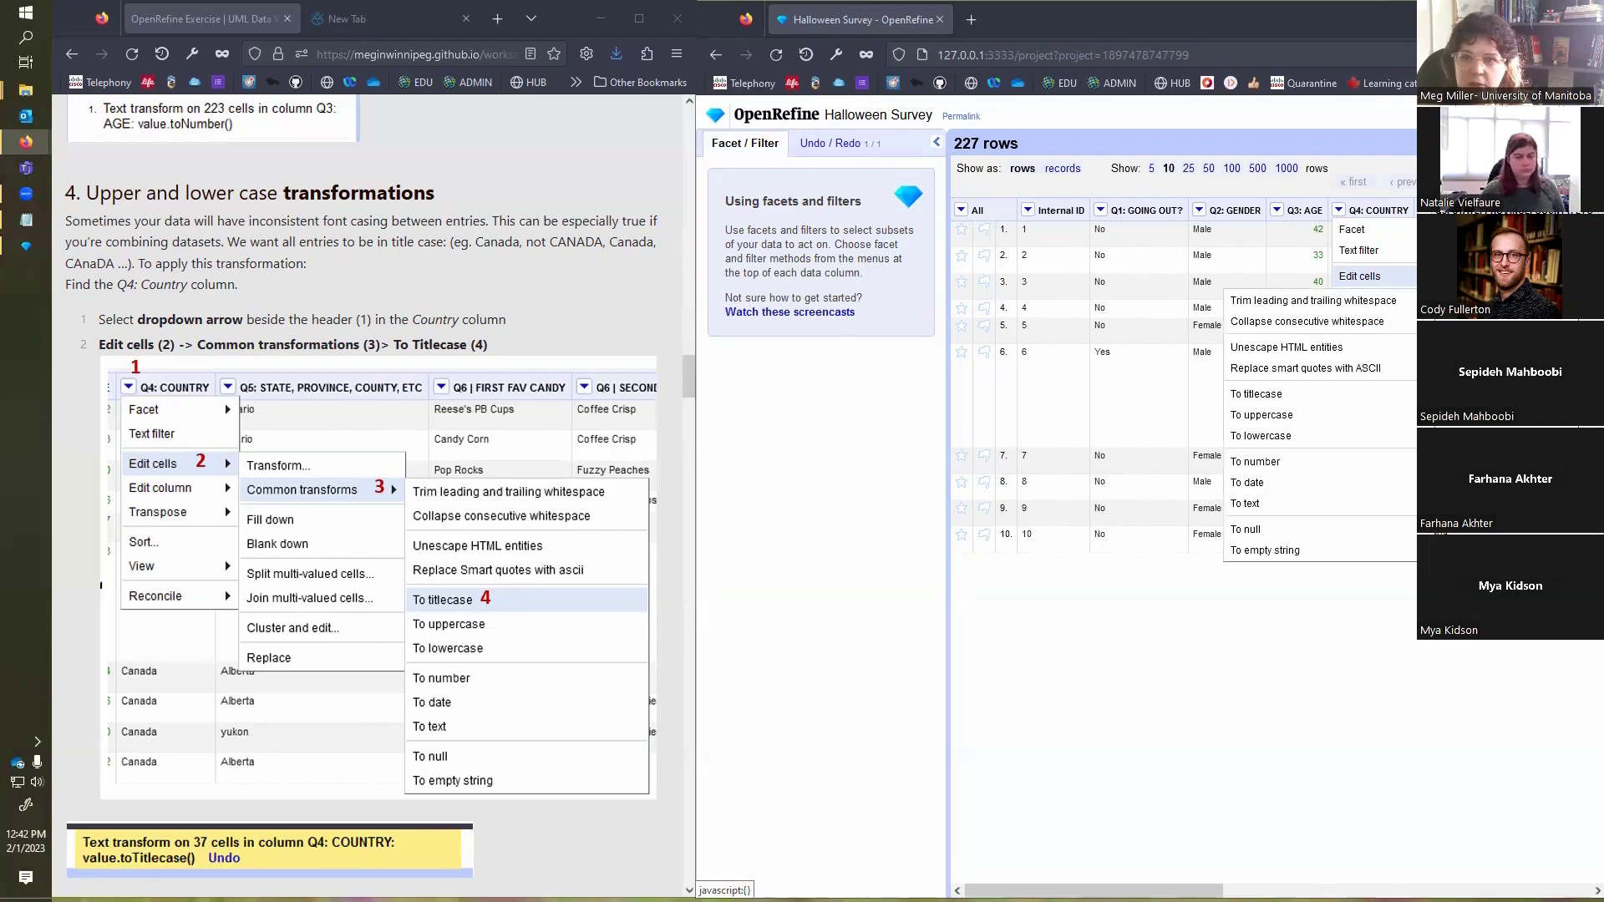
{"action": "left_click", "coordinate": [1383, 397]}
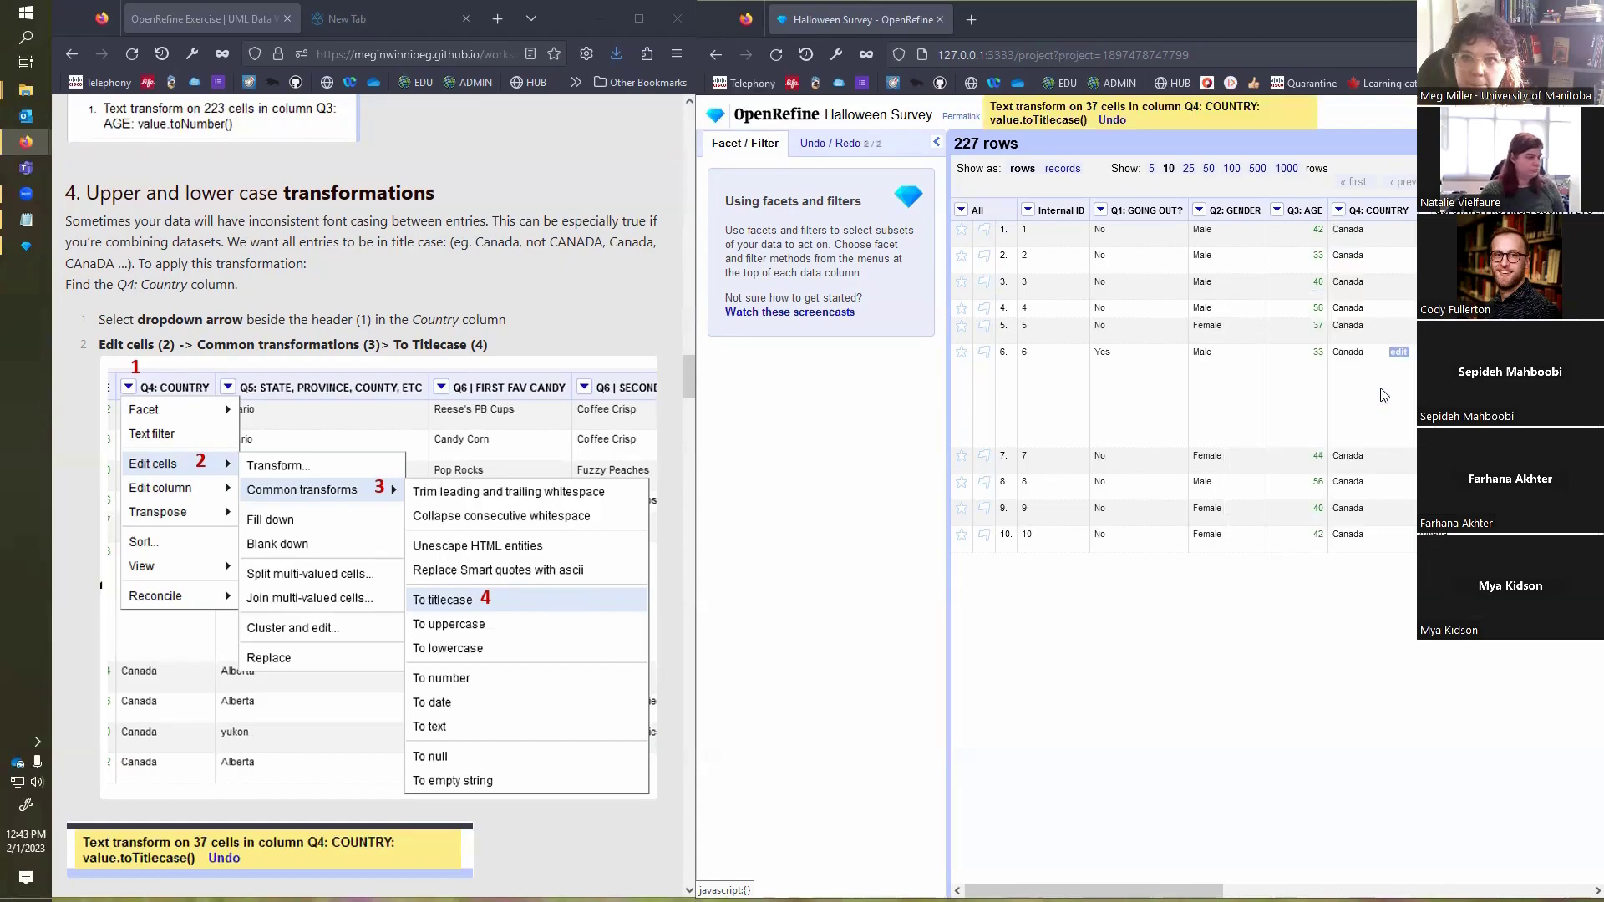
Step: Following the exercise's faceting section, create a text facet on the Q5: STATE, PROVINCE, COUNTY, ETC column
{"action": "scroll", "coordinate": [436, 629], "scroll_direction": "down", "scroll_amount": 4}
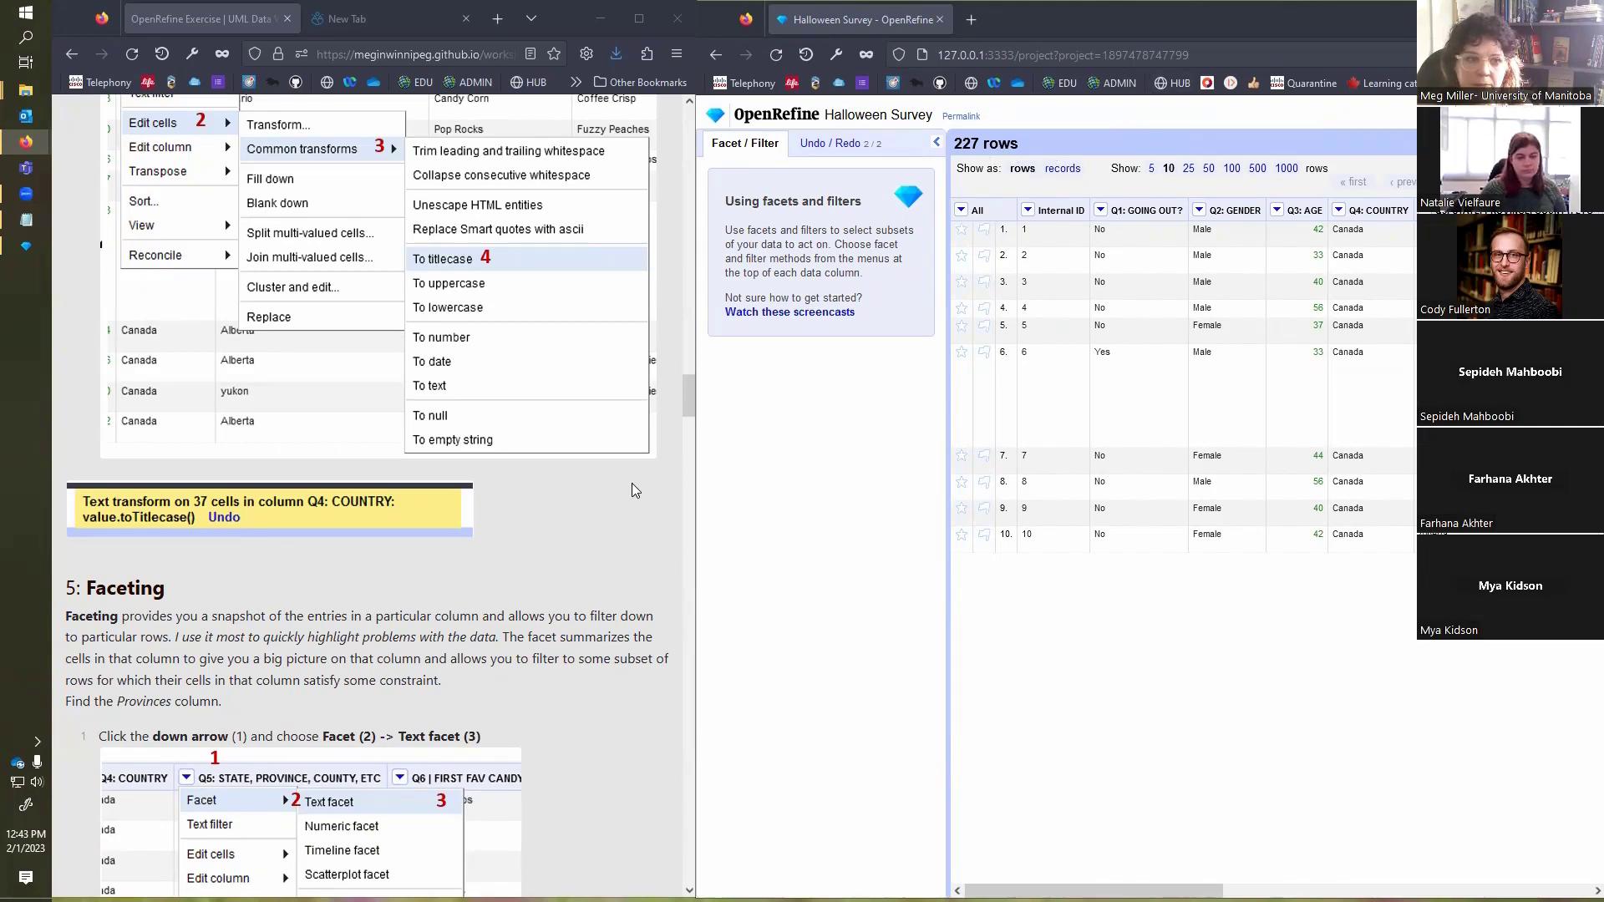
{"action": "scroll", "coordinate": [632, 490], "scroll_direction": "down", "scroll_amount": 2}
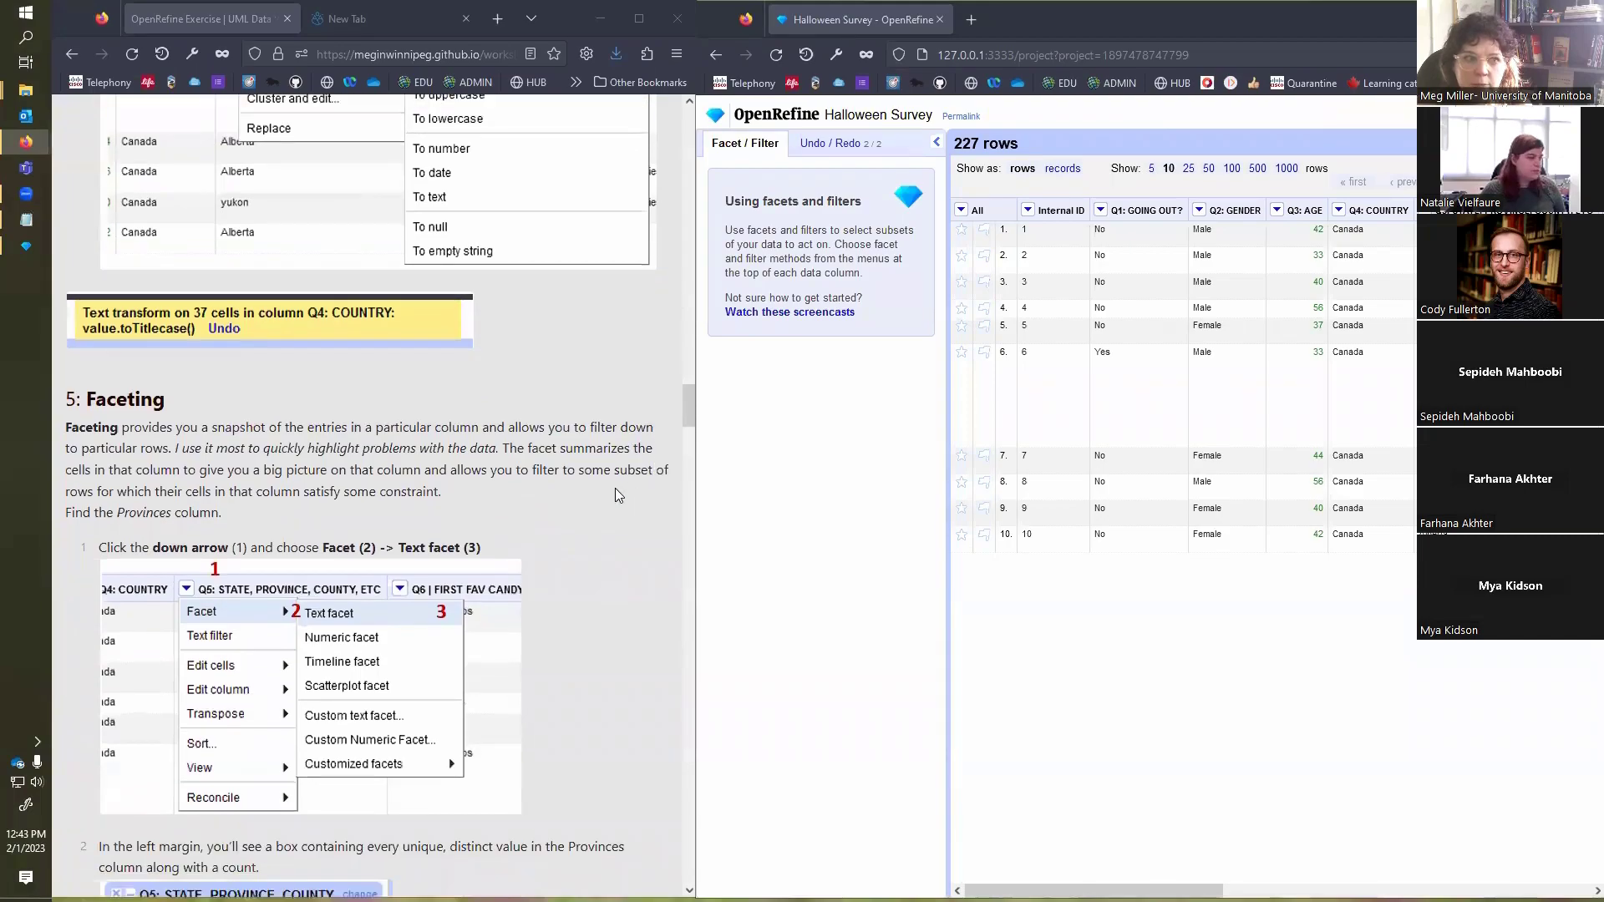
{"action": "scroll", "coordinate": [528, 476], "scroll_direction": "down", "scroll_amount": 3}
{"action": "scroll", "coordinate": [505, 462], "scroll_direction": "down", "scroll_amount": 1}
{"action": "scroll", "coordinate": [505, 462], "scroll_direction": "up", "scroll_amount": 1}
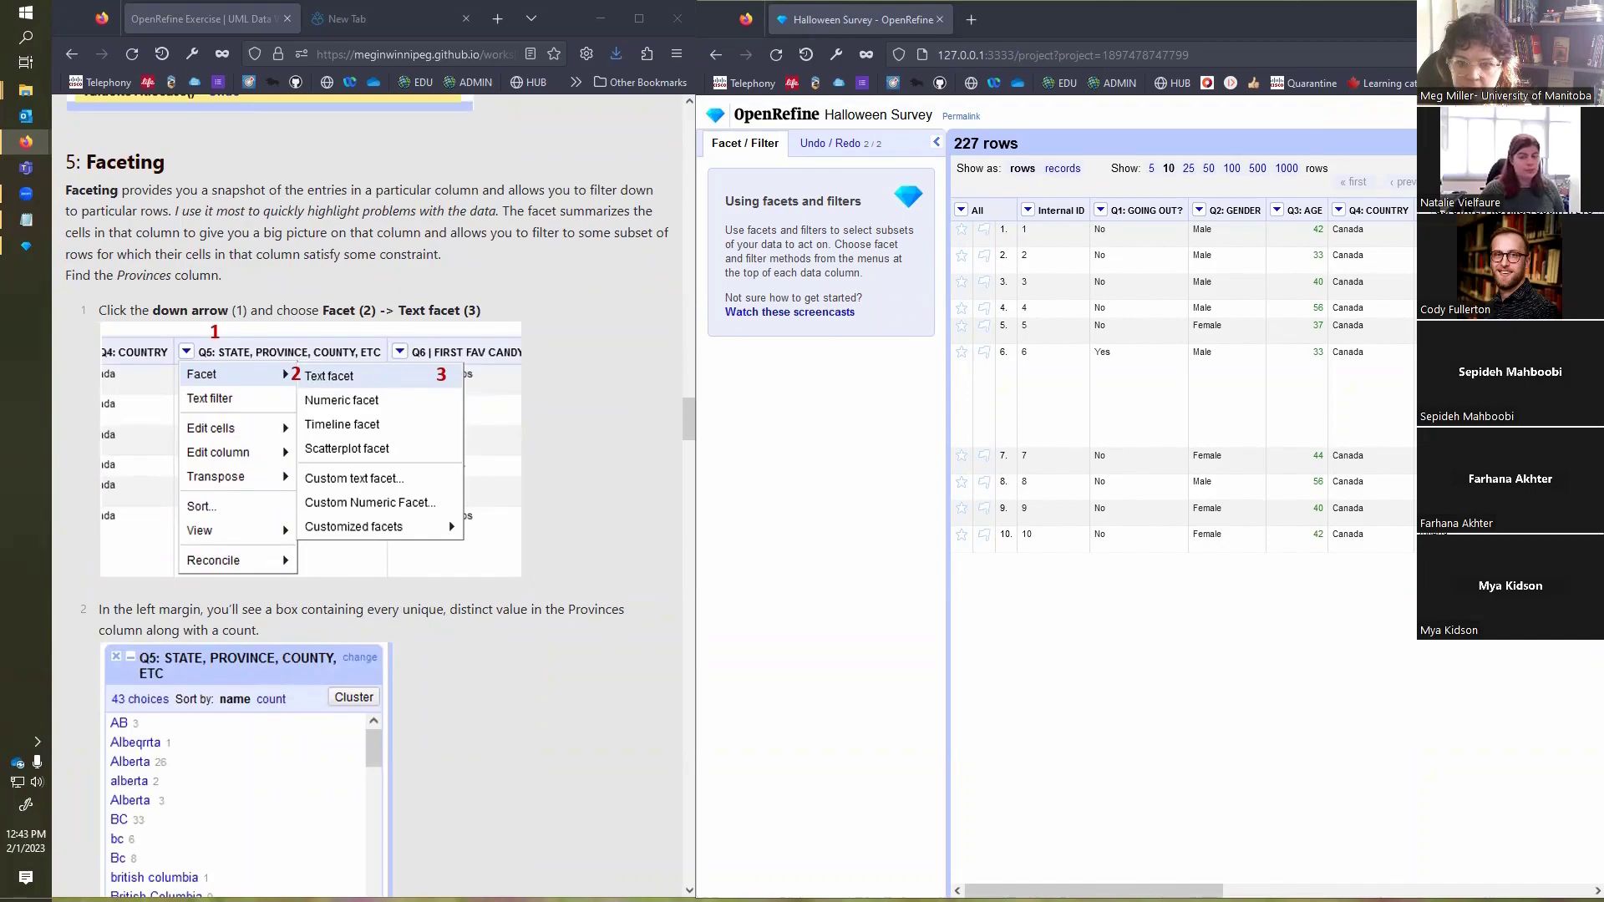
{"action": "left_click_drag", "start_coordinate": [1094, 888], "coordinate": [1295, 889]}
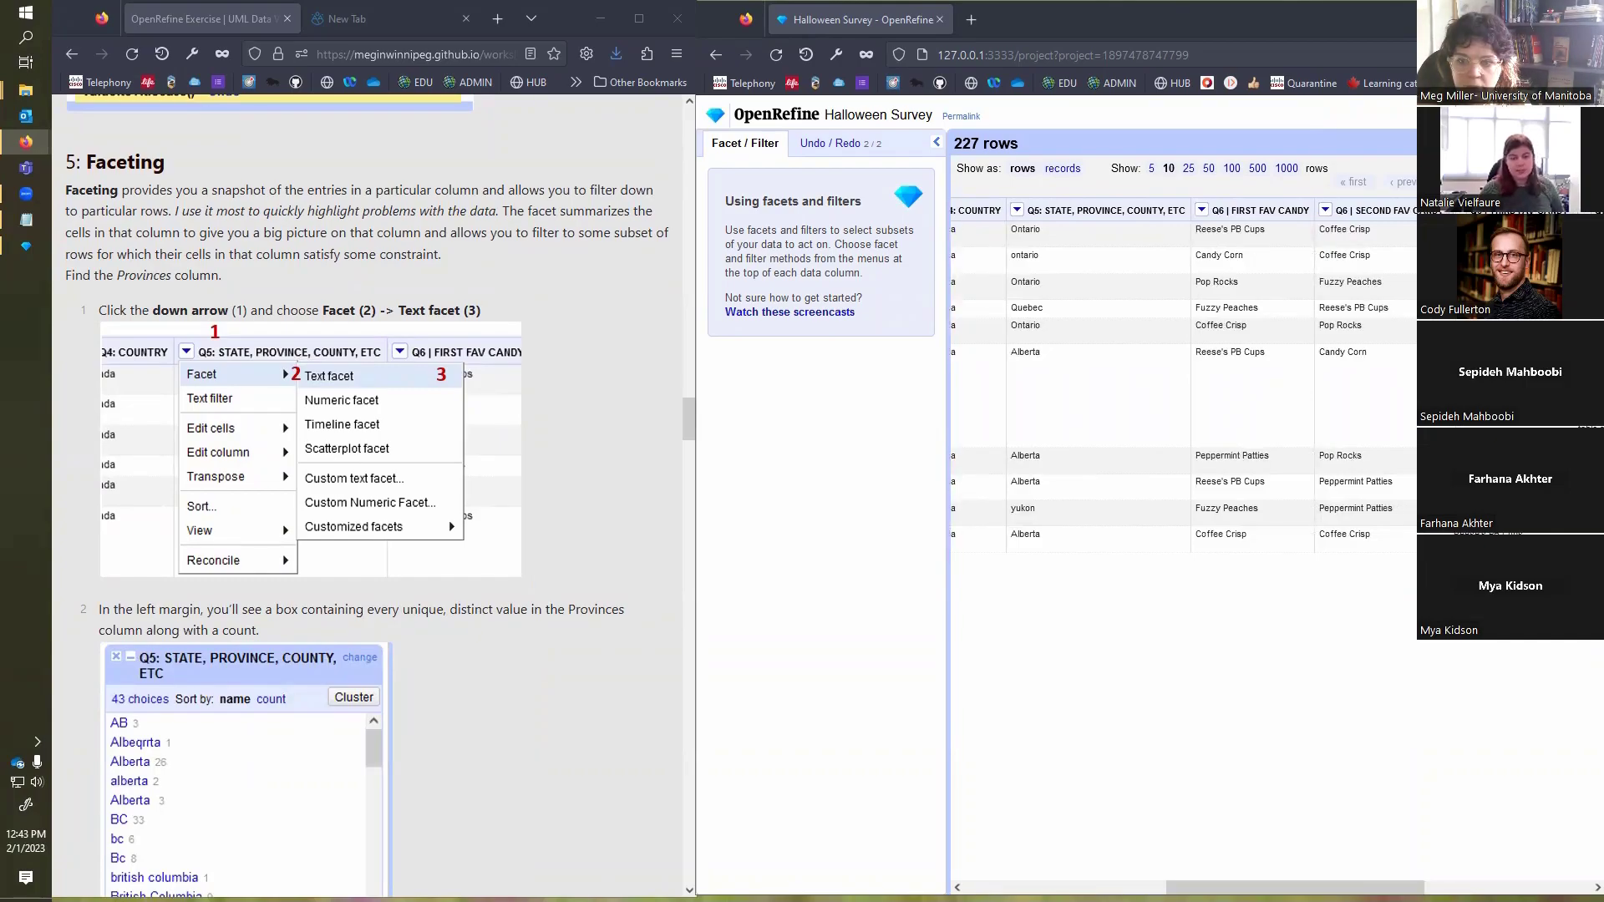
{"action": "left_click_drag", "start_coordinate": [1296, 896], "coordinate": [1295, 901]}
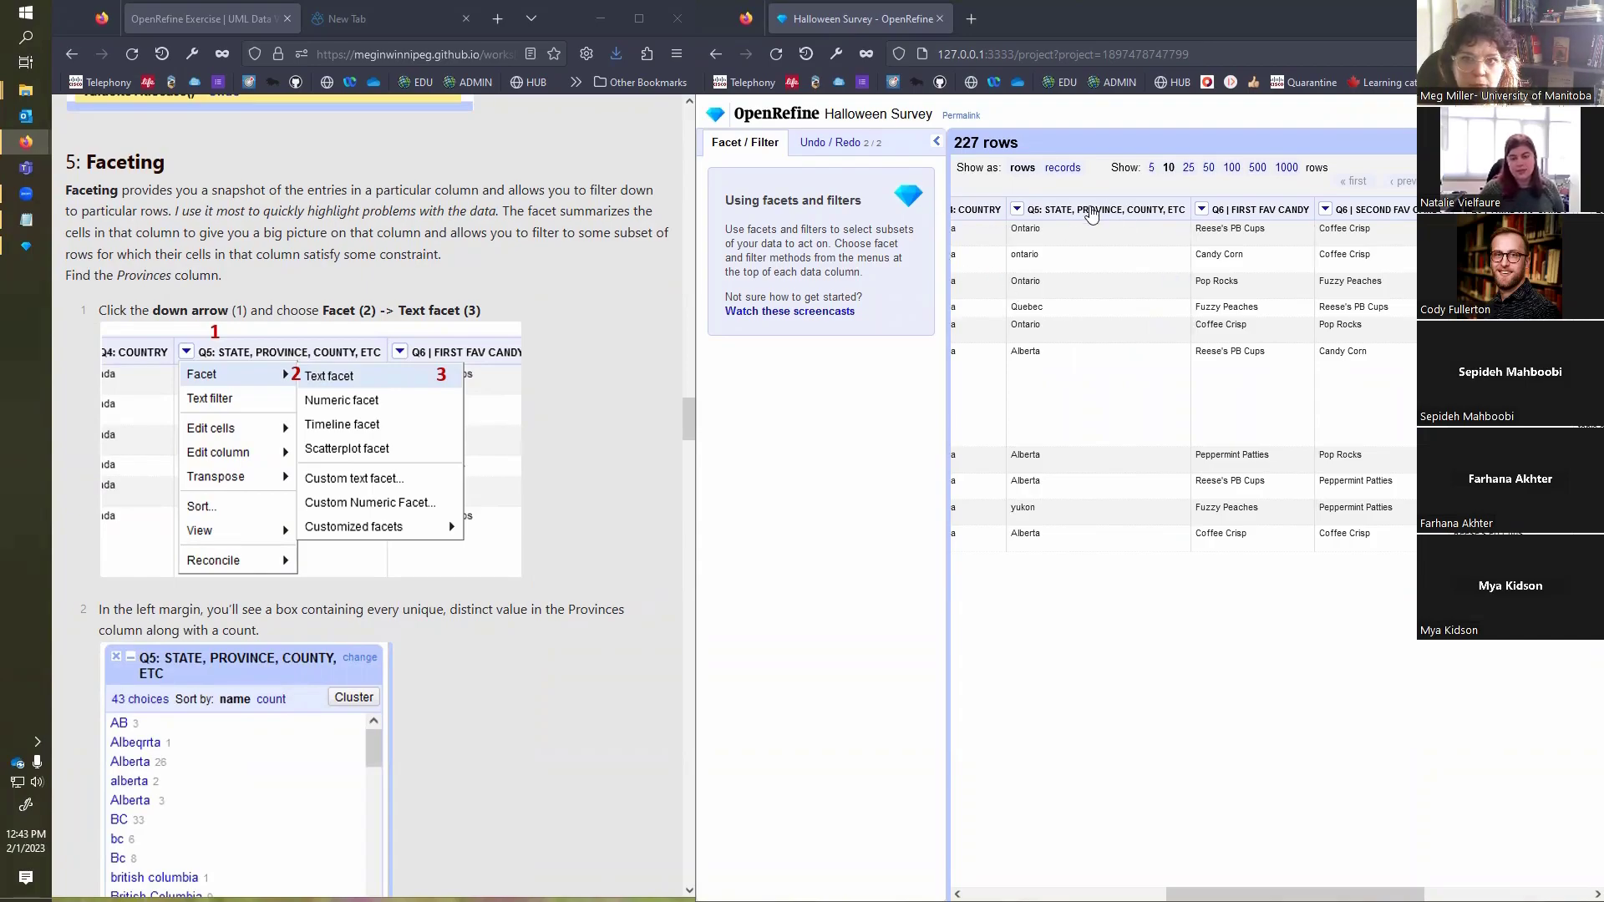
{"action": "left_click", "coordinate": [1018, 212]}
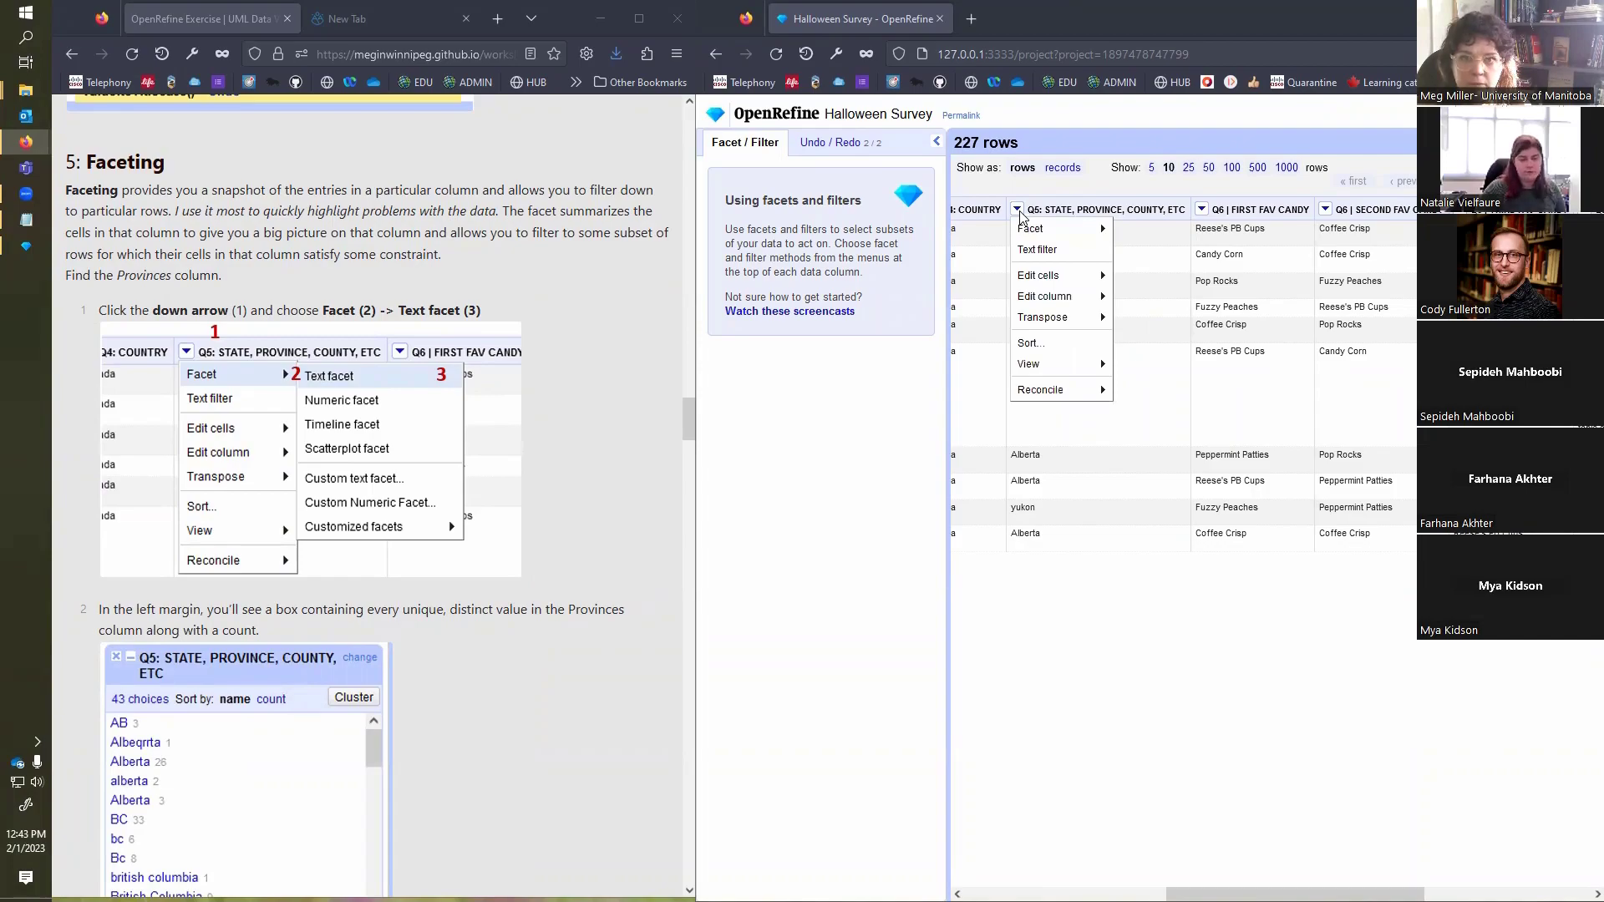
{"action": "mouse_move", "coordinate": [1033, 230]}
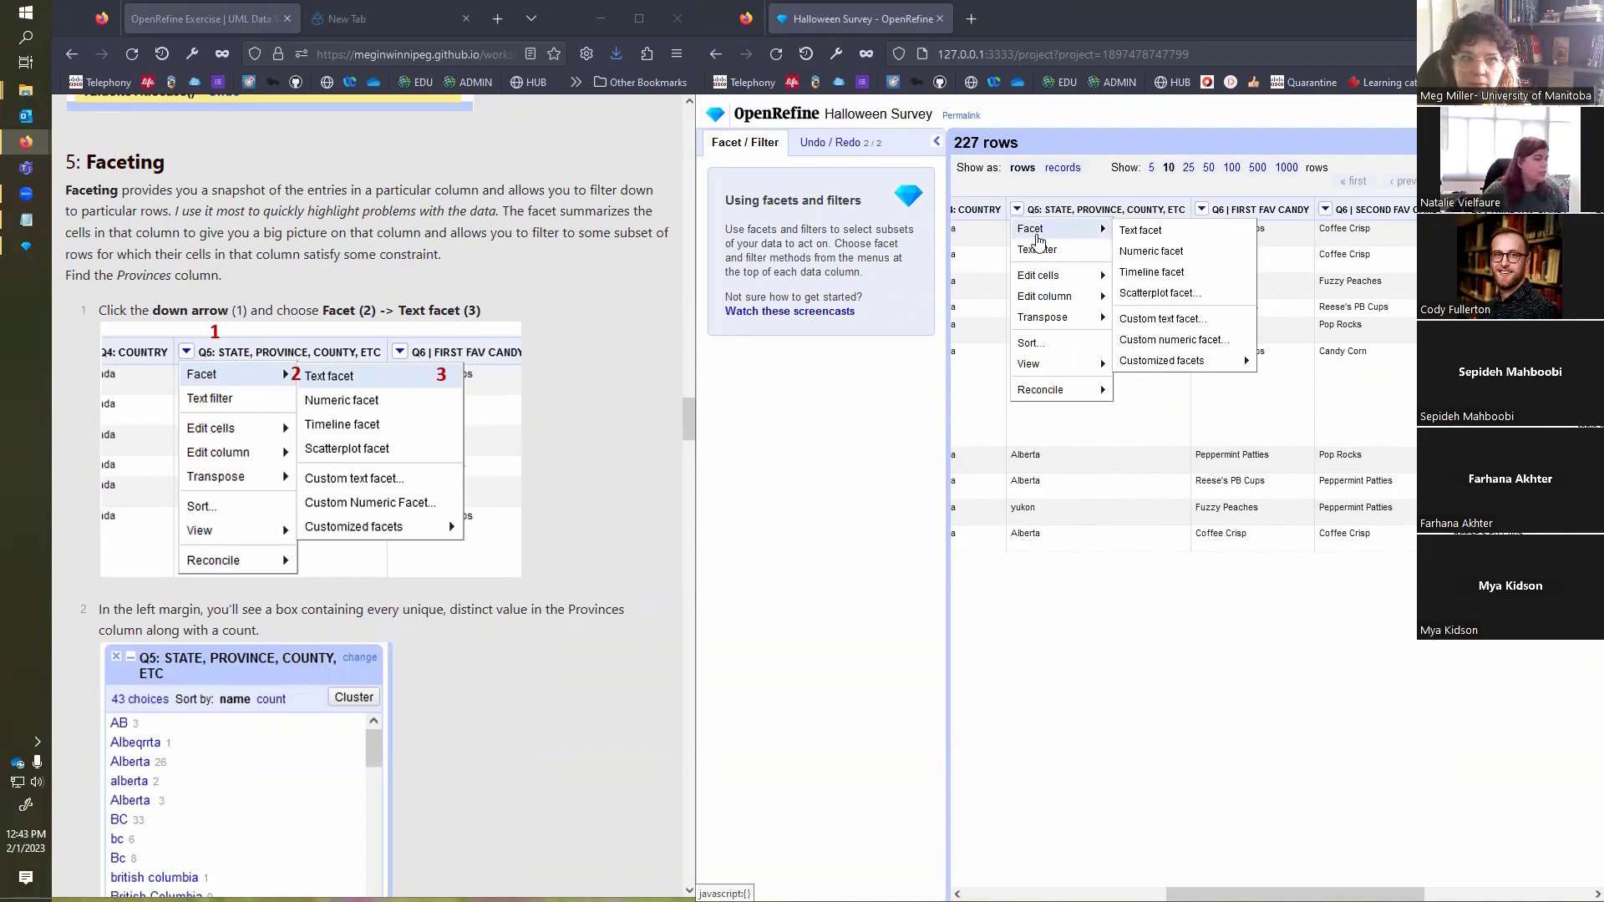
{"action": "left_click", "coordinate": [1158, 231]}
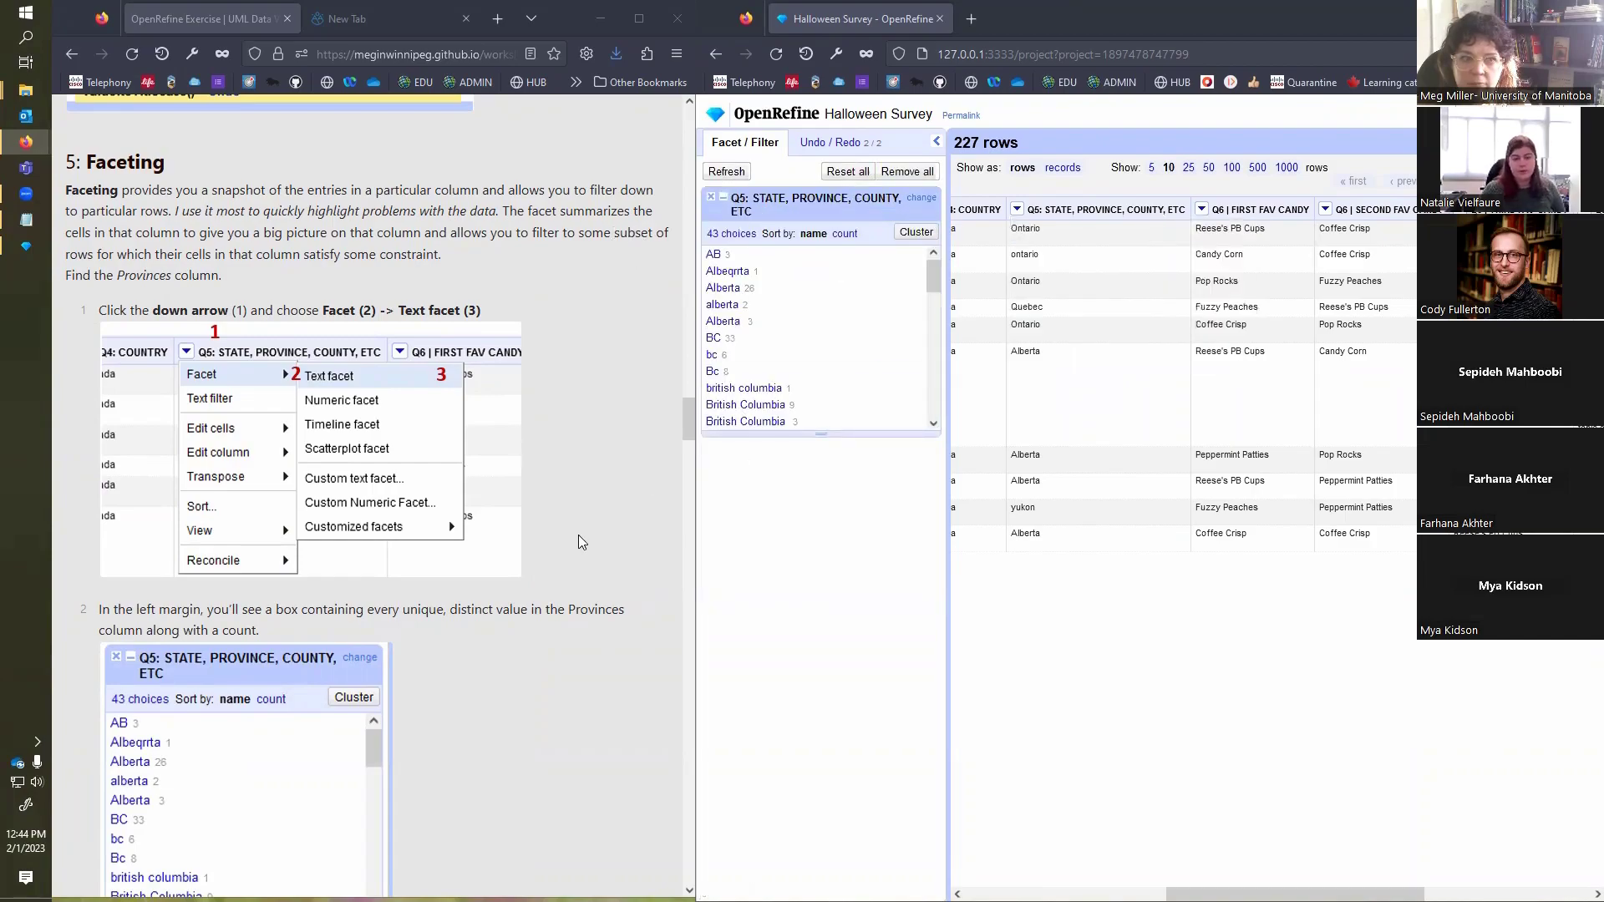
Step: Enlarge the Q5 facet's list to reveal more province values and show 25 rows at a time in the data grid
{"action": "scroll", "coordinate": [578, 534], "scroll_direction": "down", "scroll_amount": 3}
{"action": "scroll", "coordinate": [578, 535], "scroll_direction": "down", "scroll_amount": 2}
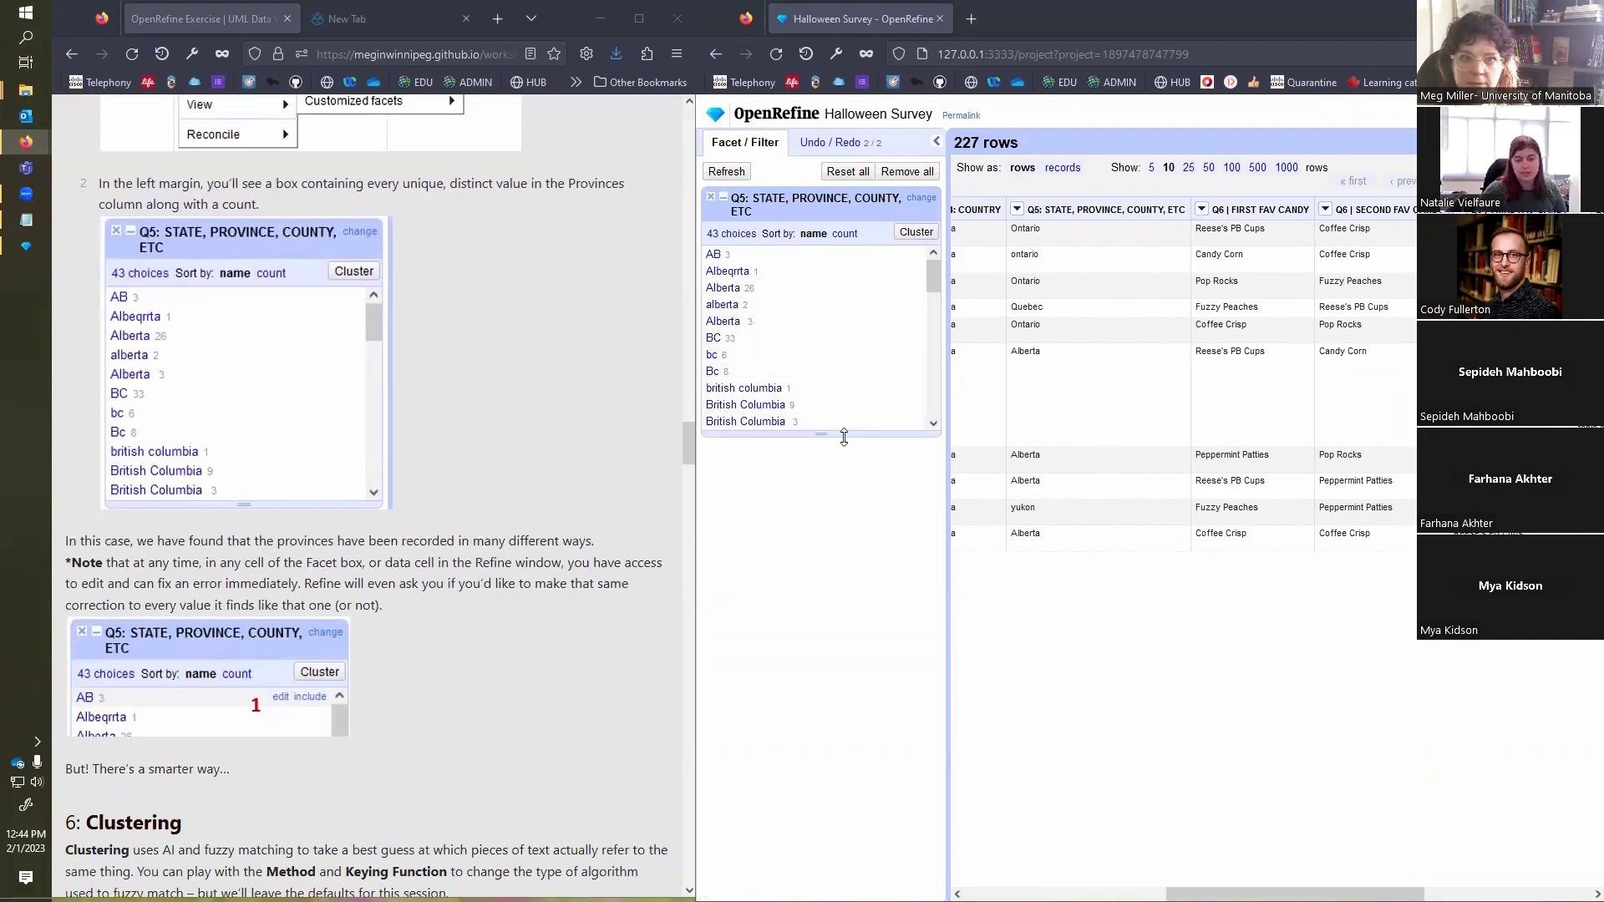
{"action": "left_click_drag", "start_coordinate": [828, 436], "coordinate": [804, 678]}
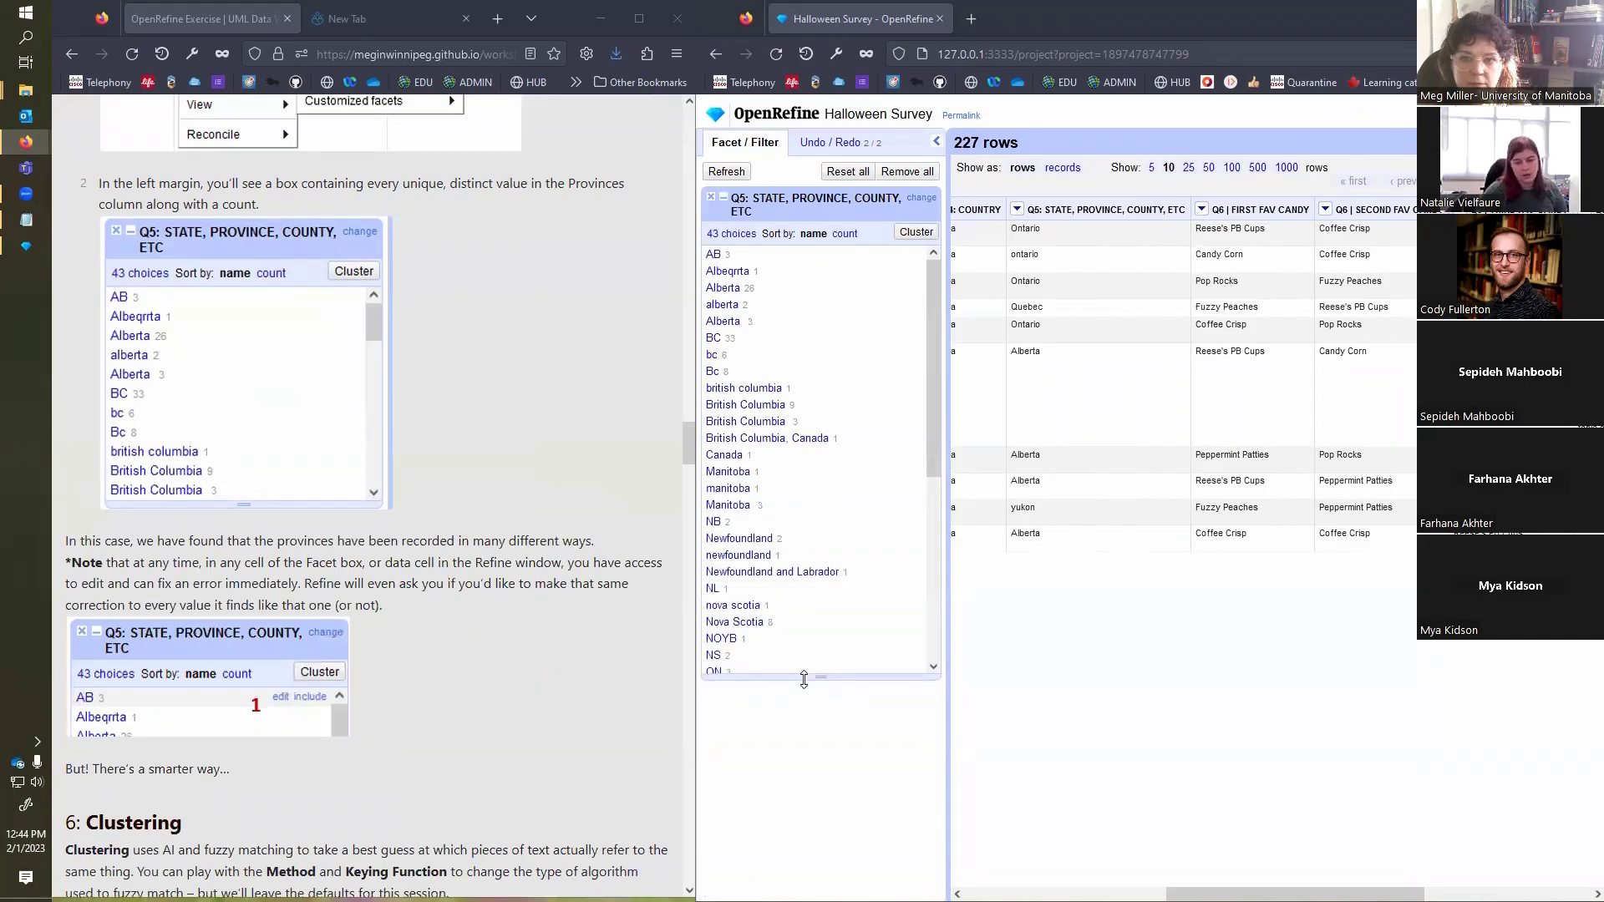
{"action": "left_click", "coordinate": [1188, 168]}
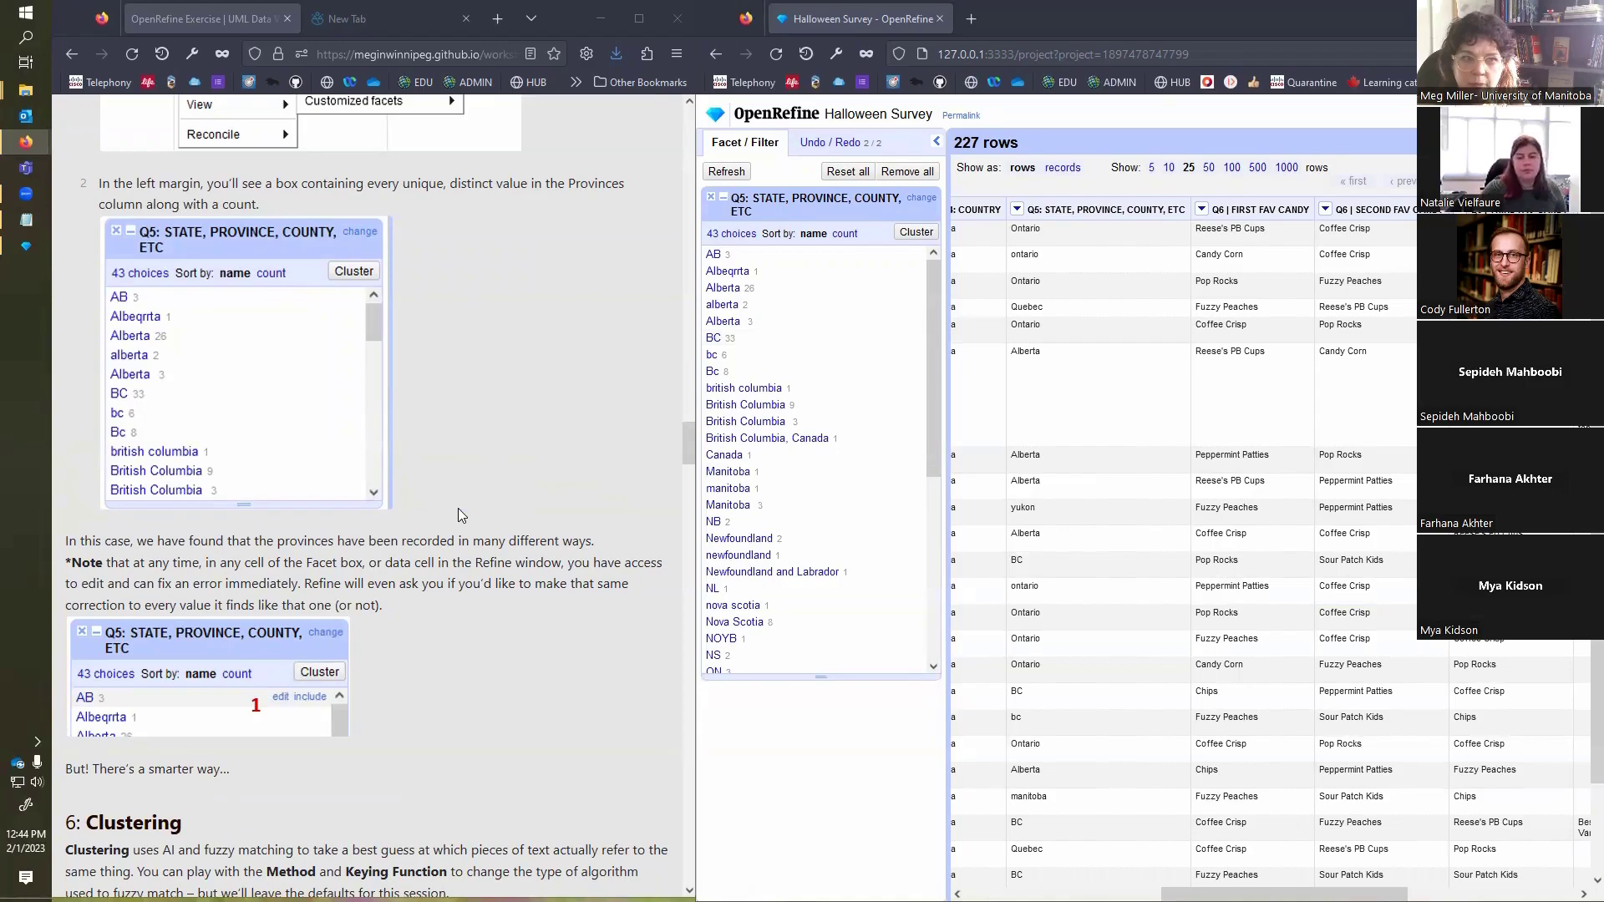
Step: Following the exercise's clustering section, open clustering for the Q5 facet and view the available methods, keeping key collision
{"action": "scroll", "coordinate": [458, 508], "scroll_direction": "down", "scroll_amount": 2}
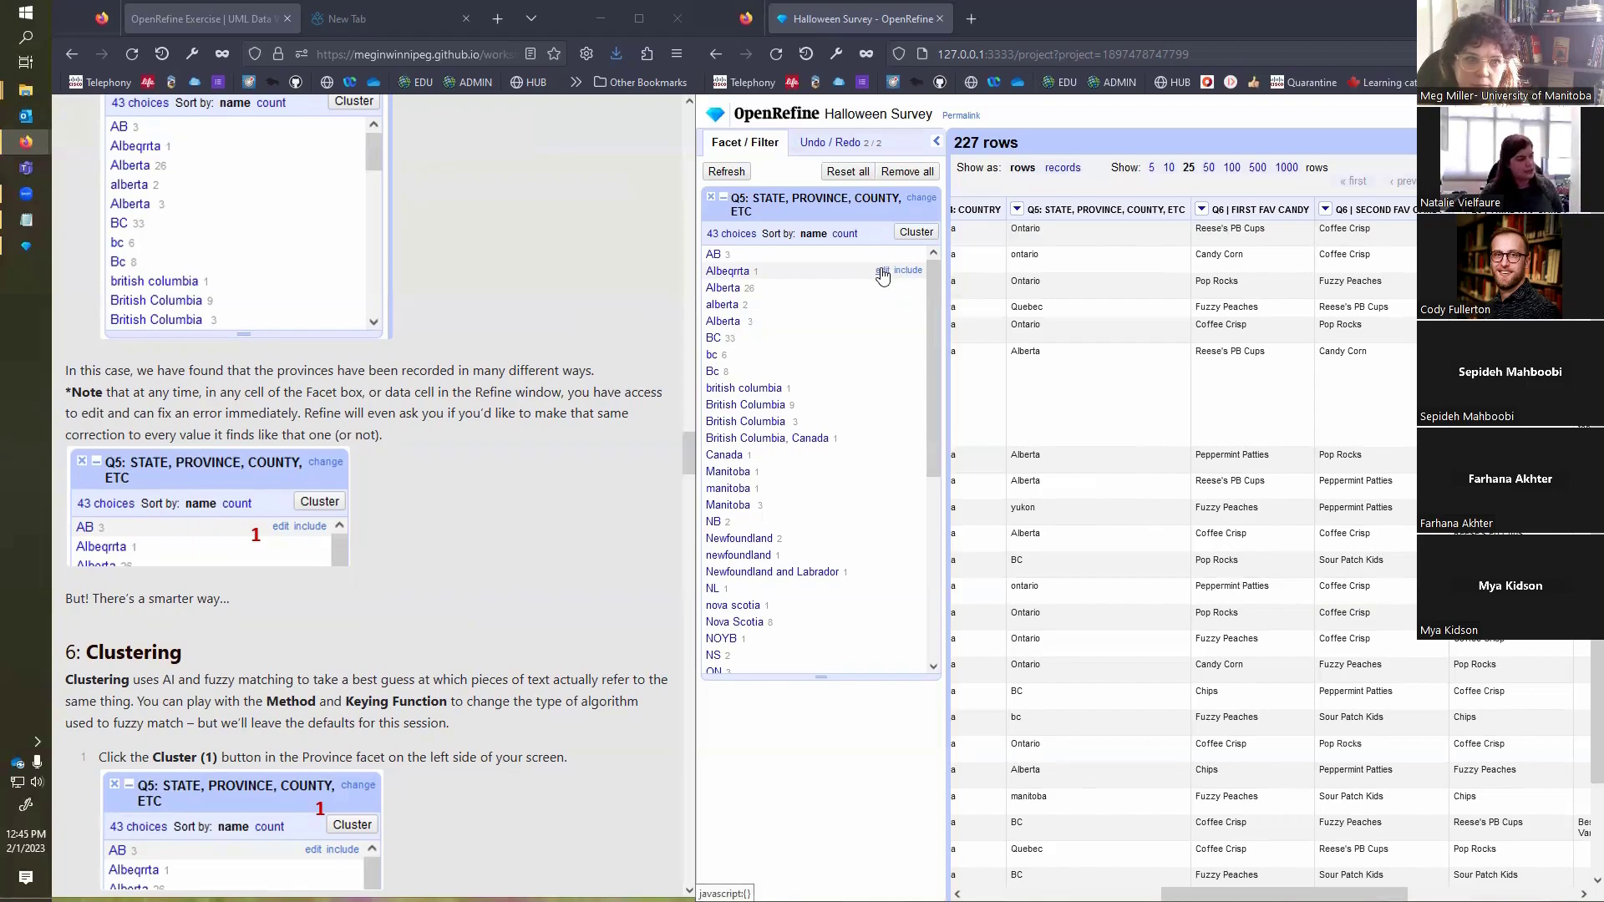
{"action": "scroll", "coordinate": [401, 510], "scroll_direction": "down", "scroll_amount": 2}
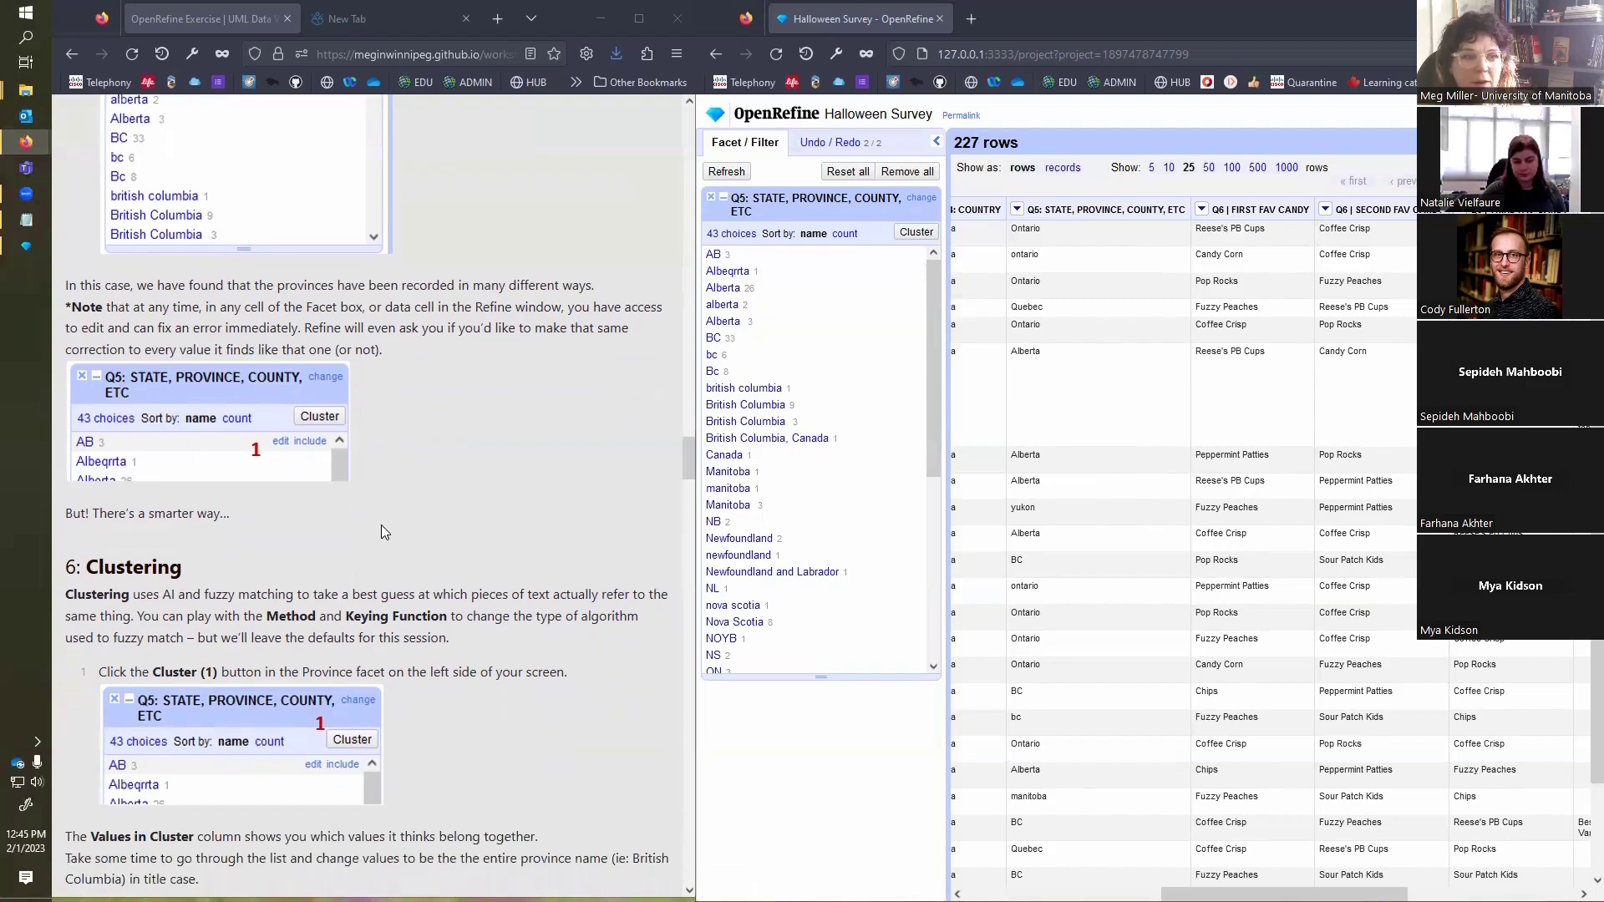
{"action": "scroll", "coordinate": [381, 526], "scroll_direction": "down", "scroll_amount": 3}
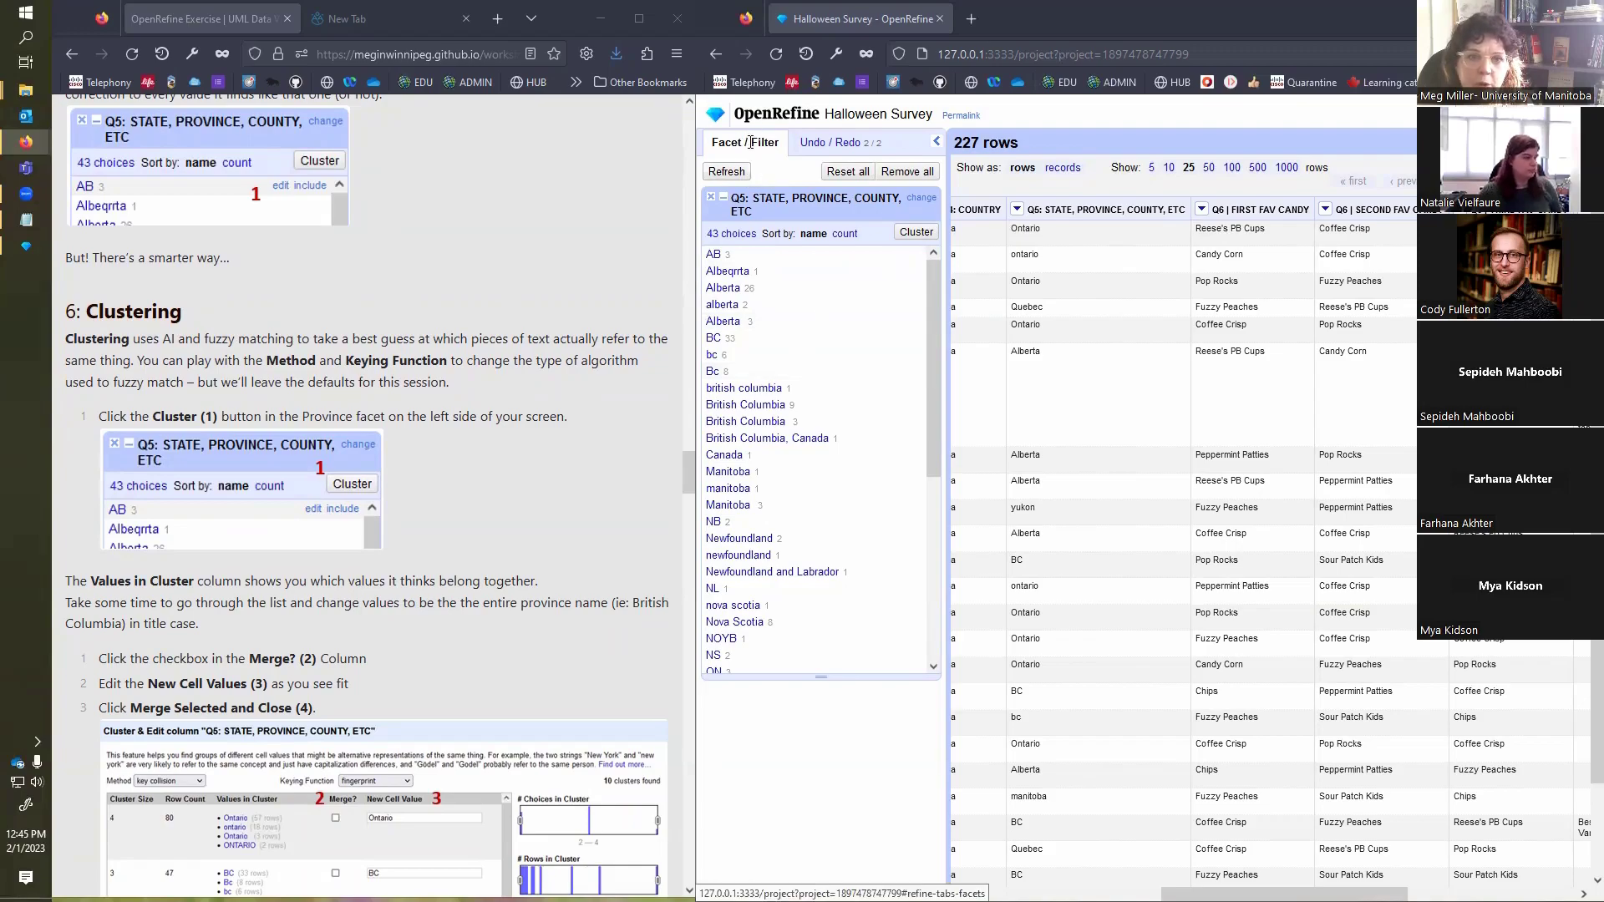
{"action": "left_click", "coordinate": [910, 238]}
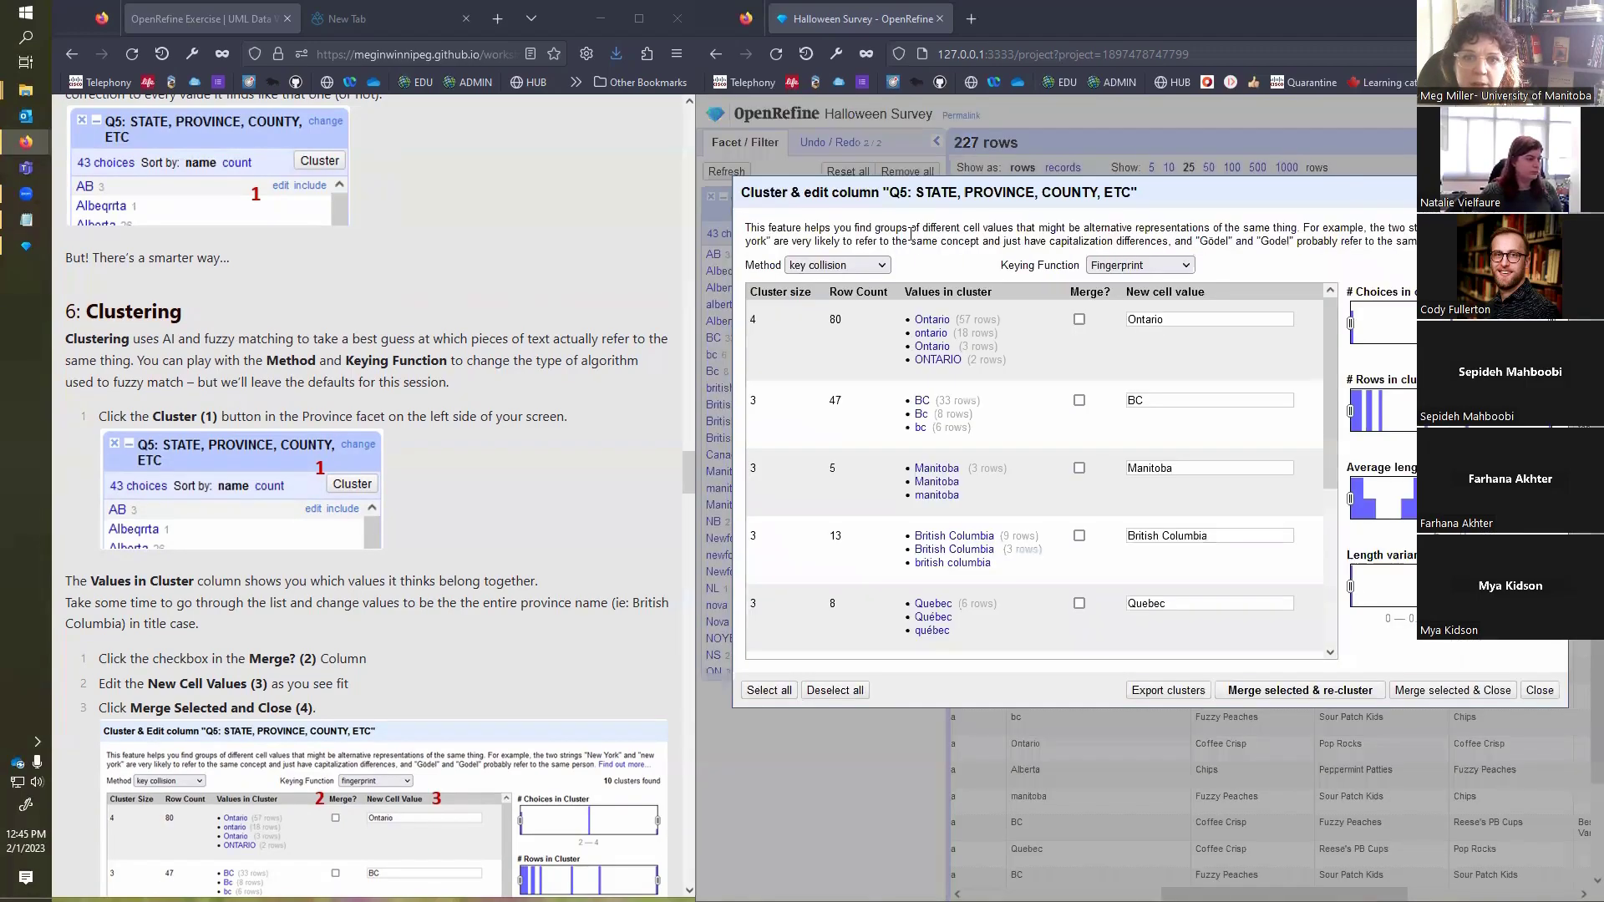
{"action": "scroll", "coordinate": [526, 462], "scroll_direction": "down", "scroll_amount": 3}
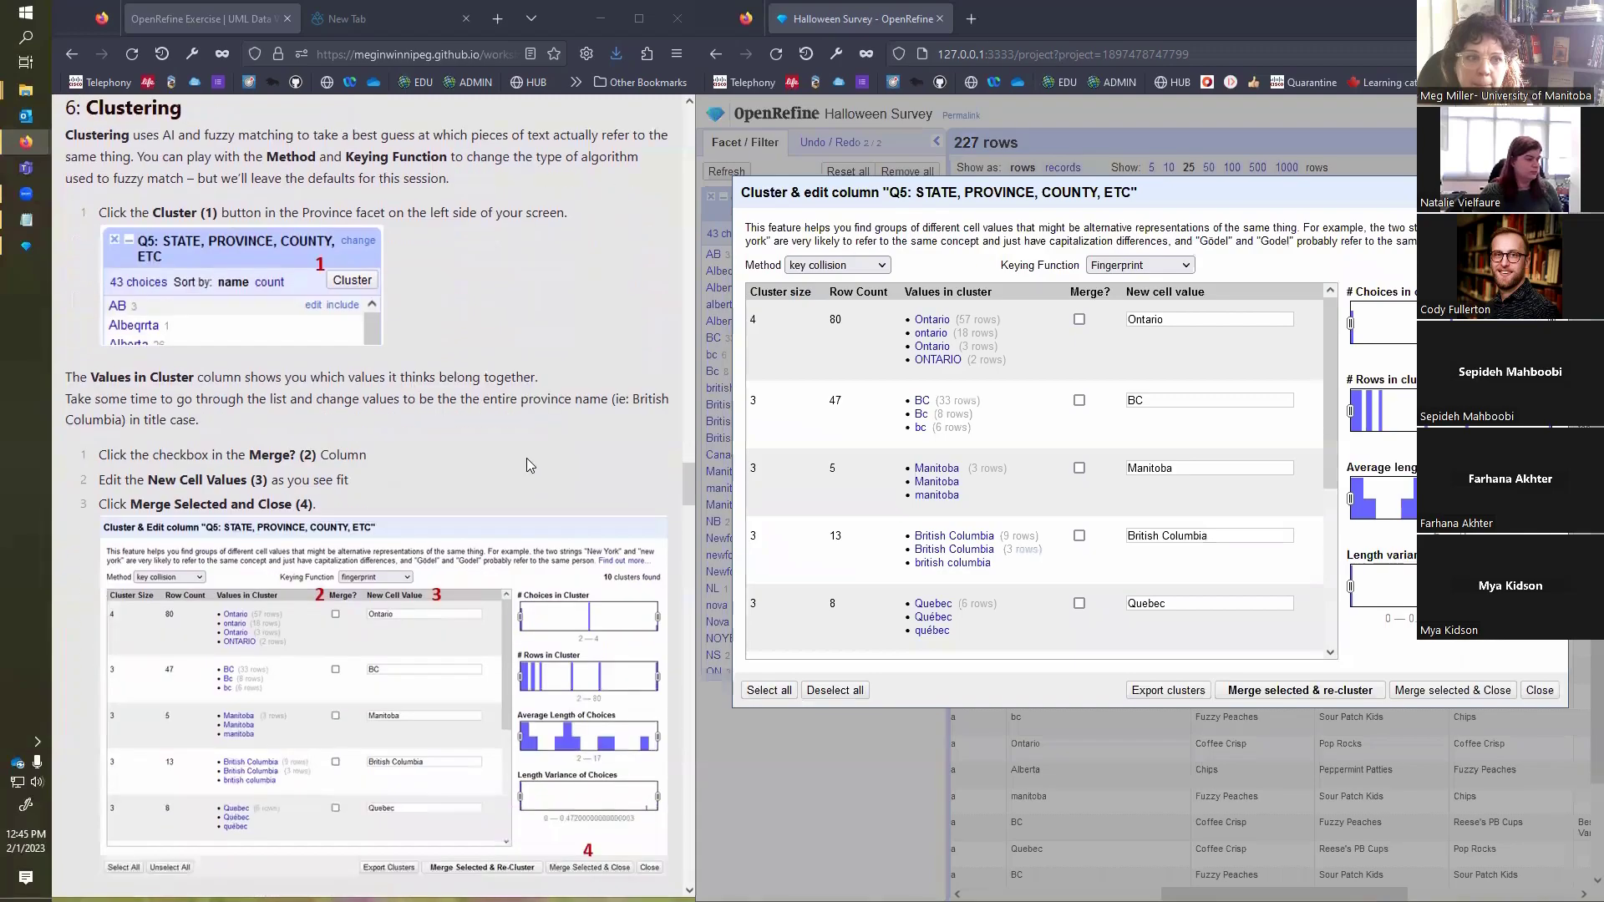
{"action": "scroll", "coordinate": [526, 458], "scroll_direction": "down", "scroll_amount": 3}
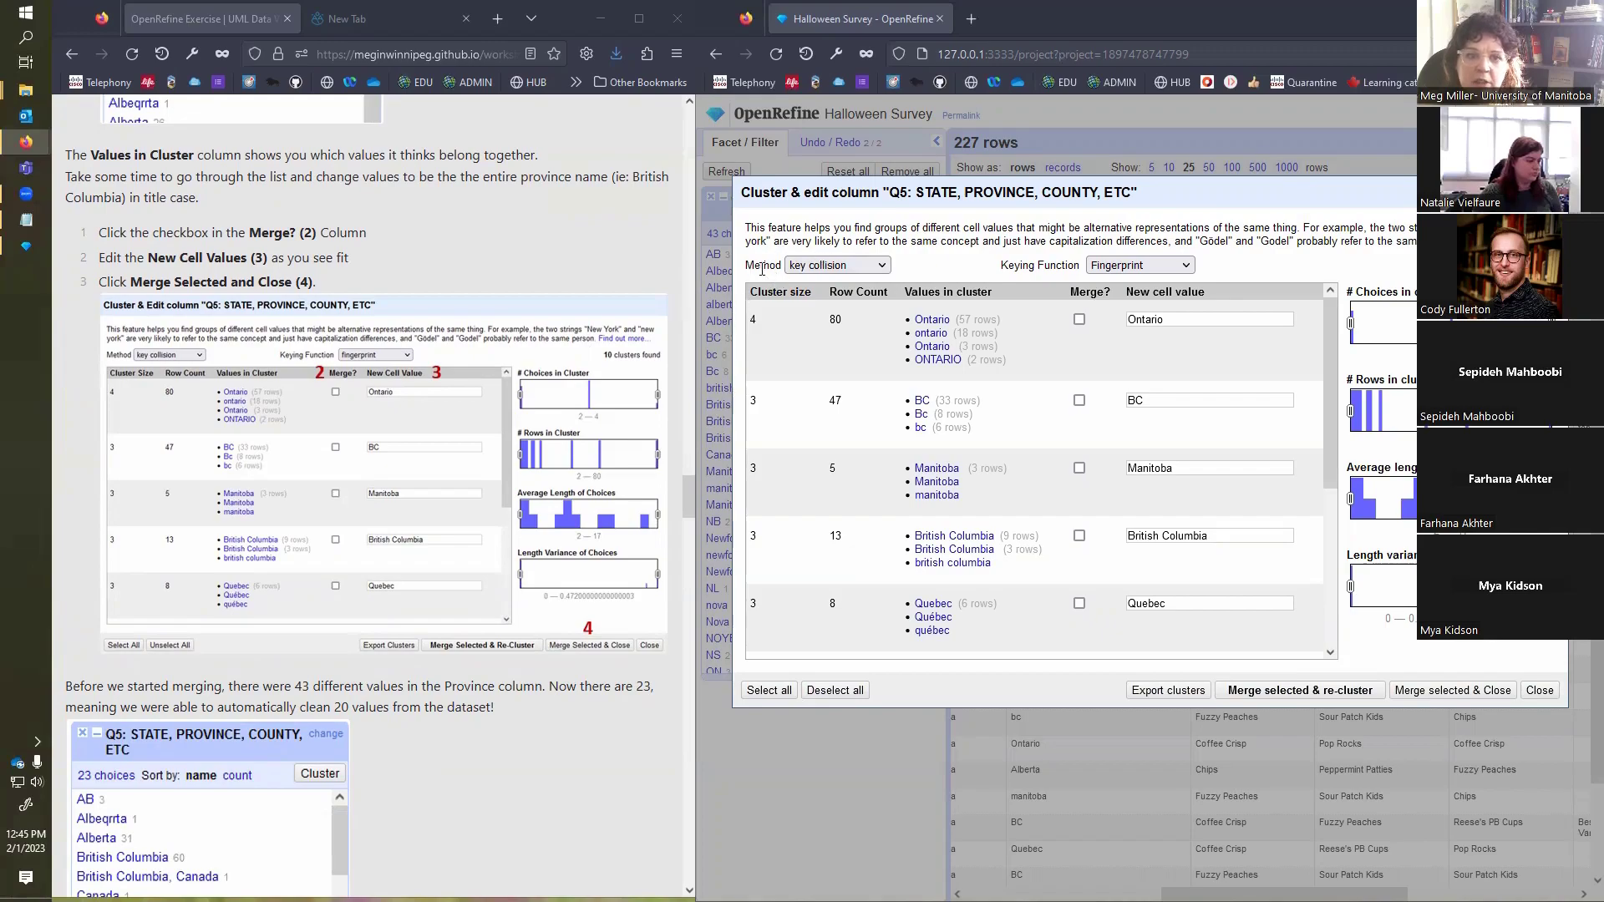
{"action": "left_click", "coordinate": [886, 265]}
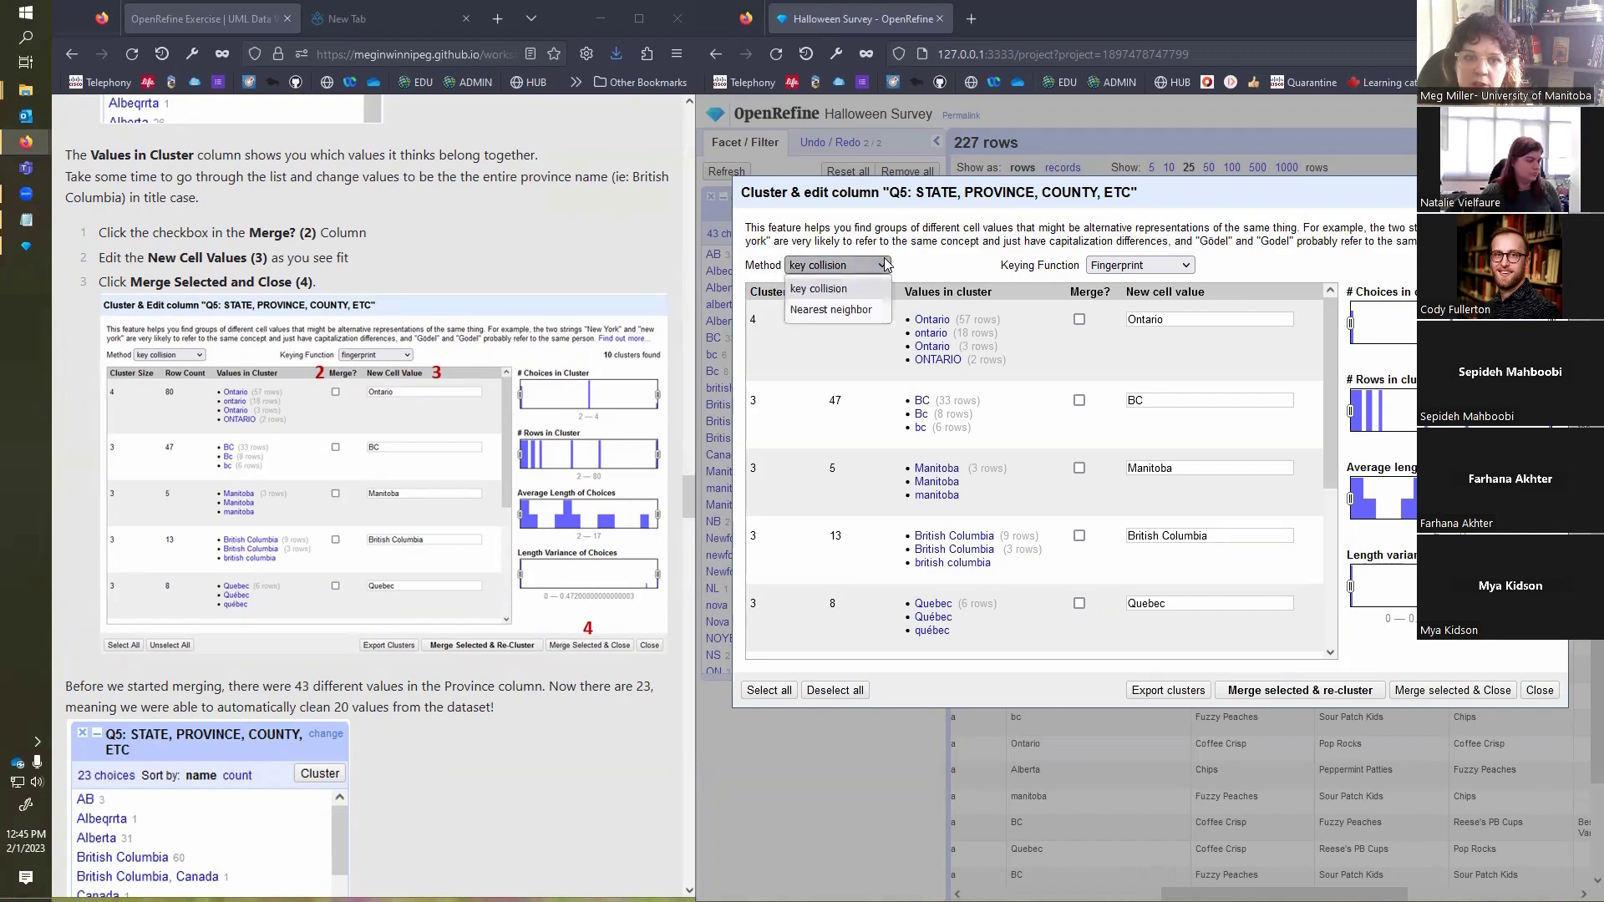
{"action": "left_click", "coordinate": [885, 265]}
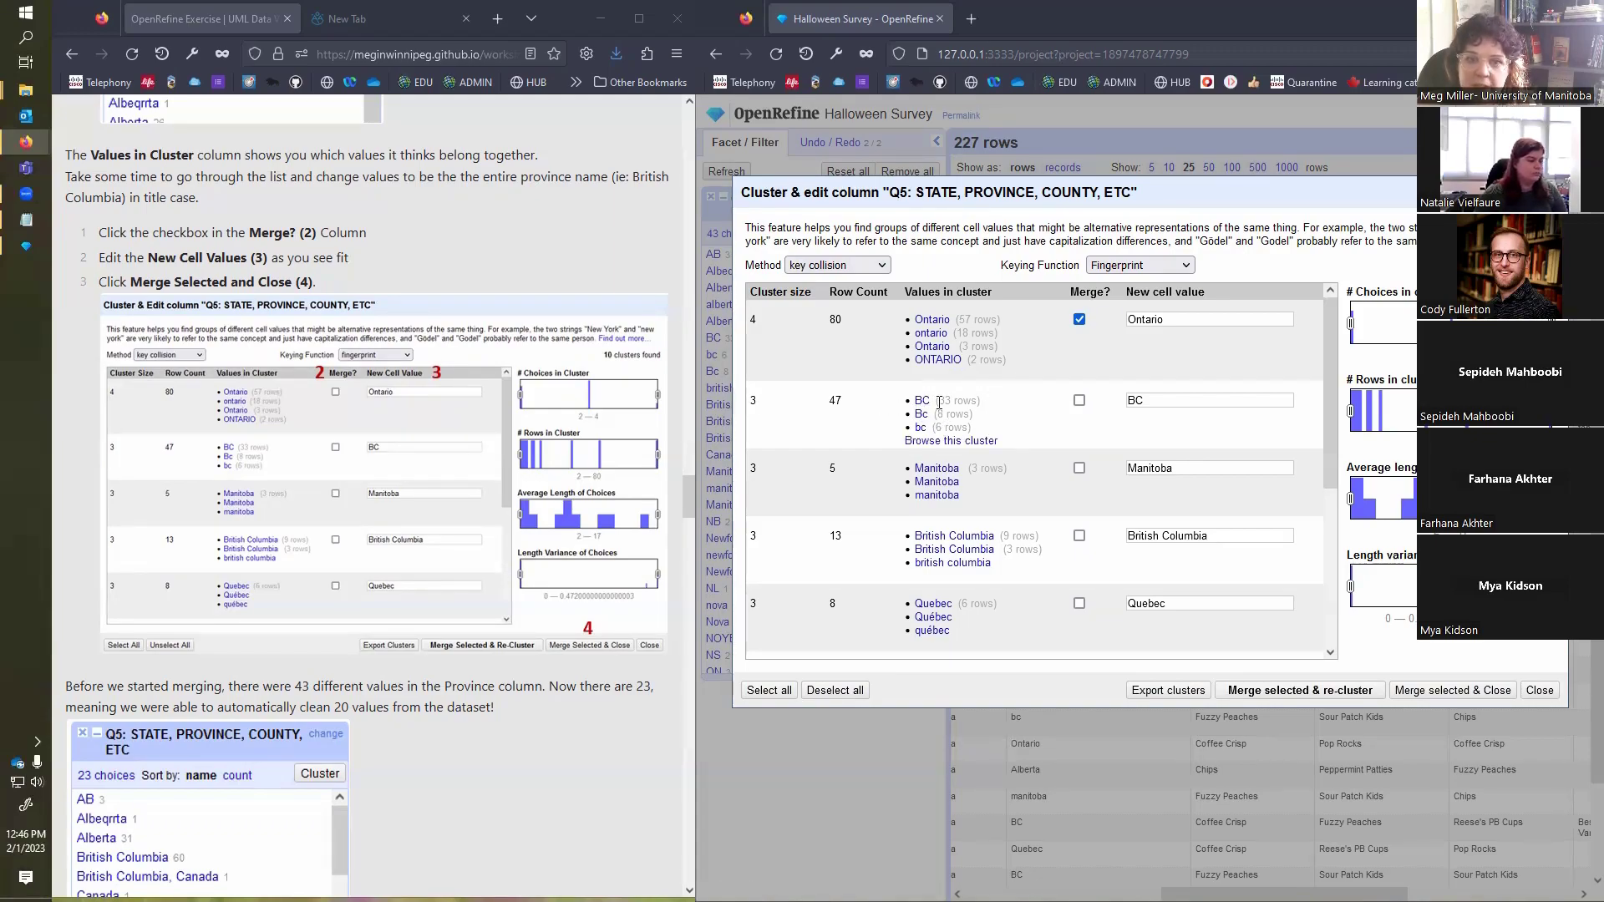
Step: Mark the Ontario and BC clusters for merging and set the BC cluster's new cell value to British Columbia
{"action": "left_click", "coordinate": [1079, 402]}
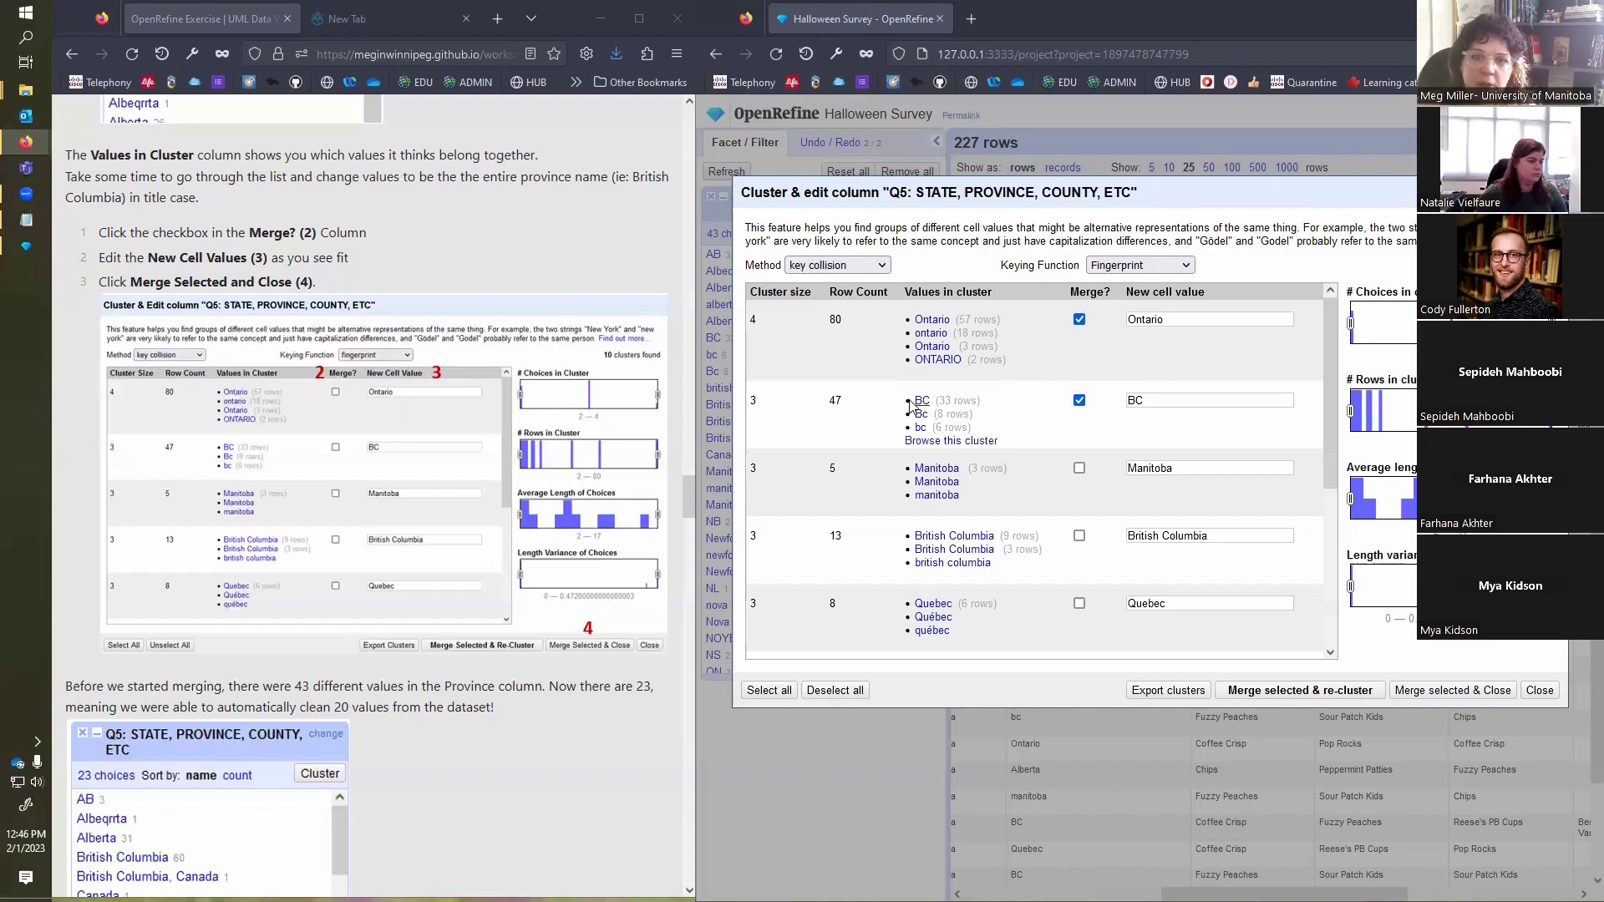
{"action": "left_click", "coordinate": [1174, 399]}
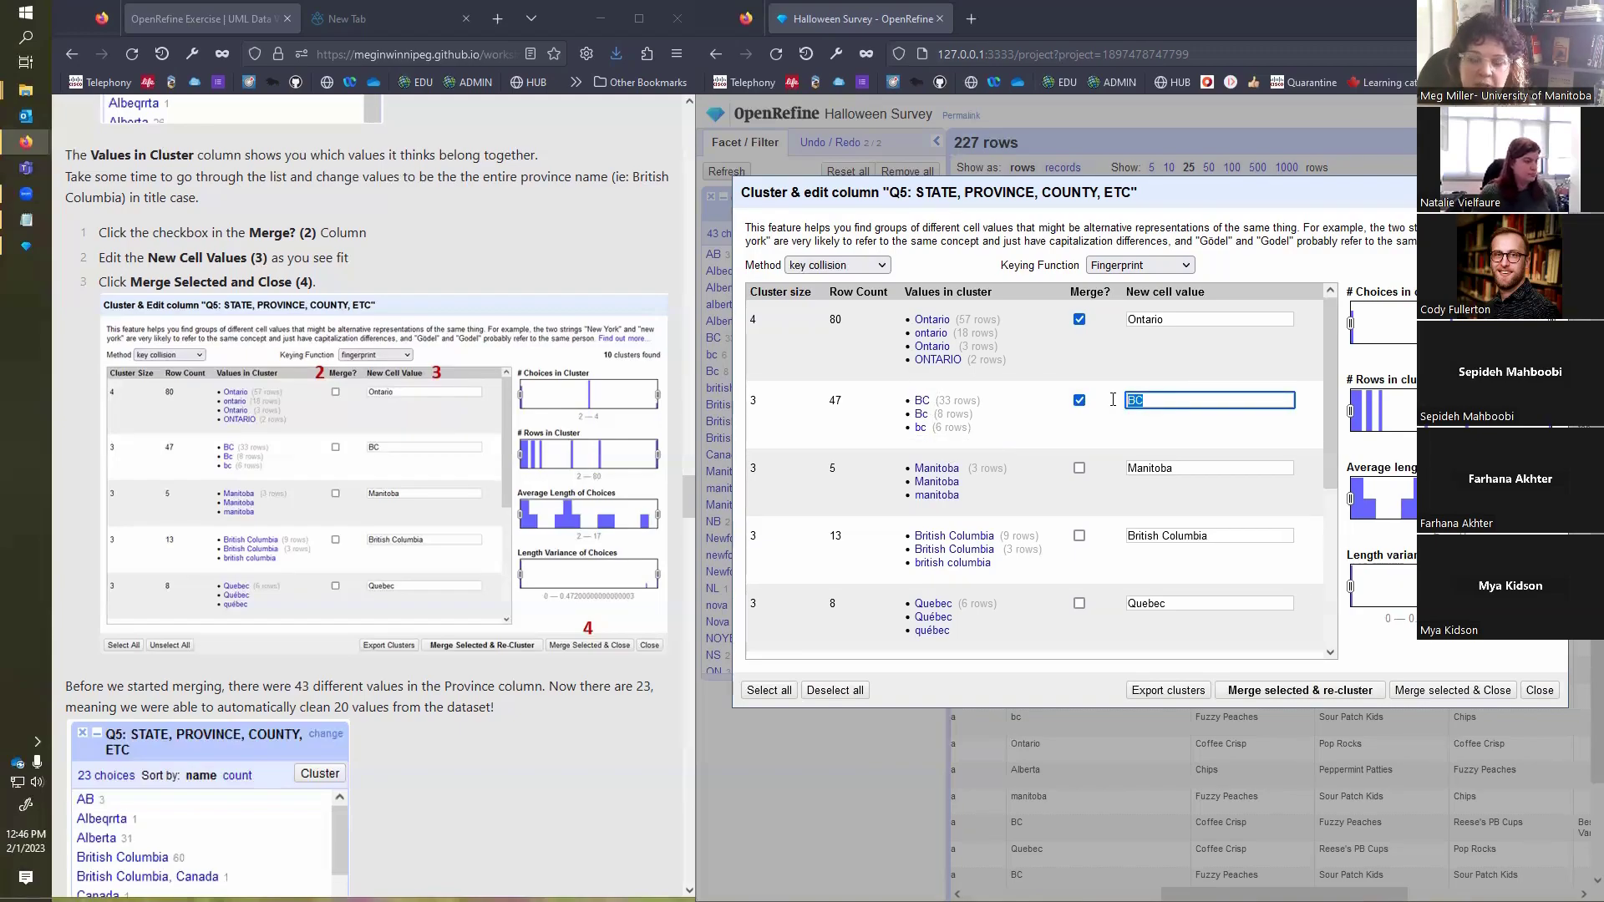
{"action": "type", "text": "British Co"}
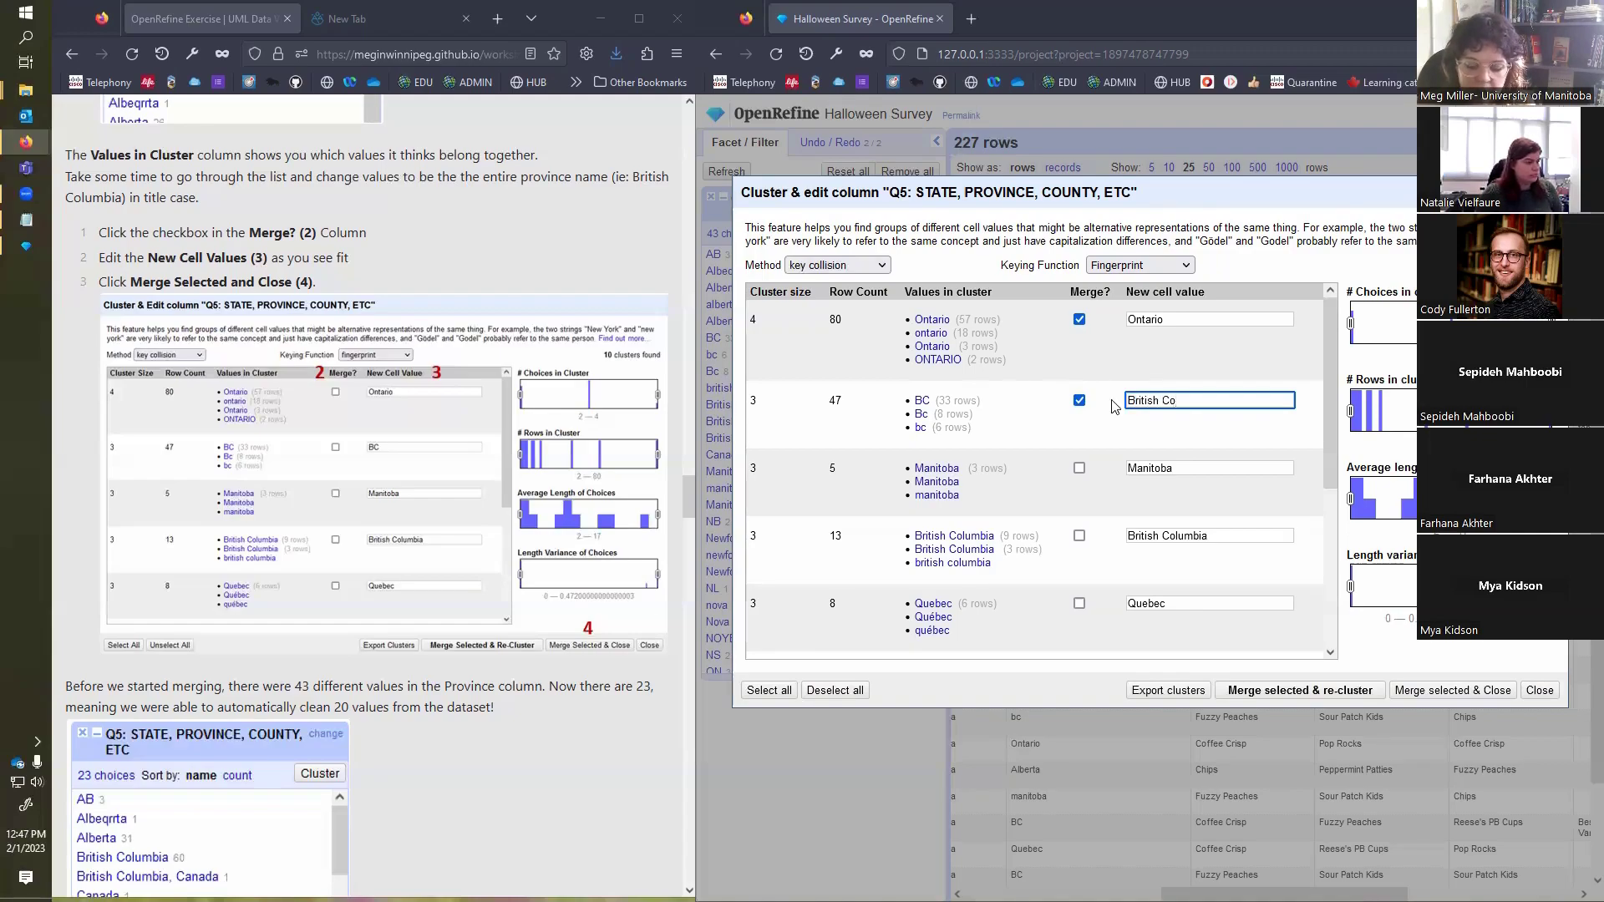
{"action": "type", "text": "lumbia"}
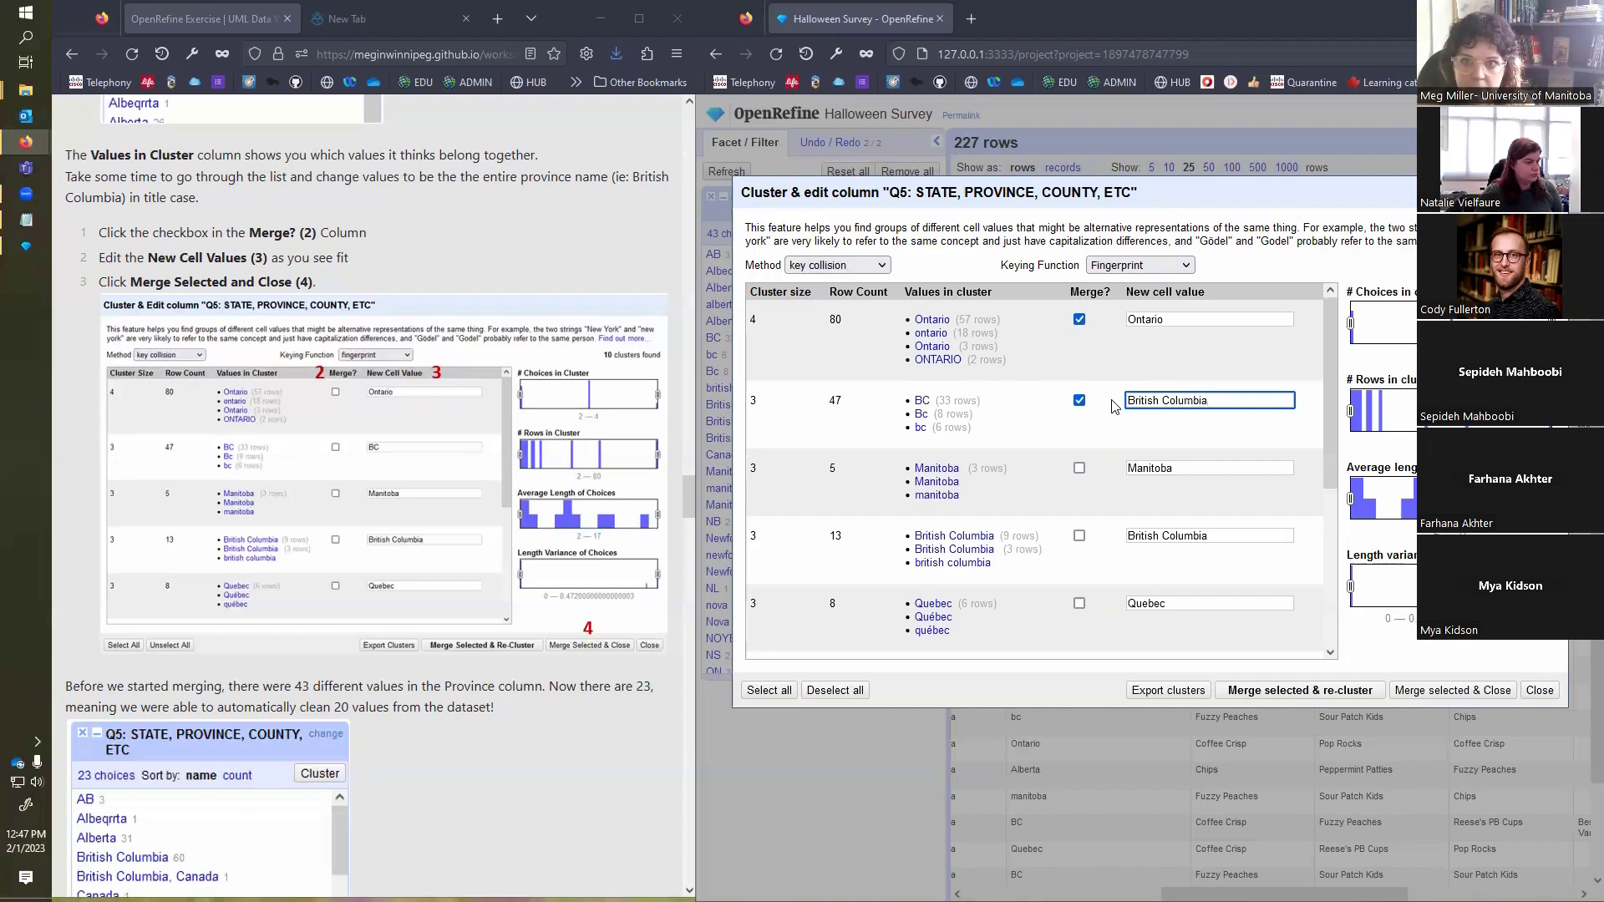
Step: Mark the Manitoba cluster and the 13-row British Columbia cluster for merging, checking the end of each new cell value
{"action": "left_click", "coordinate": [1079, 470]}
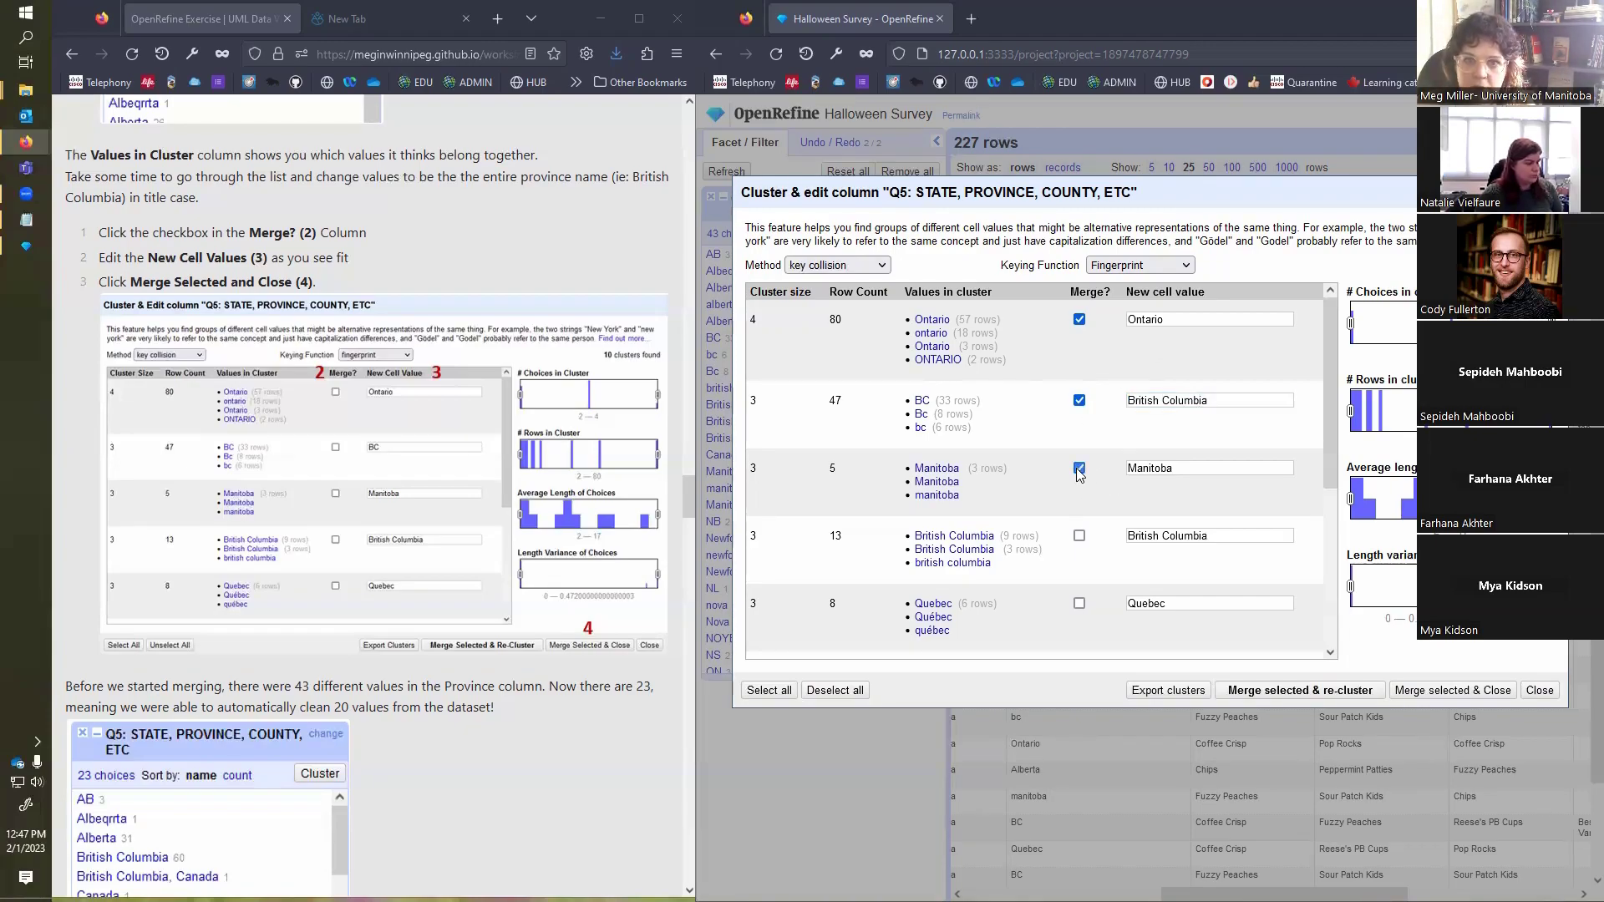
{"action": "left_click", "coordinate": [1199, 468]}
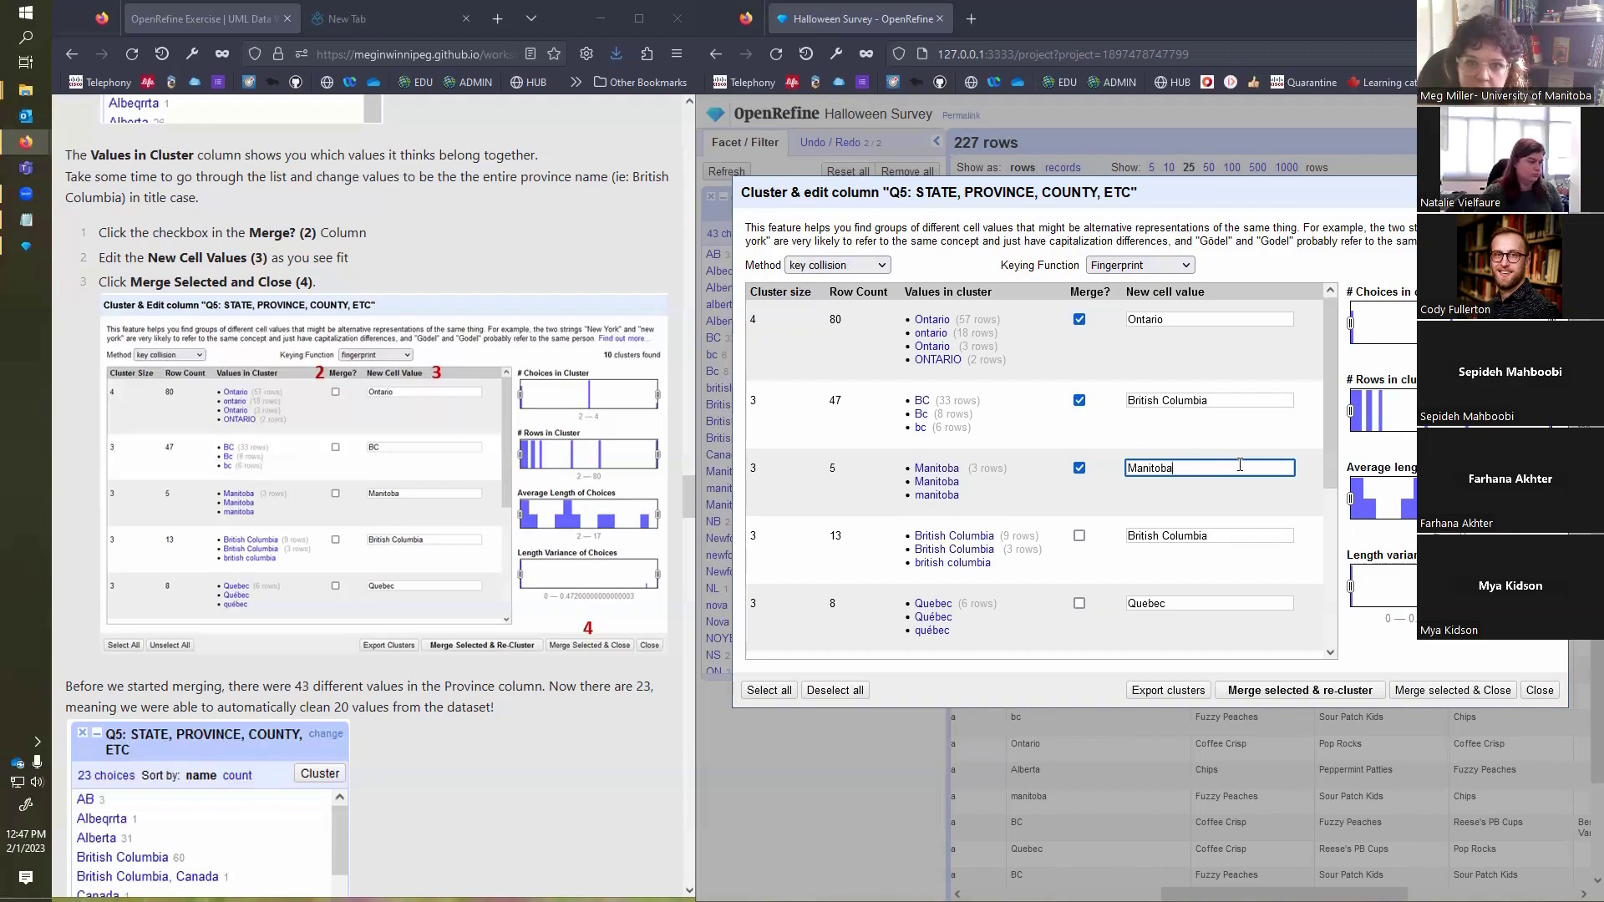
{"action": "scroll", "coordinate": [1182, 450], "scroll_direction": "down", "scroll_amount": 1}
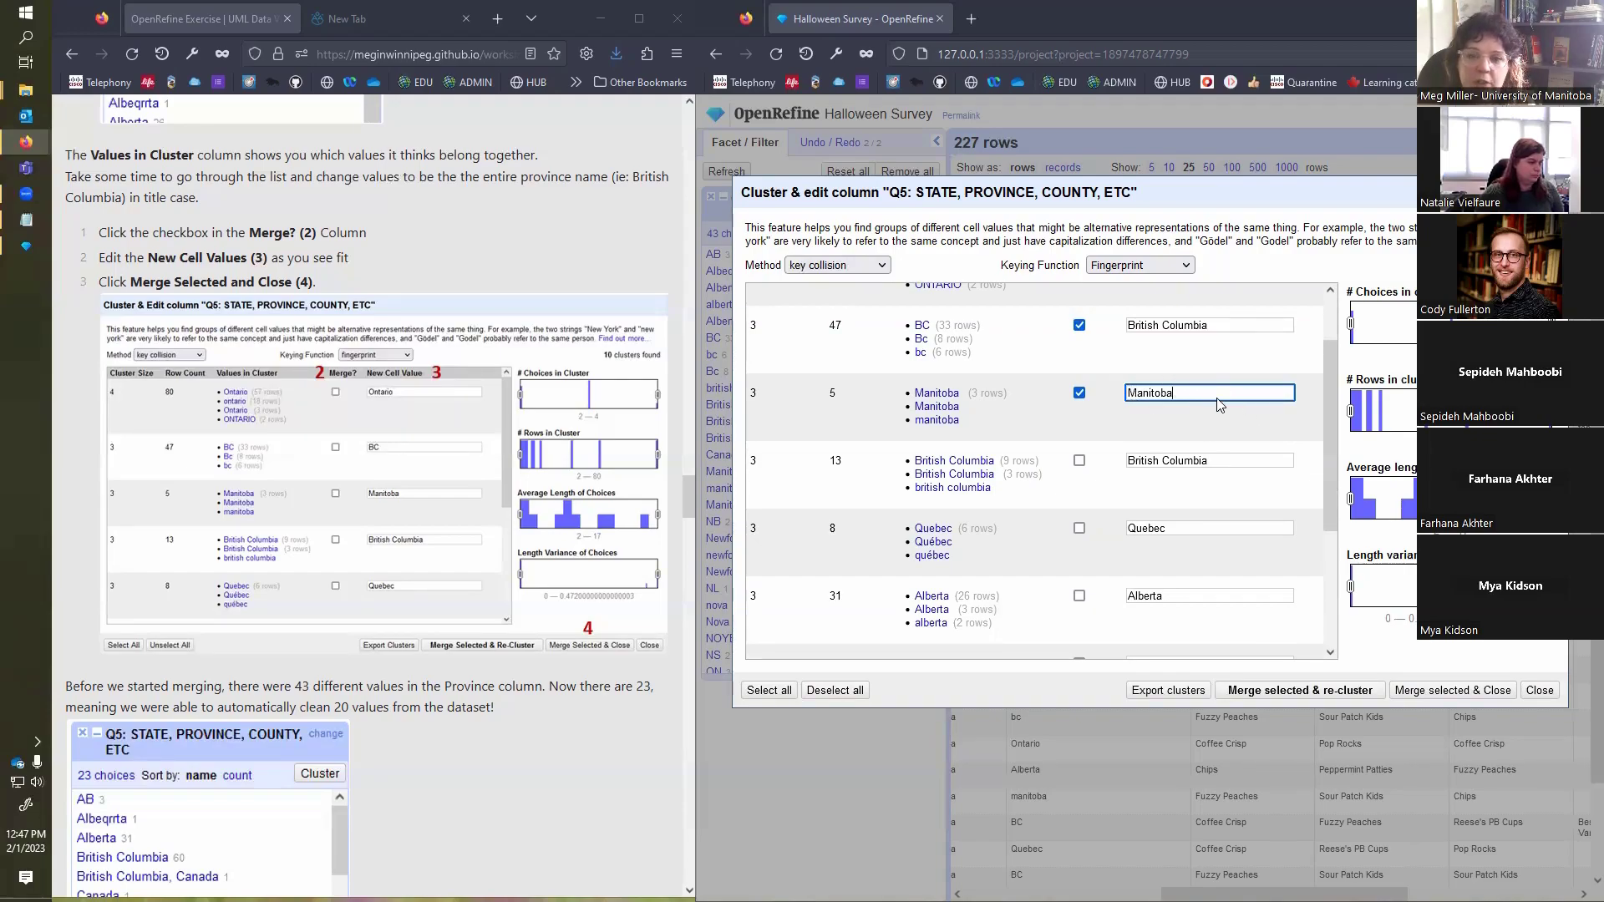
{"action": "left_click", "coordinate": [1080, 461]}
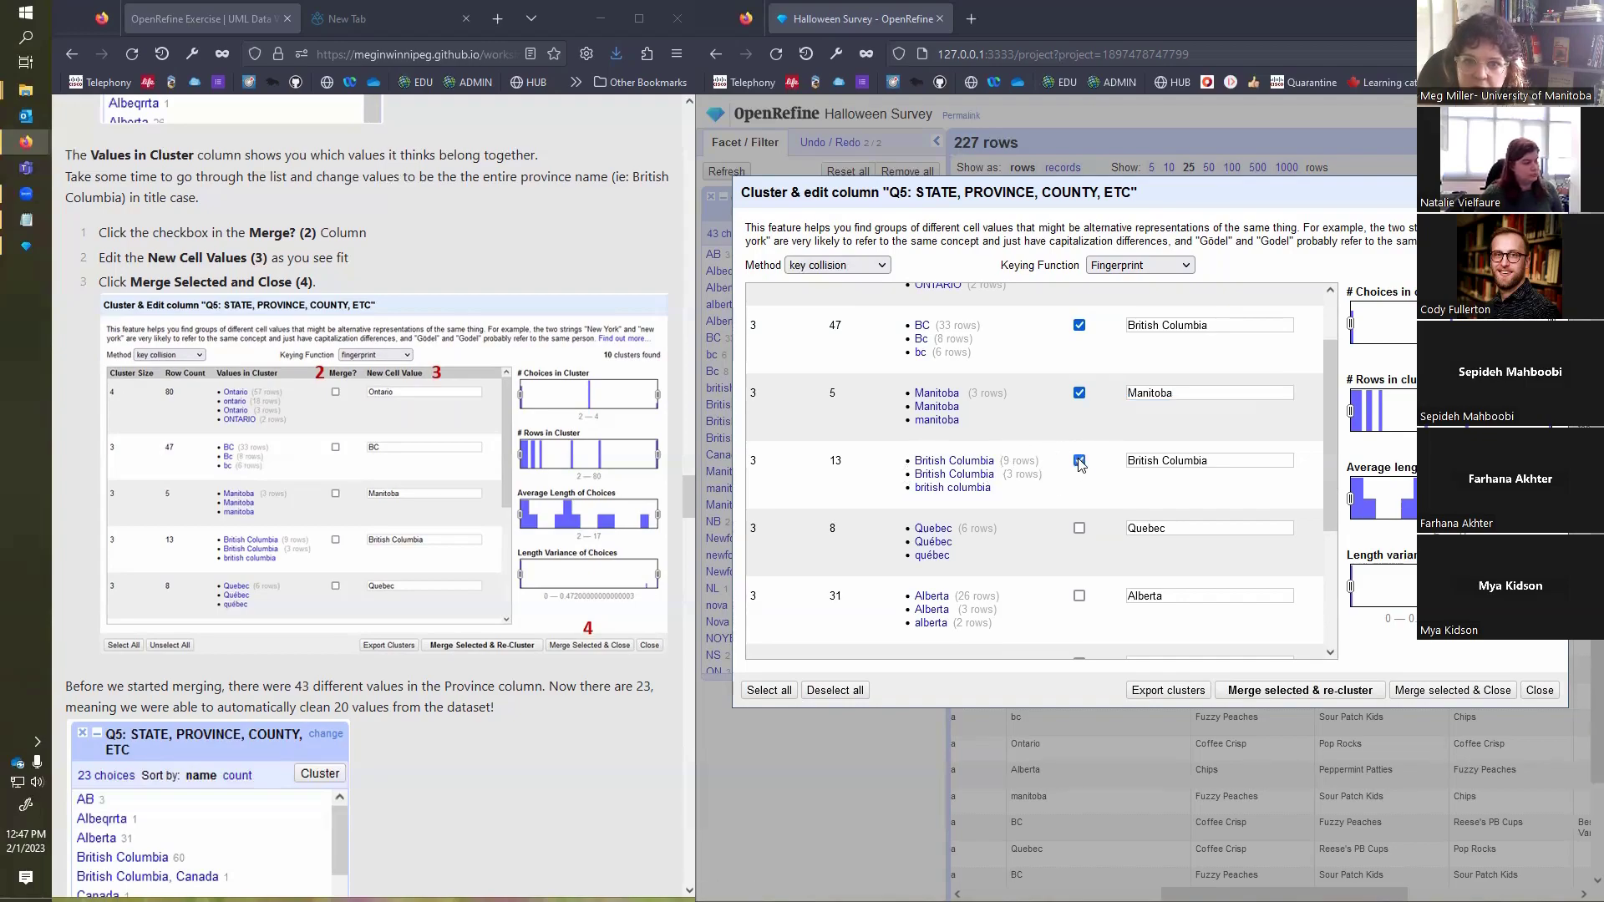
{"action": "left_click", "coordinate": [1240, 465]}
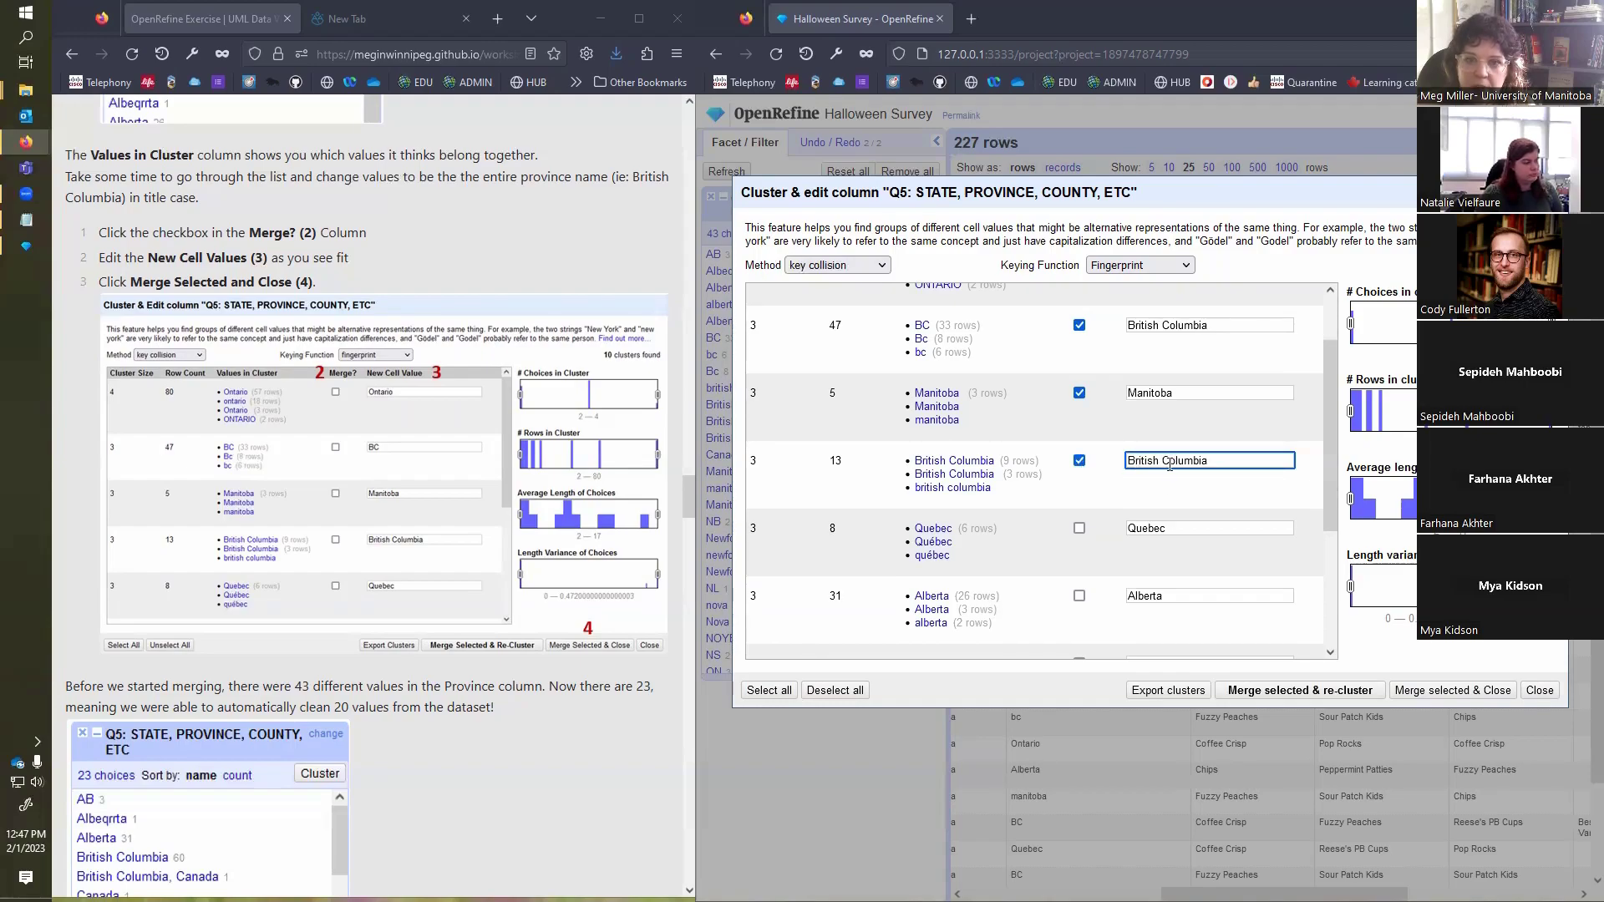
Step: Copy the accented spelling Québec into the Quebec cluster's new cell value and mark that cluster for merging
{"action": "scroll", "coordinate": [1184, 494], "scroll_direction": "down", "scroll_amount": 1}
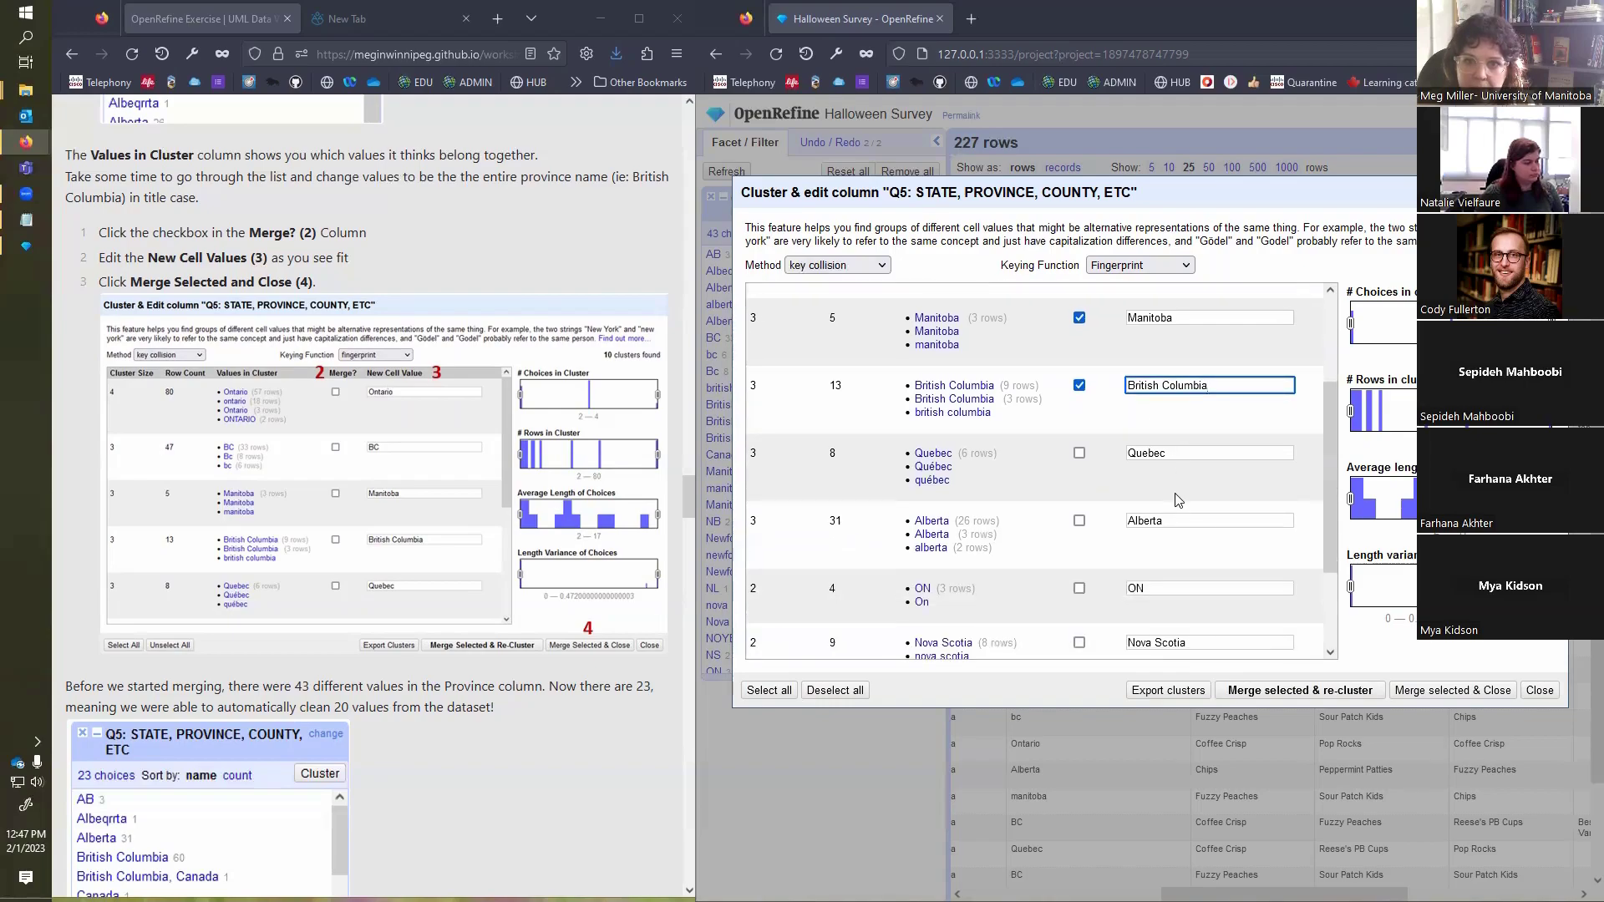
{"action": "left_click", "coordinate": [943, 470]}
{"action": "double_click", "coordinate": [942, 471]}
{"action": "key", "text": "ctrl+c"}
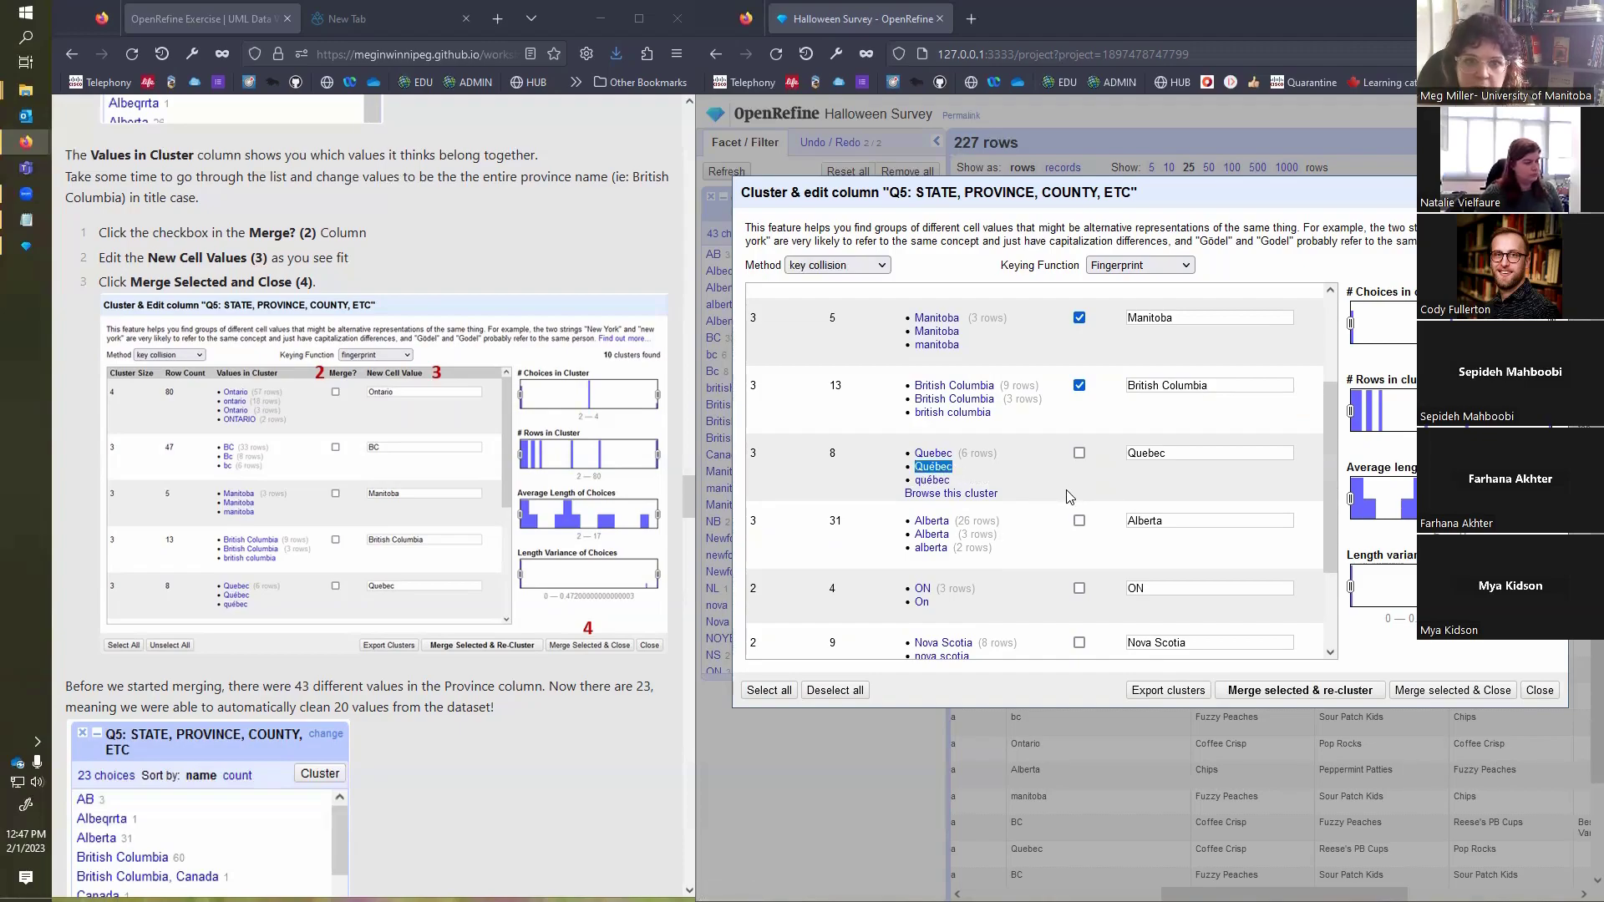
{"action": "double_click", "coordinate": [1119, 455]}
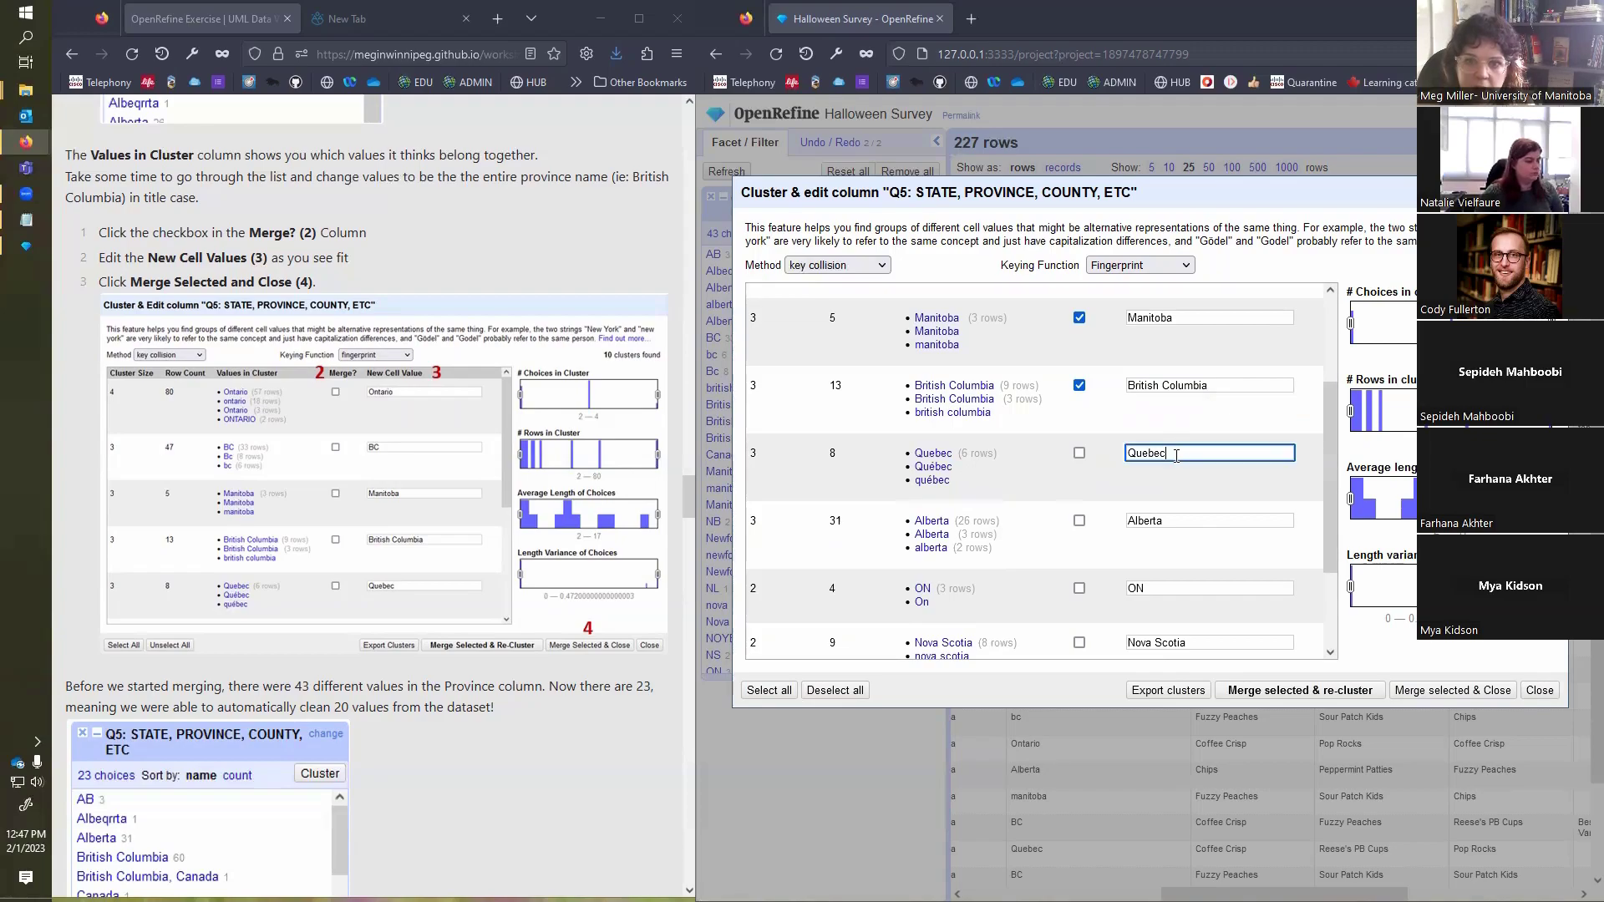
{"action": "key", "text": "ctrl+v"}
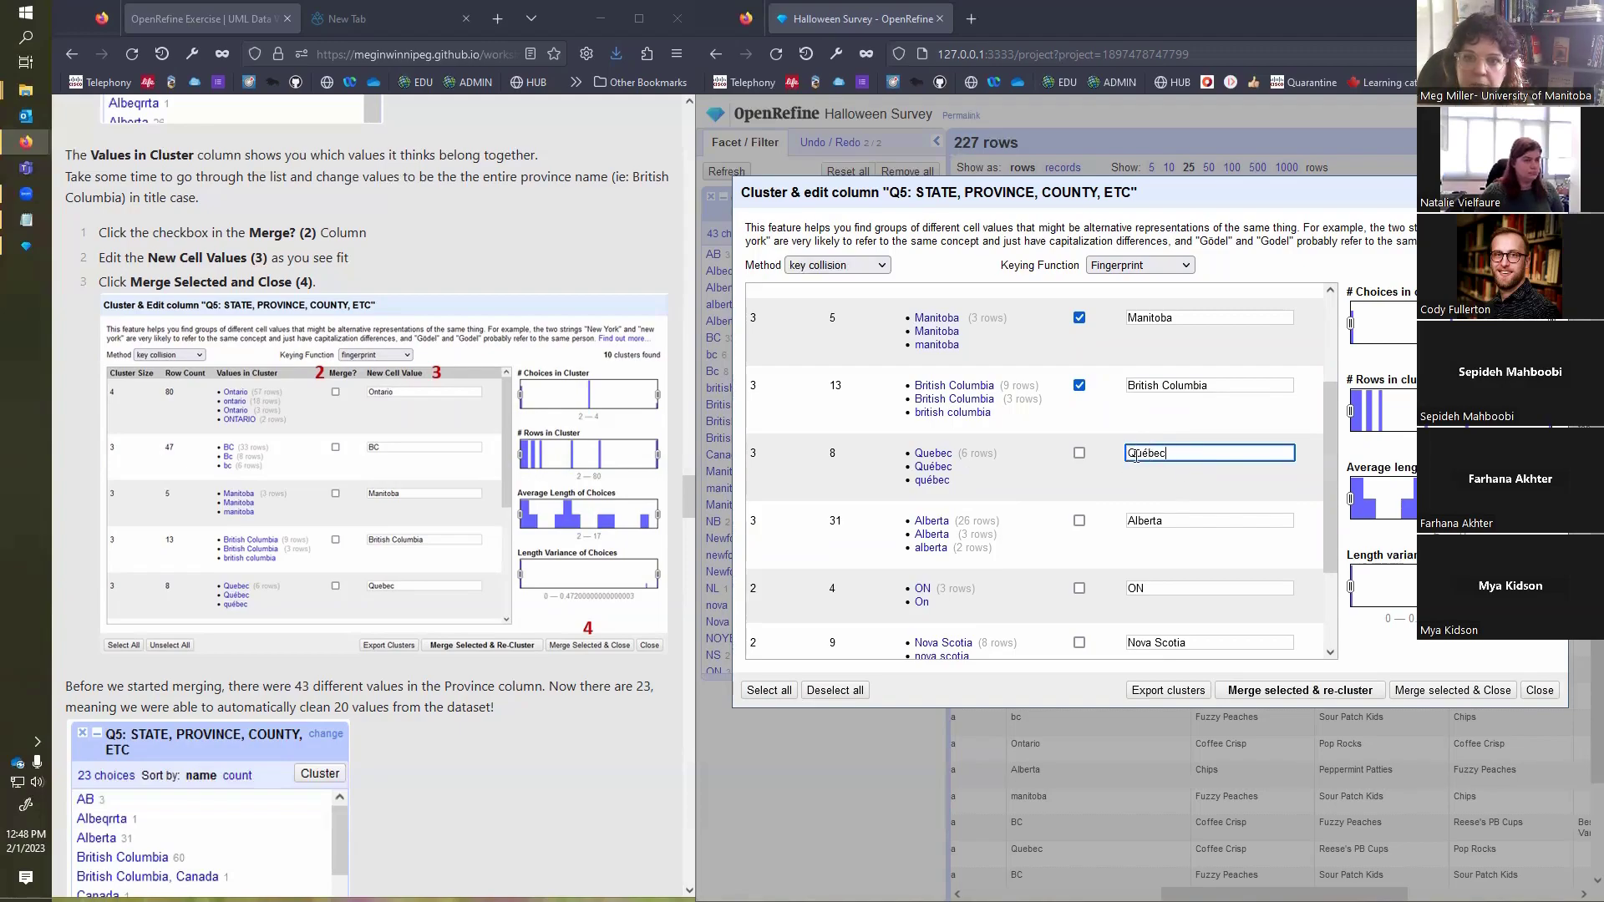
{"action": "left_click", "coordinate": [1079, 455]}
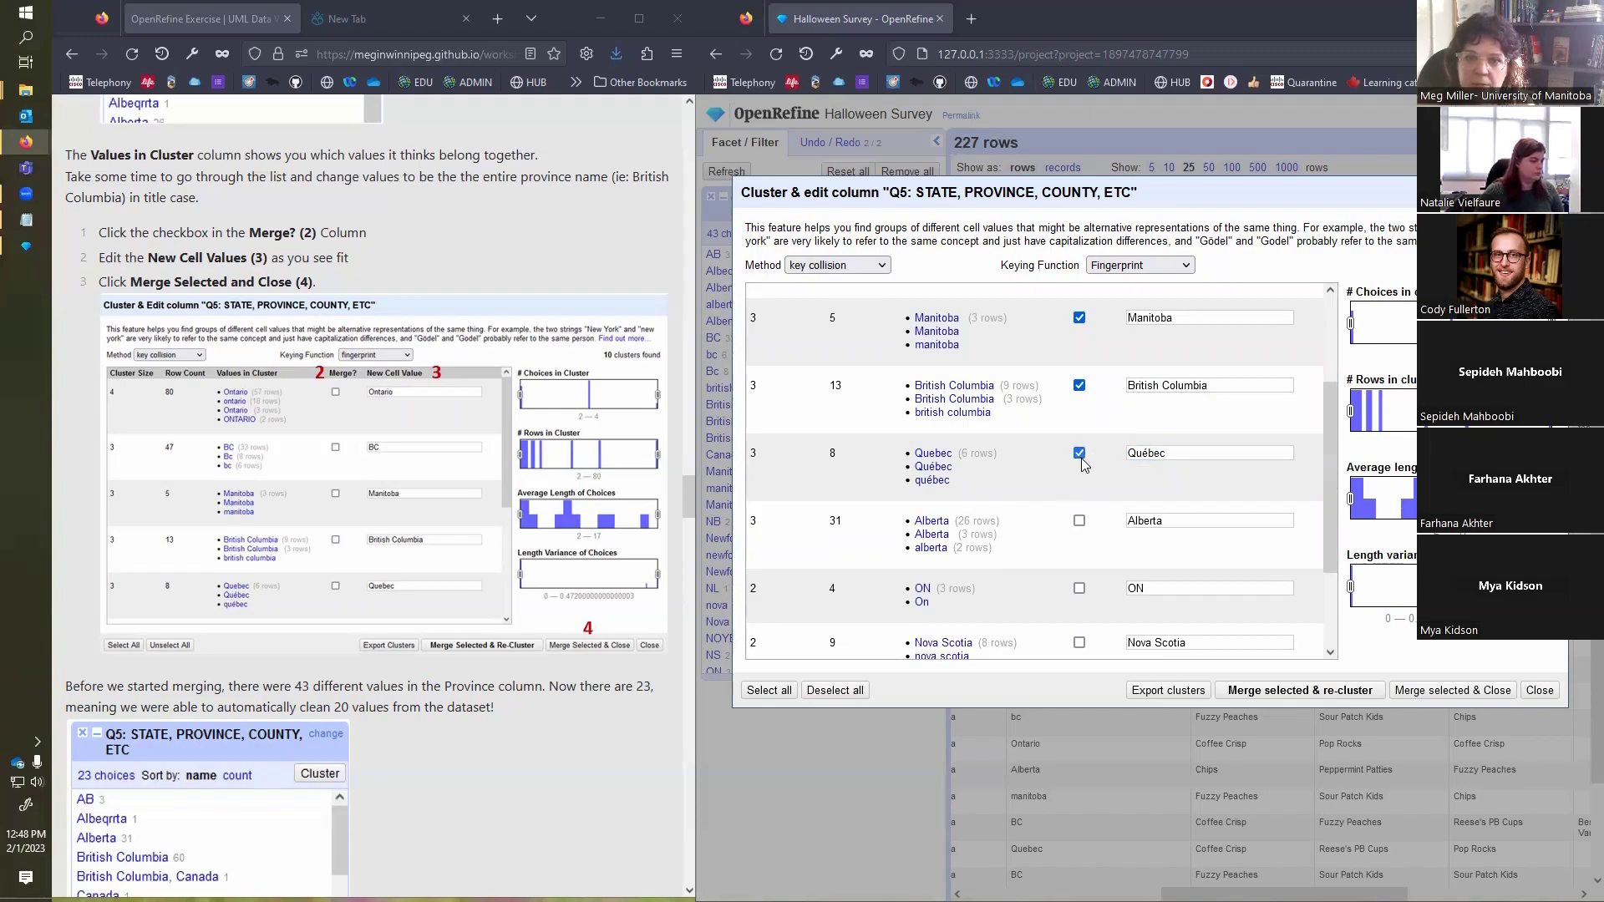
Step: Mark the Alberta cluster for merging and check the end of its new cell value
{"action": "scroll", "coordinate": [1061, 488], "scroll_direction": "down", "scroll_amount": 1}
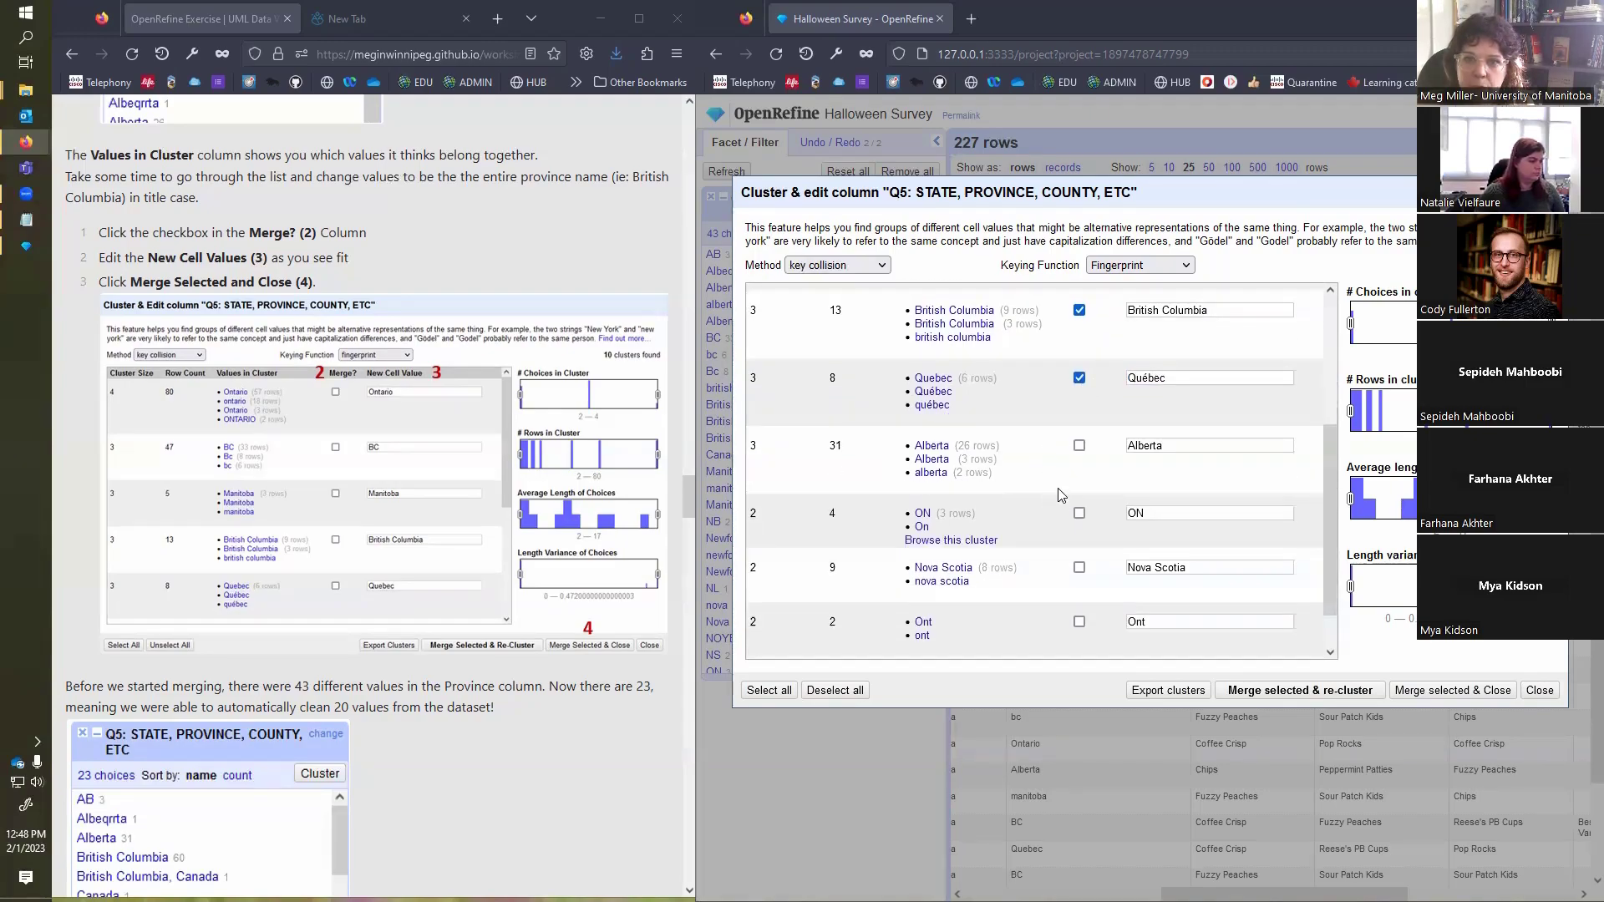
{"action": "left_click", "coordinate": [1078, 446]}
{"action": "left_click", "coordinate": [1220, 446]}
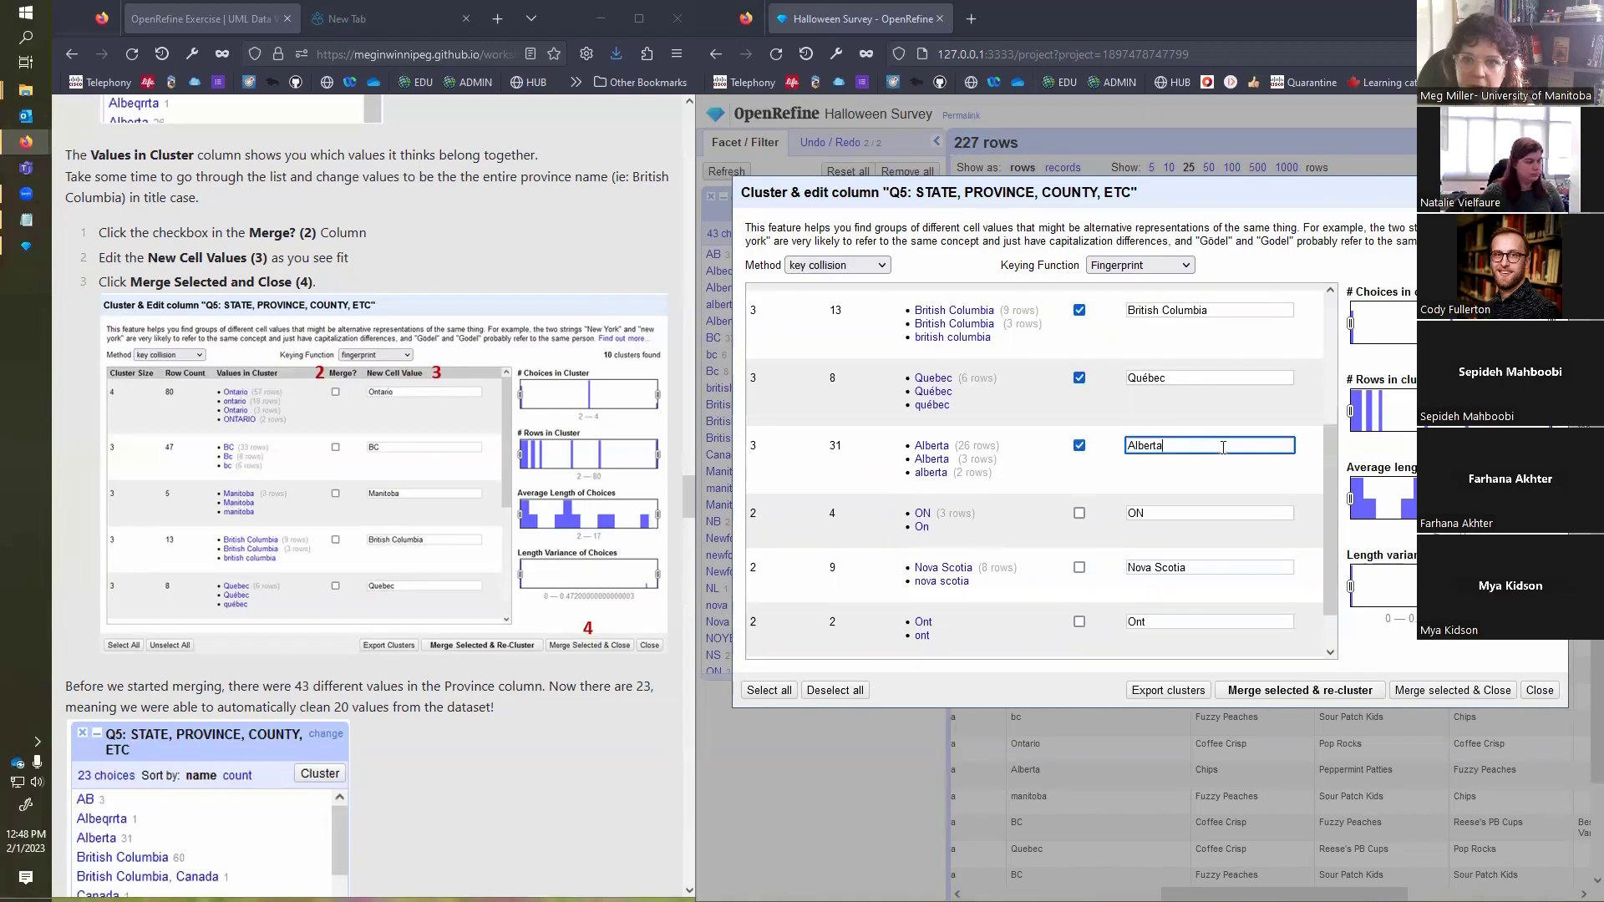
Step: Mark the ON cluster for merging and set its new cell value to Ontario
{"action": "left_click", "coordinate": [1079, 514]}
{"action": "left_click", "coordinate": [1189, 511]}
{"action": "key", "text": "BackSpace"}
{"action": "type", "text": "ntario"}
Step: Mark the Nova Scotia cluster for merging and check the end of its new cell value
{"action": "scroll", "coordinate": [969, 549], "scroll_direction": "down", "scroll_amount": 1}
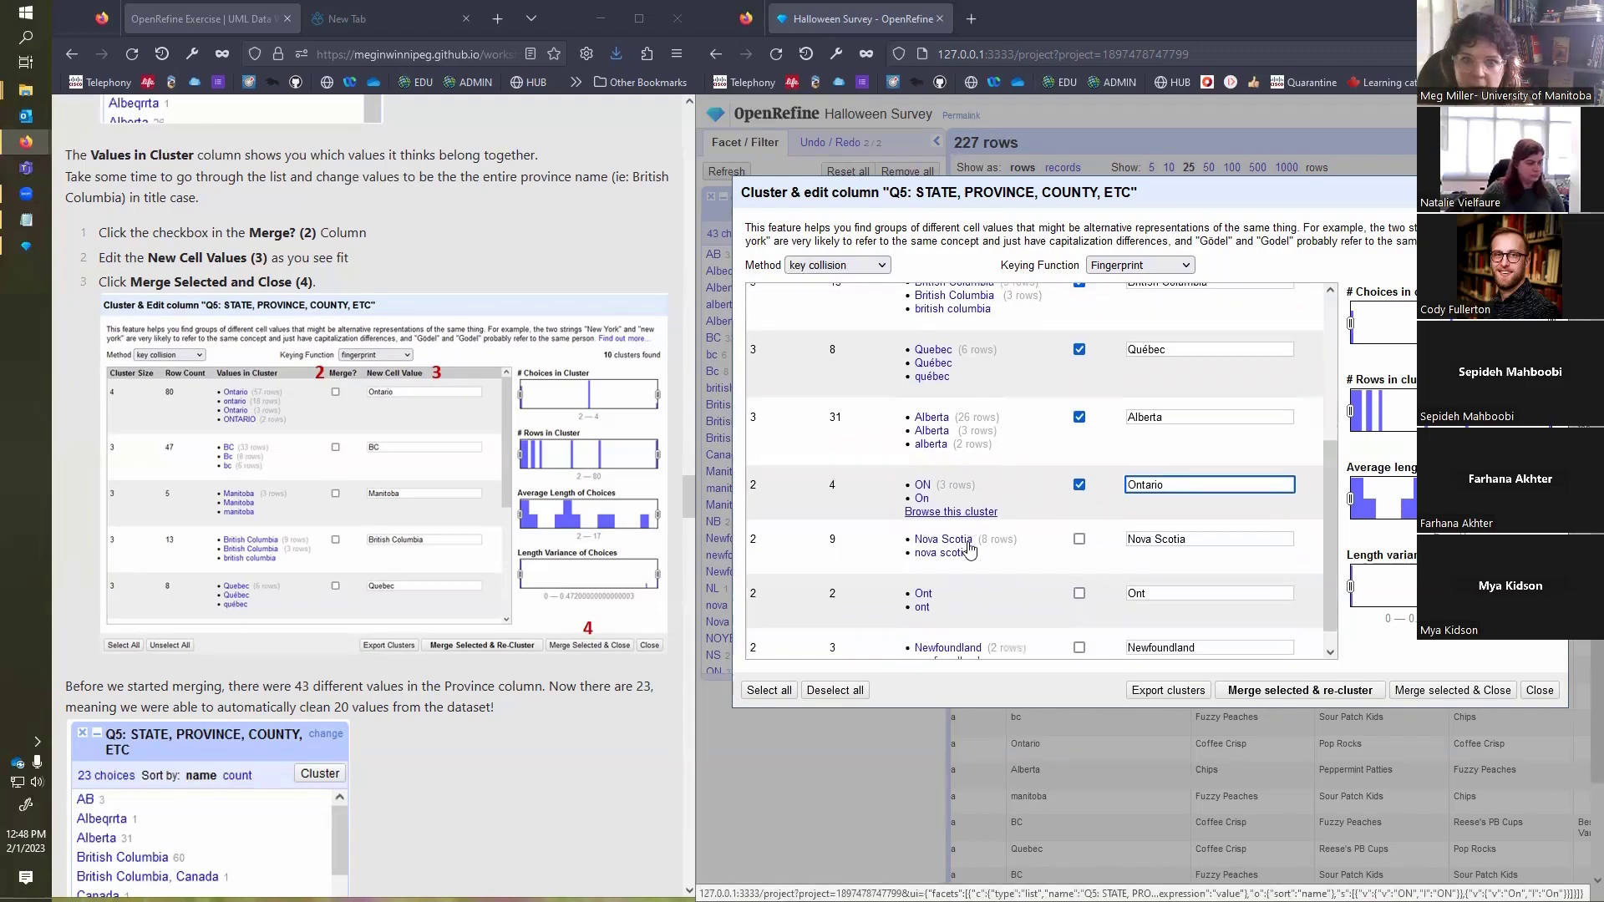
{"action": "left_click", "coordinate": [1079, 515]}
{"action": "left_click", "coordinate": [1261, 515]}
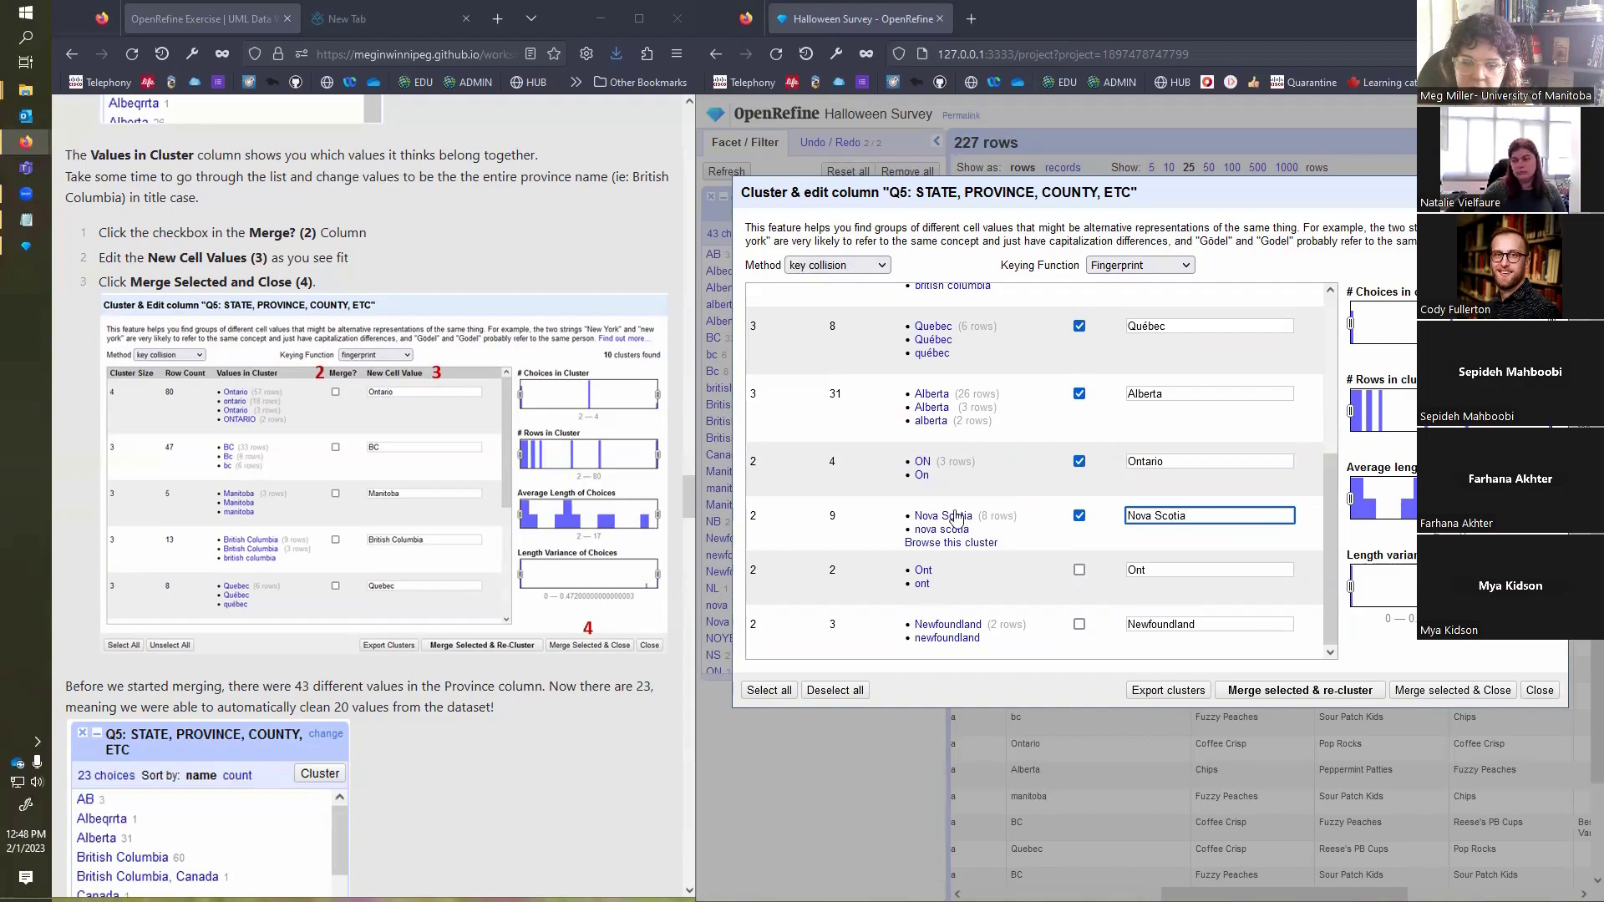
Step: Mark the Ont cluster for merging and complete its new cell value to Ontario
{"action": "left_click", "coordinate": [1079, 571]}
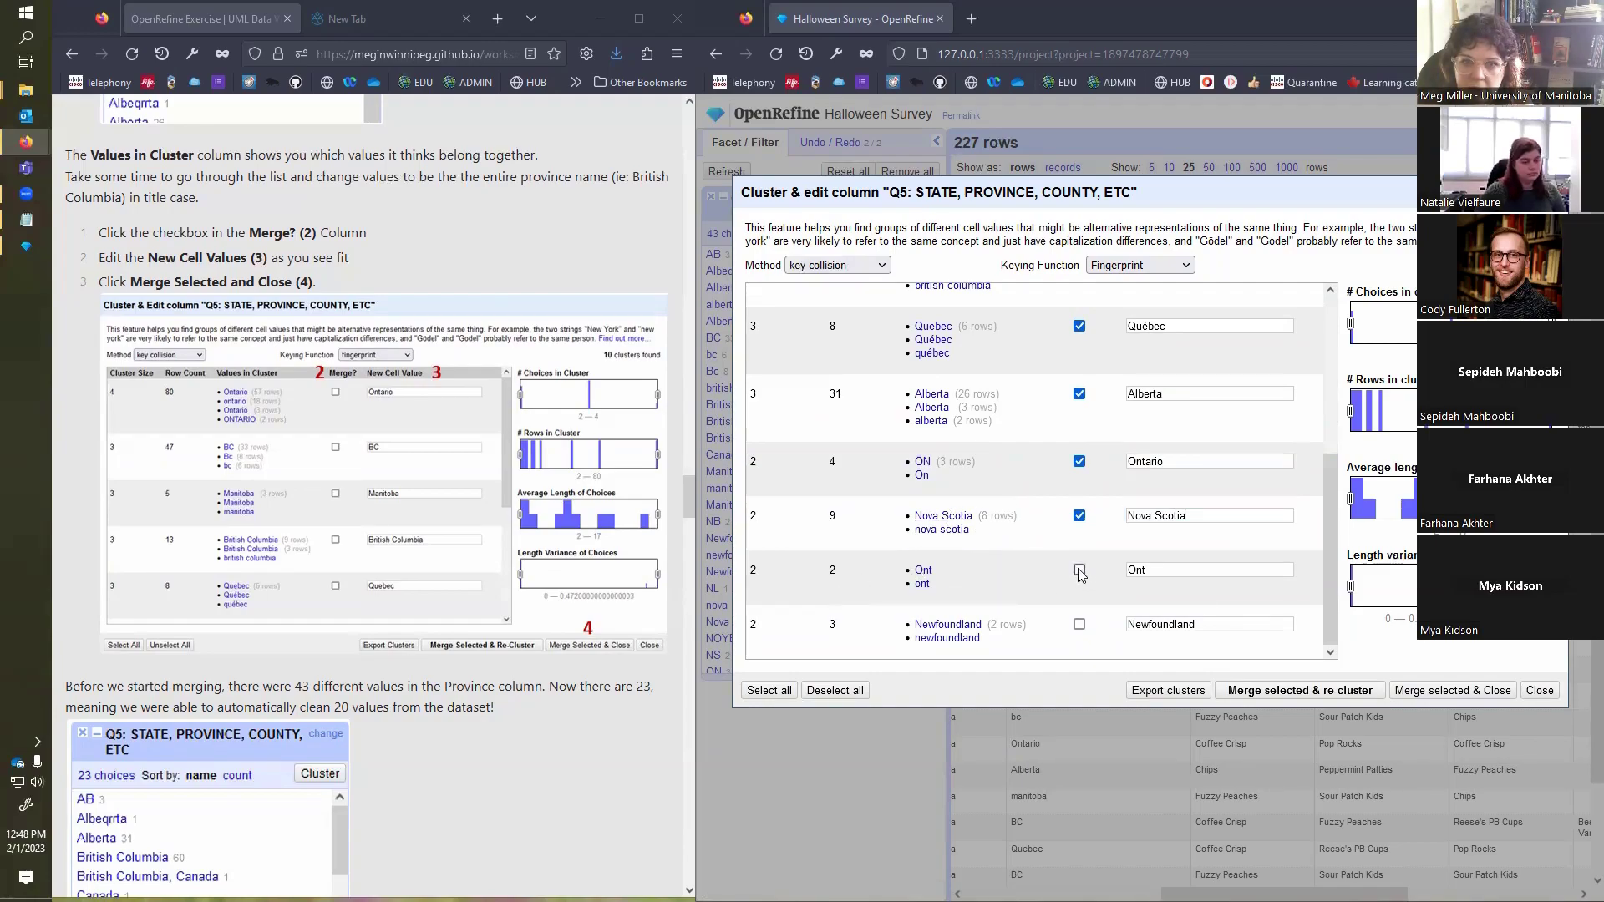
{"action": "left_click", "coordinate": [1178, 574]}
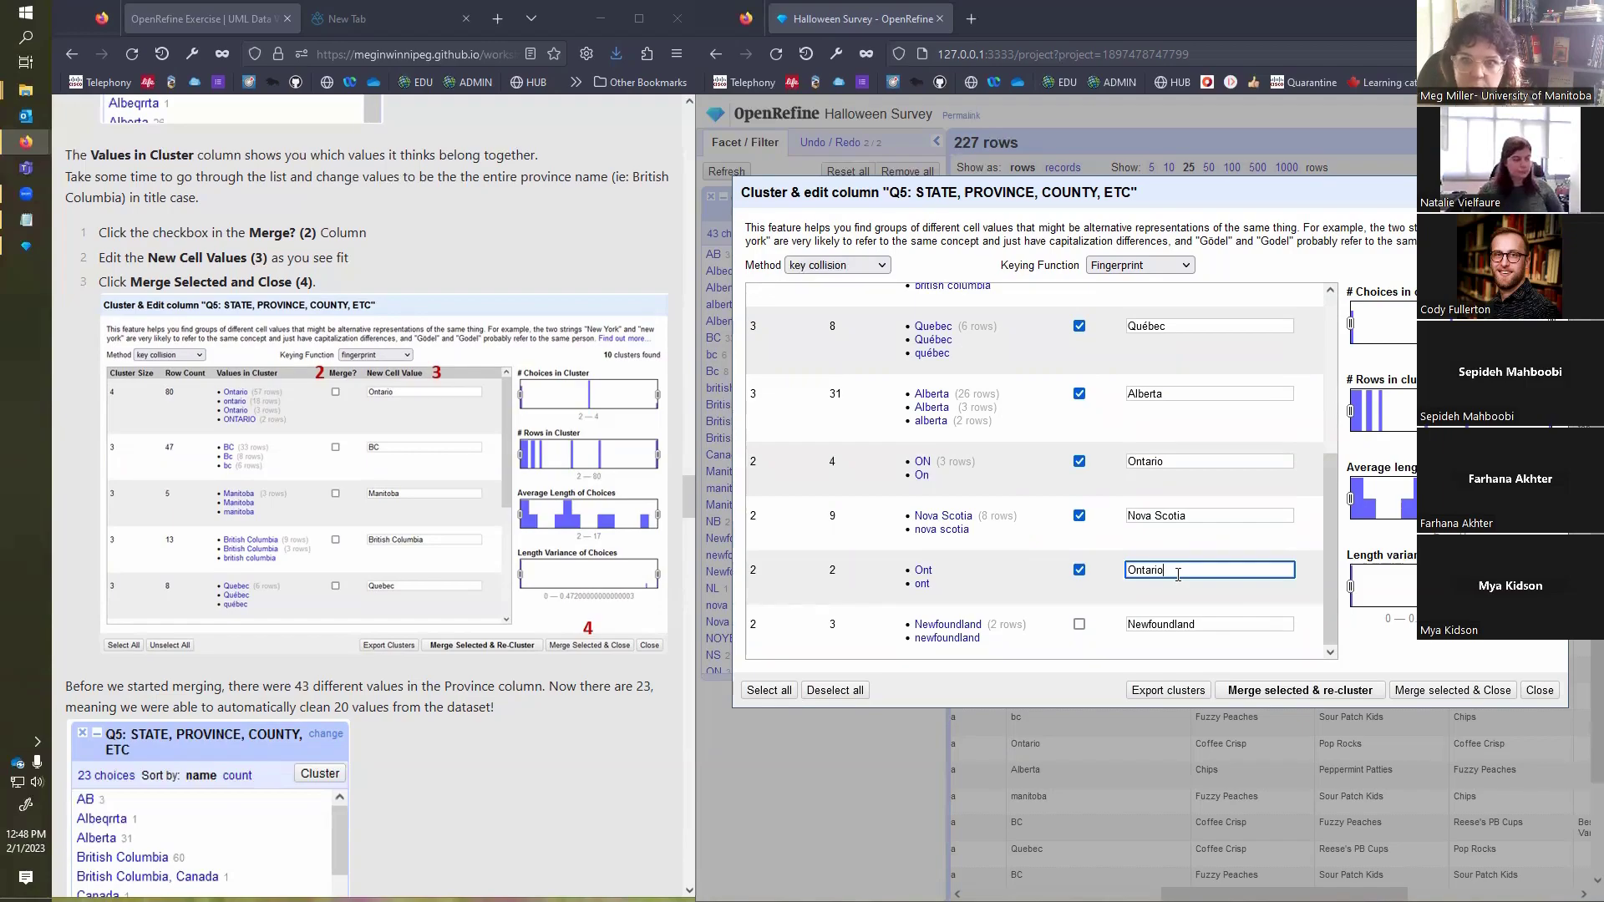
{"action": "type", "text": "ario"}
Step: Mark the Newfoundland cluster for merging, then merge all selected clusters and close the clustering dialog
{"action": "left_click", "coordinate": [1079, 624]}
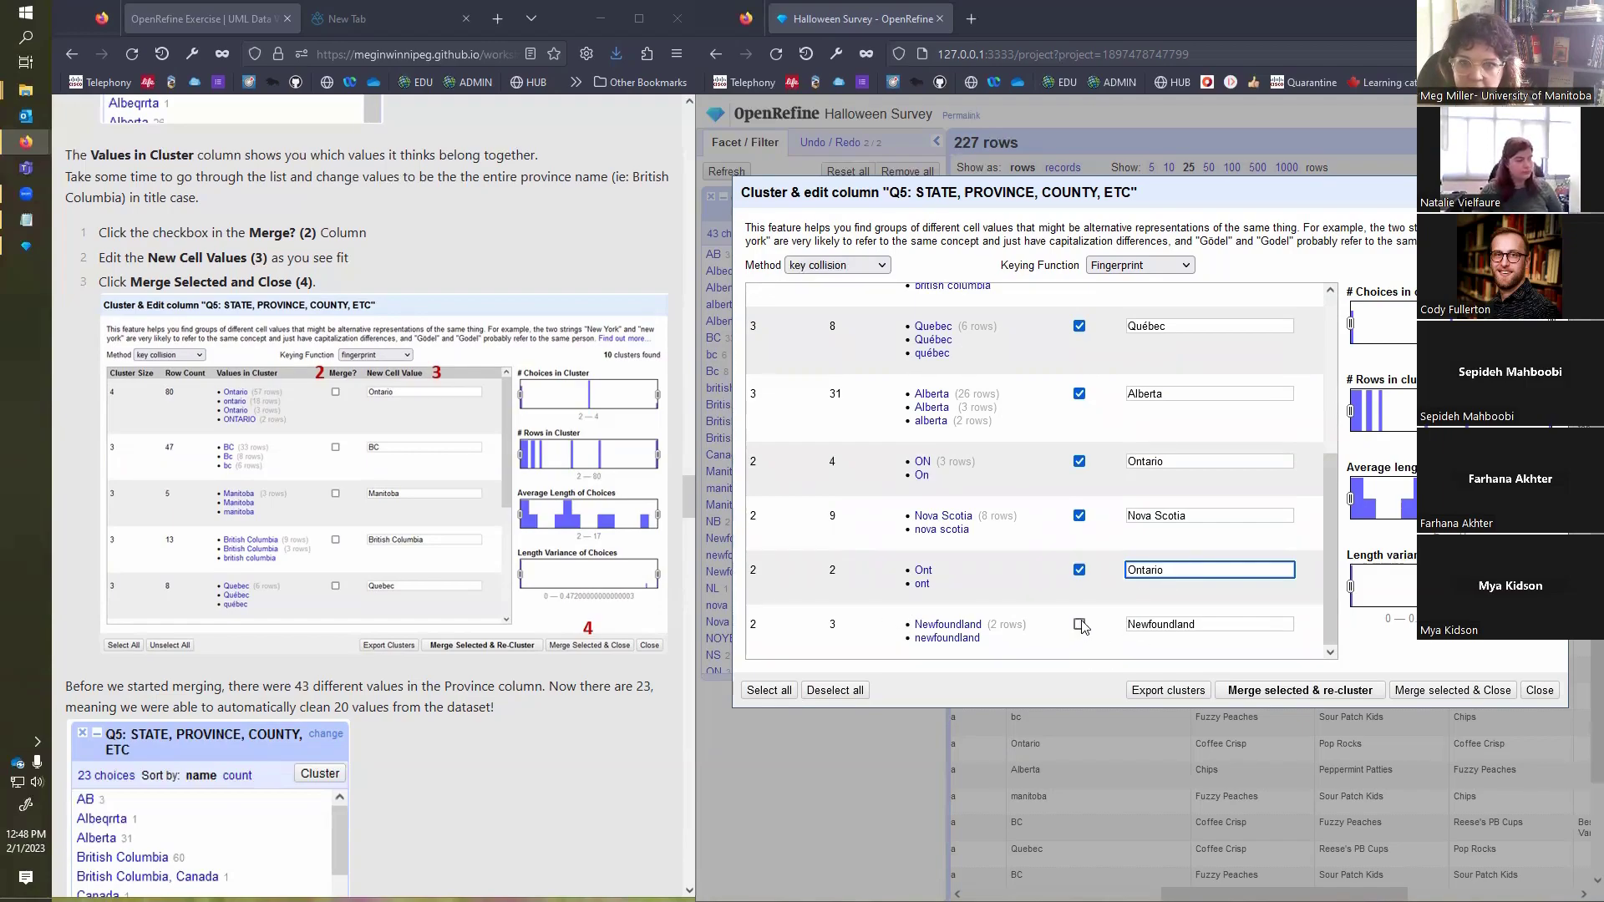
{"action": "left_click", "coordinate": [1226, 626]}
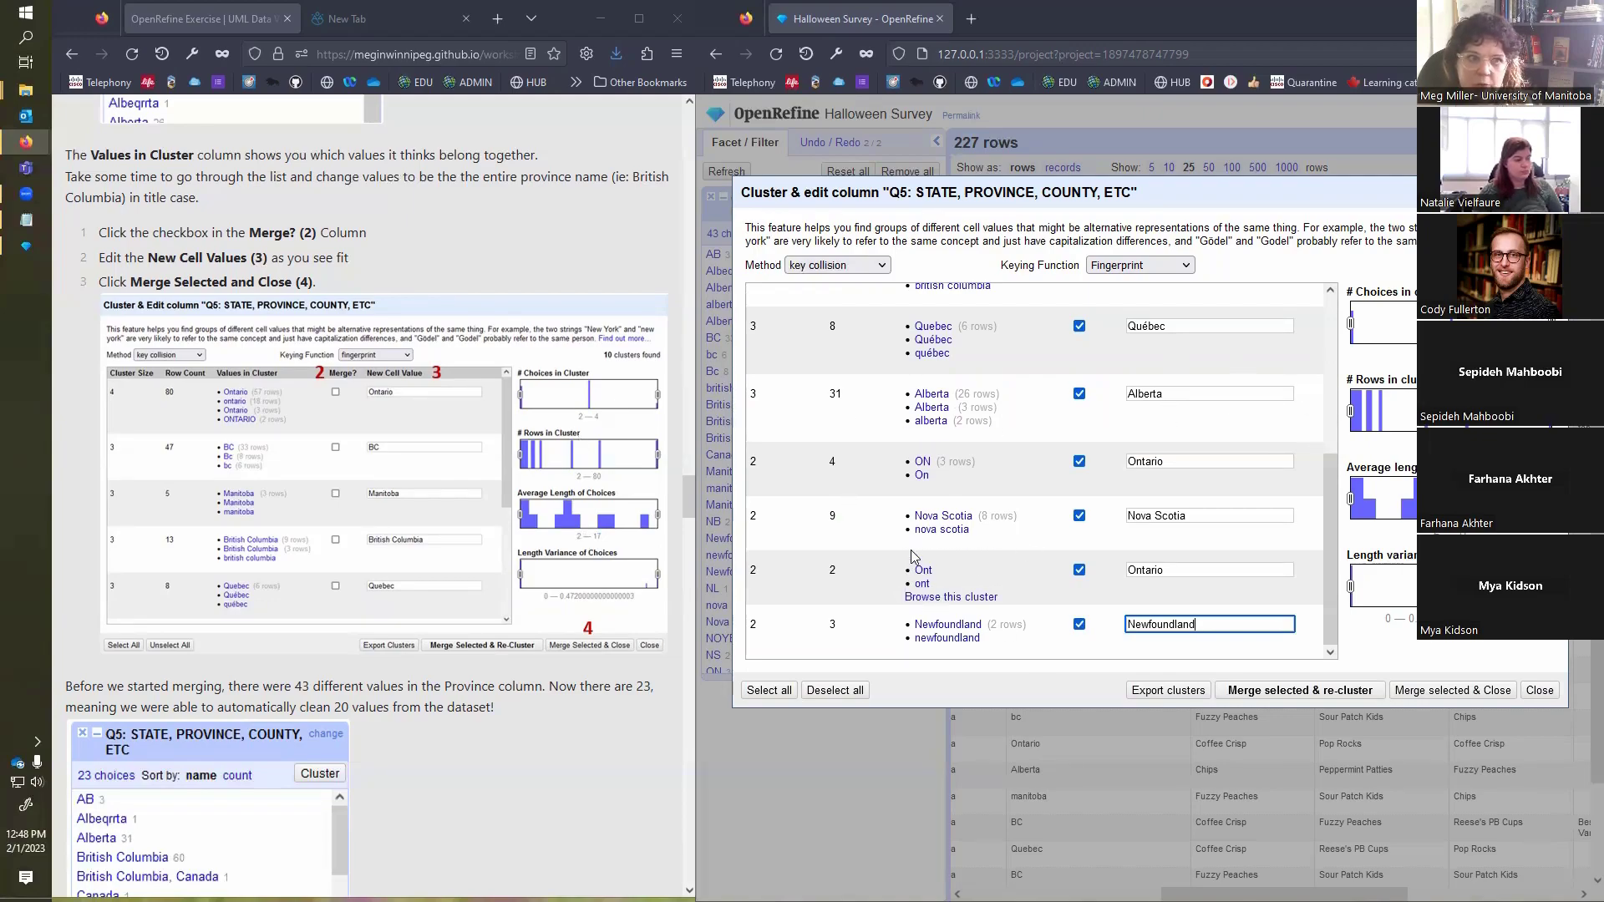
{"action": "left_click", "coordinate": [1440, 696]}
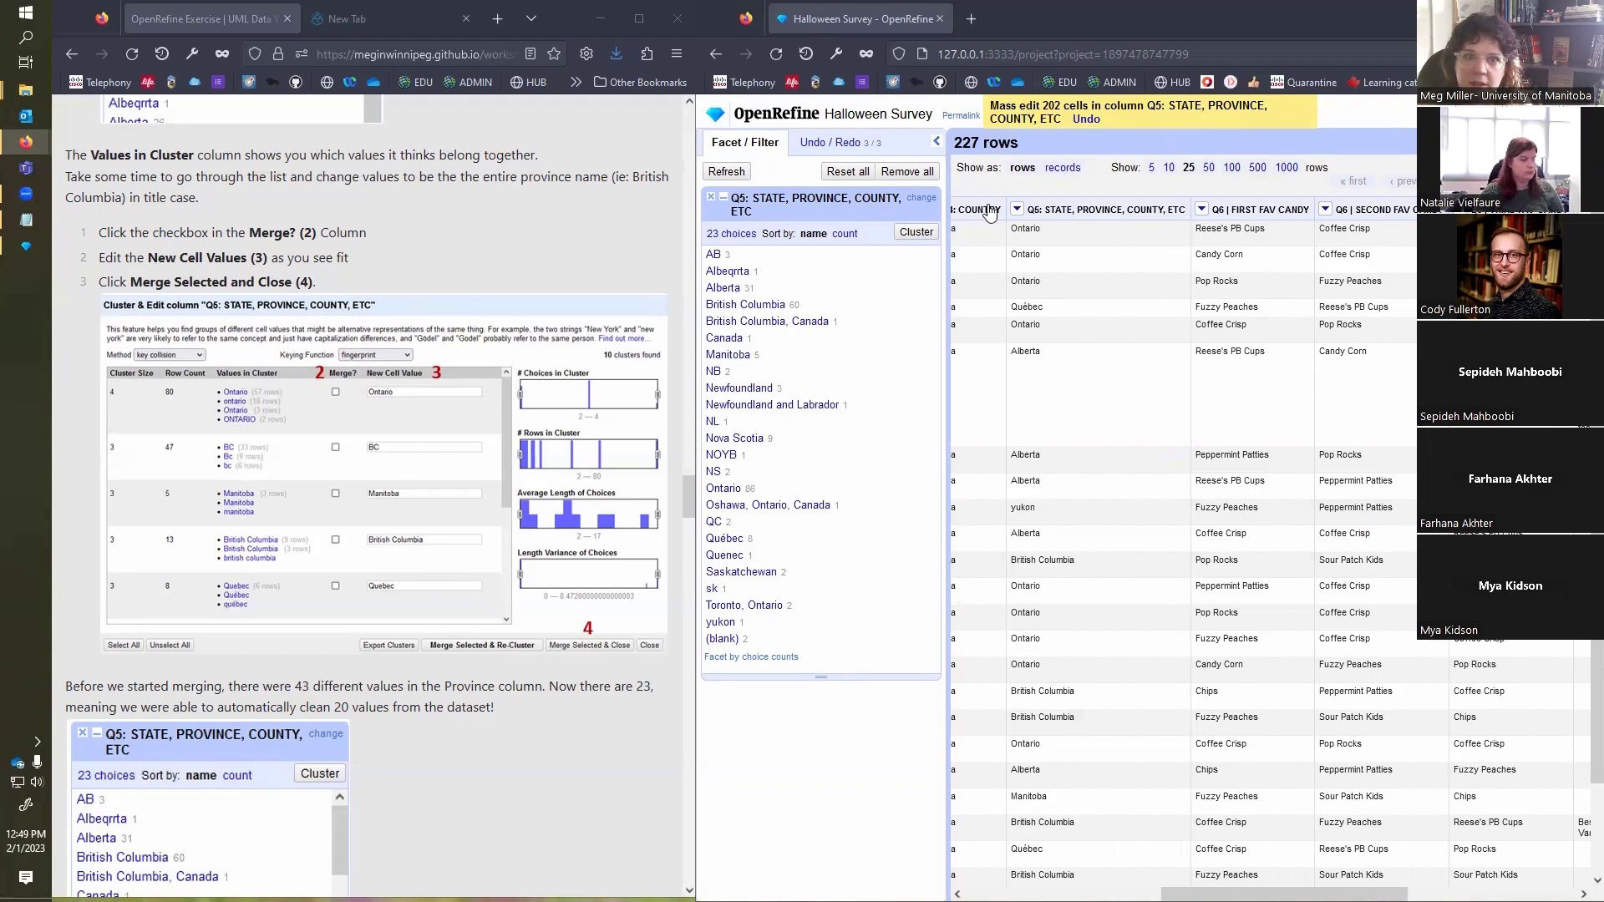
Step: Read the exercise's notes on the merged province values and its instructions for joining the favourite candy columns
{"action": "scroll", "coordinate": [438, 744], "scroll_direction": "down", "scroll_amount": 3}
{"action": "scroll", "coordinate": [446, 743], "scroll_direction": "down", "scroll_amount": 3}
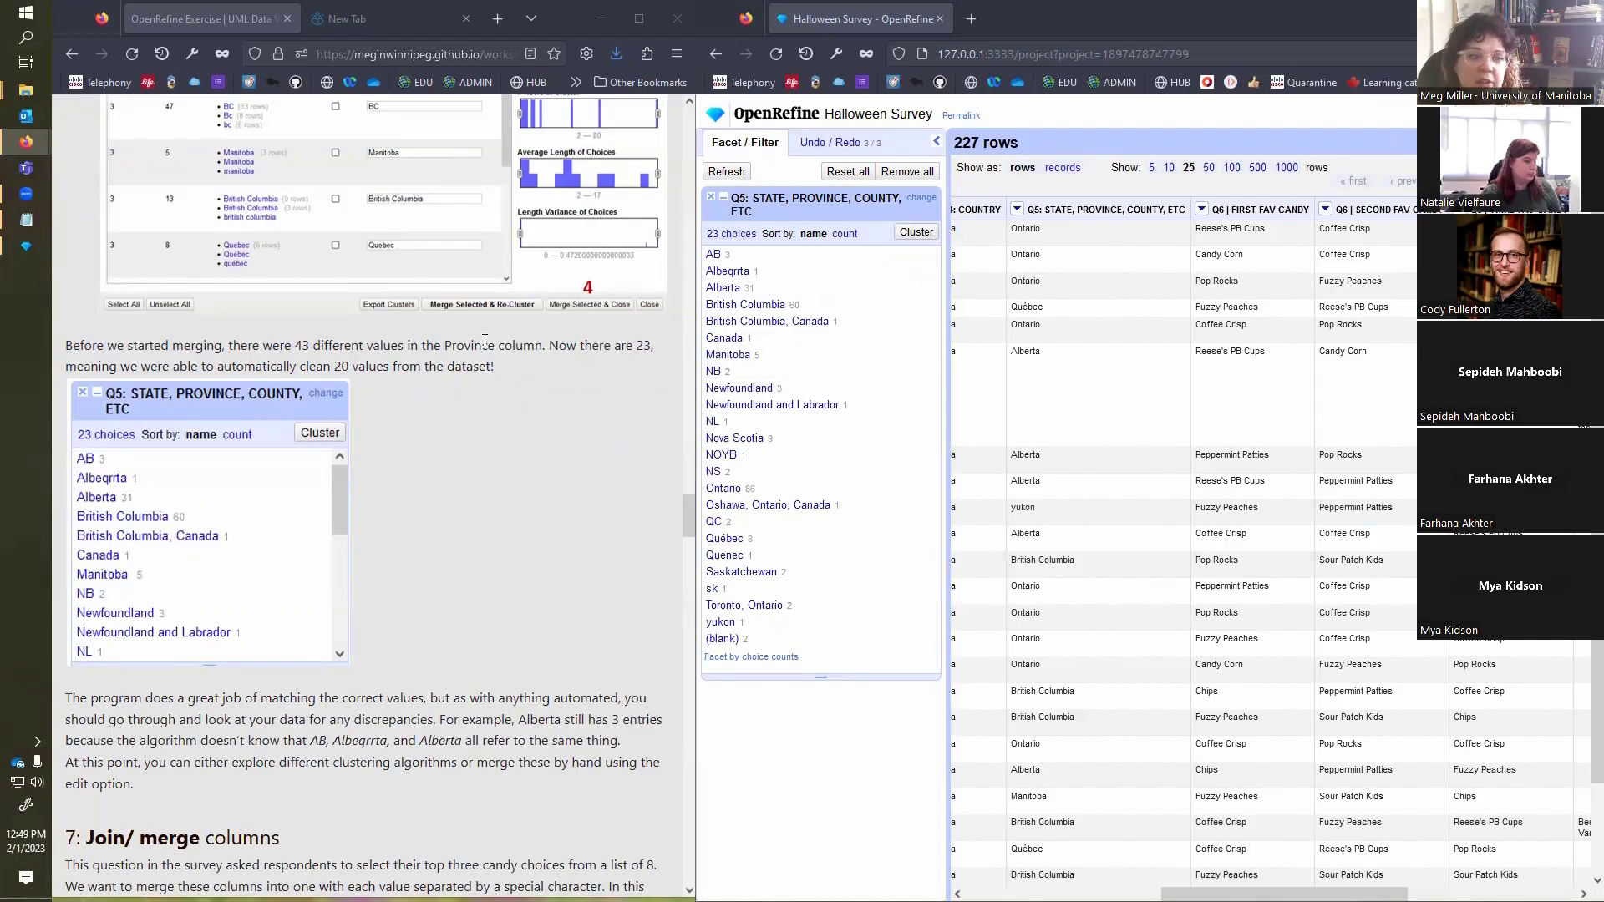
{"action": "scroll", "coordinate": [484, 341], "scroll_direction": "down", "scroll_amount": 3}
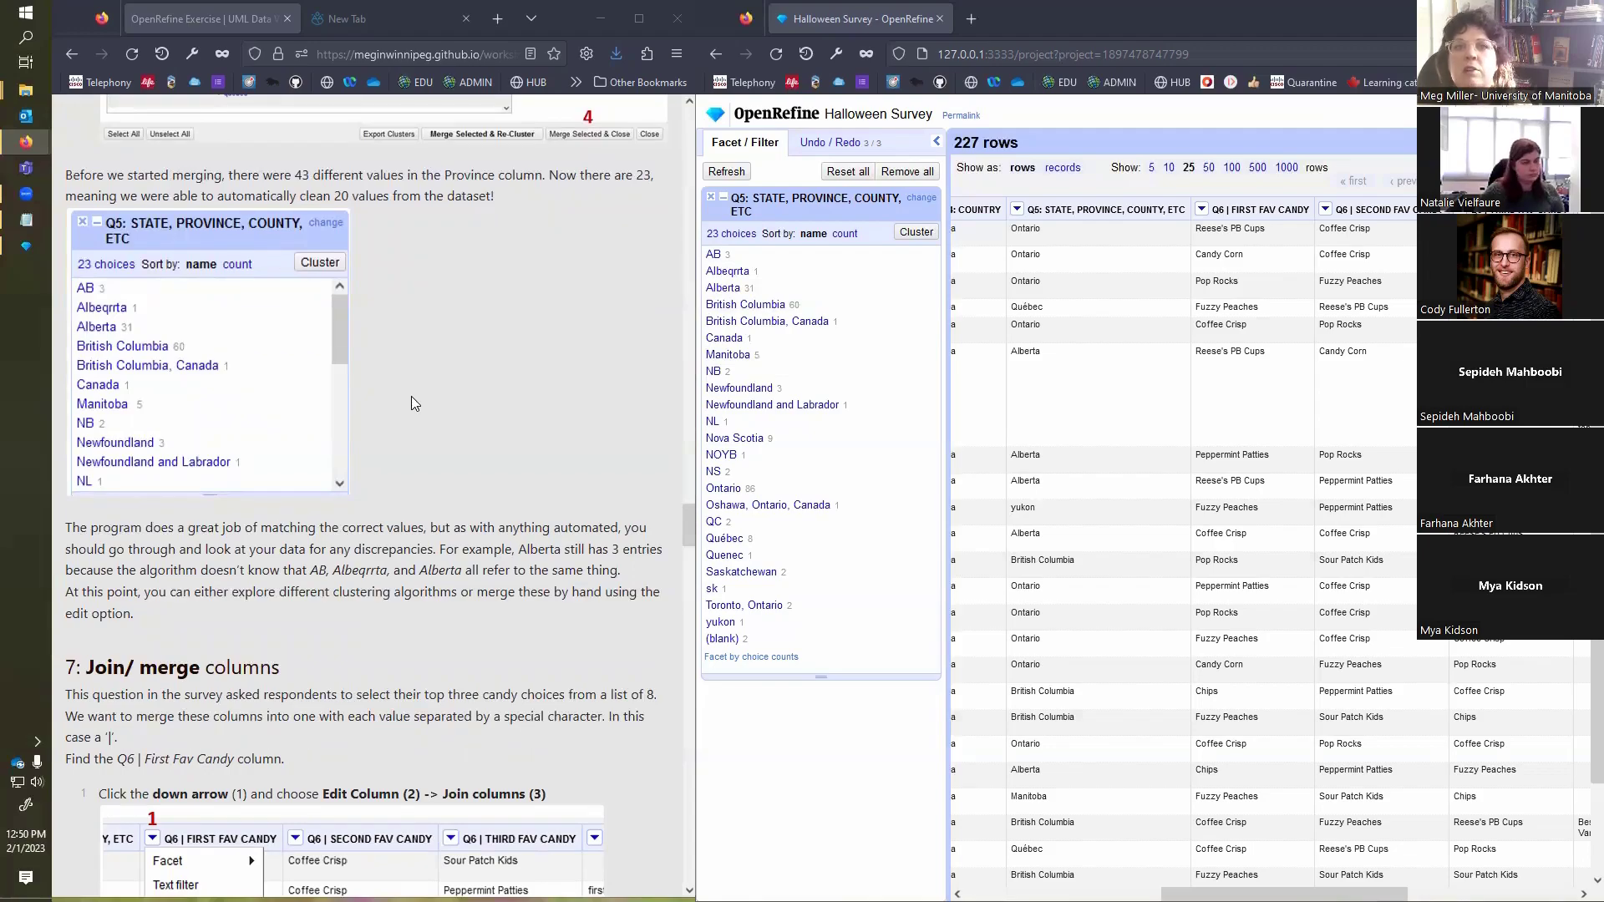
{"action": "scroll", "coordinate": [520, 407], "scroll_direction": "down", "scroll_amount": 5}
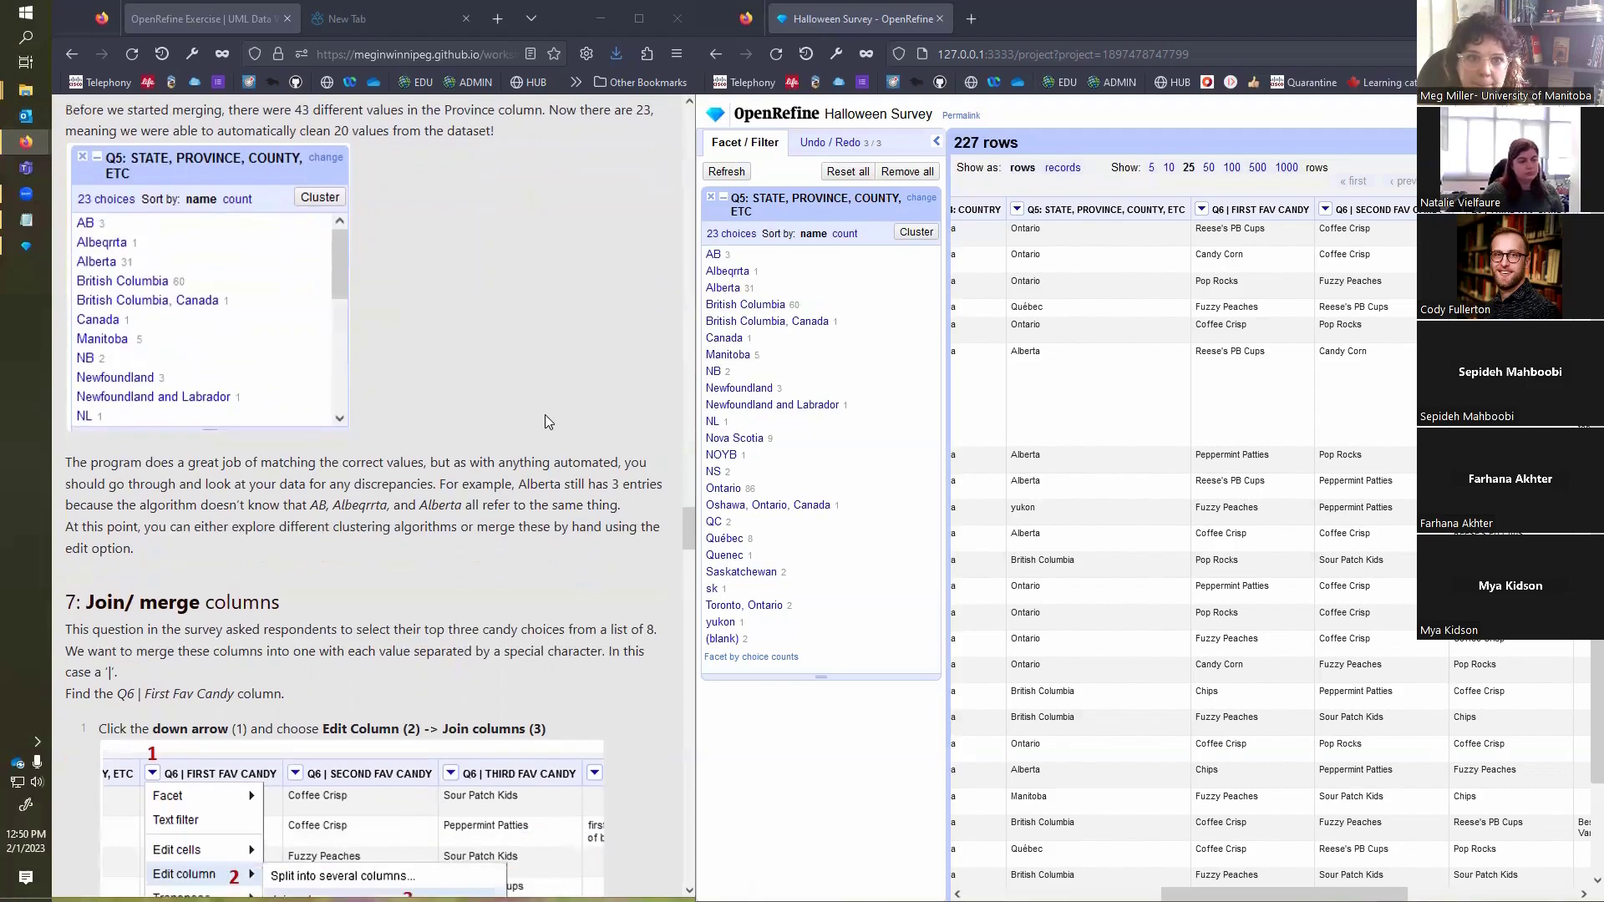
{"action": "scroll", "coordinate": [546, 420], "scroll_direction": "down", "scroll_amount": 3}
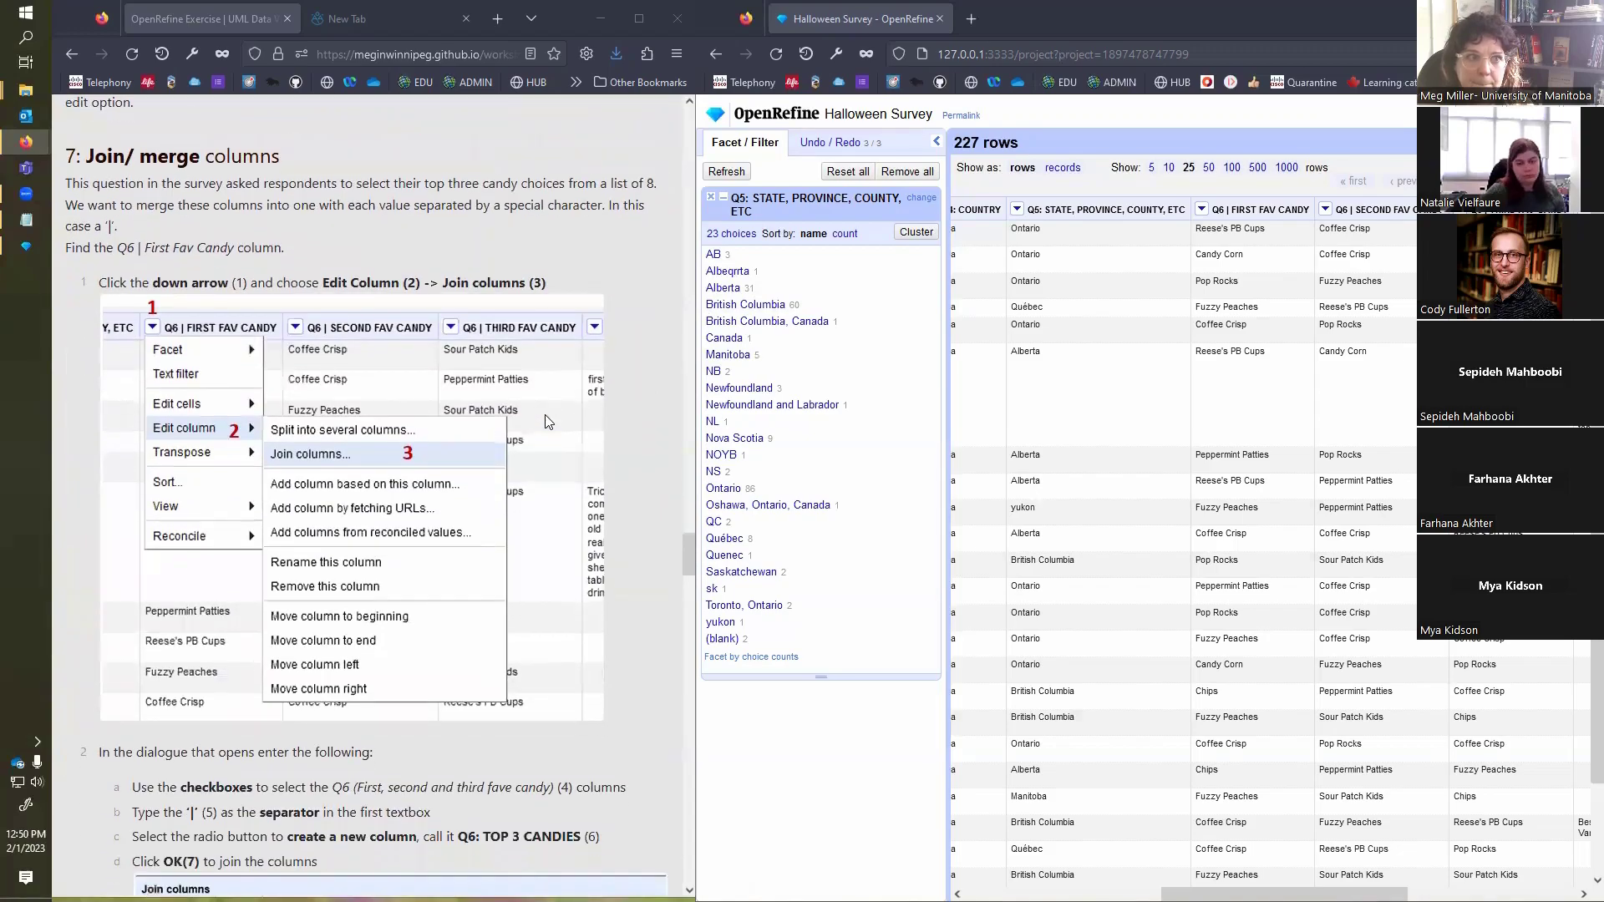
{"action": "scroll", "coordinate": [548, 422], "scroll_direction": "up", "scroll_amount": 2}
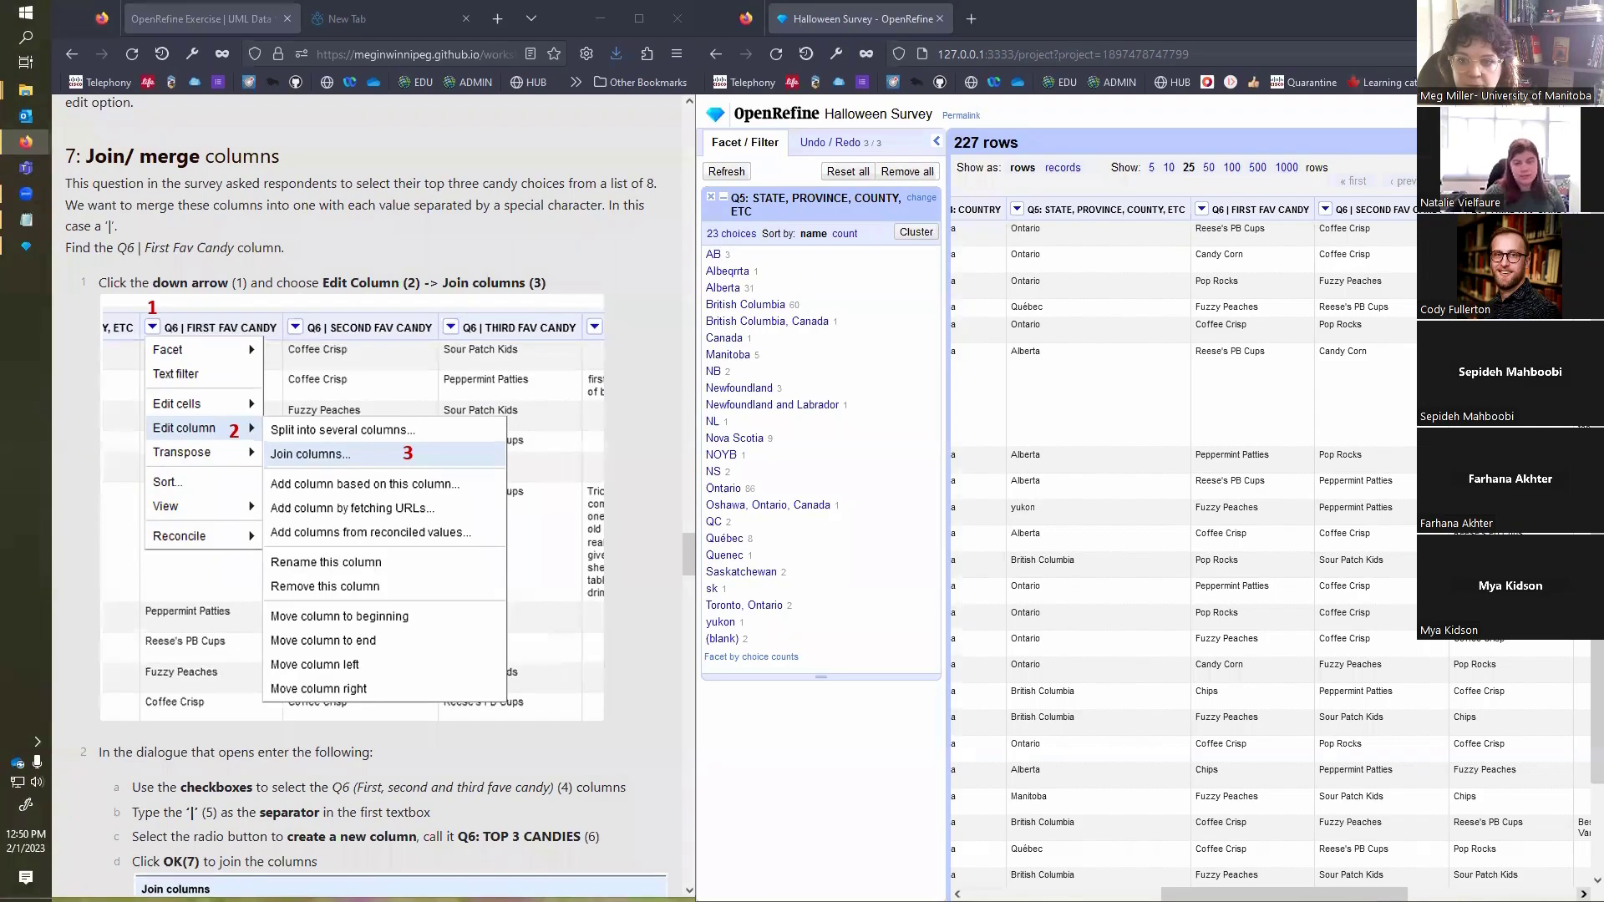
Step: Open the Join columns dialog for the Q6 | FIRST FAV CANDY column
{"action": "left_click", "coordinate": [1584, 894]}
{"action": "left_click", "coordinate": [1583, 895]}
{"action": "left_click", "coordinate": [1584, 894]}
{"action": "left_click", "coordinate": [1584, 895]}
{"action": "left_click", "coordinate": [1584, 894]}
{"action": "left_click", "coordinate": [1583, 895]}
{"action": "left_click", "coordinate": [1584, 895]}
{"action": "left_click", "coordinate": [1583, 895]}
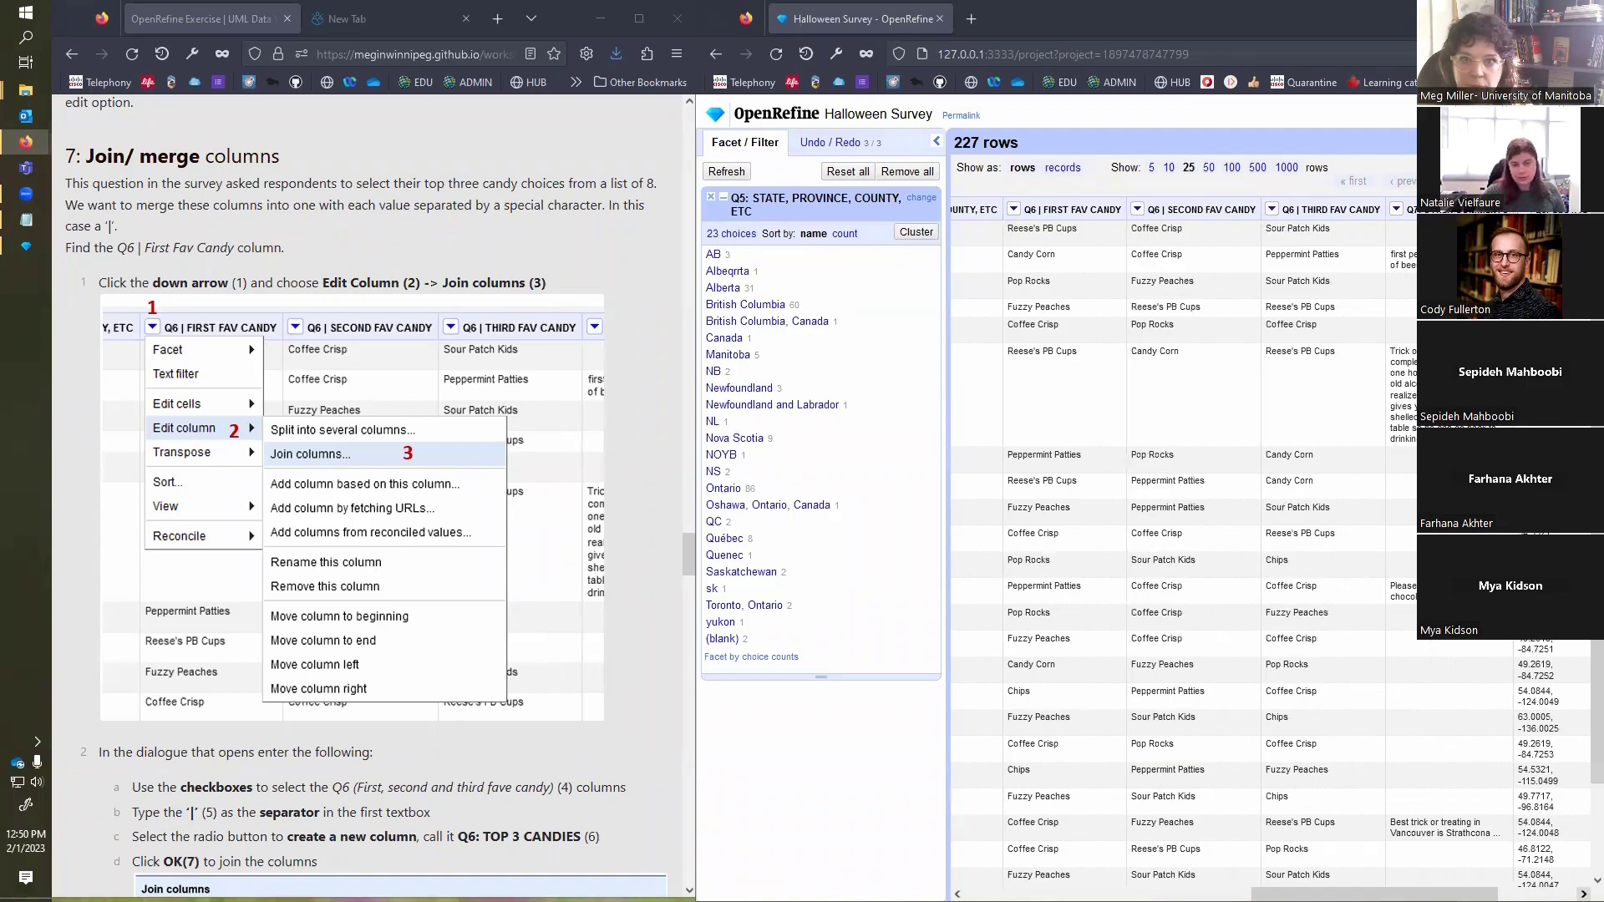
{"action": "left_click", "coordinate": [1584, 895]}
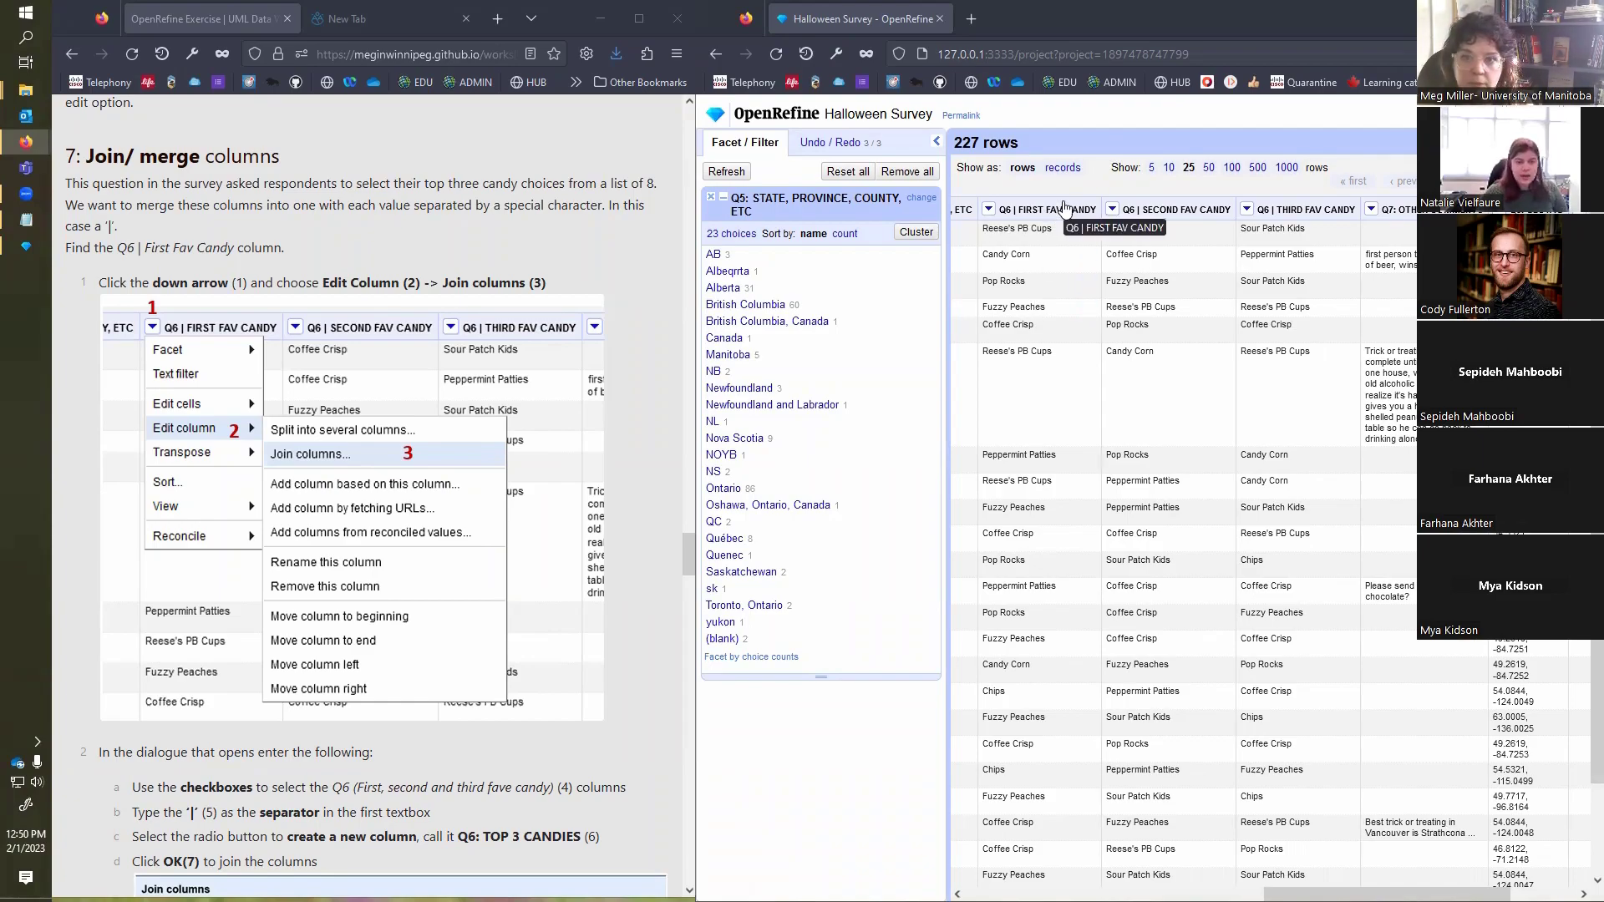
{"action": "left_click", "coordinate": [989, 210]}
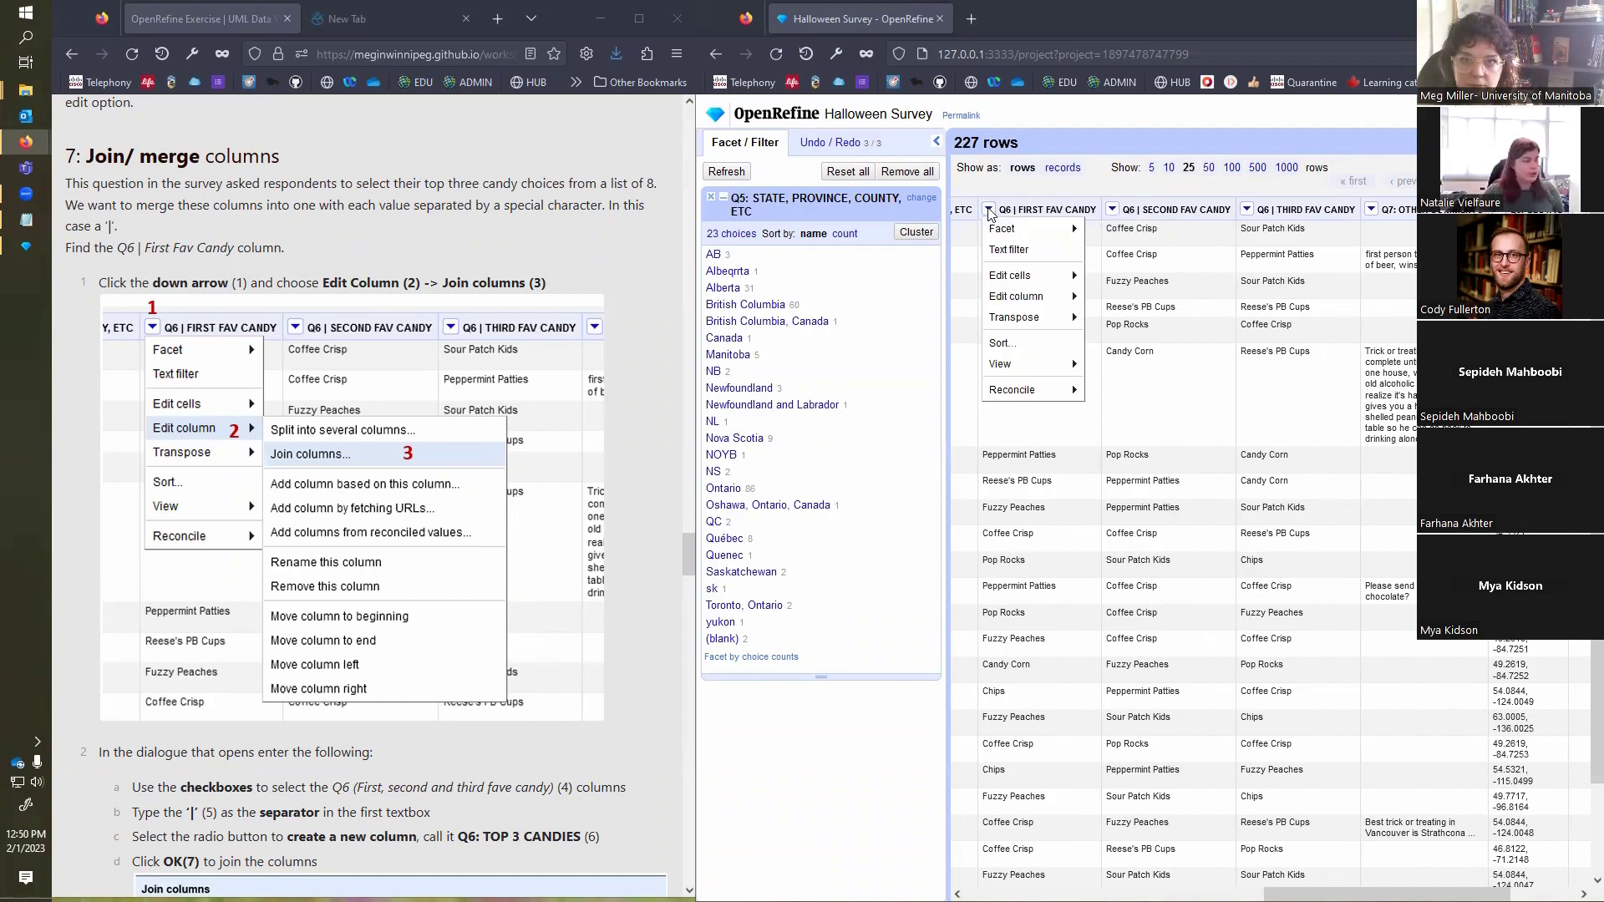
{"action": "mouse_move", "coordinate": [1018, 299]}
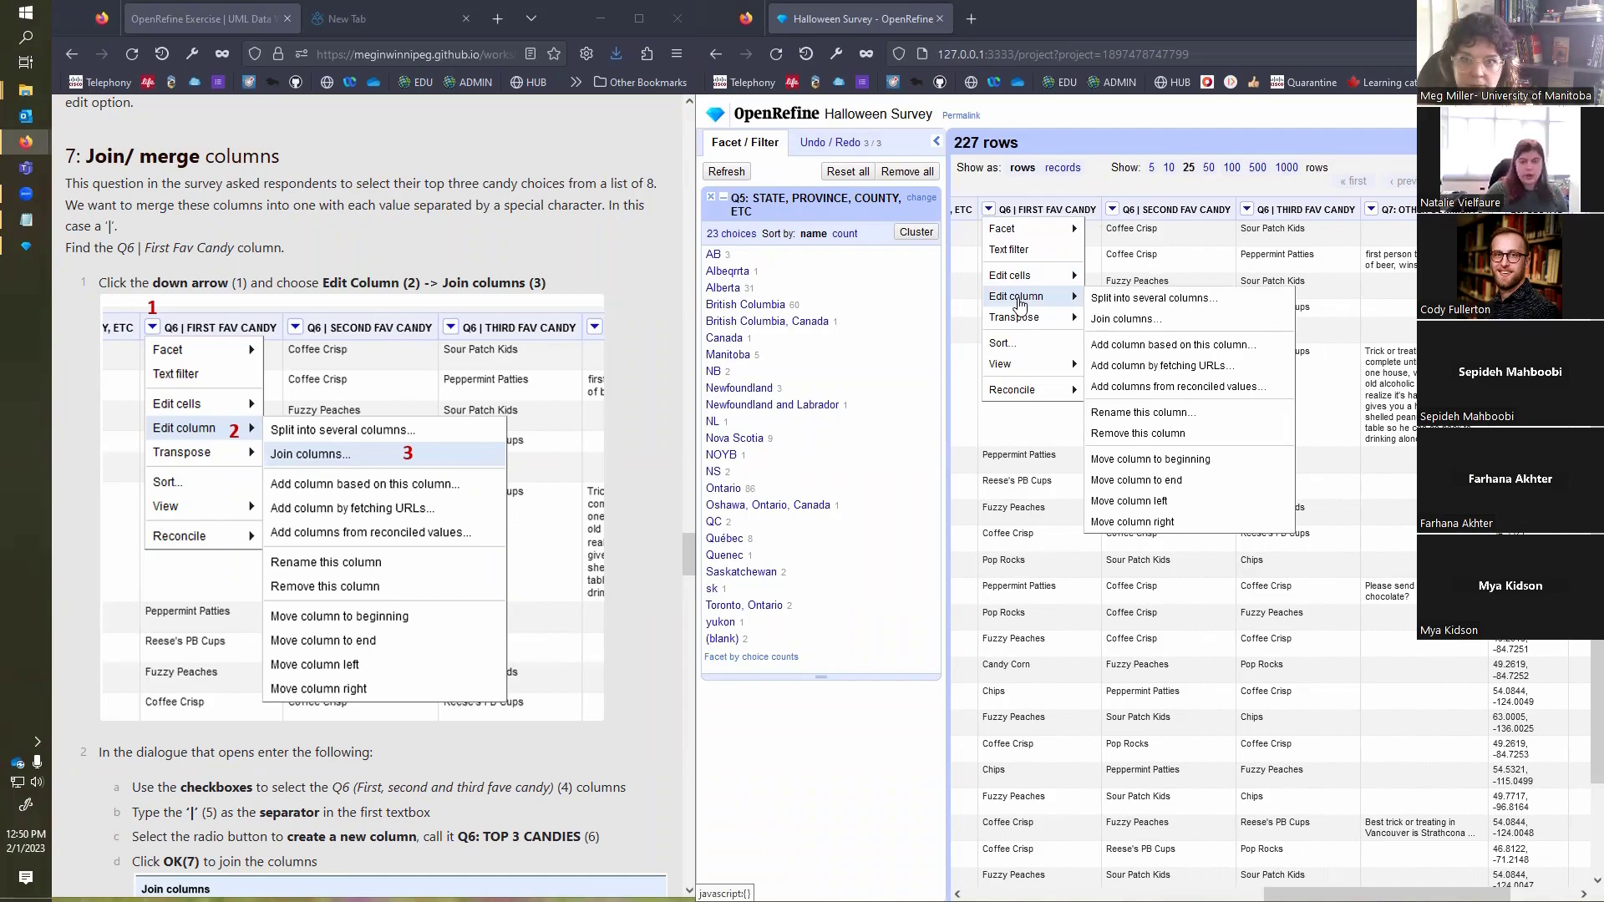
{"action": "left_click", "coordinate": [1124, 319]}
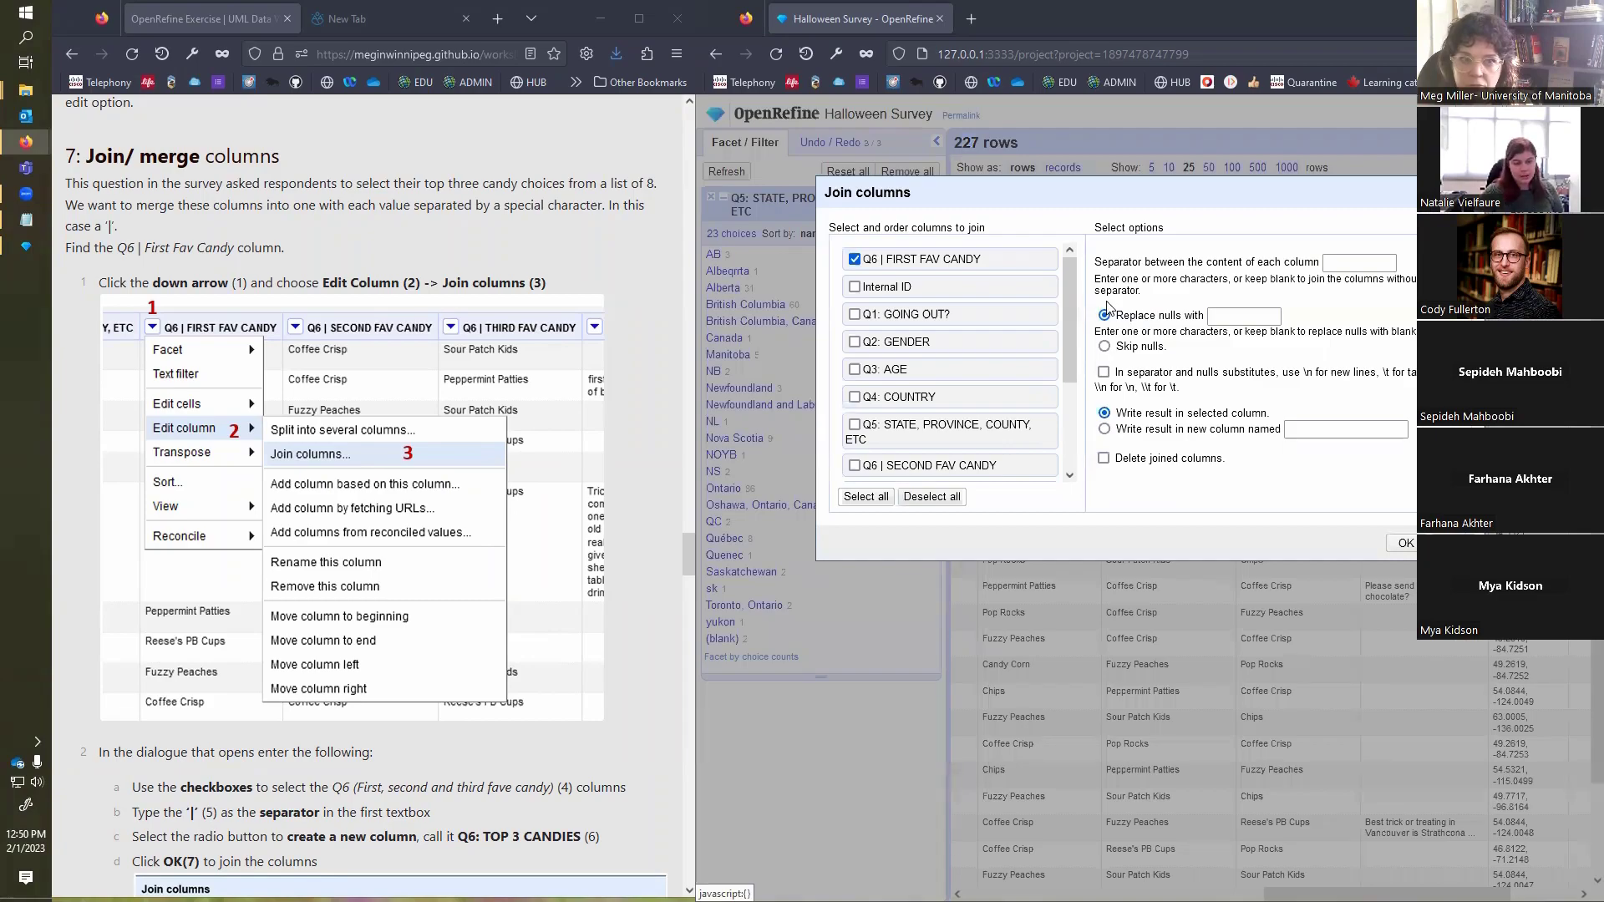
Step: Add Q6 | SECOND FAV CANDY and Q6 | THIRD FAV CANDY to the join and set the separator to |
{"action": "scroll", "coordinate": [289, 411], "scroll_direction": "down", "scroll_amount": 5}
{"action": "scroll", "coordinate": [286, 407], "scroll_direction": "down", "scroll_amount": 1}
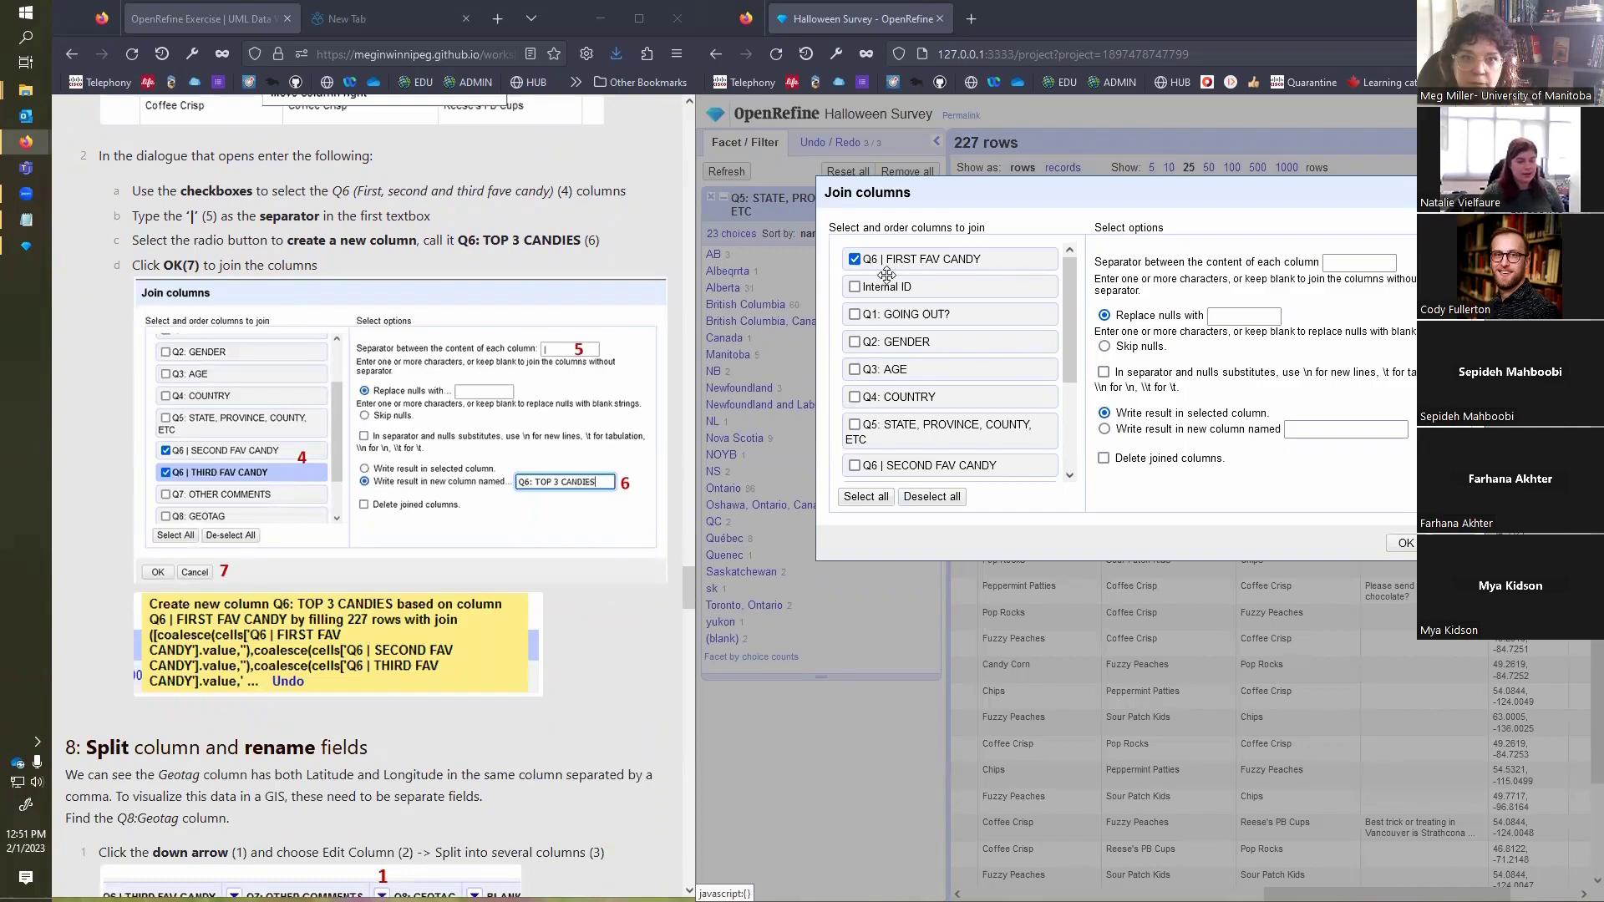
{"action": "left_click_drag", "start_coordinate": [1070, 339], "coordinate": [1073, 420]}
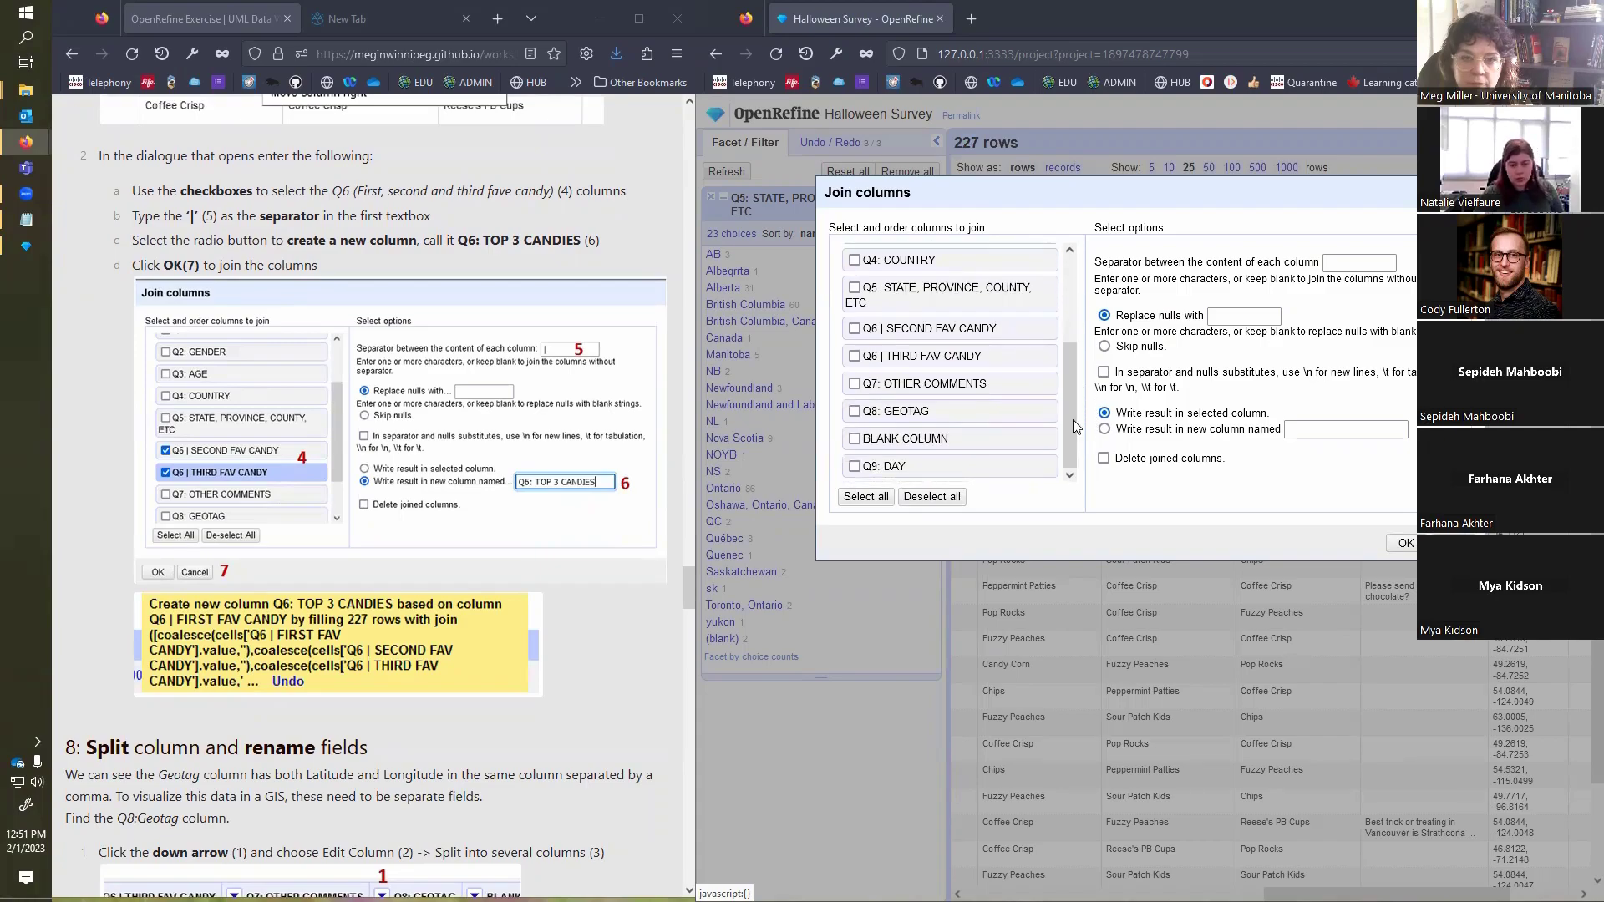
{"action": "left_click", "coordinate": [856, 330]}
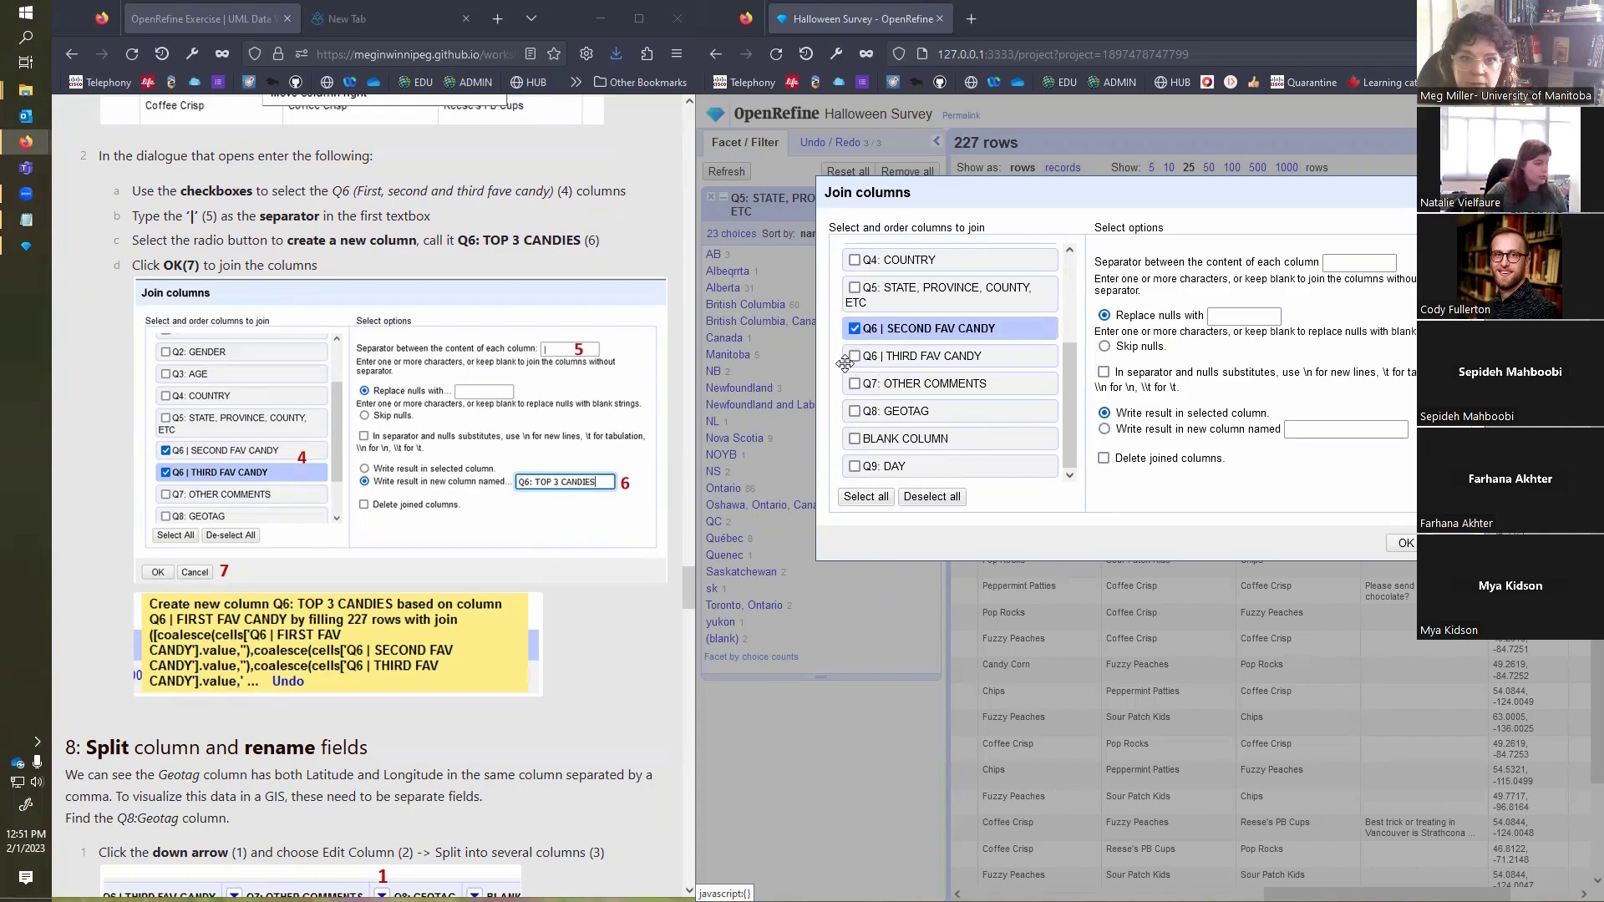
{"action": "left_click", "coordinate": [855, 357]}
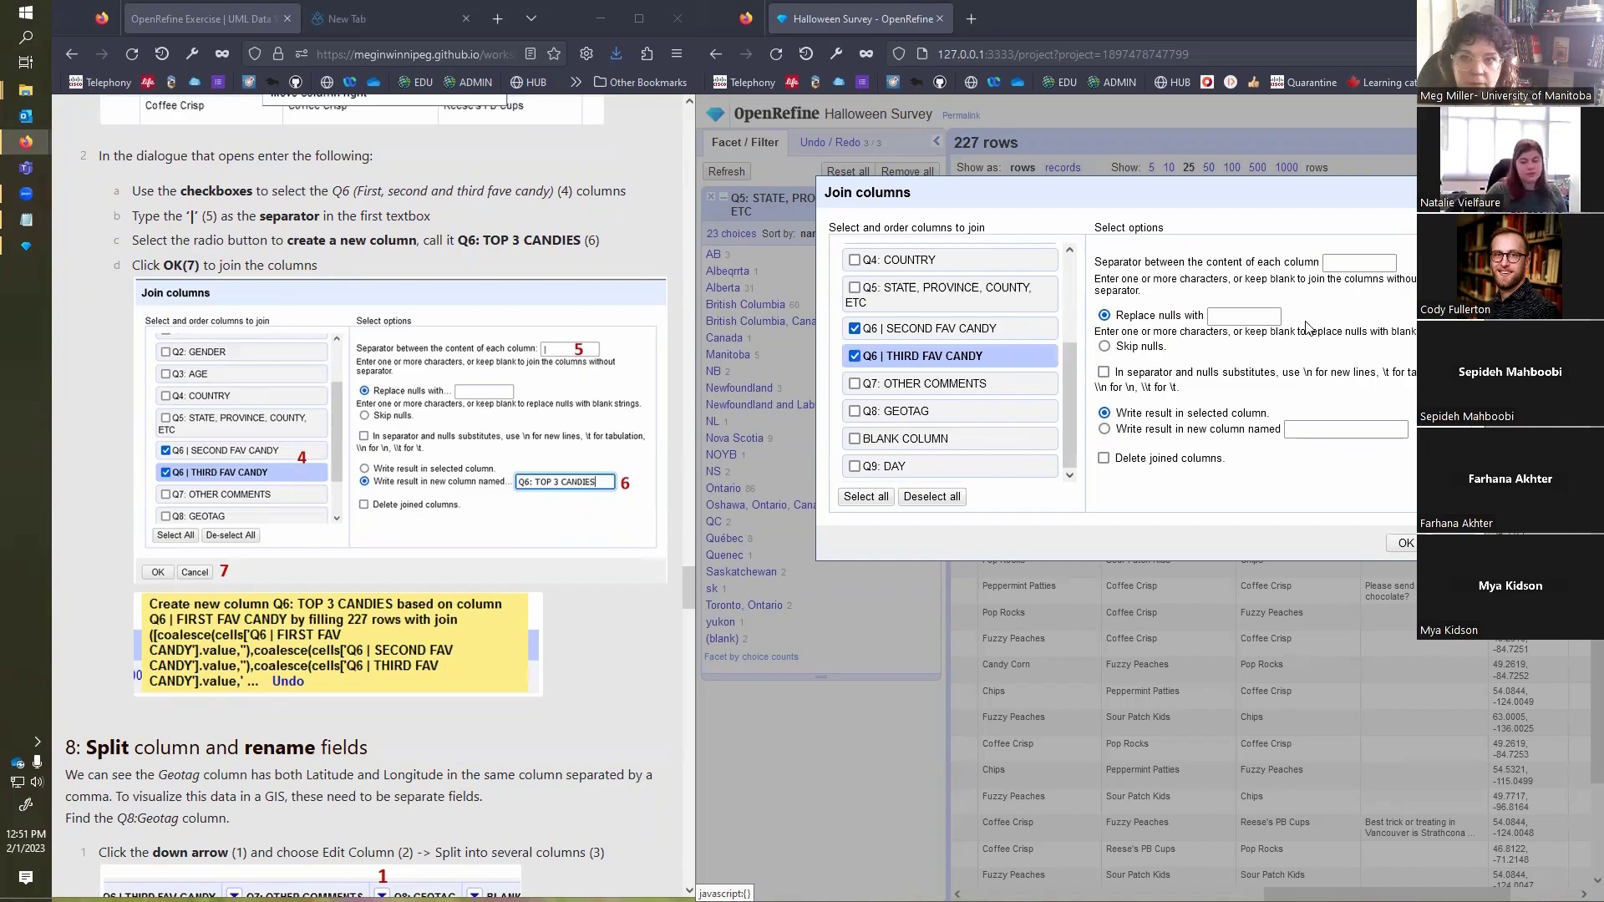
{"action": "left_click", "coordinate": [1334, 264]}
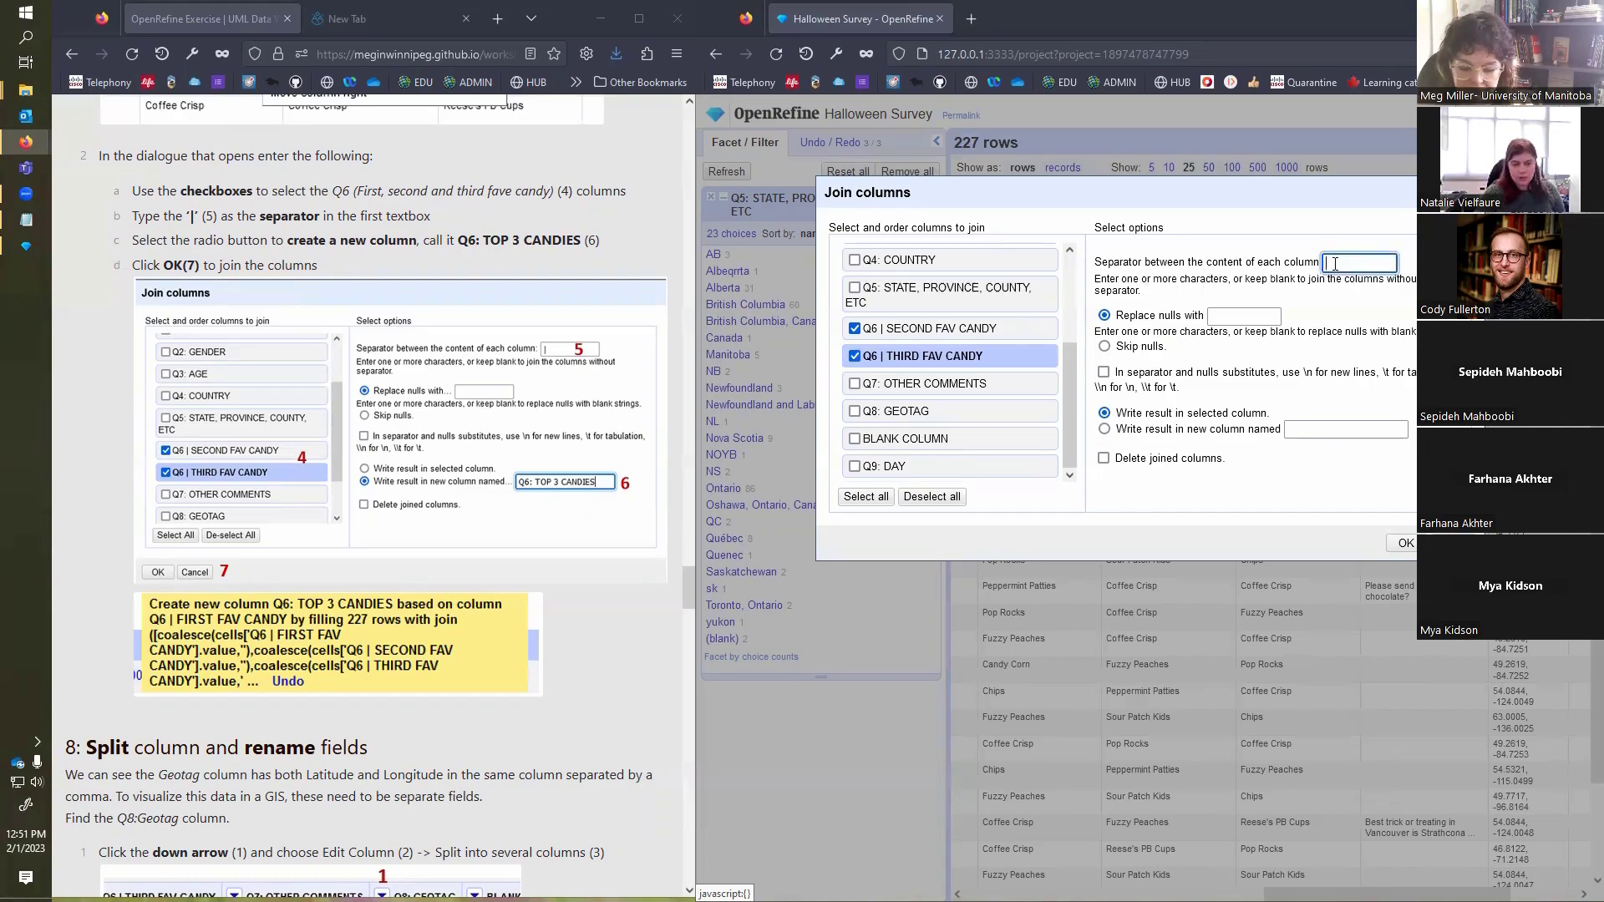
{"action": "type", "text": "|"}
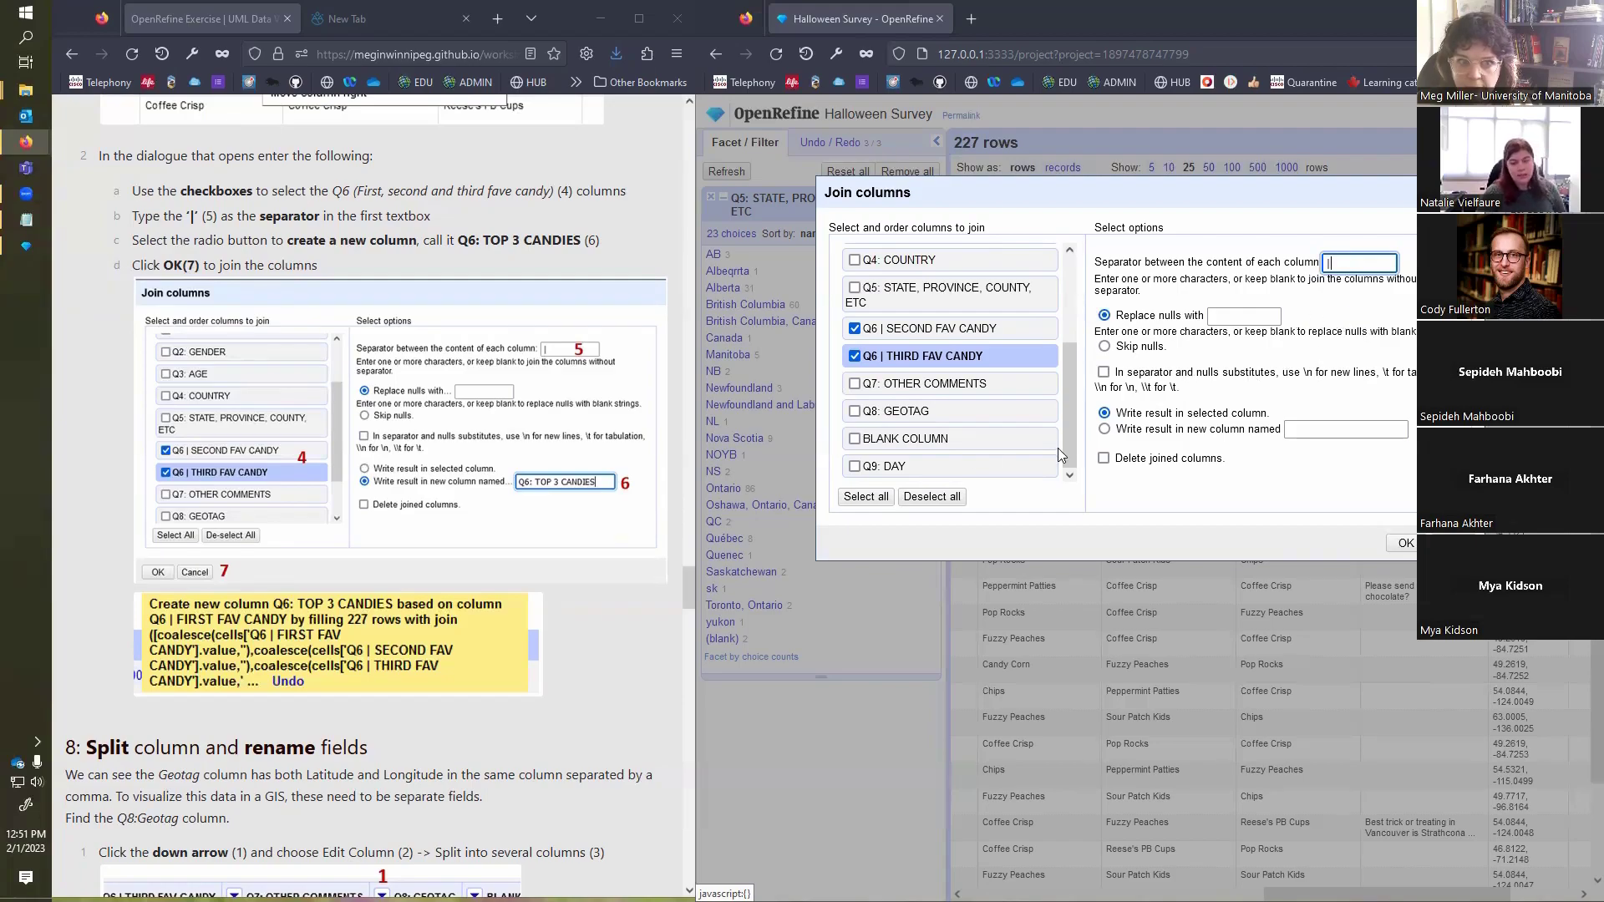
Step: Write the join result to a new column named Q6: TOP 3 CANDIES and apply the join
{"action": "left_click", "coordinate": [1104, 428]}
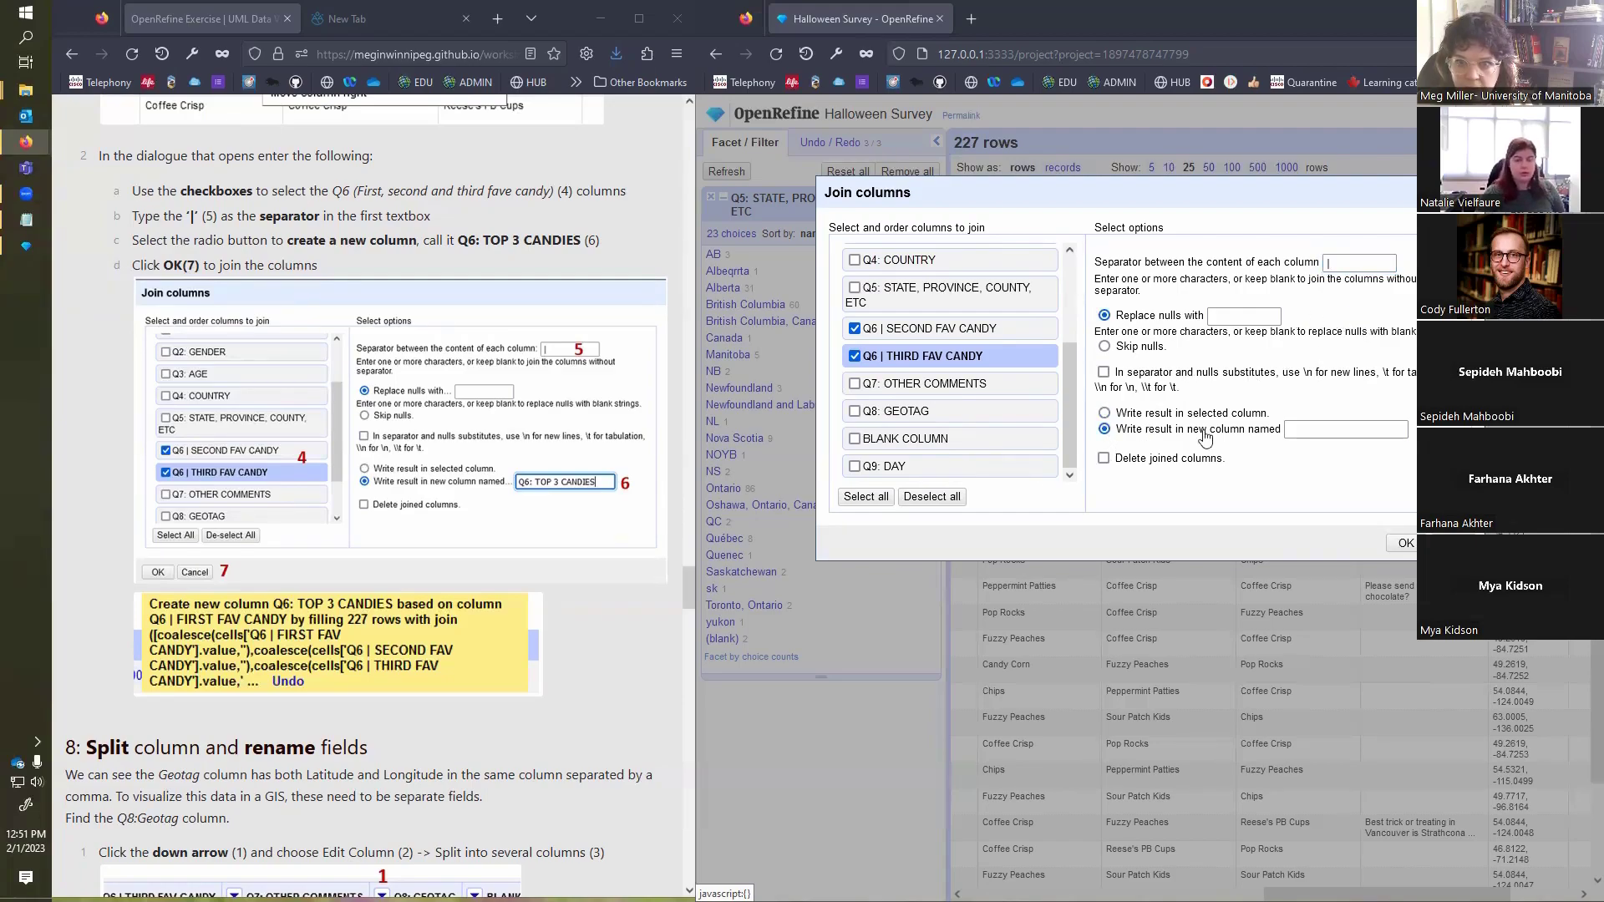
{"action": "left_click", "coordinate": [1329, 428]}
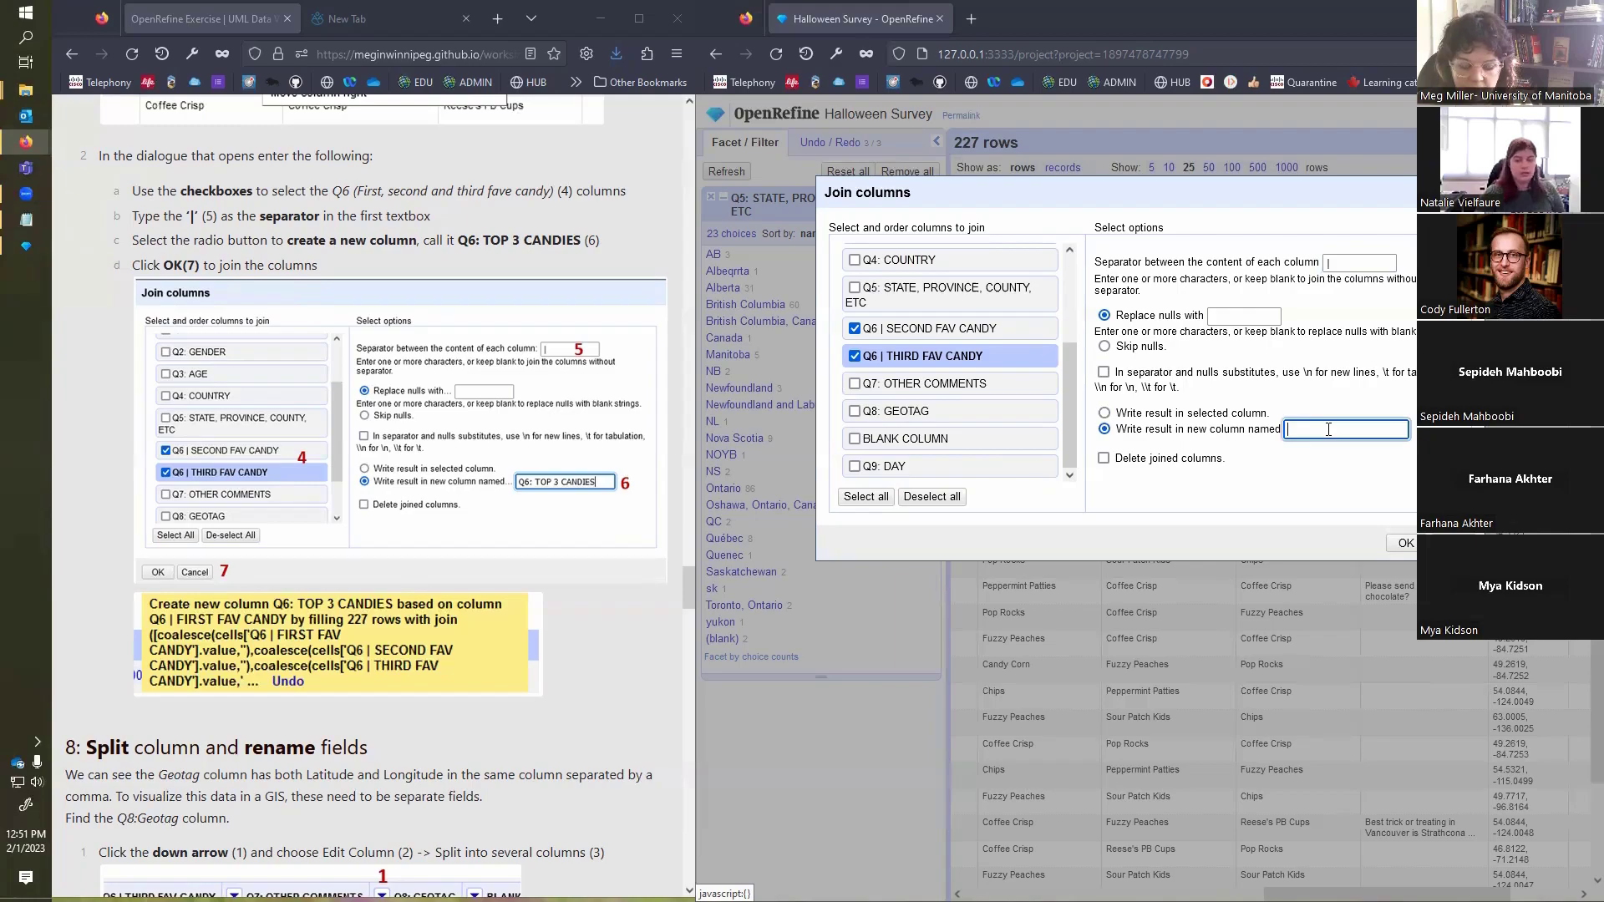
{"action": "type", "text": "Q6: T"}
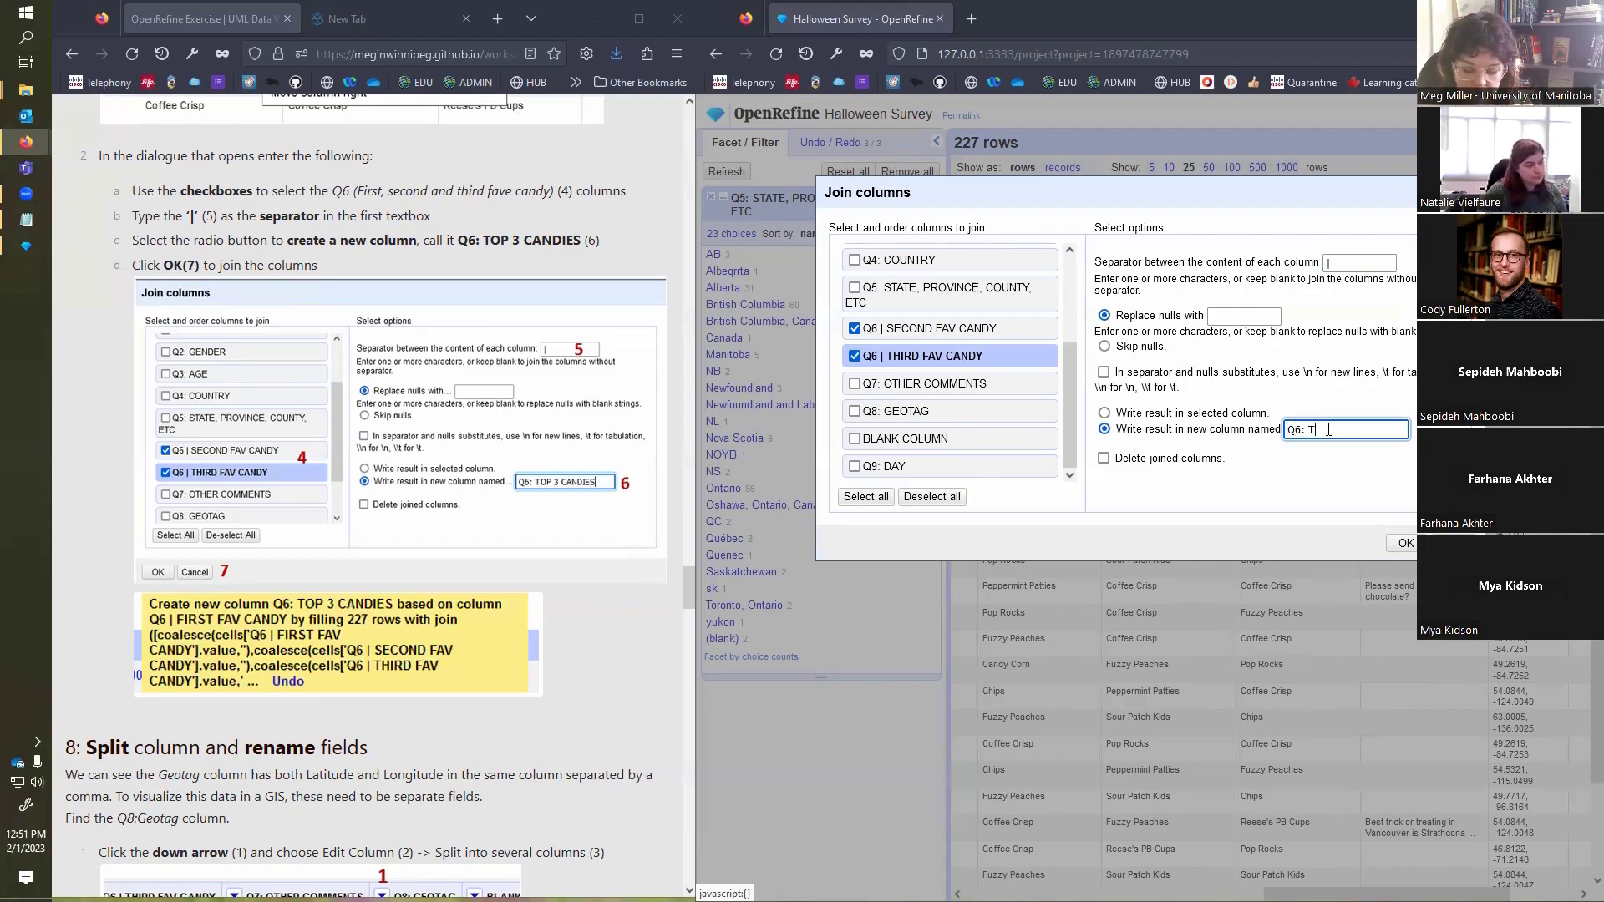
{"action": "type", "text": "OP 3 CANDIE"}
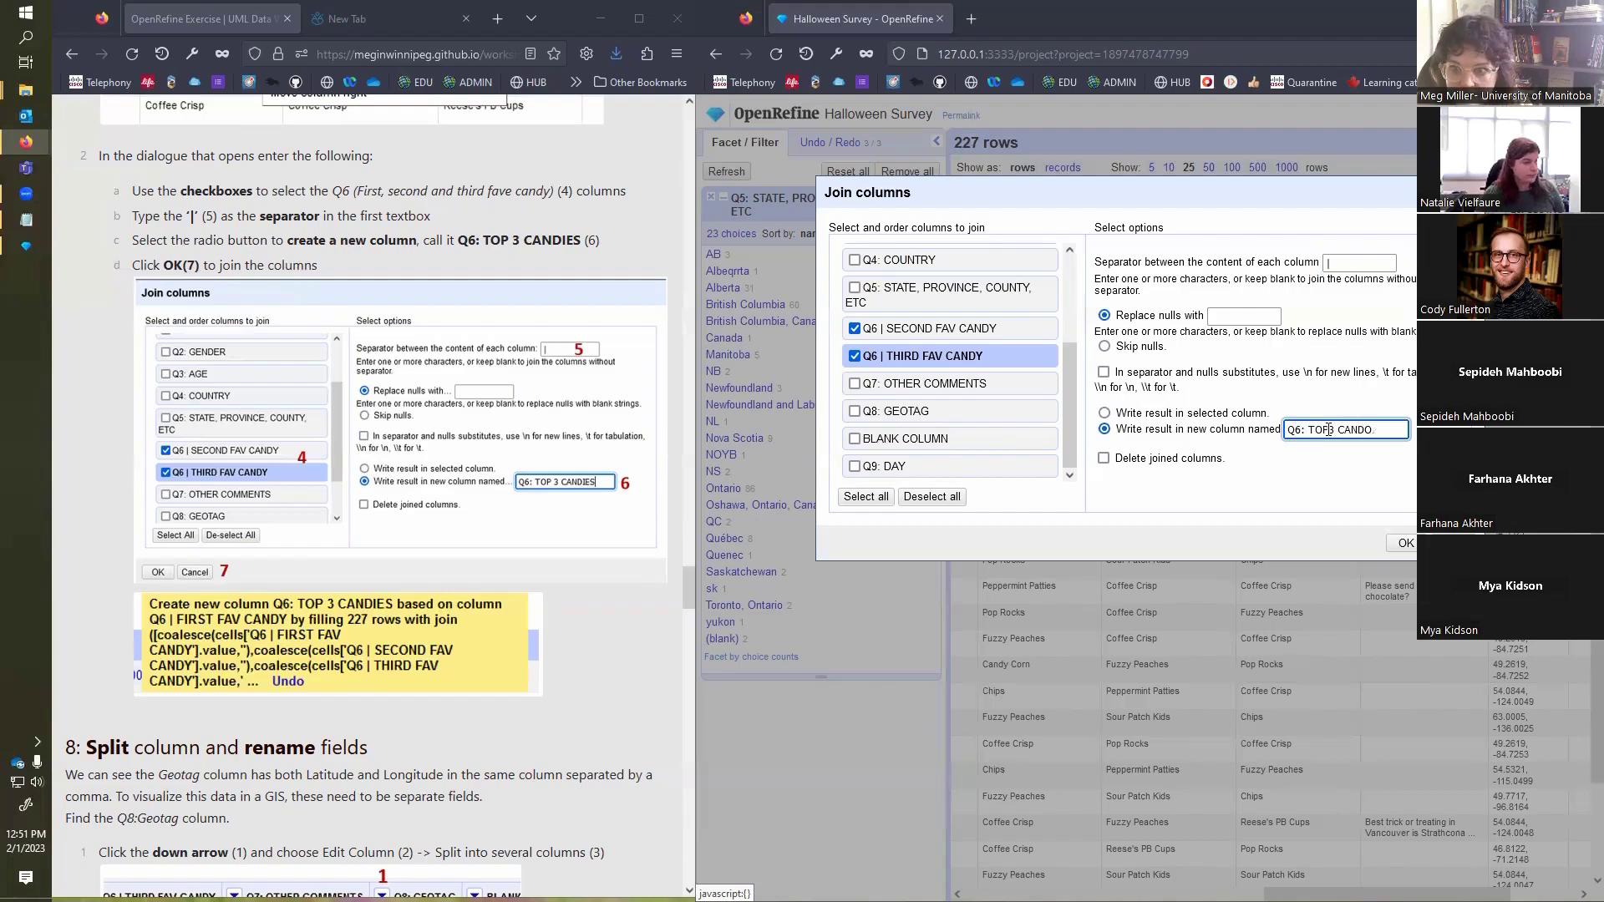
{"action": "type", "text": "S"}
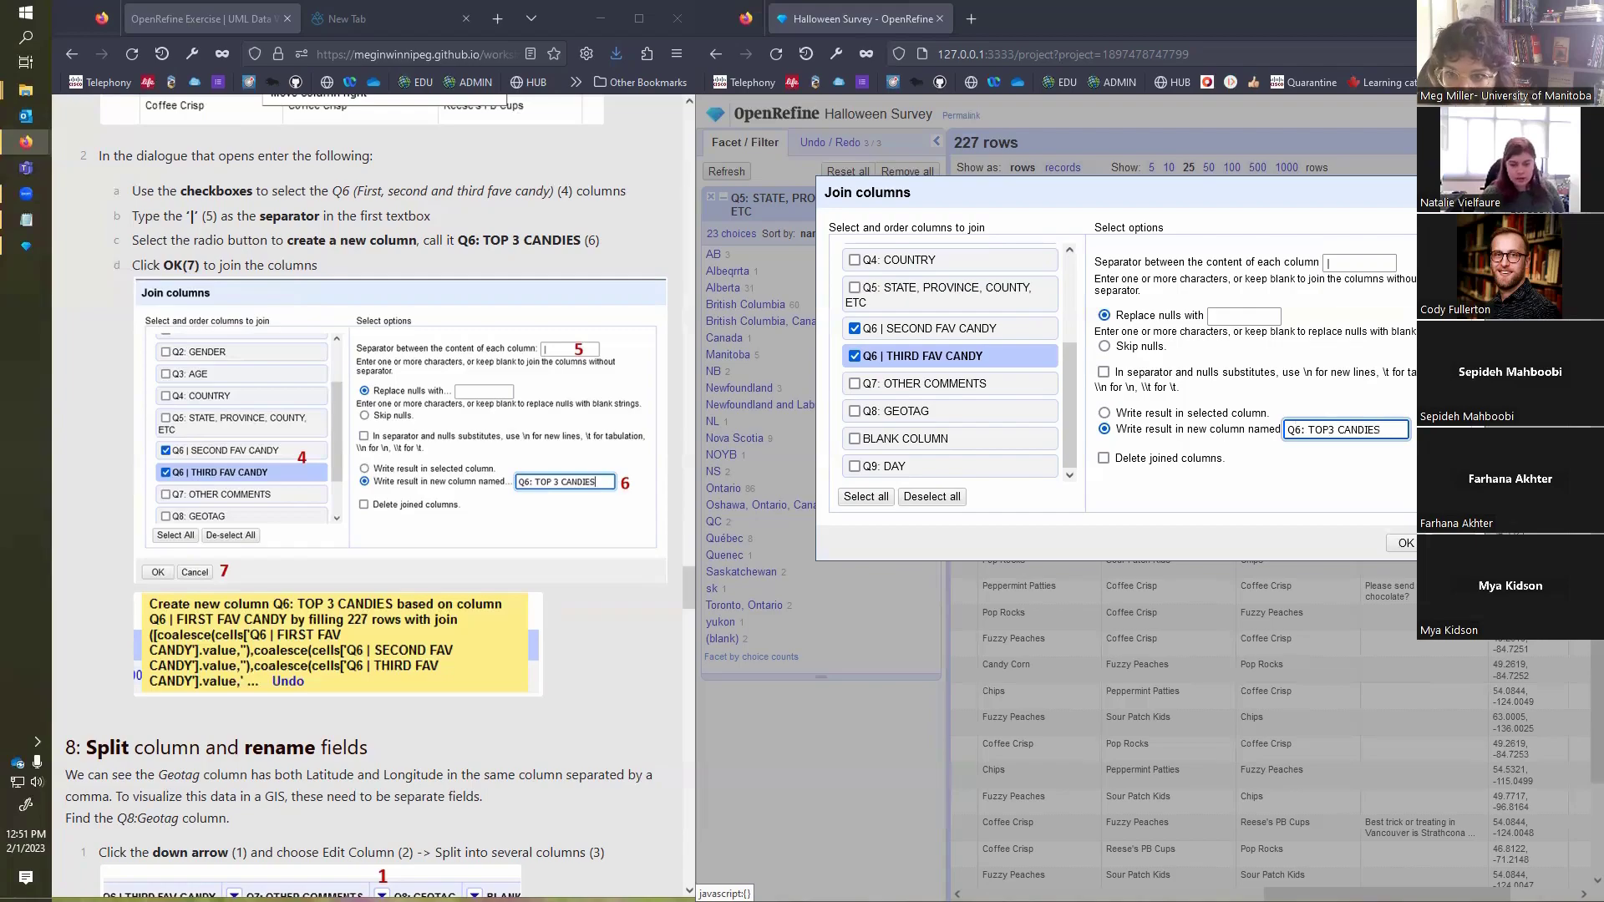
{"action": "left_click", "coordinate": [1331, 428]}
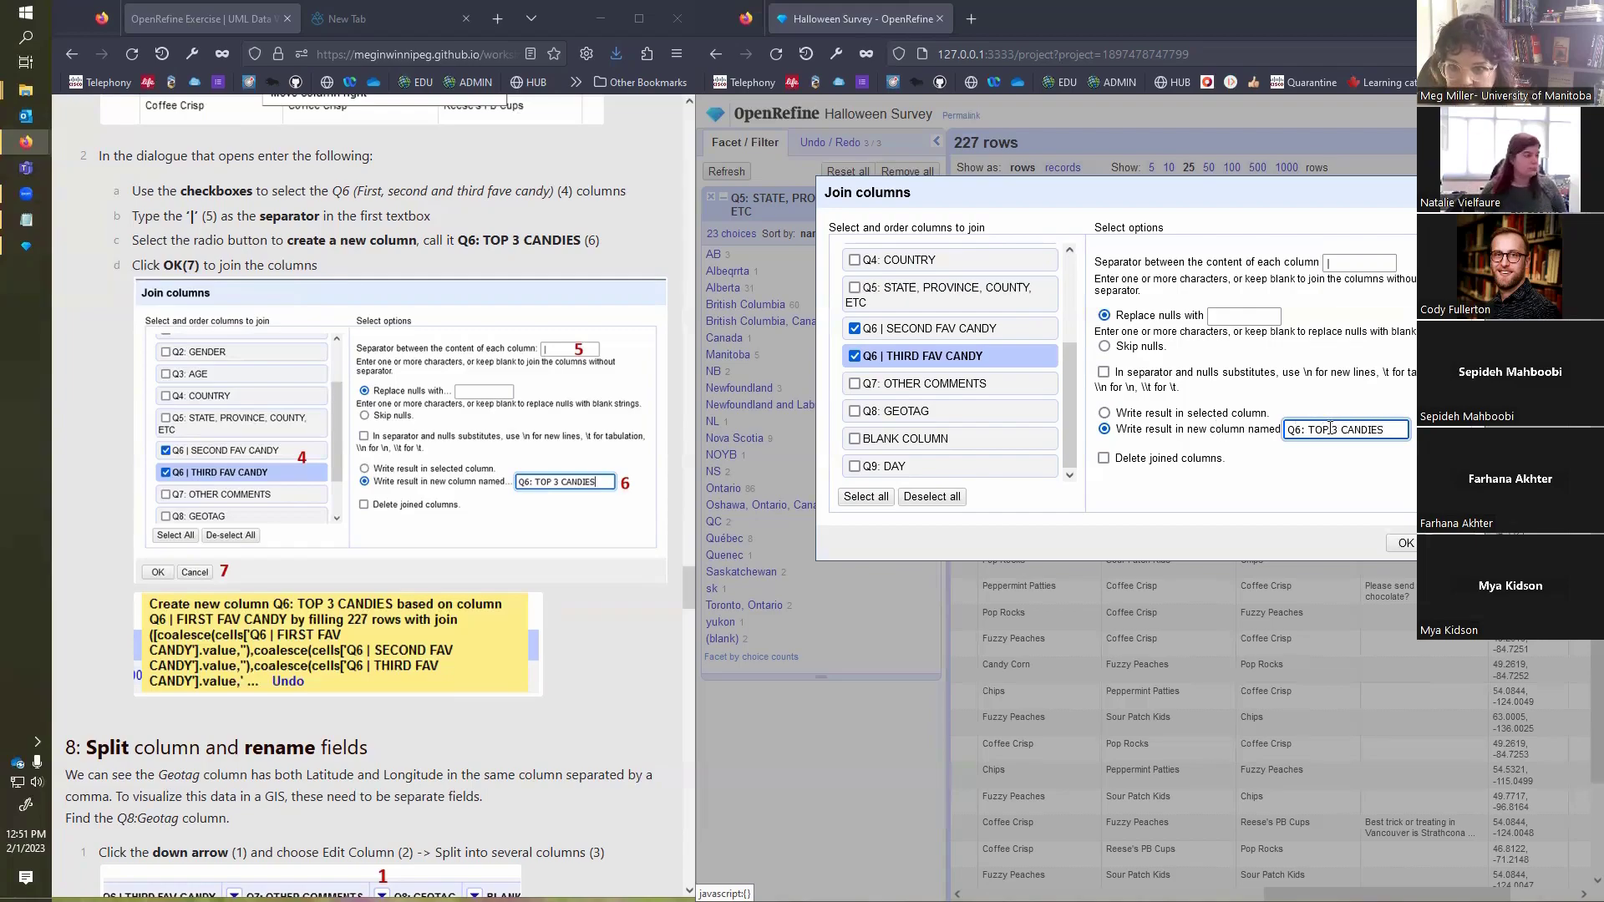
{"action": "left_click", "coordinate": [1404, 545]}
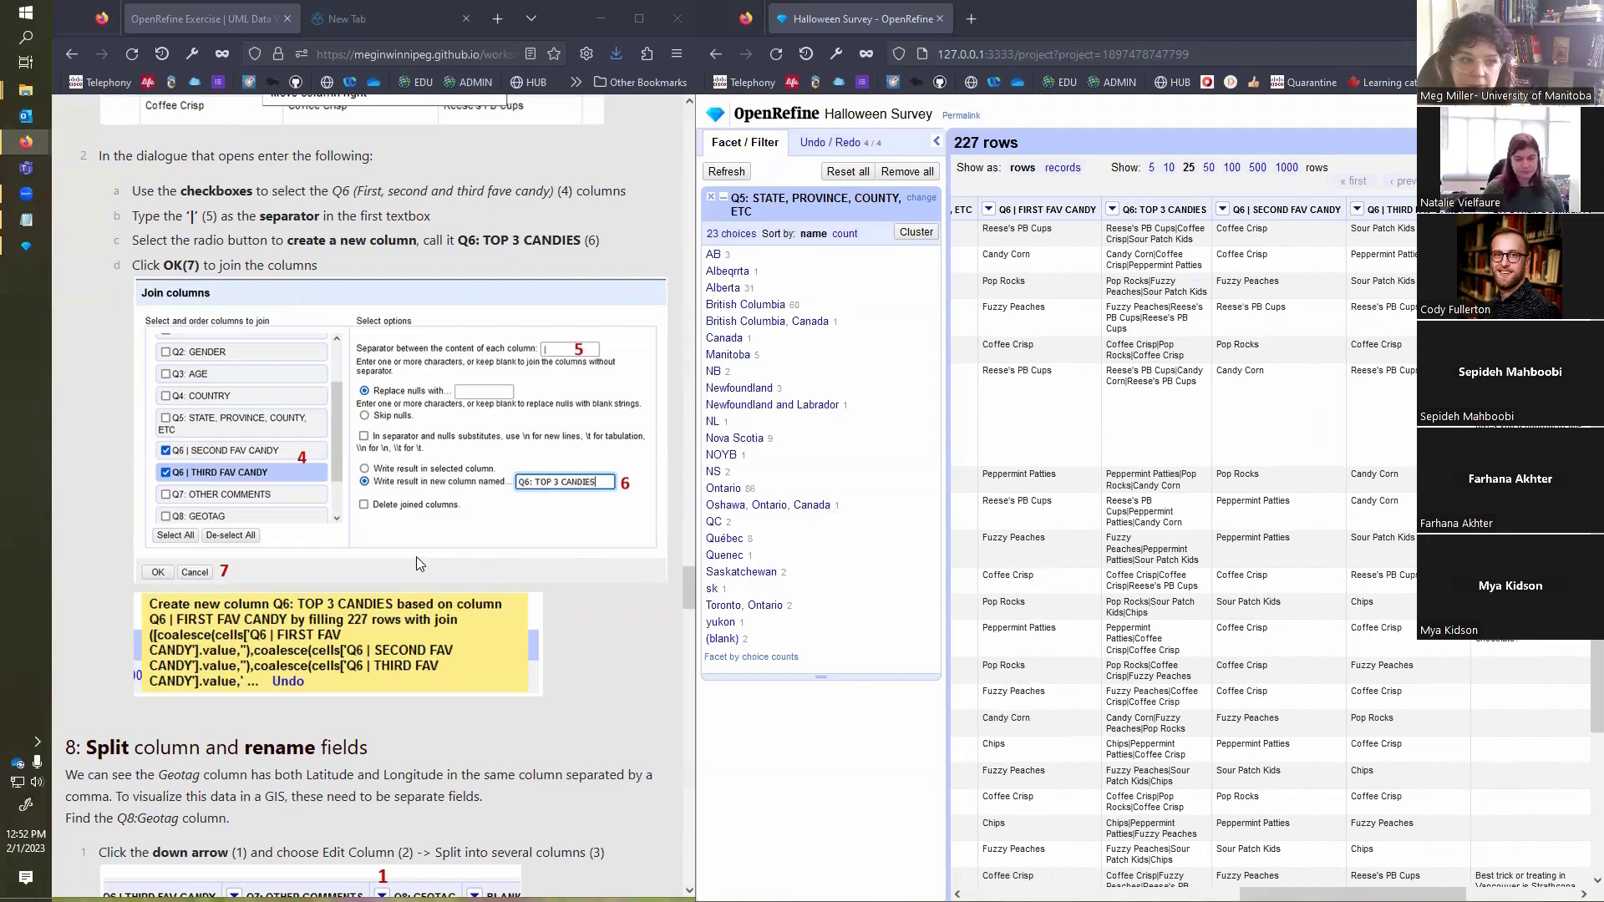
Step: Open the dialog for splitting the Q8: GEOTAG column into several columns and consult the exercise's split settings
{"action": "scroll", "coordinate": [550, 640], "scroll_direction": "down", "scroll_amount": 4}
{"action": "scroll", "coordinate": [550, 640], "scroll_direction": "down", "scroll_amount": 2}
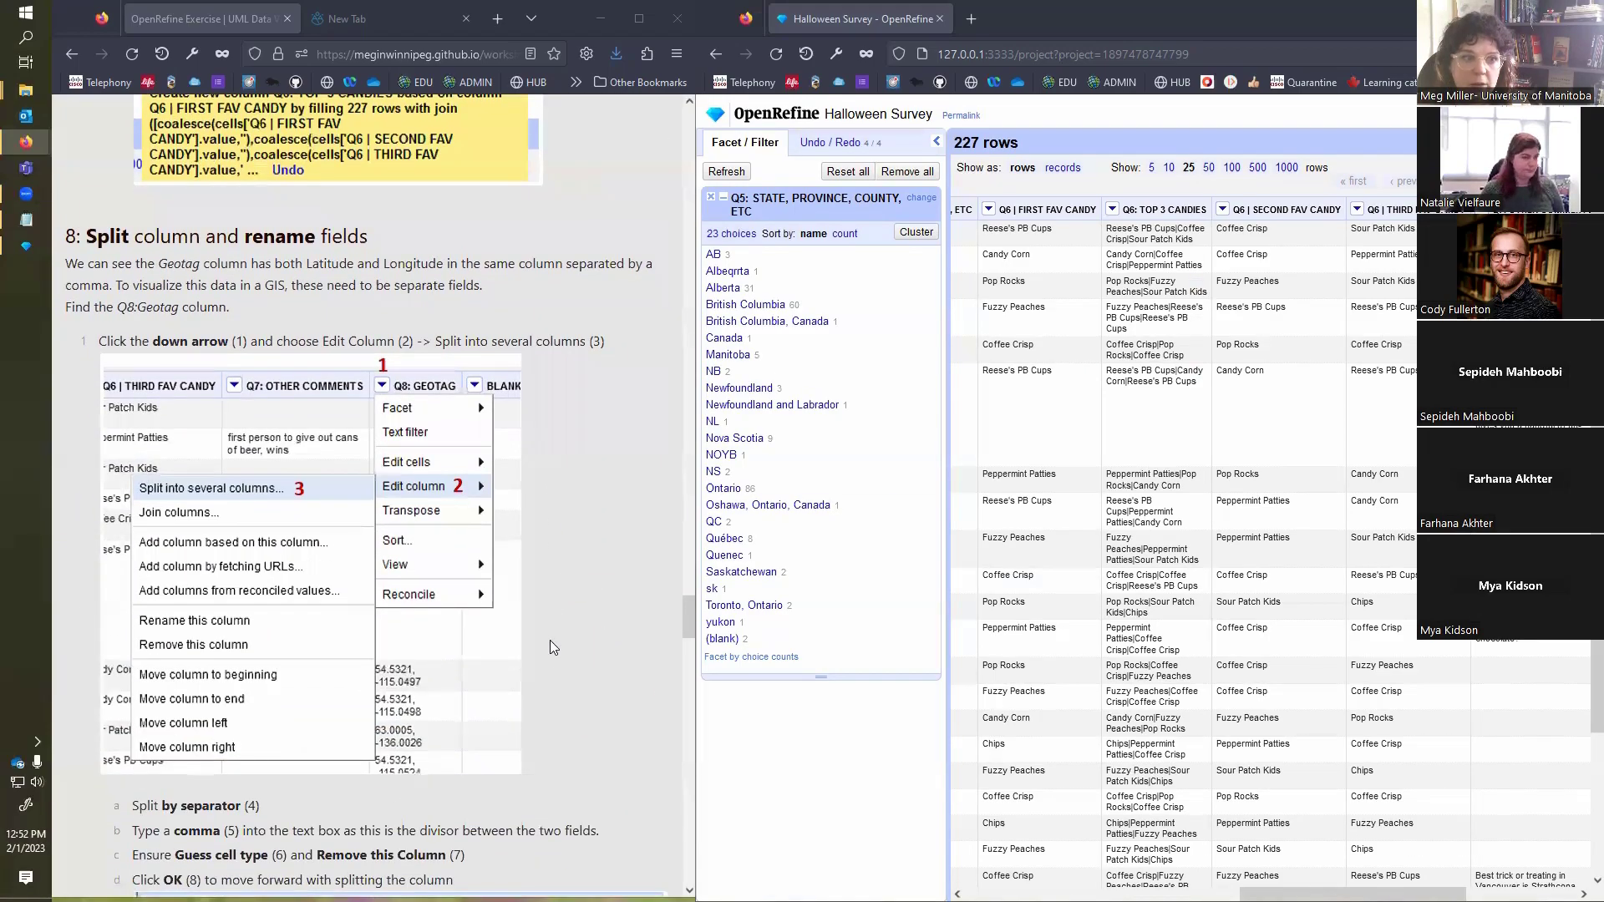
{"action": "scroll", "coordinate": [533, 419], "scroll_direction": "down", "scroll_amount": 1}
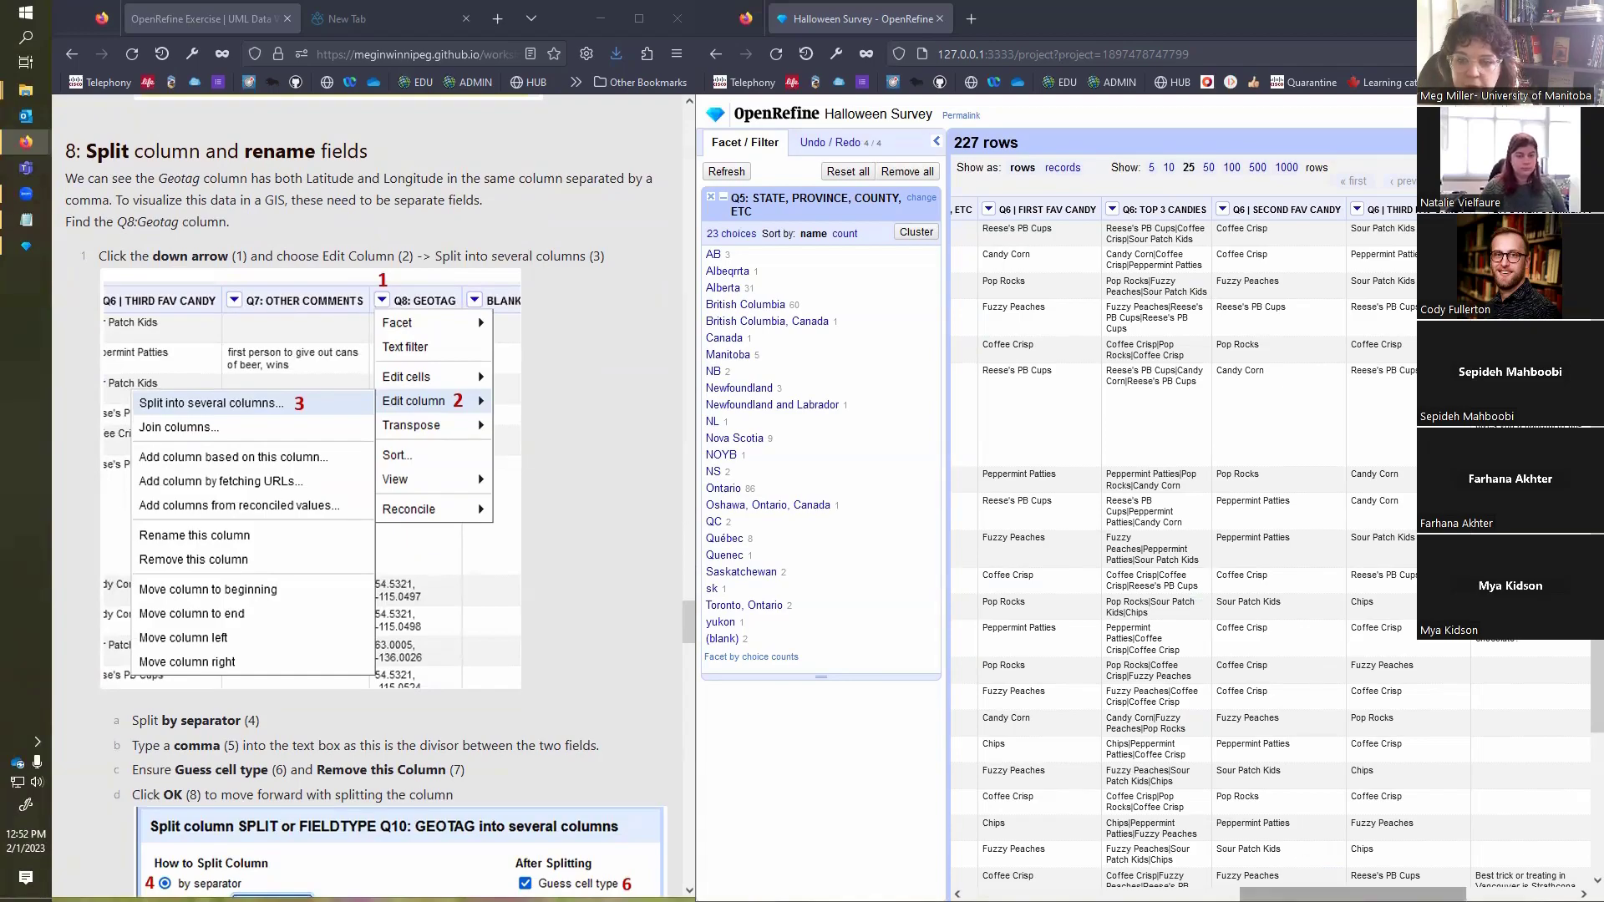
{"action": "left_click_drag", "start_coordinate": [1354, 893], "coordinate": [1464, 894]}
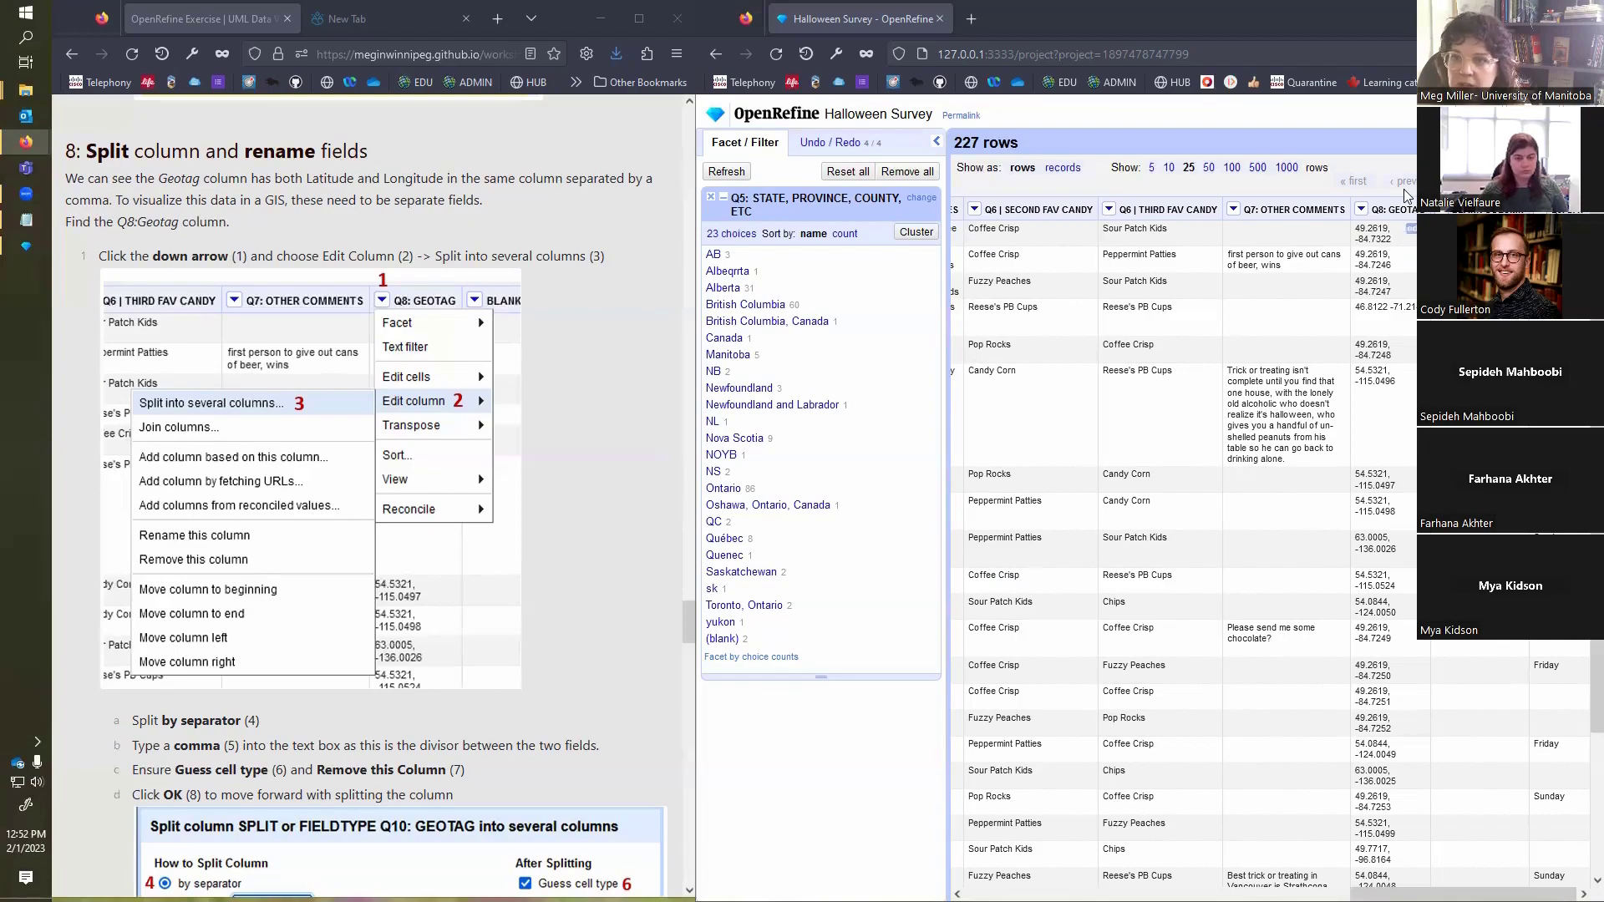
{"action": "left_click", "coordinate": [1362, 210]}
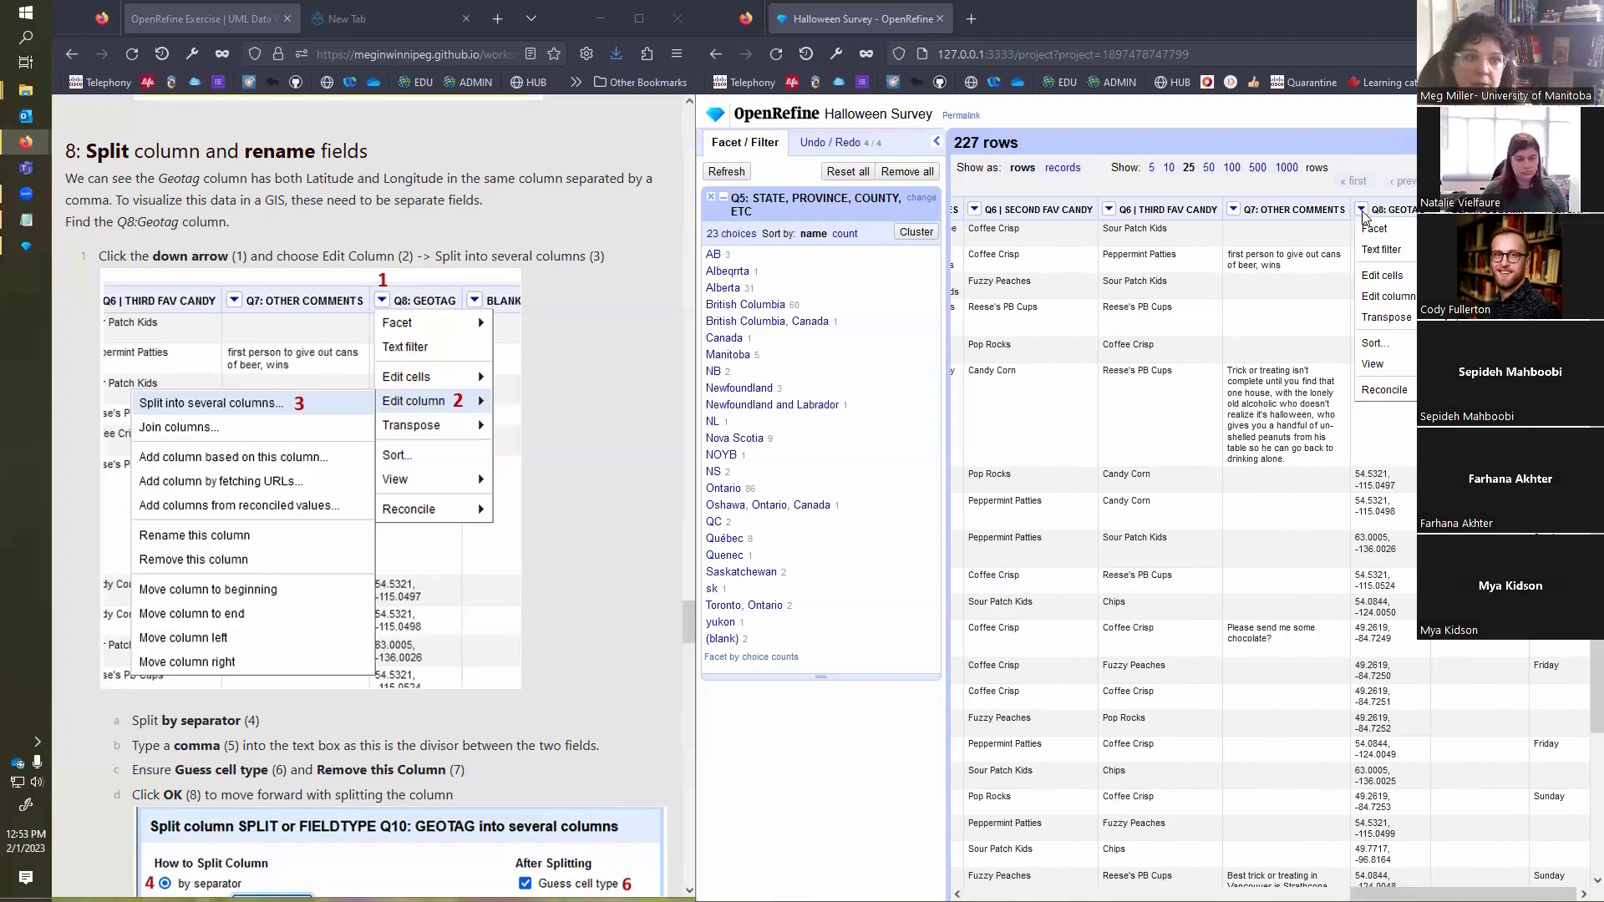
{"action": "mouse_move", "coordinate": [1408, 303]}
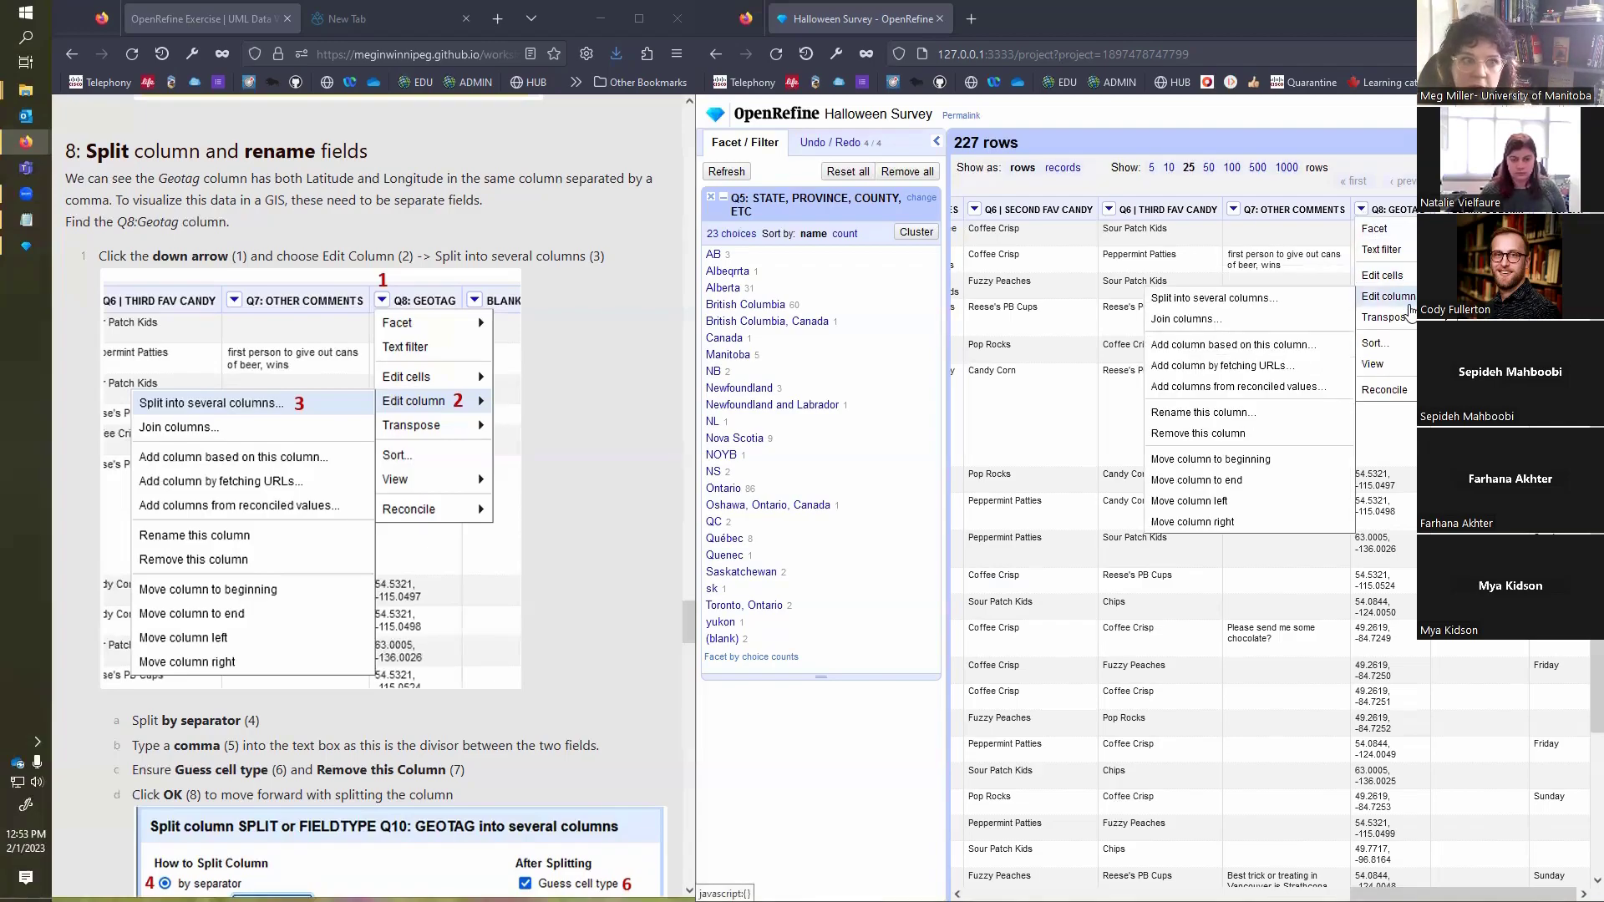
{"action": "left_click", "coordinate": [1300, 308]}
{"action": "scroll", "coordinate": [460, 513], "scroll_direction": "down", "scroll_amount": 1}
{"action": "scroll", "coordinate": [460, 513], "scroll_direction": "down", "scroll_amount": 2}
{"action": "scroll", "coordinate": [458, 512], "scroll_direction": "down", "scroll_amount": 2}
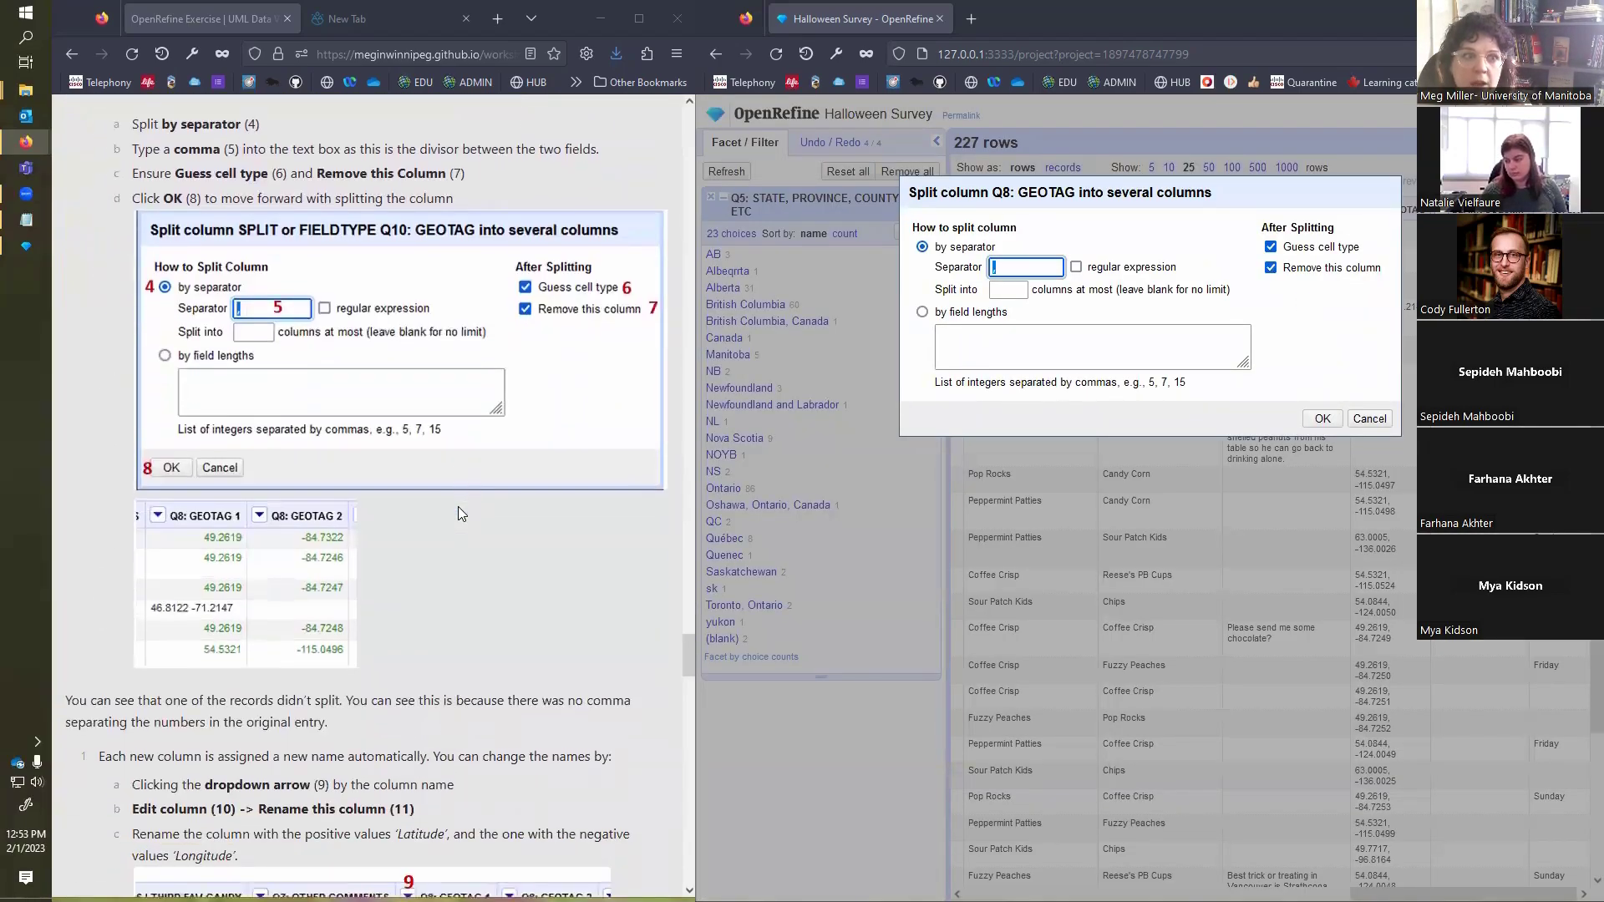
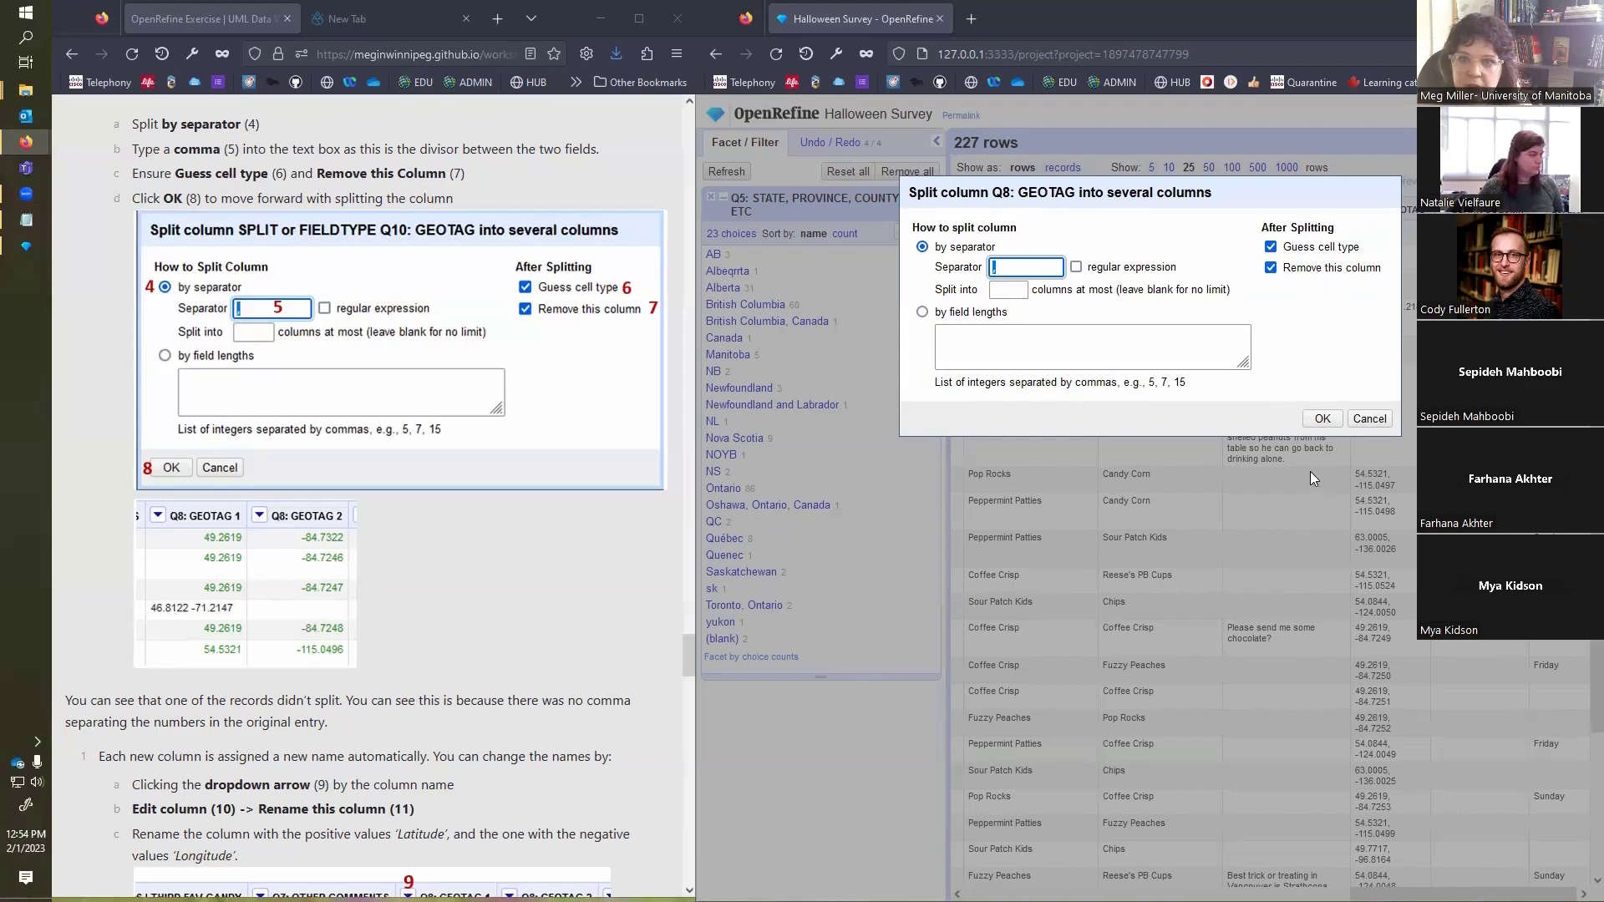
Step: Split the Q8: GEOTAG column by comma, guessing cell types and removing the original column, and consult the exercise's column renaming instructions
{"action": "left_click", "coordinate": [1323, 420]}
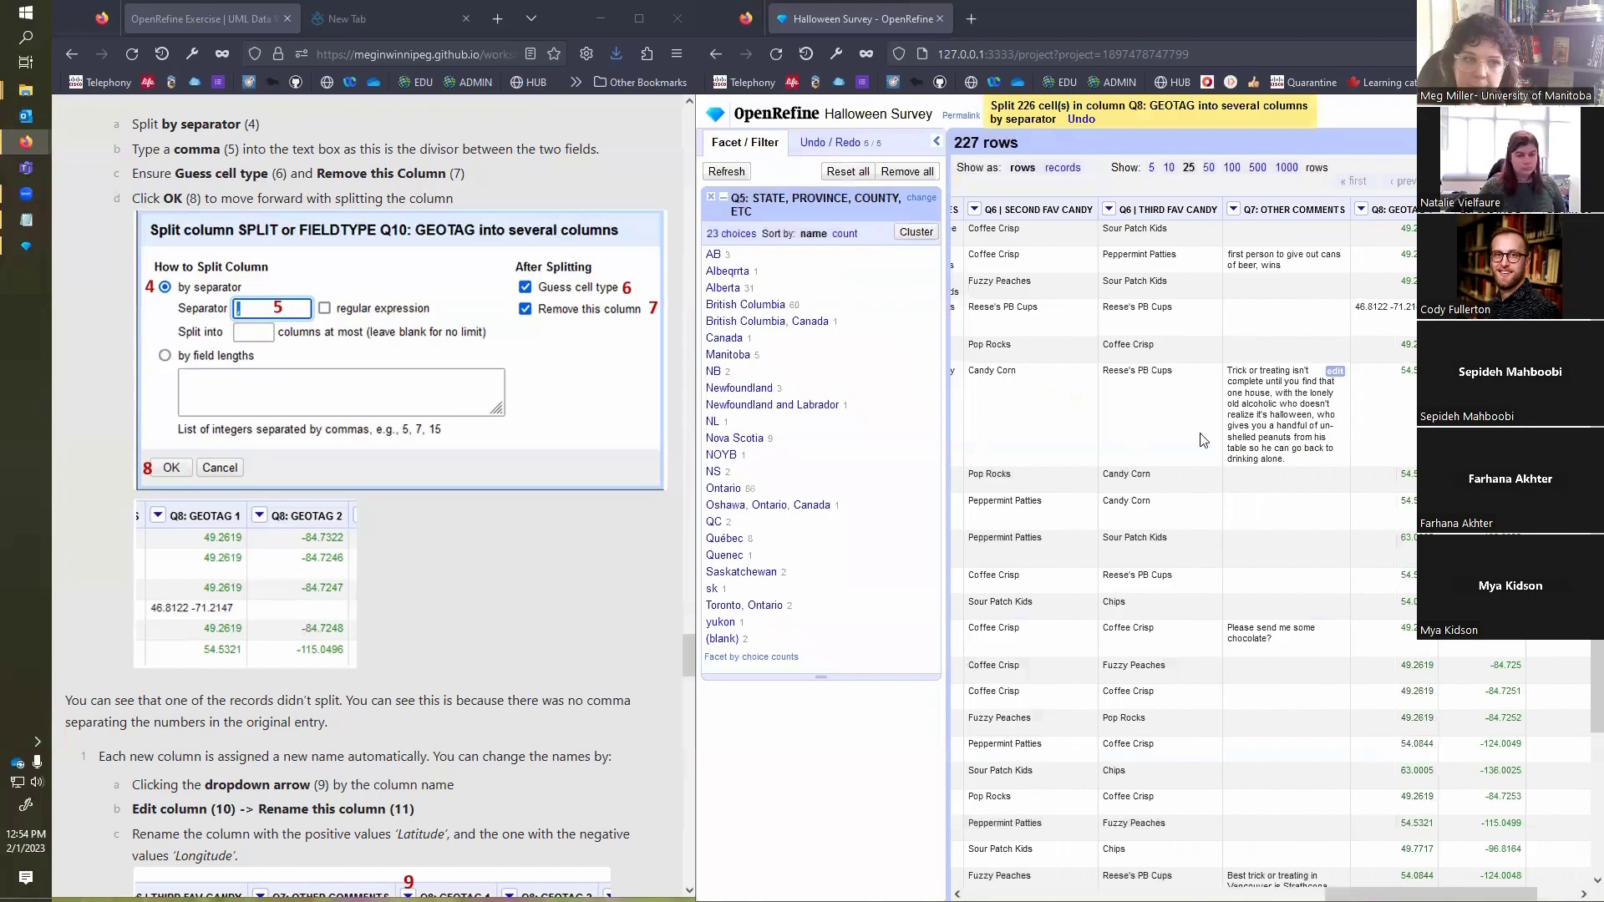
{"action": "scroll", "coordinate": [611, 569], "scroll_direction": "down", "scroll_amount": 1}
{"action": "scroll", "coordinate": [611, 570], "scroll_direction": "down", "scroll_amount": 2}
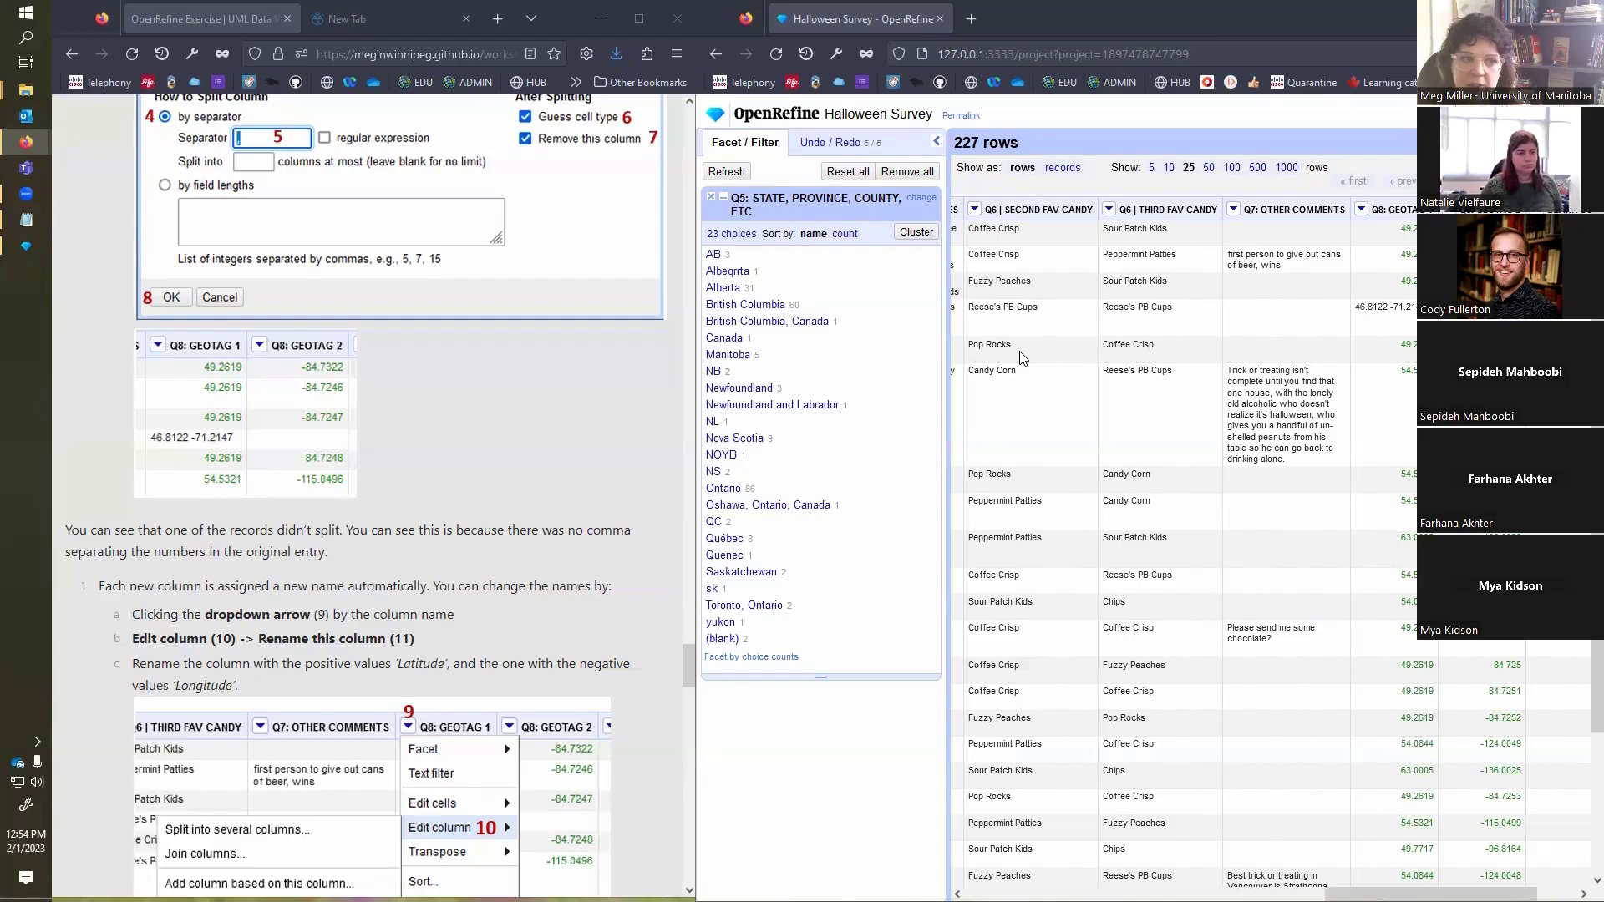
{"action": "scroll", "coordinate": [479, 583], "scroll_direction": "down", "scroll_amount": 4}
{"action": "scroll", "coordinate": [479, 582], "scroll_direction": "down", "scroll_amount": 1}
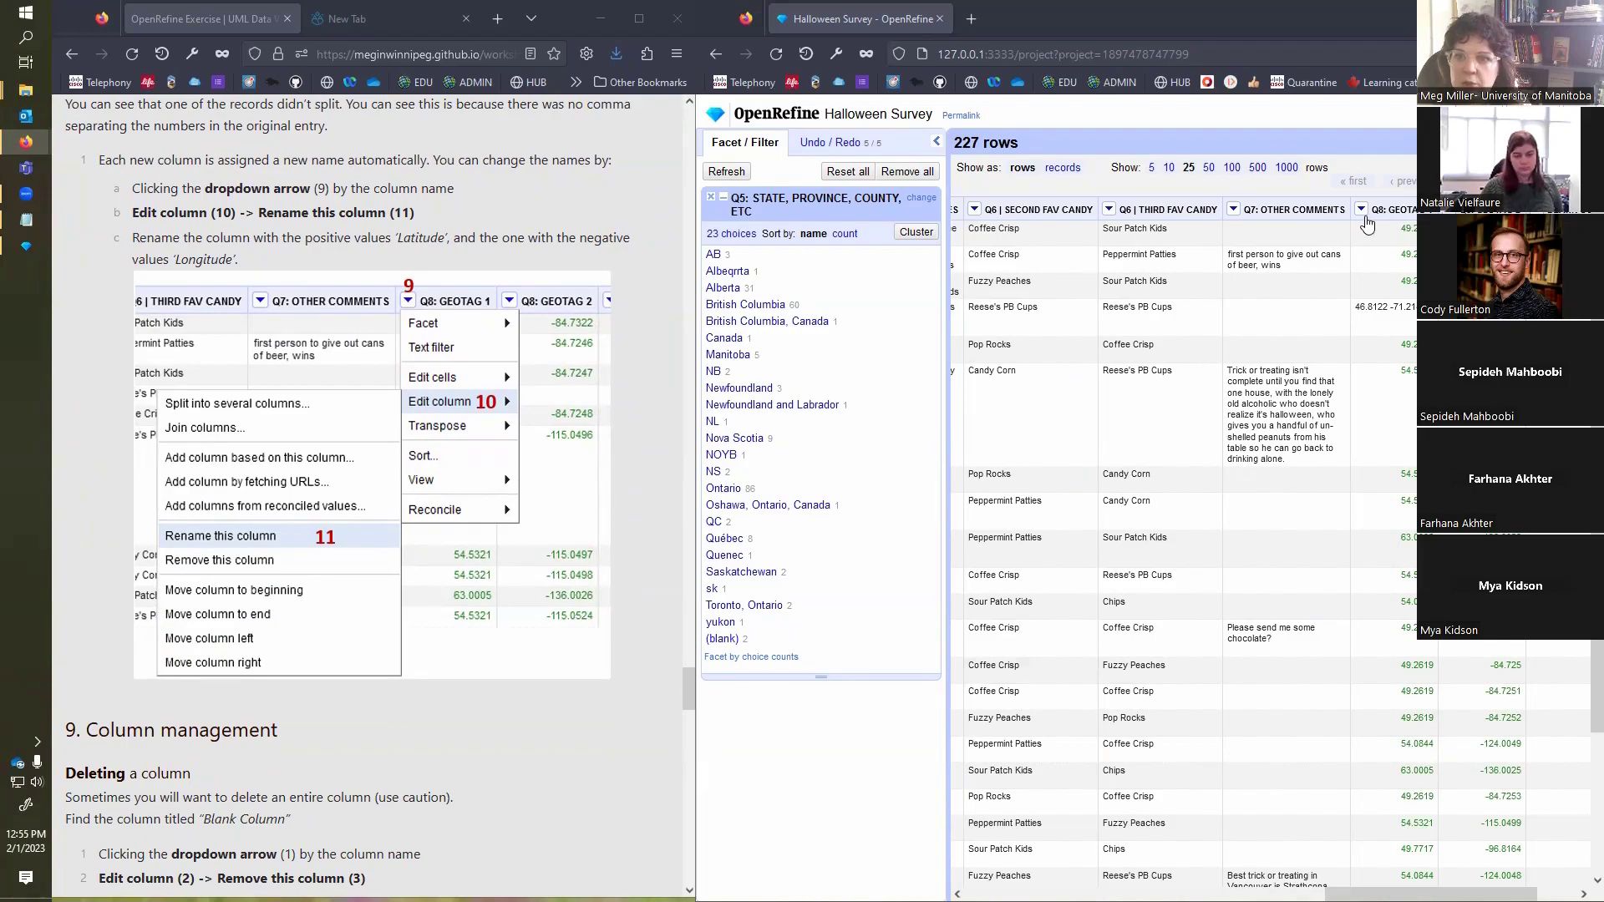
Step: Rename the Q8: GEOTAG 1 column to LATITUDE
{"action": "left_click", "coordinate": [1360, 210]}
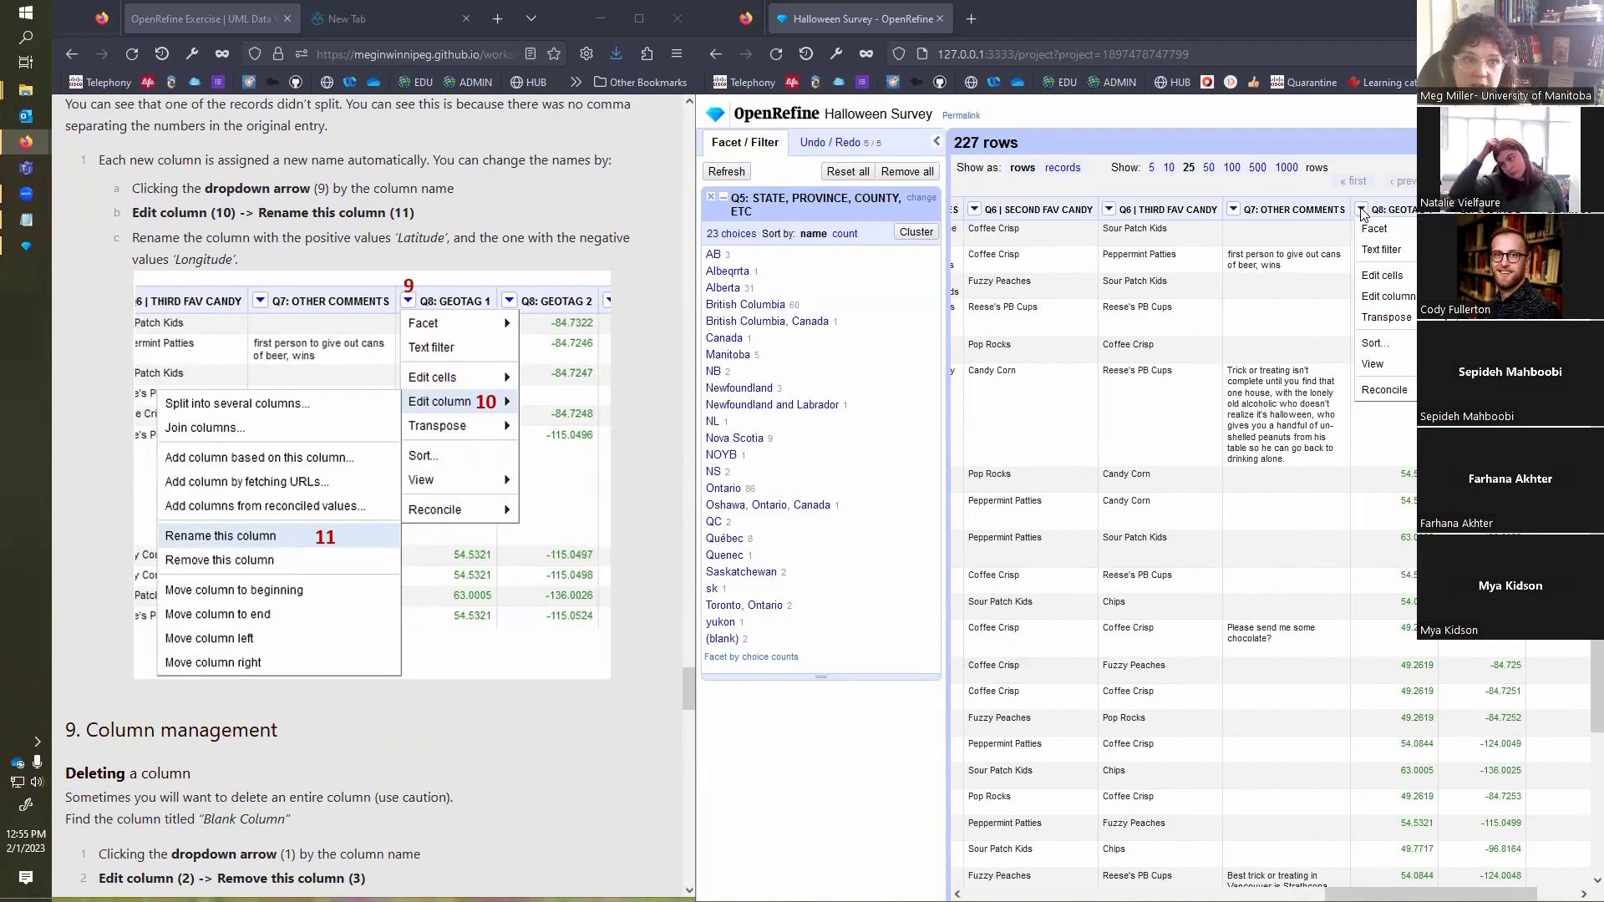
{"action": "mouse_move", "coordinate": [1386, 295]}
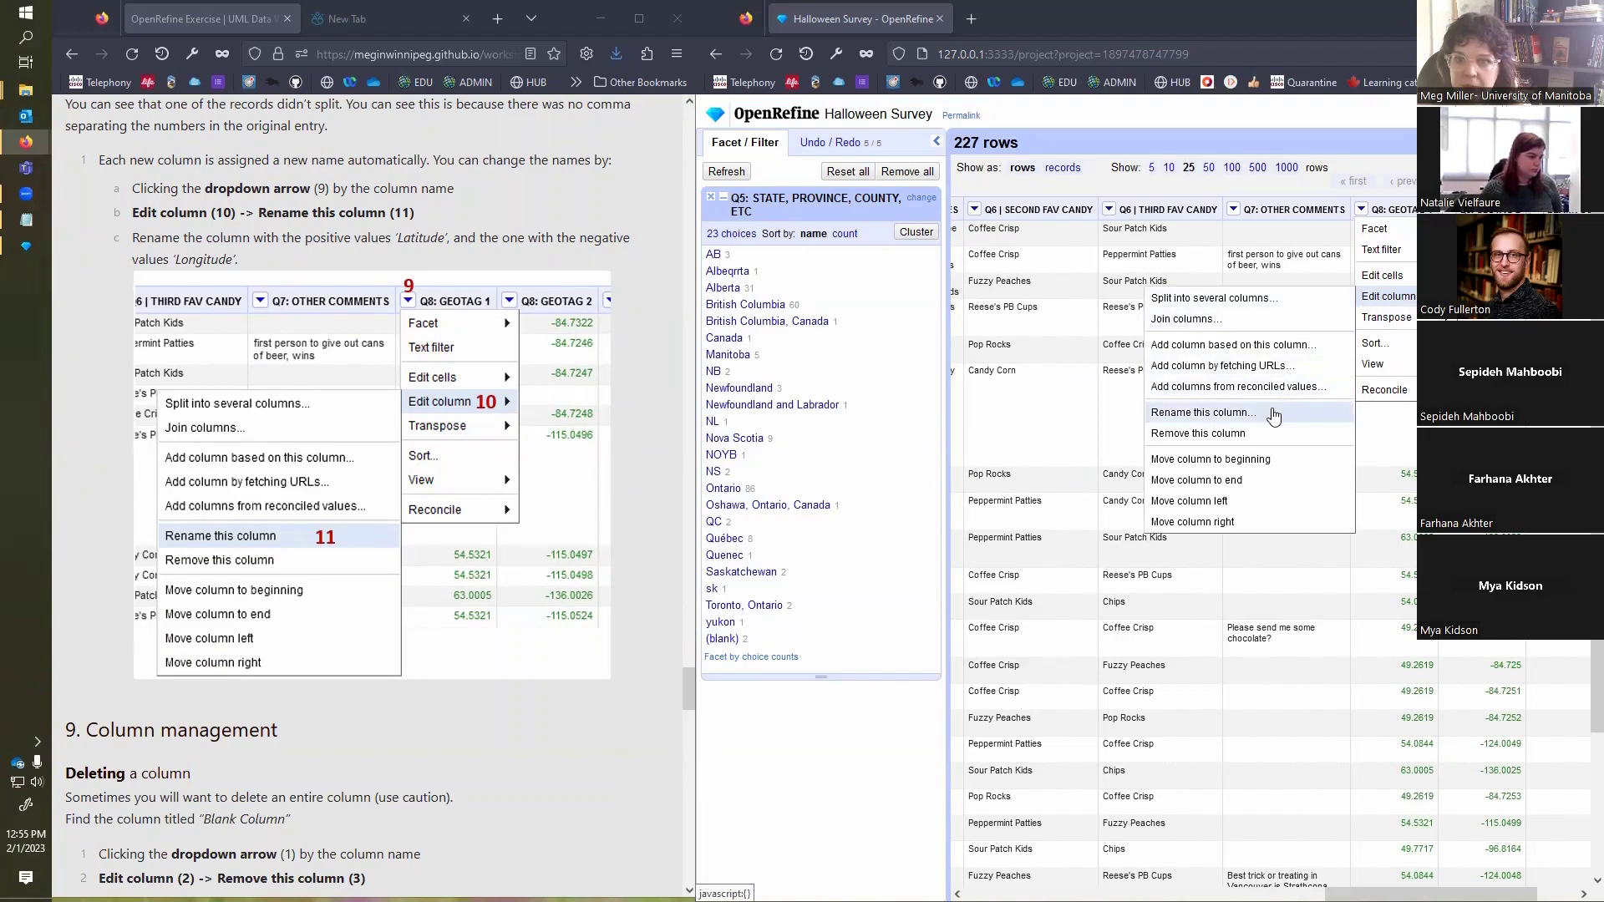
{"action": "left_click", "coordinate": [1273, 413]}
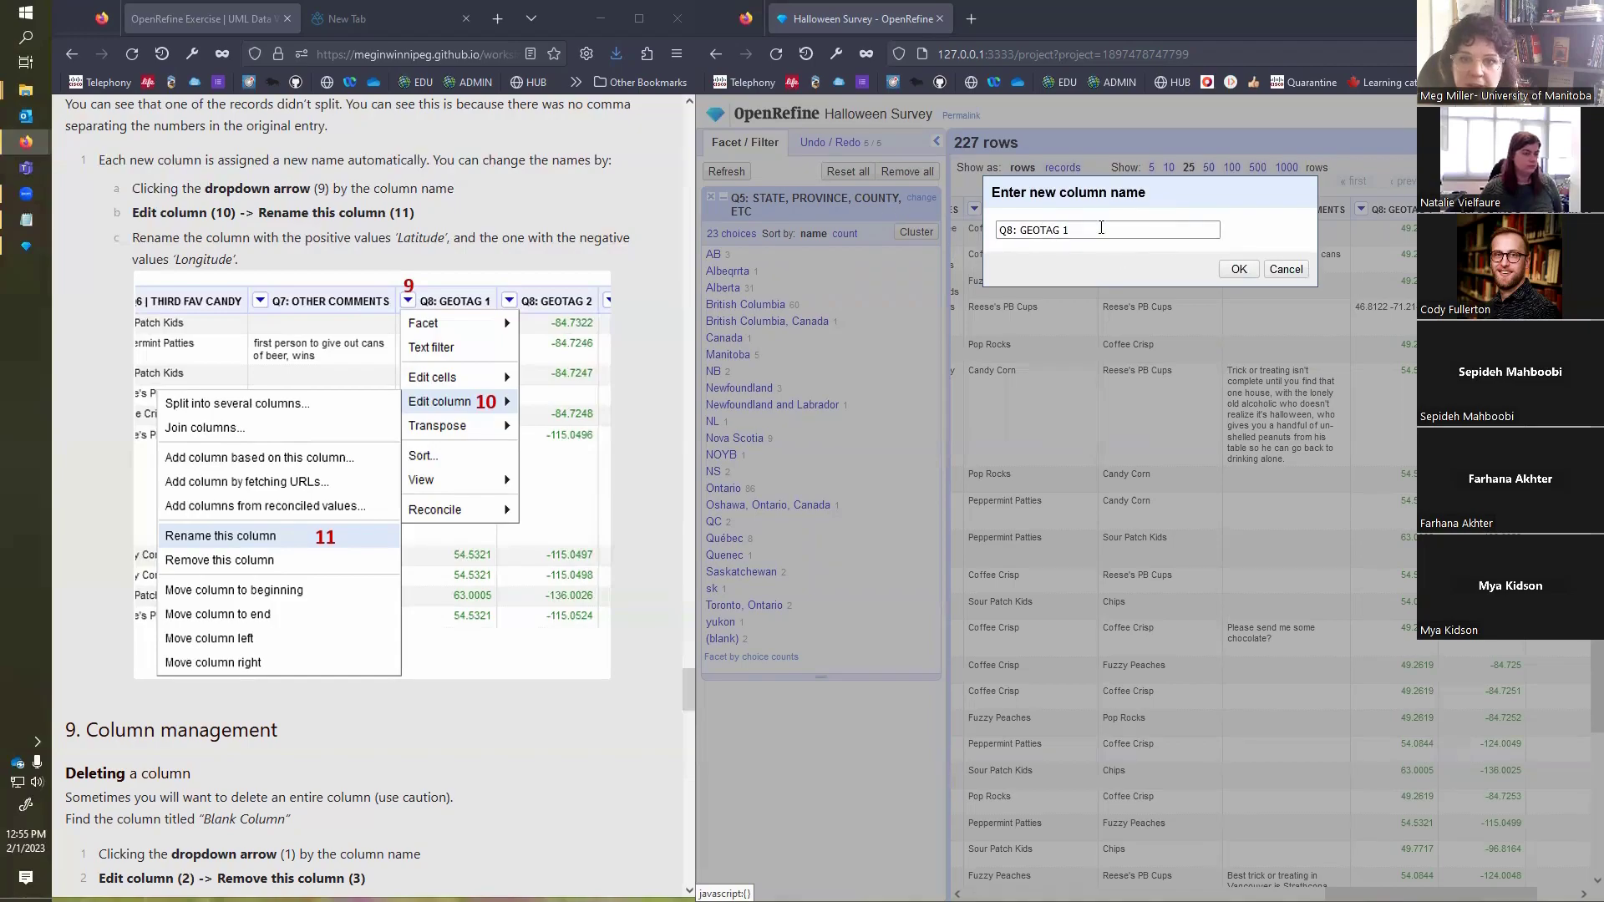
{"action": "left_click_drag", "start_coordinate": [1089, 230], "coordinate": [974, 227]}
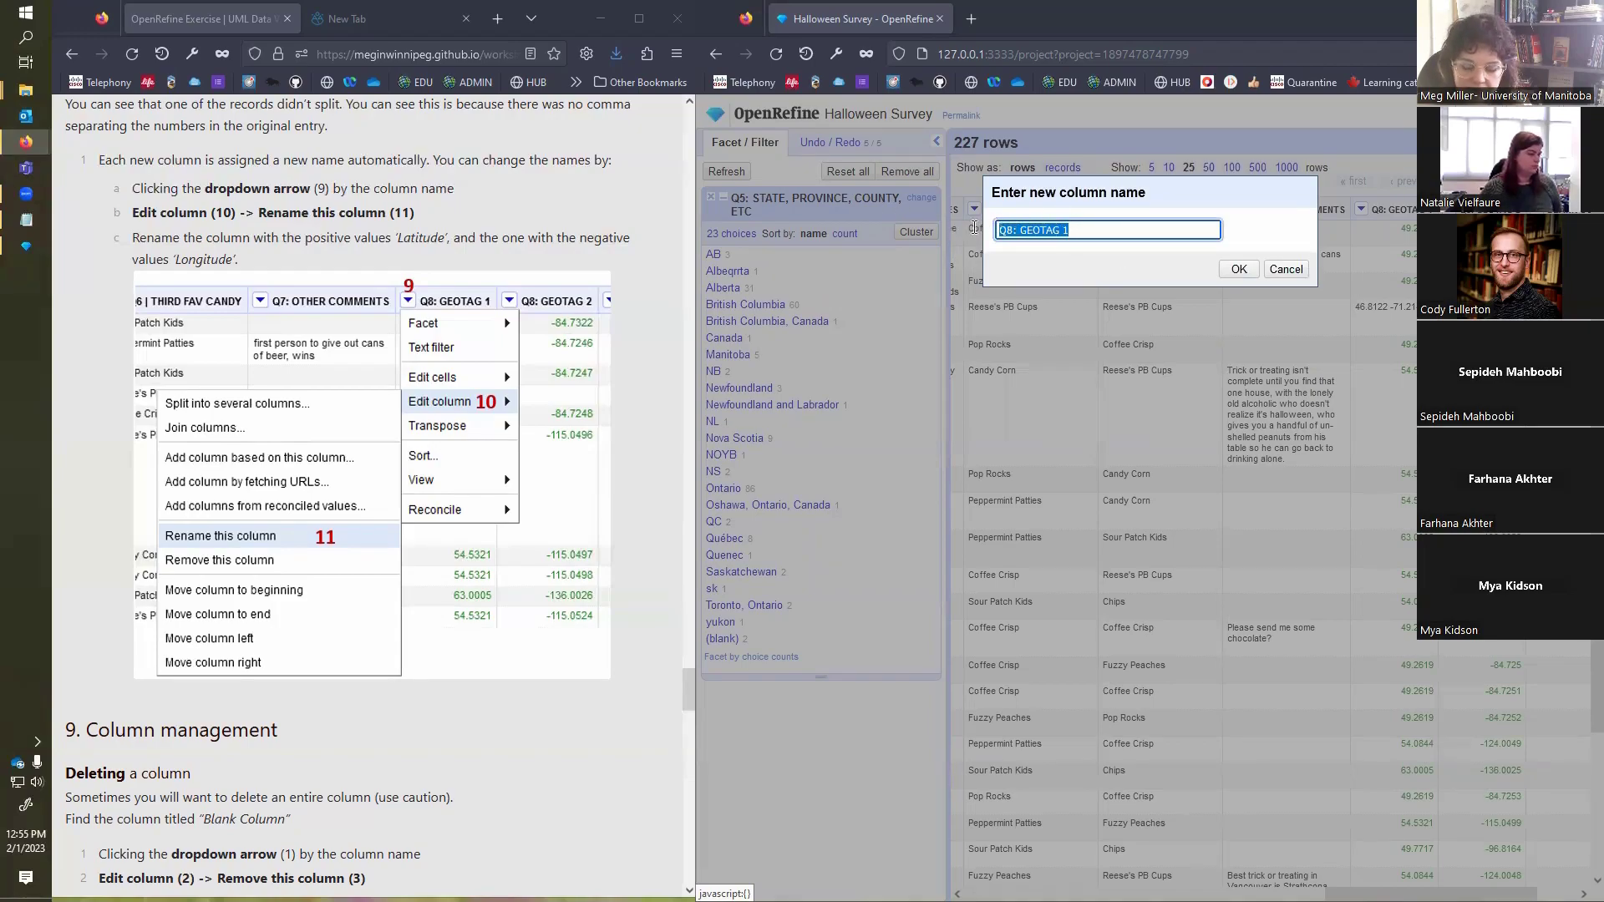
{"action": "type", "text": "La"}
{"action": "key", "text": "BackSpace"}
{"action": "type", "text": "AT"}
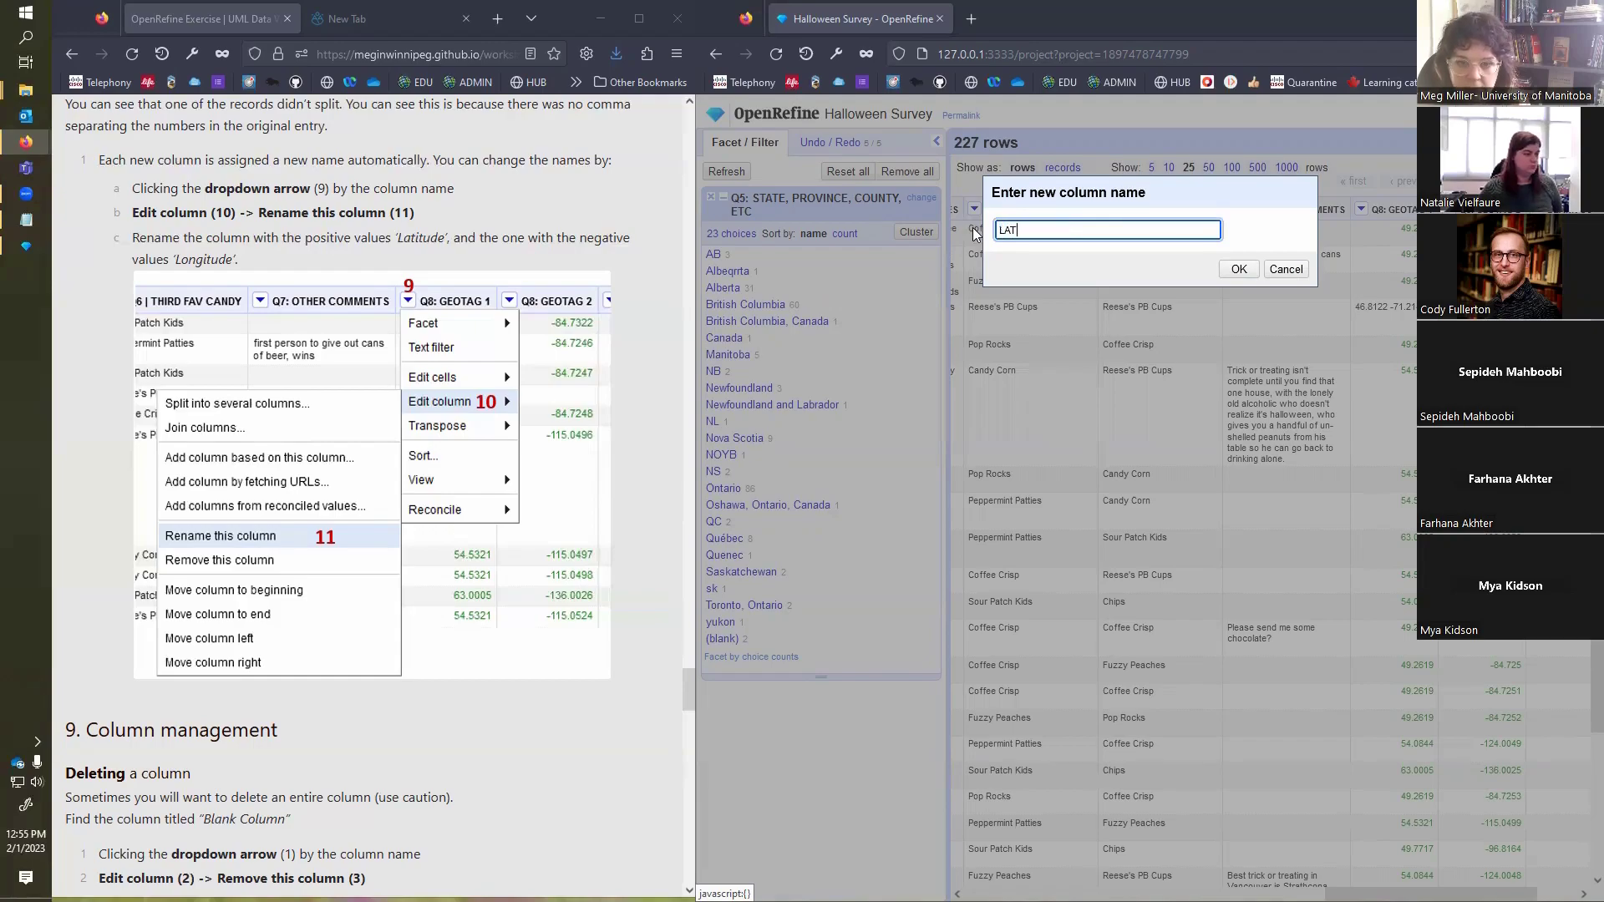
{"action": "type", "text": "TITUDE"}
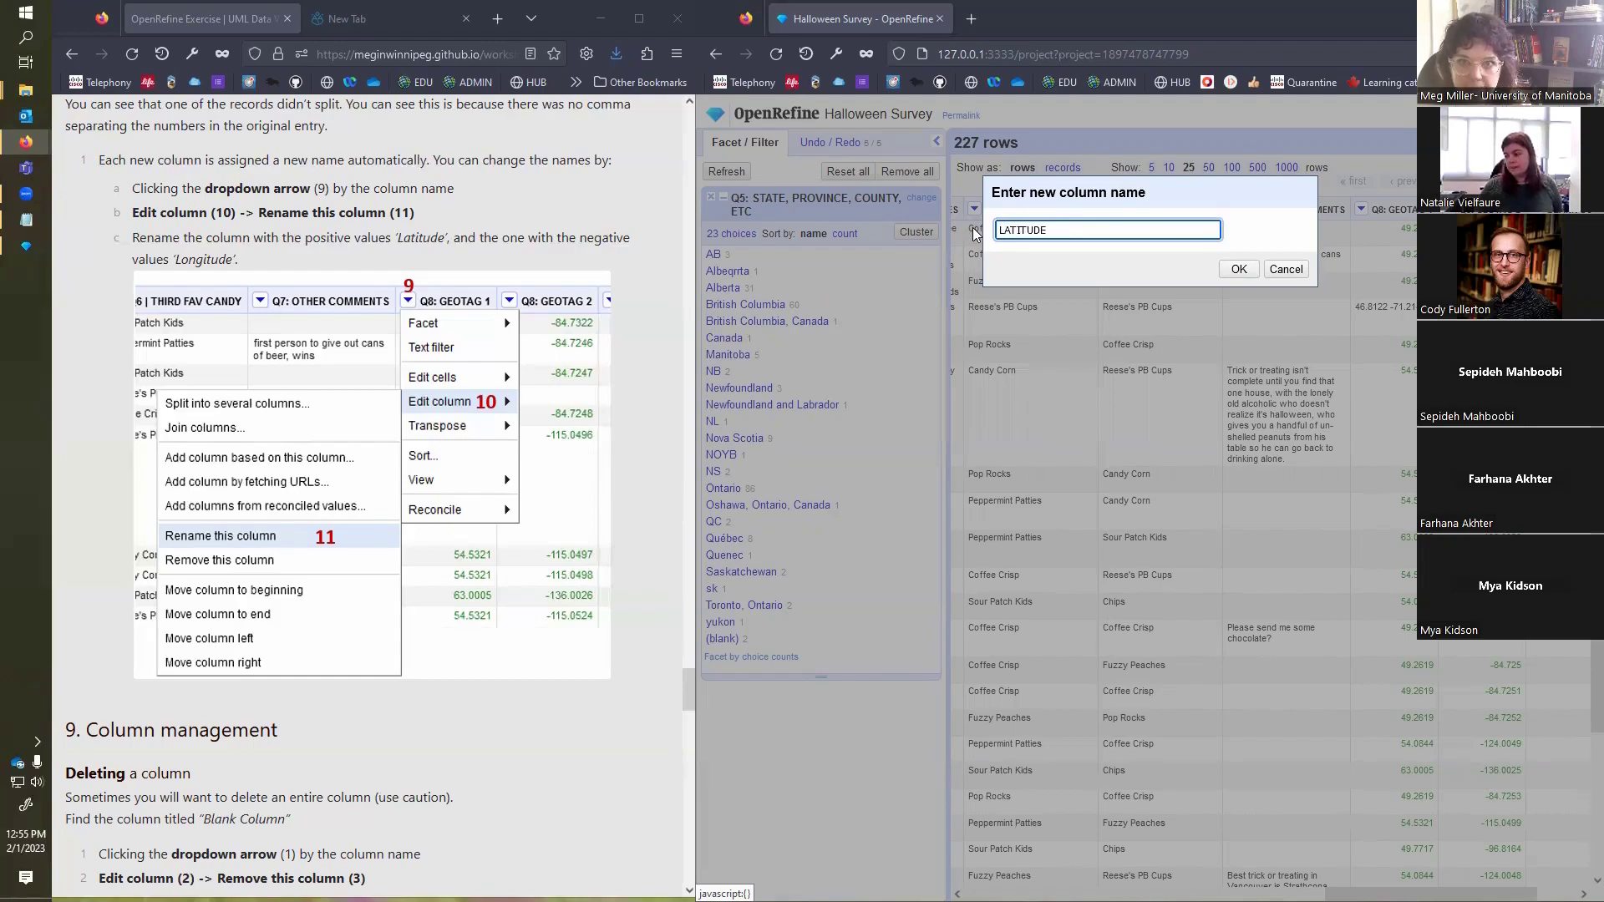
{"action": "left_click", "coordinate": [1239, 269]}
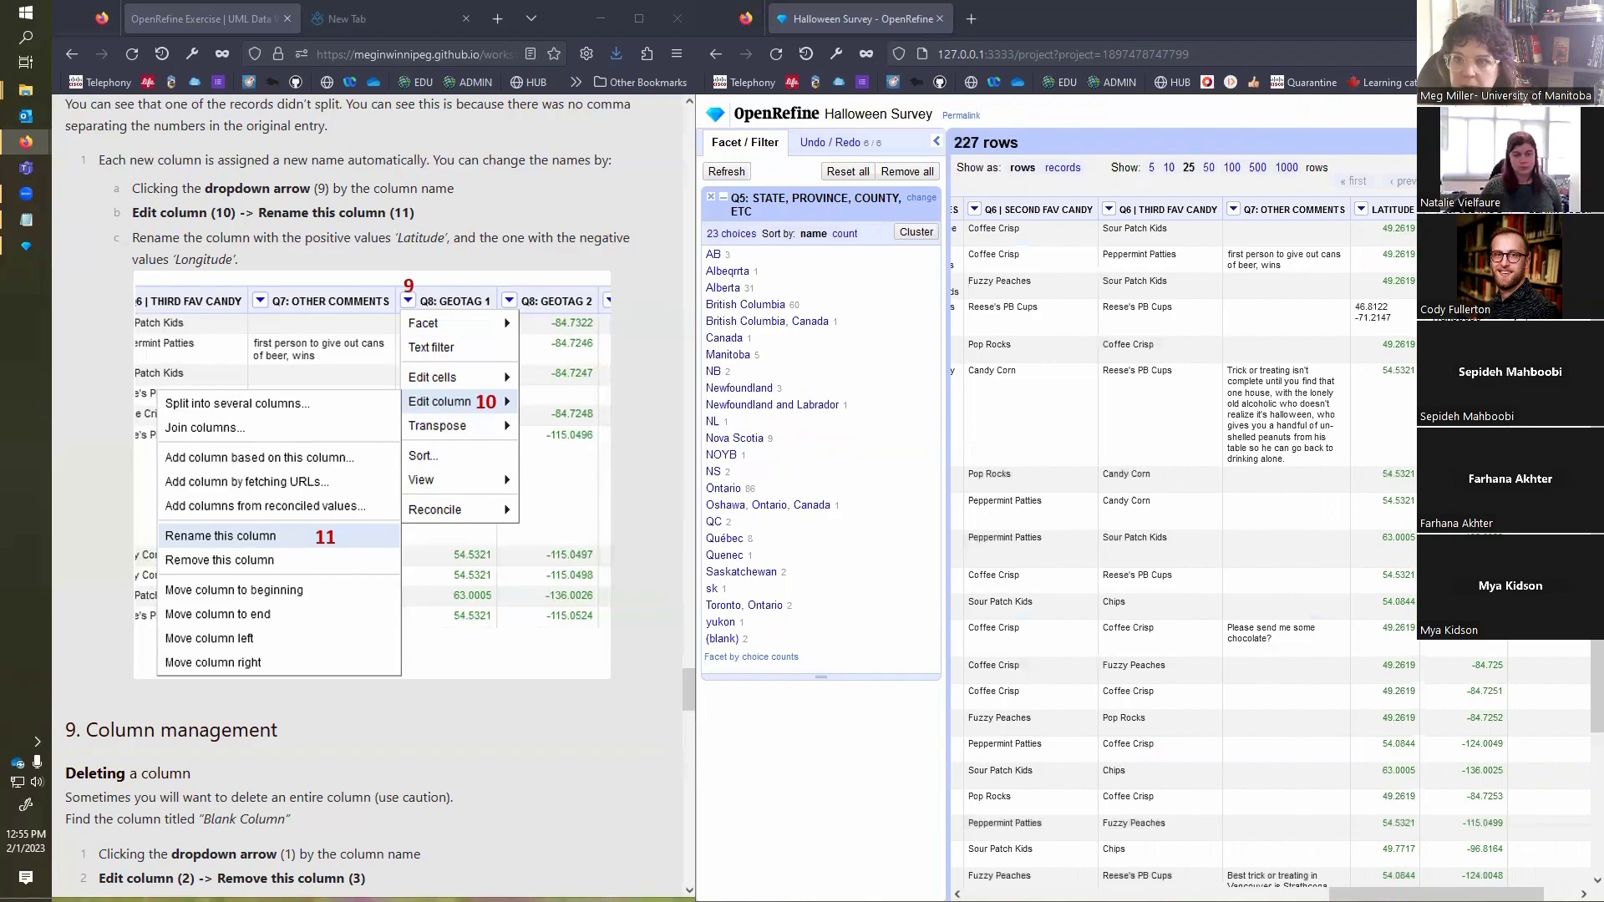
Step: Rename the Q8: GEOTAG 2 column to LONGITUDE
{"action": "left_click", "coordinate": [1430, 208]}
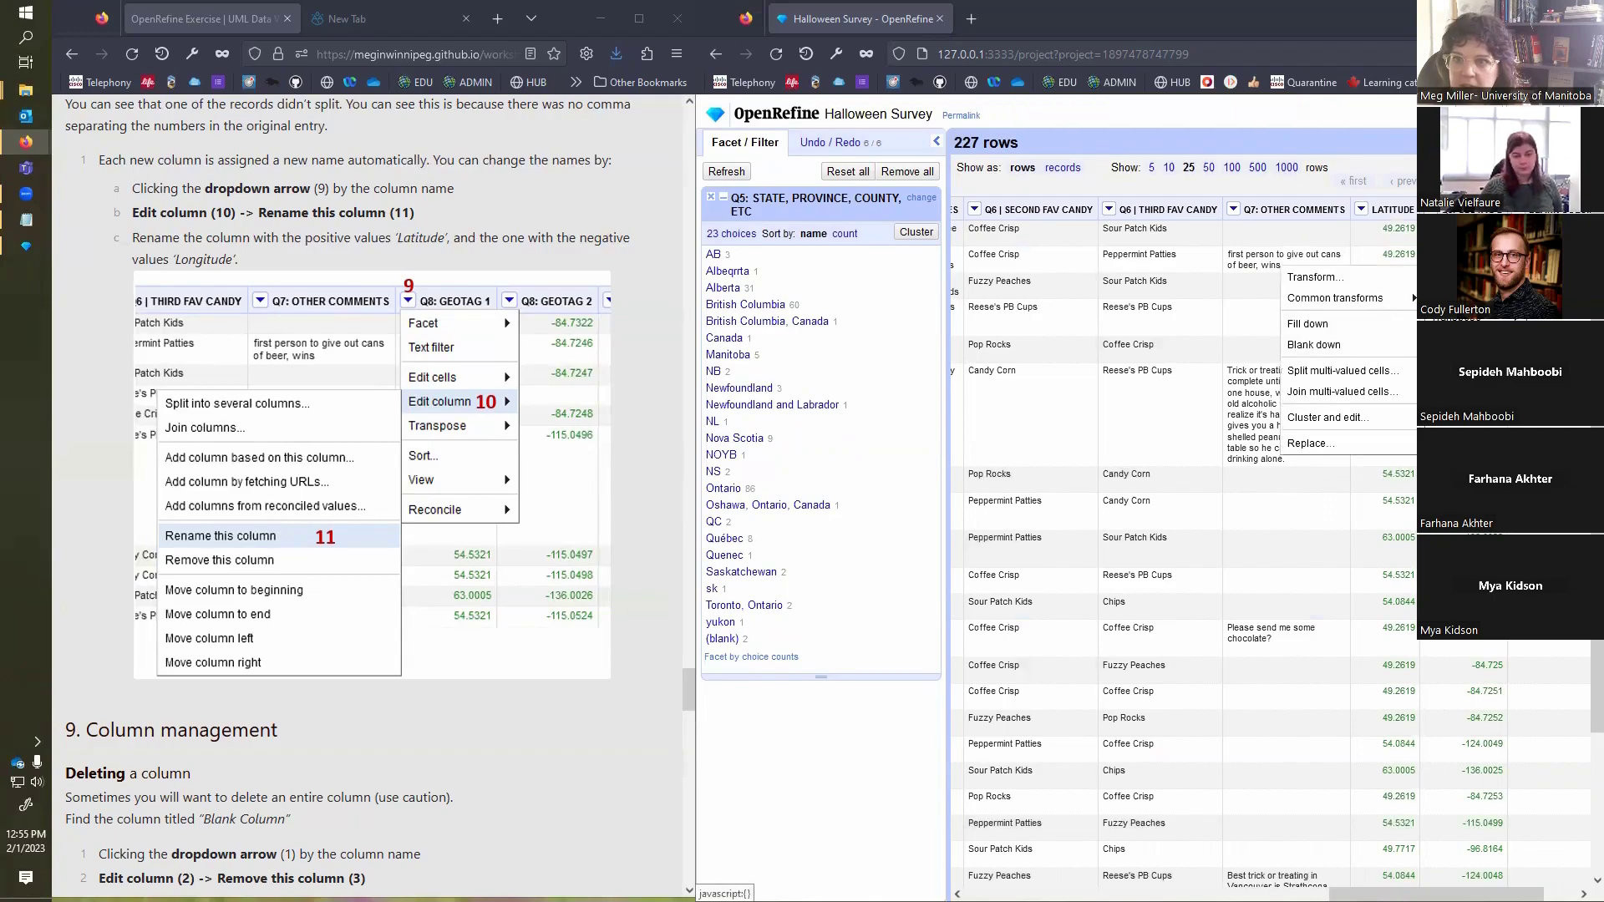
{"action": "mouse_move", "coordinate": [1458, 299]}
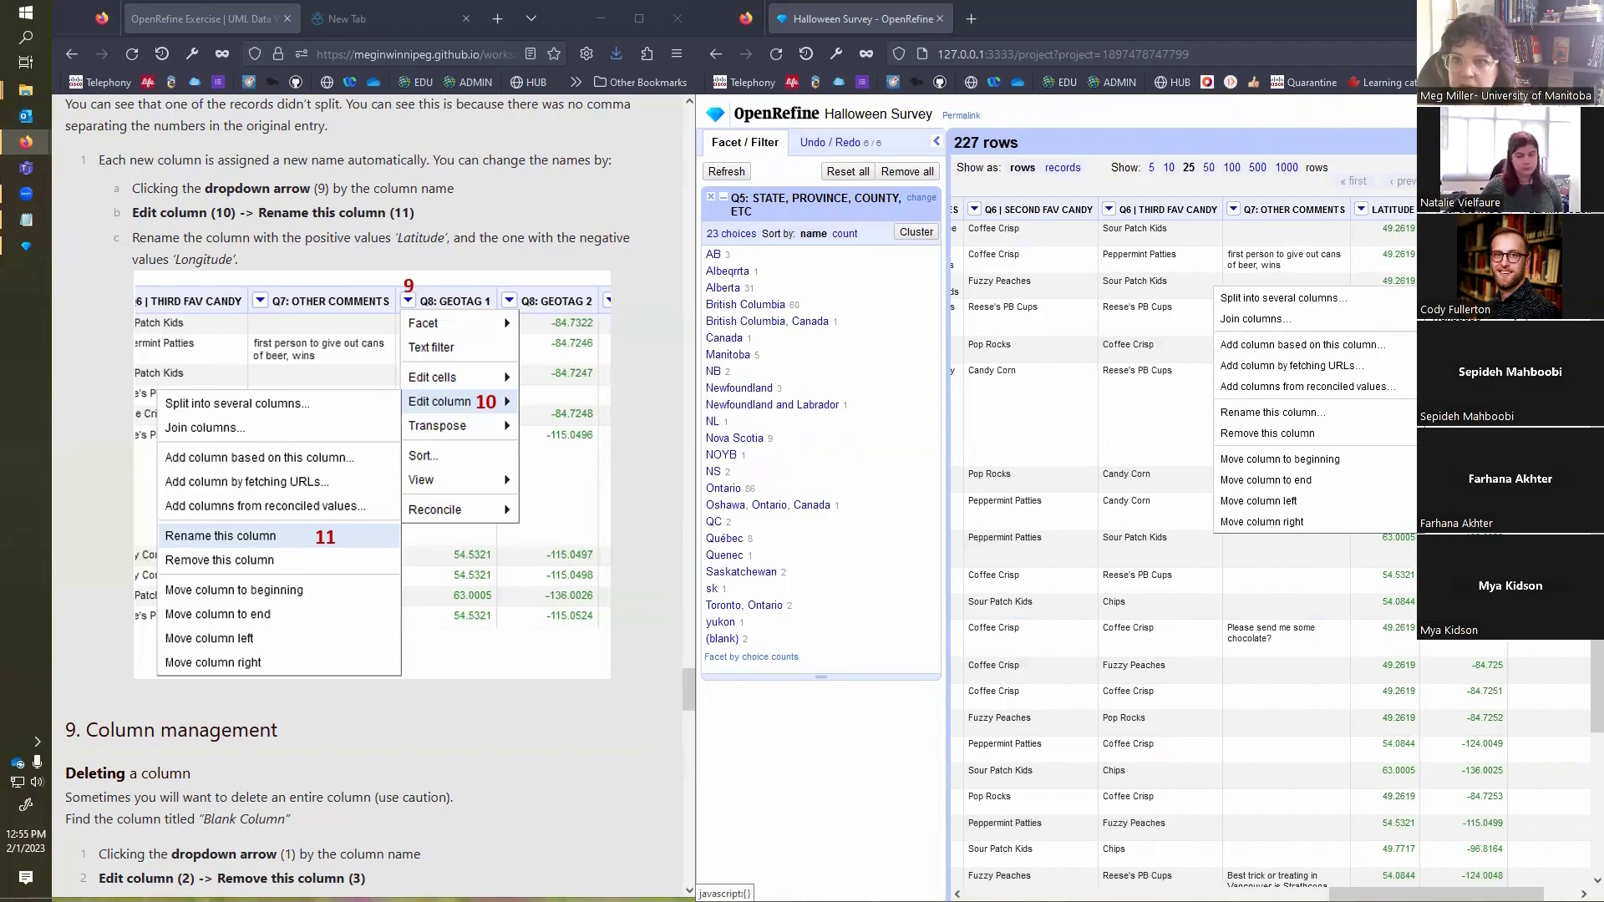
{"action": "left_click", "coordinate": [1320, 418]}
{"action": "left_click_drag", "start_coordinate": [1101, 232], "coordinate": [812, 212]}
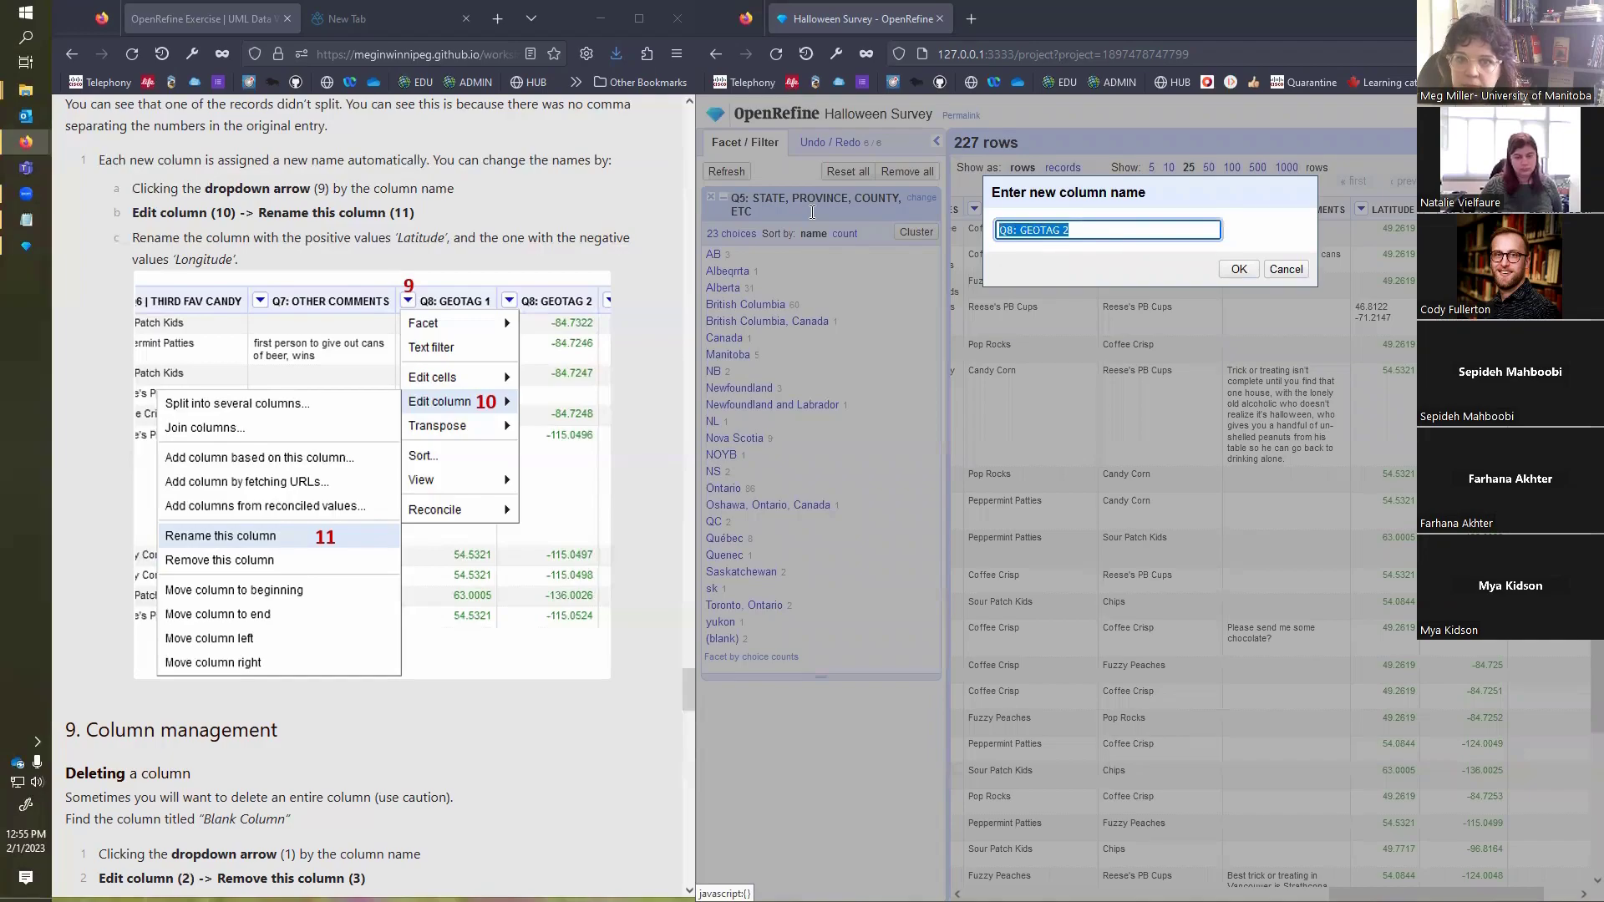
{"action": "type", "text": "Lo"}
{"action": "type", "text": "ONGITU"}
{"action": "type", "text": "DE"}
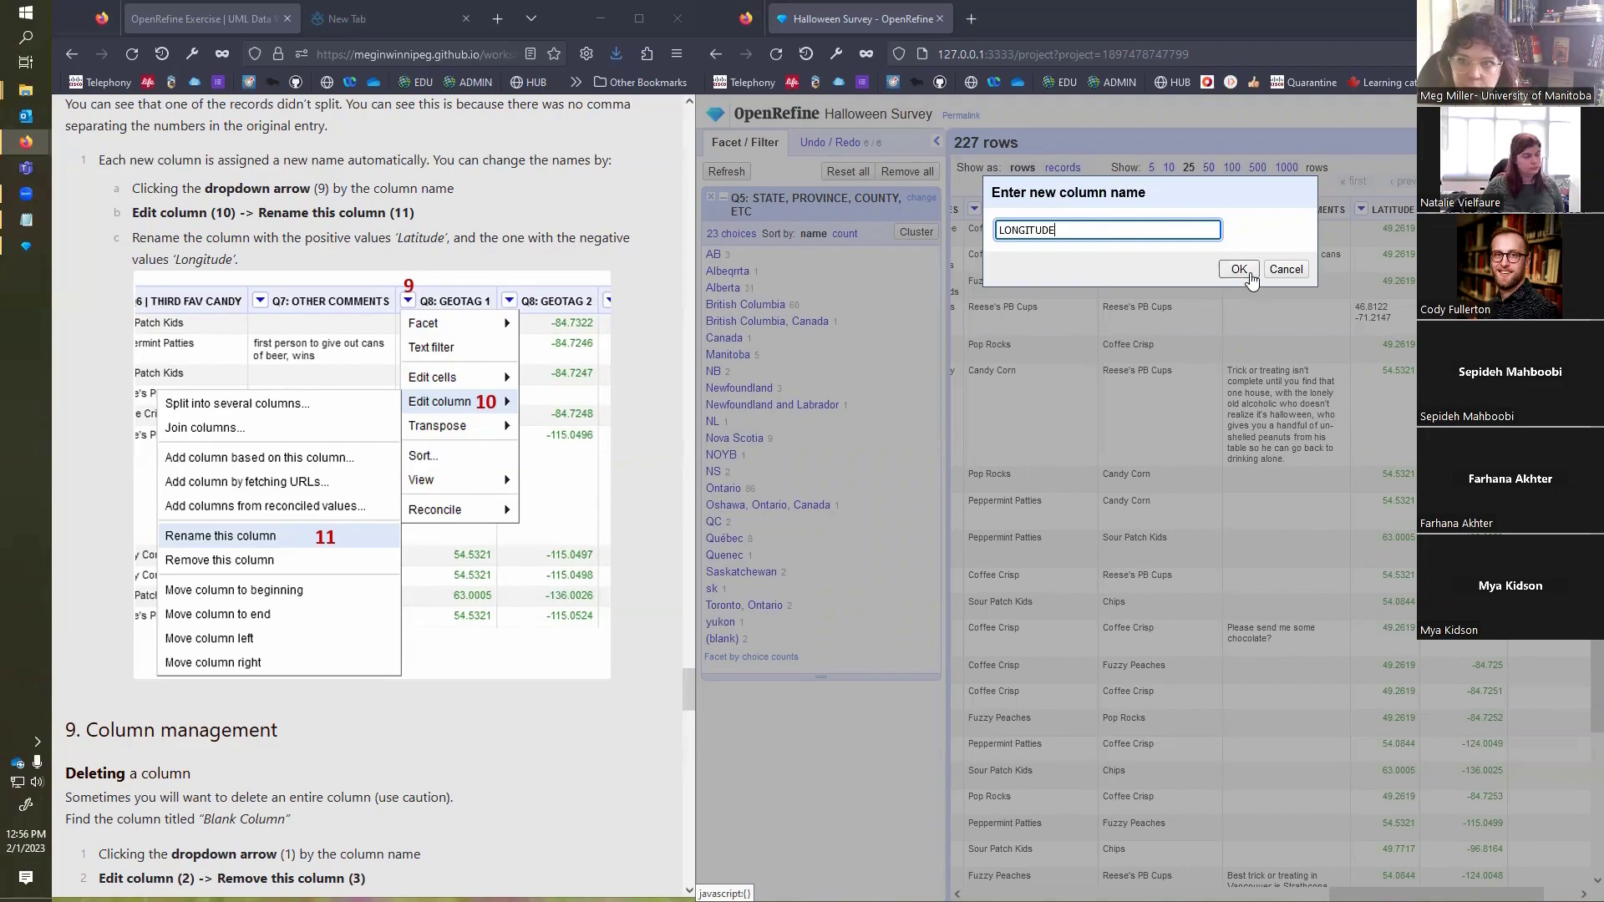
{"action": "left_click", "coordinate": [1238, 269]}
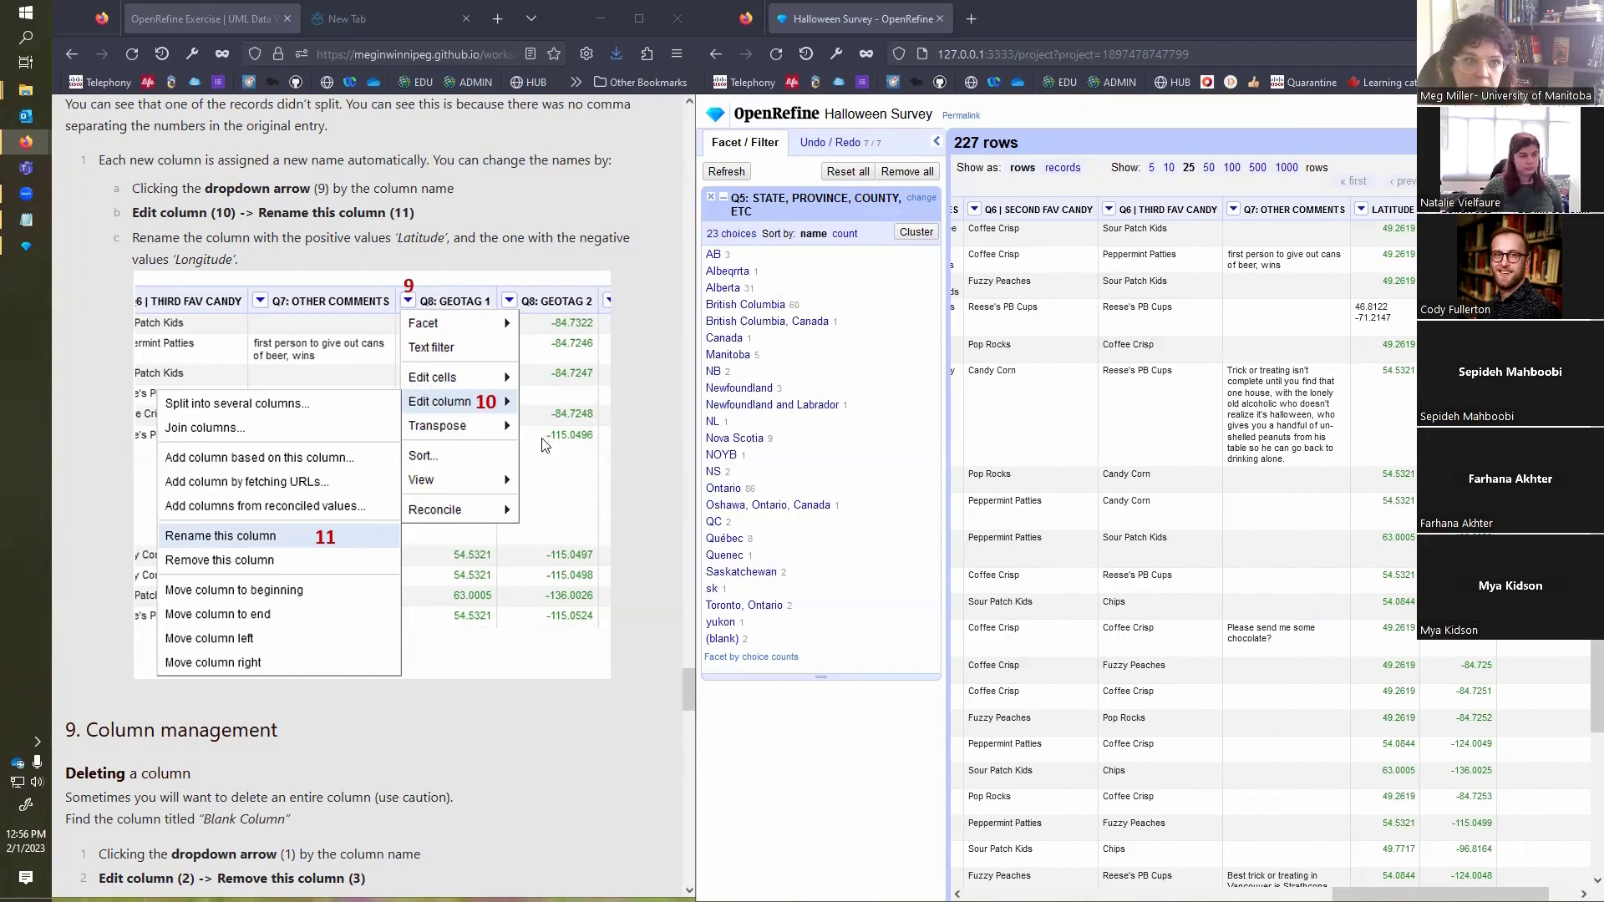
Step: Remove BLANK COLUMN from the dataset, following the exercise's column deletion instructions
{"action": "scroll", "coordinate": [542, 430], "scroll_direction": "down", "scroll_amount": 5}
{"action": "scroll", "coordinate": [543, 441], "scroll_direction": "down", "scroll_amount": 2}
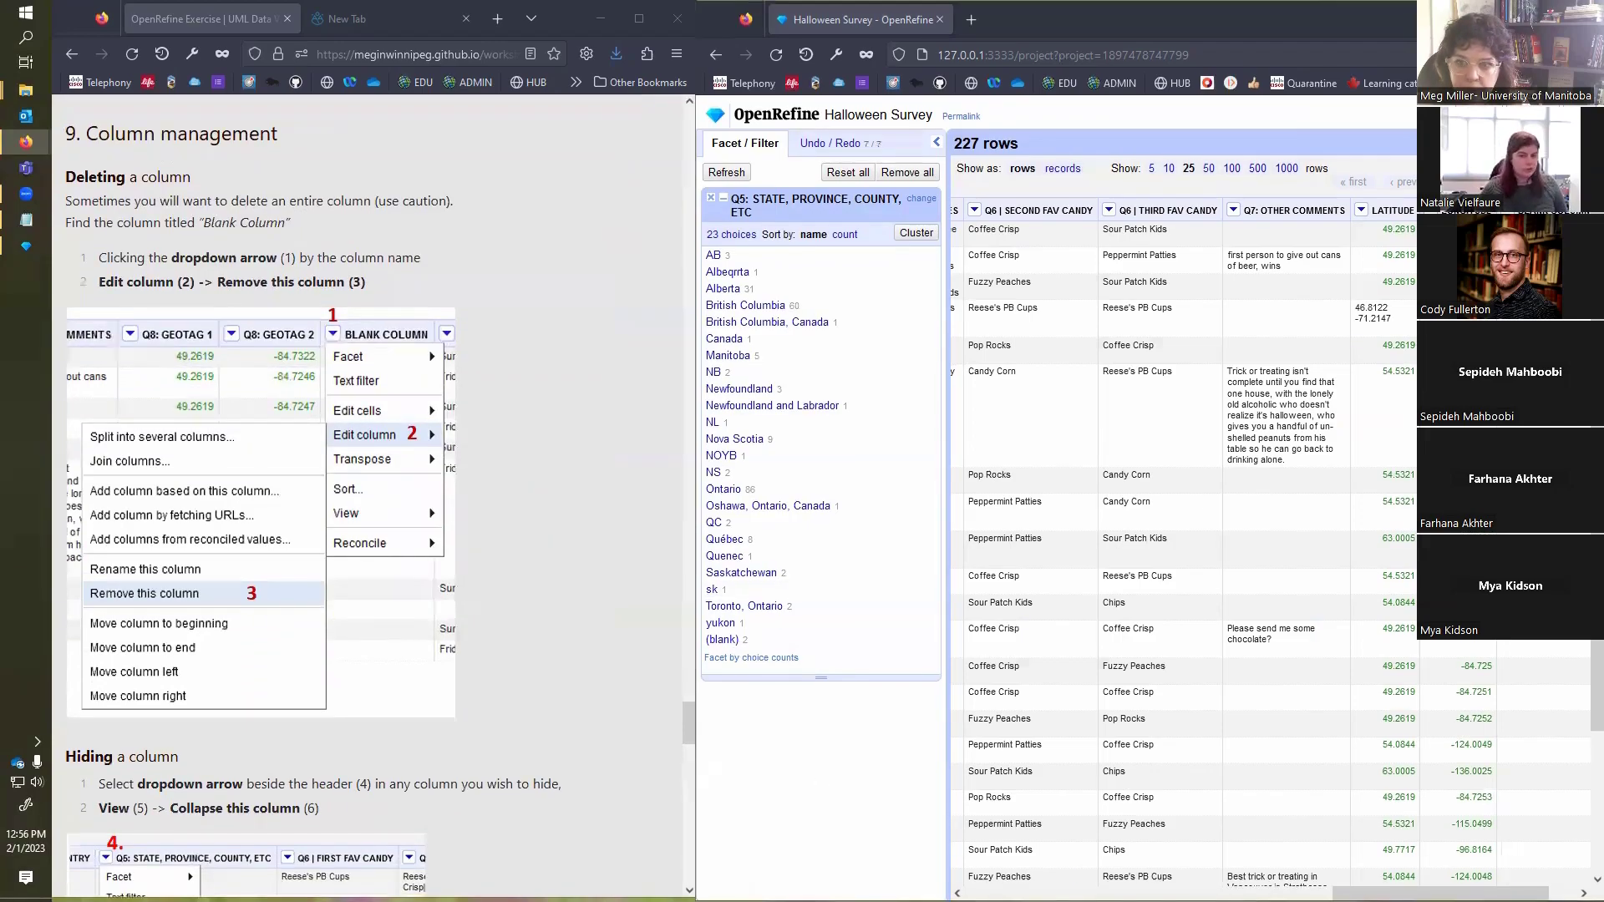
{"action": "left_click_drag", "start_coordinate": [1441, 893], "coordinate": [1469, 893]}
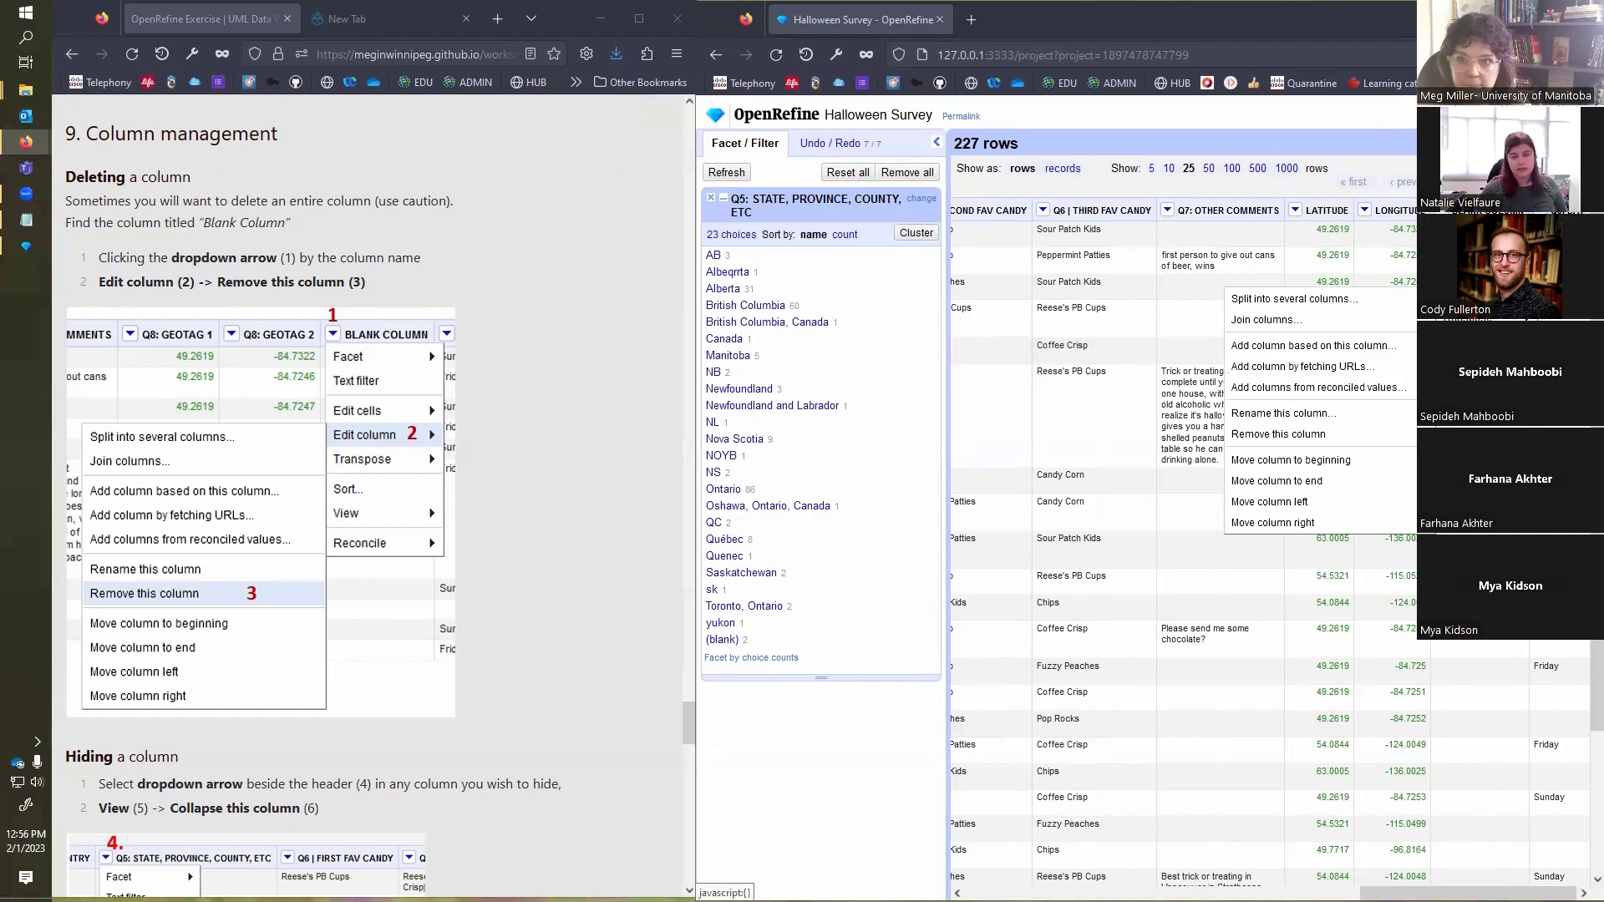
{"action": "left_click", "coordinate": [1330, 435]}
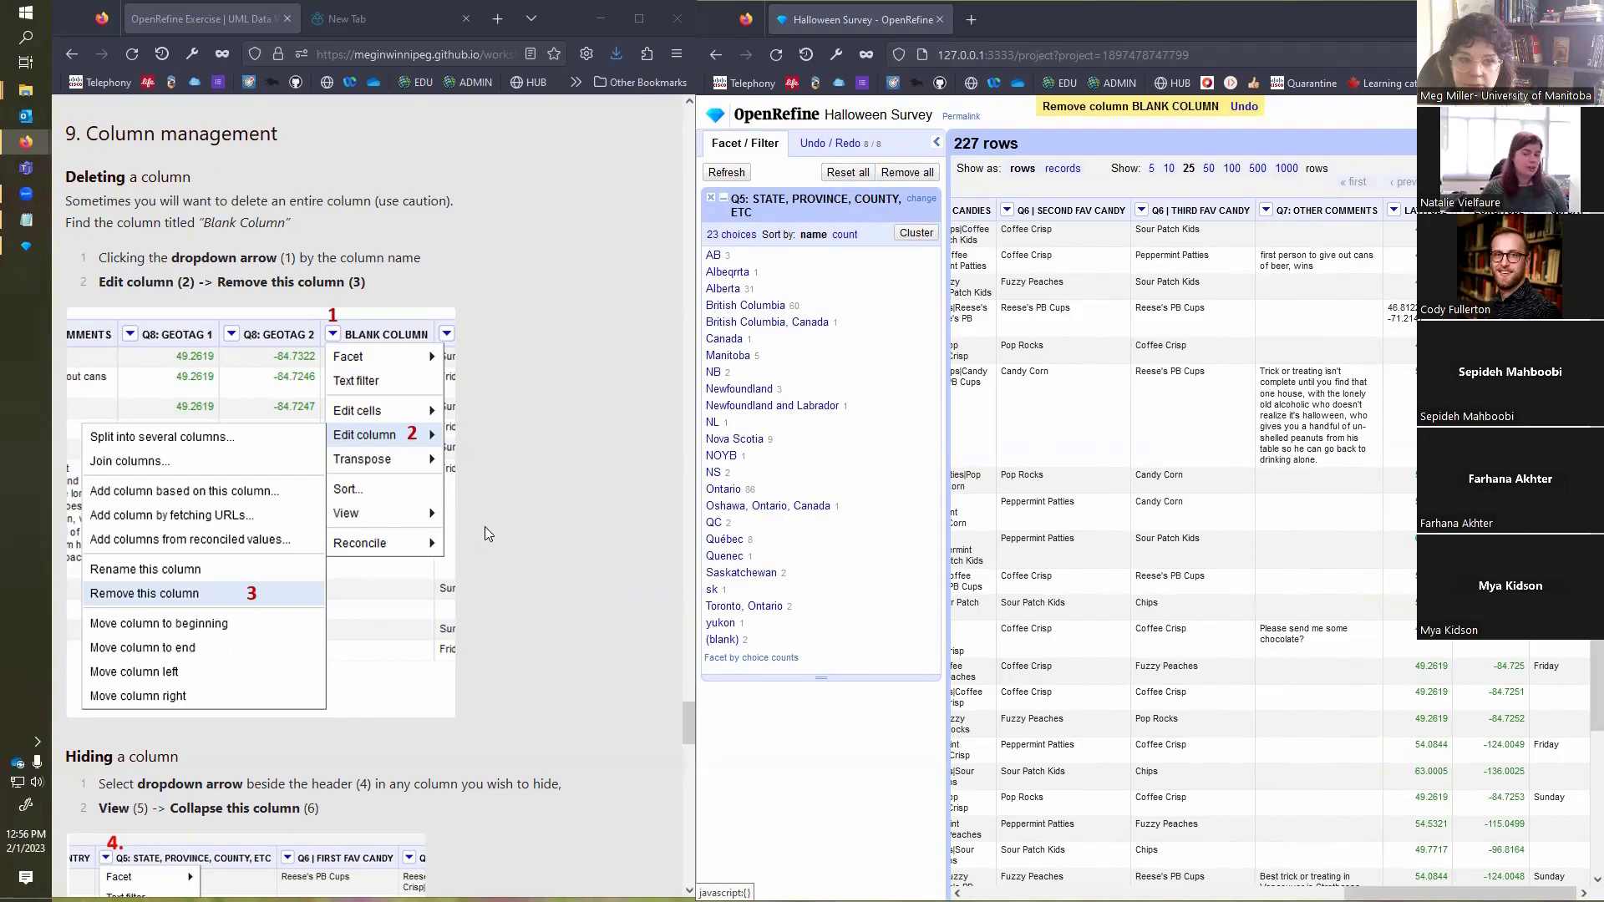
Step: Collapse the Q5: STATE, PROVINCE, COUNTY, ETC column to hide it from the grid
{"action": "scroll", "coordinate": [484, 527], "scroll_direction": "down", "scroll_amount": 2}
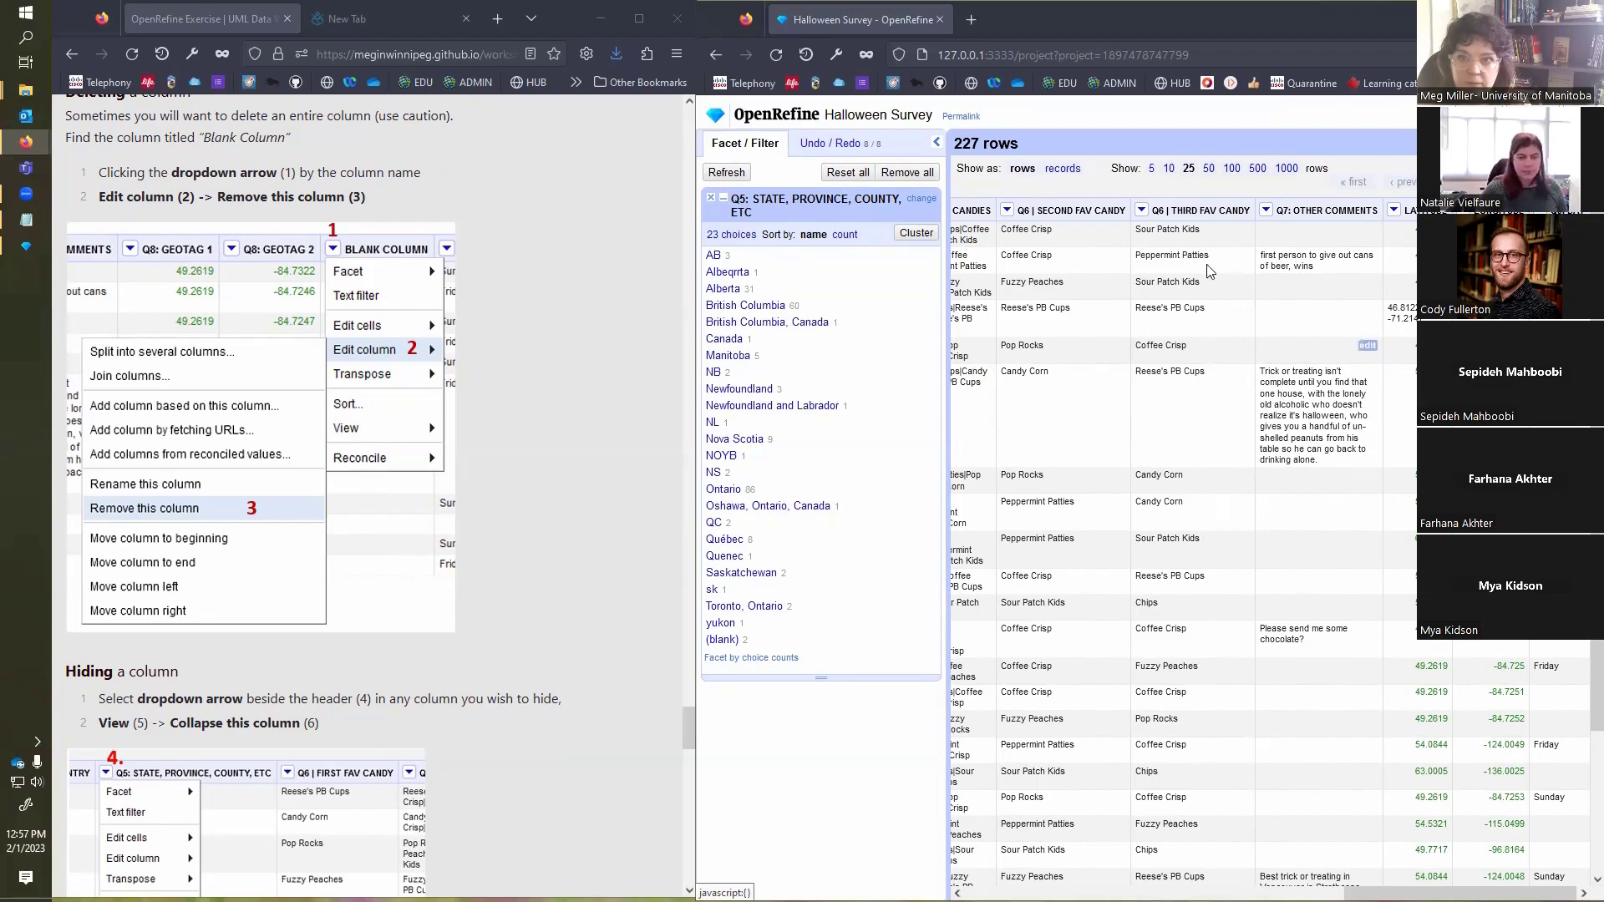
{"action": "left_click_drag", "start_coordinate": [1459, 892], "coordinate": [1180, 893]}
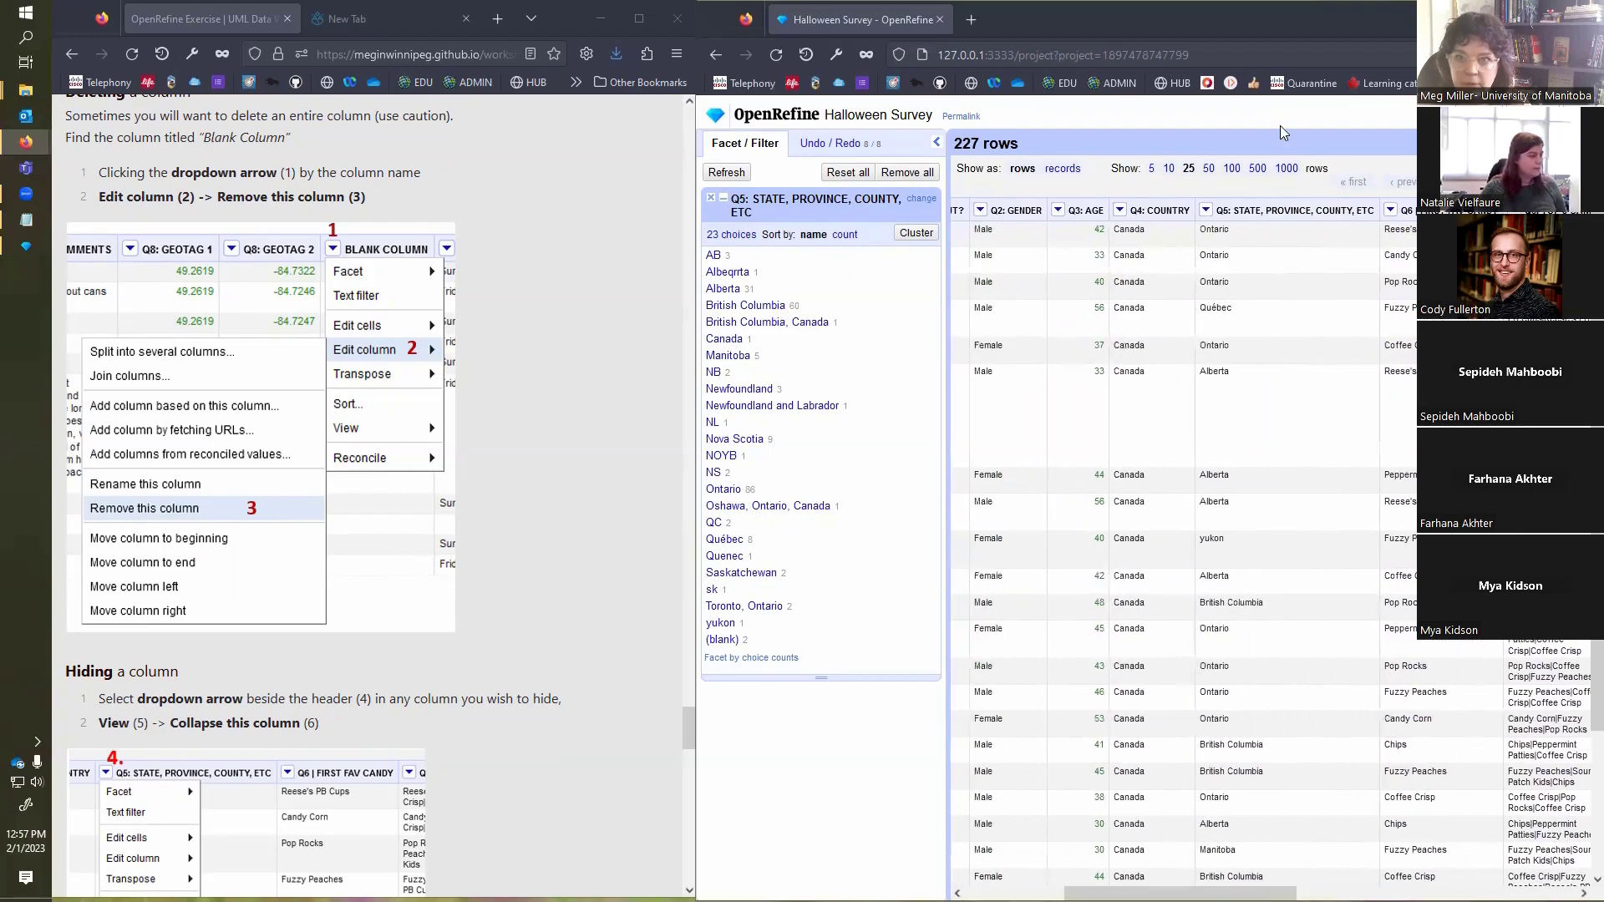
{"action": "left_click", "coordinate": [1205, 212]}
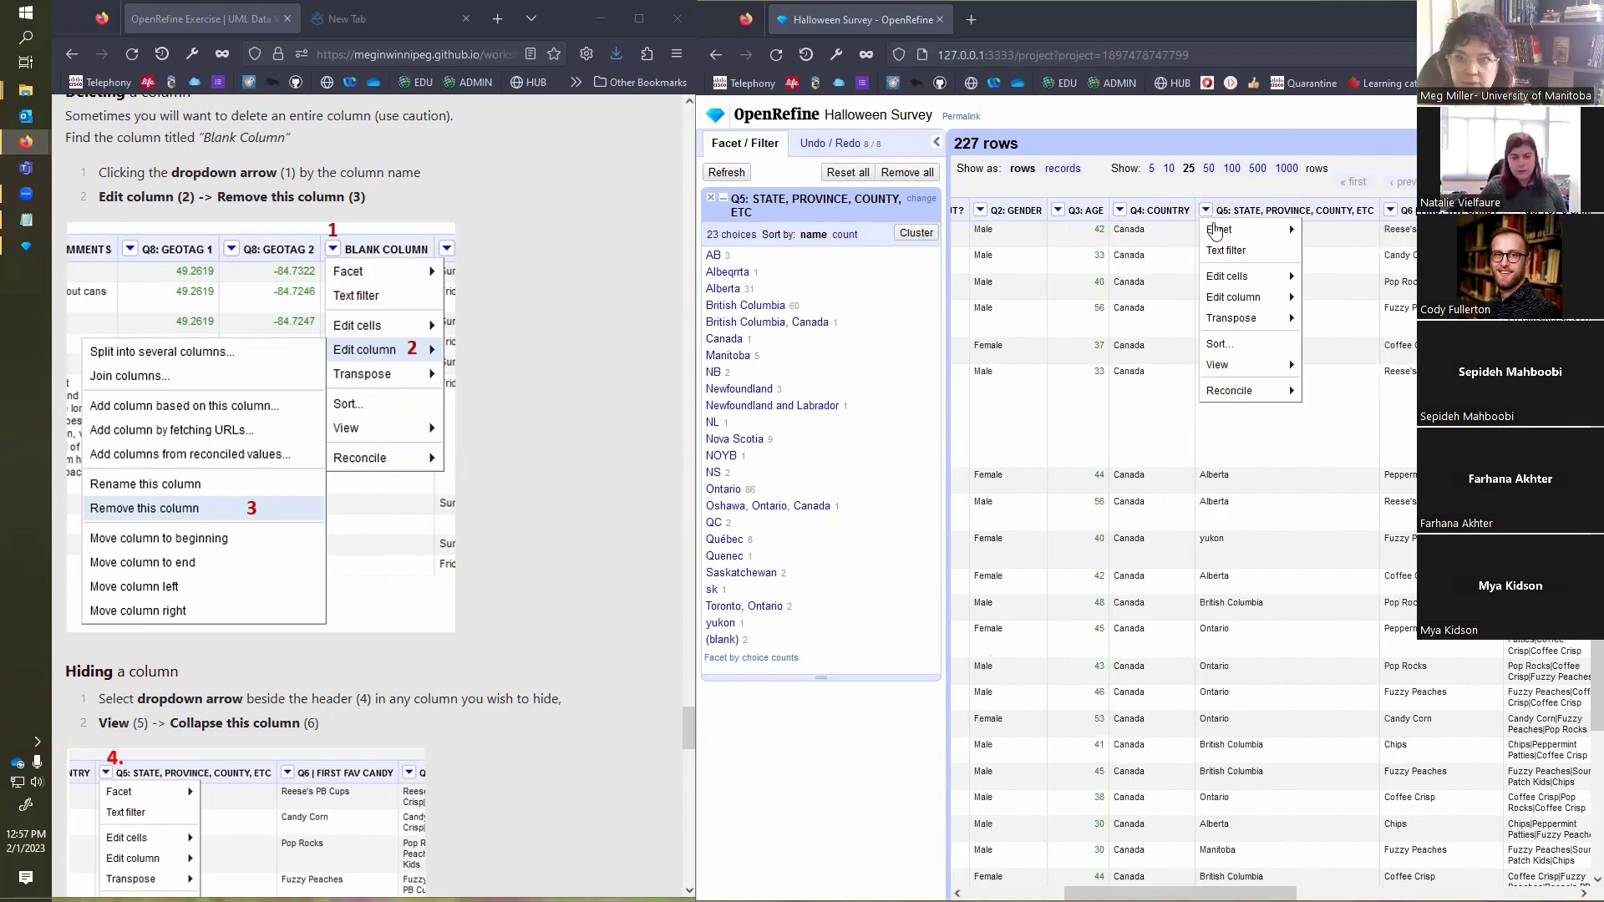
{"action": "mouse_move", "coordinate": [1264, 368]}
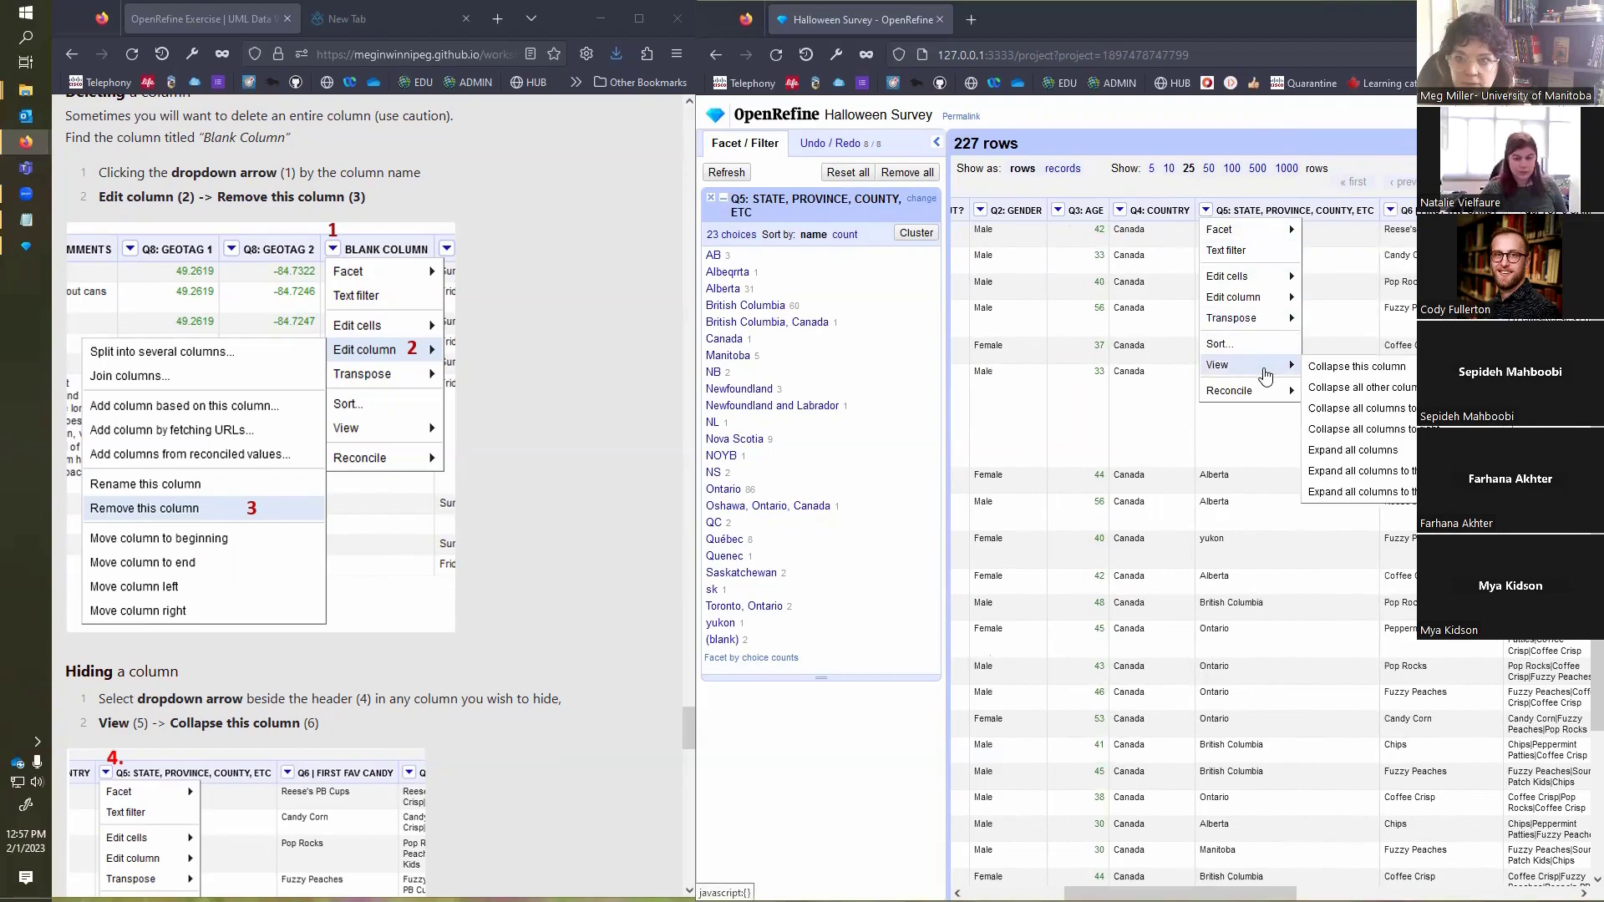
{"action": "left_click", "coordinate": [1339, 369]}
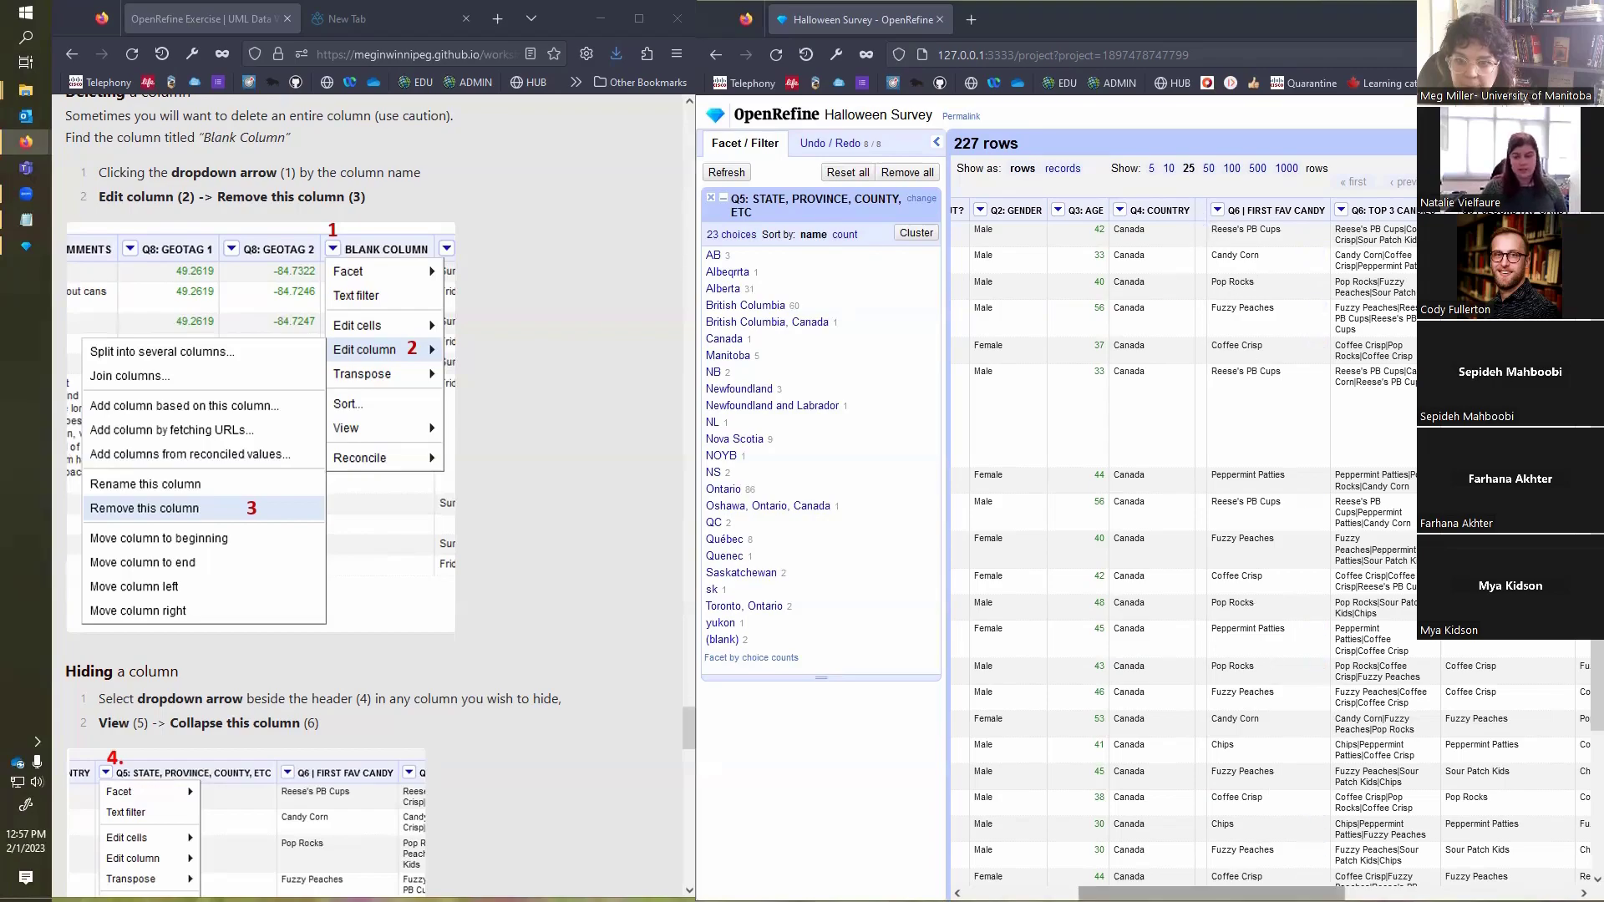
Step: Expand all columns of the grid to unhide the collapsed Q5 column
{"action": "left_click_drag", "start_coordinate": [1211, 894], "coordinate": [1096, 894]}
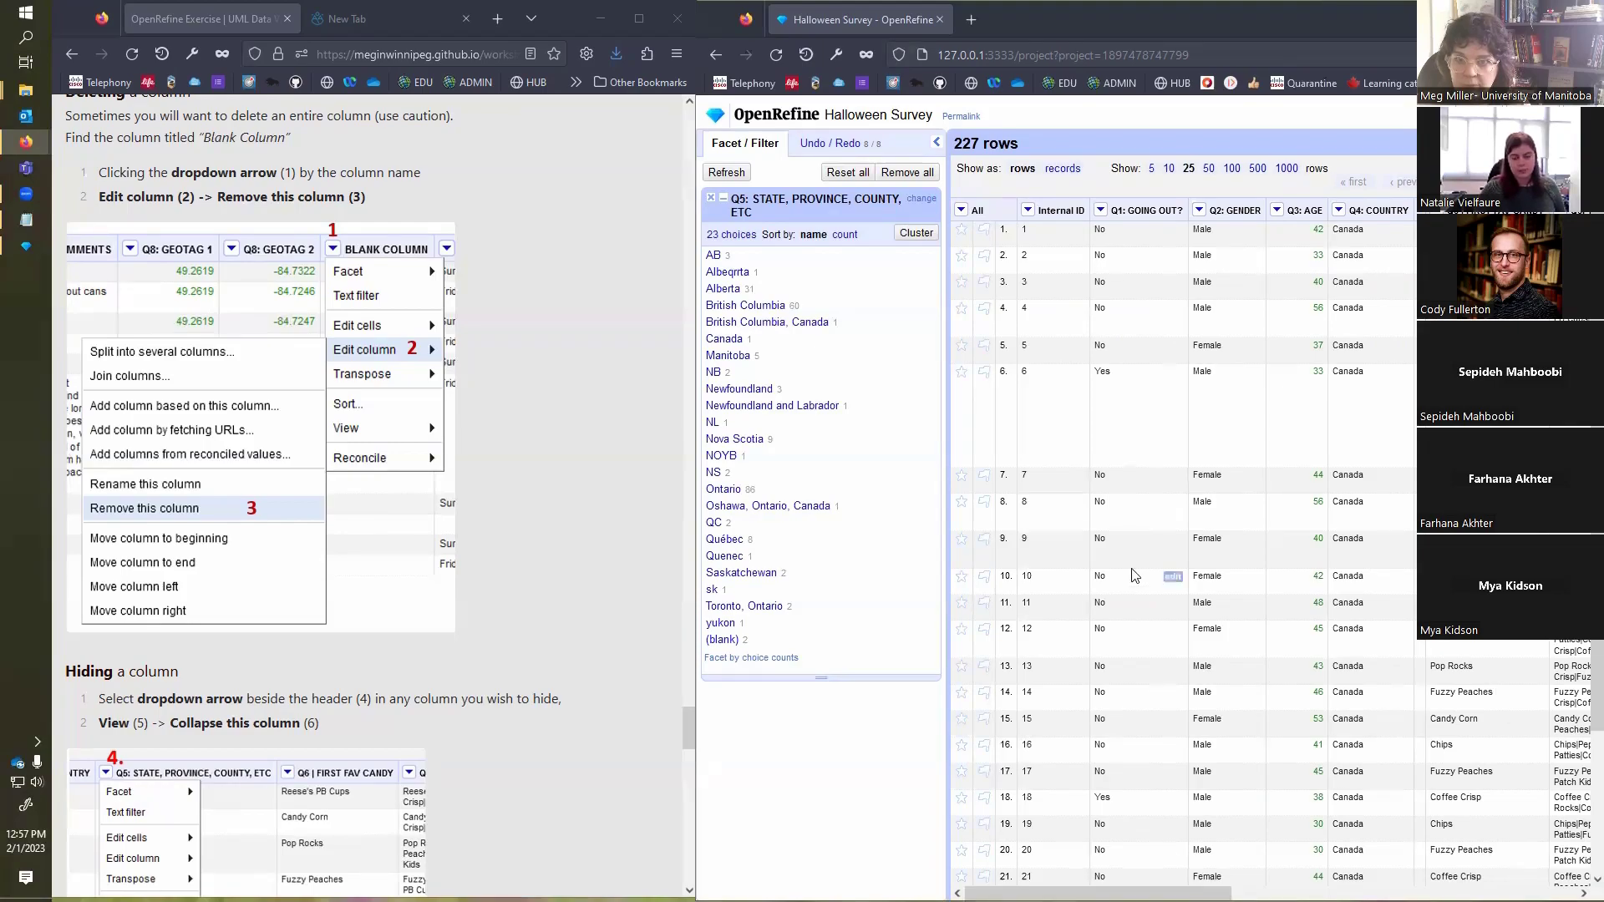
{"action": "left_click", "coordinate": [962, 212]}
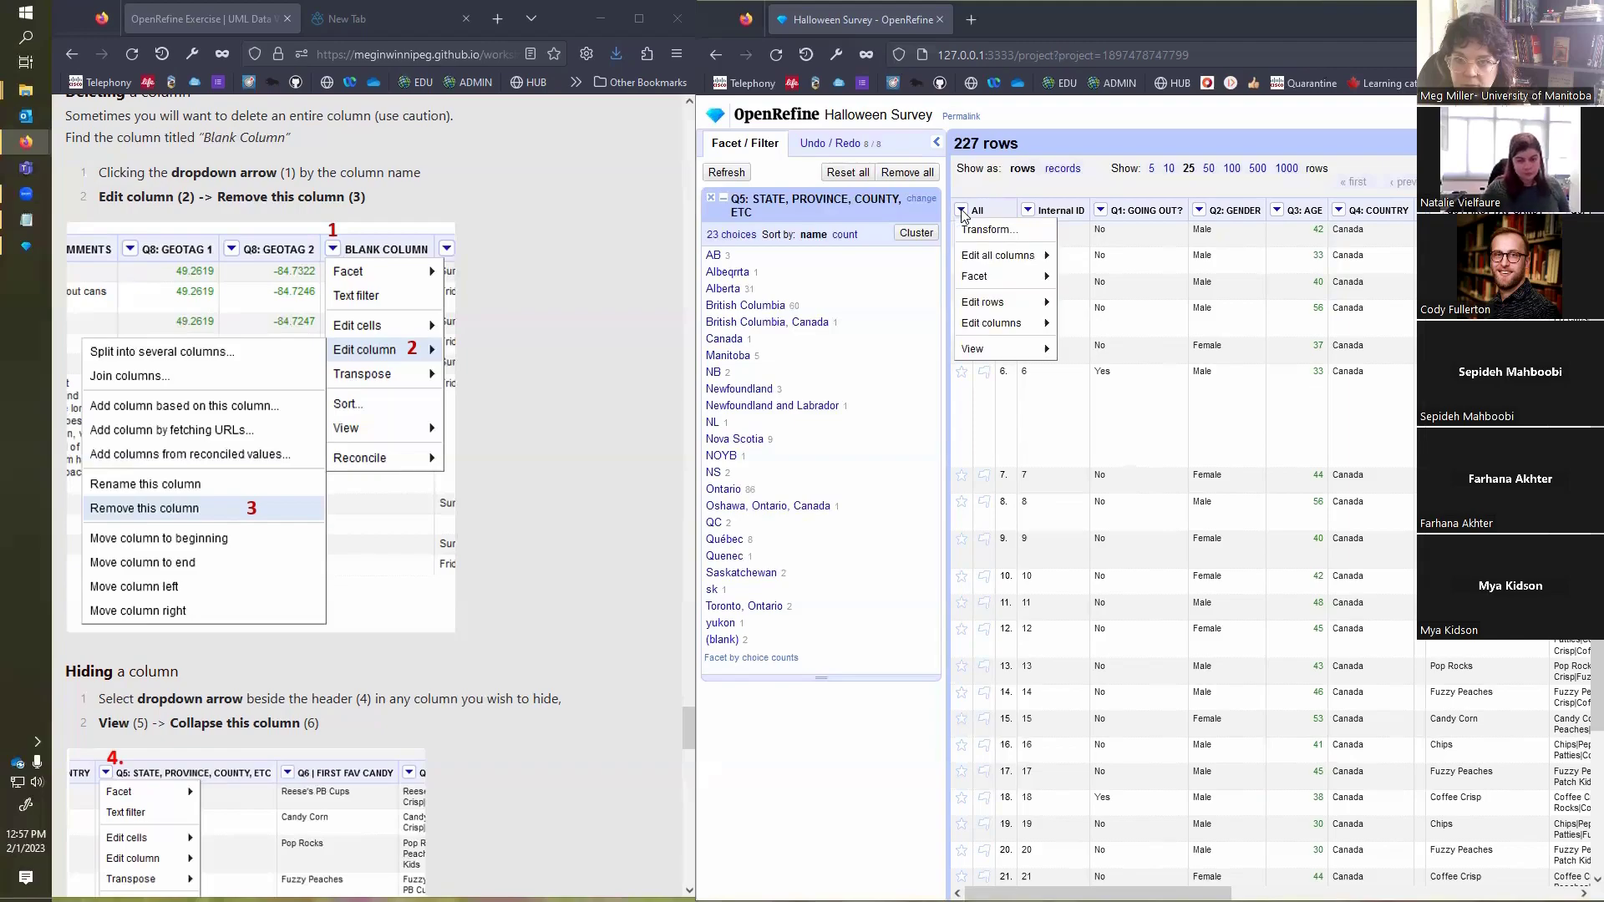
{"action": "mouse_move", "coordinate": [1000, 349]}
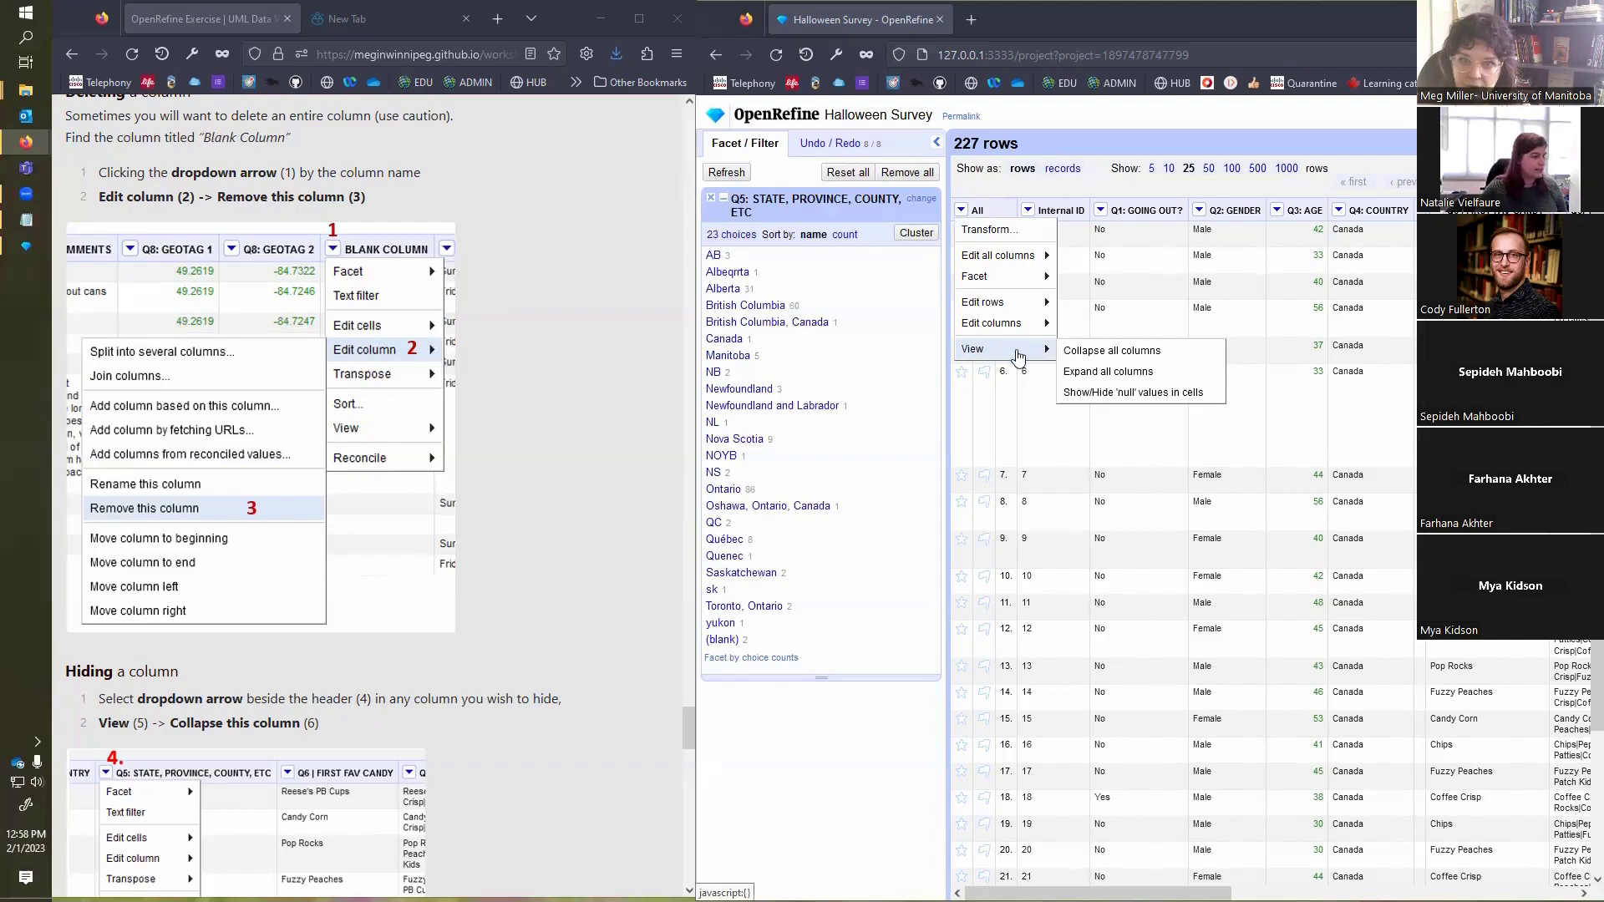
{"action": "left_click", "coordinate": [1095, 376]}
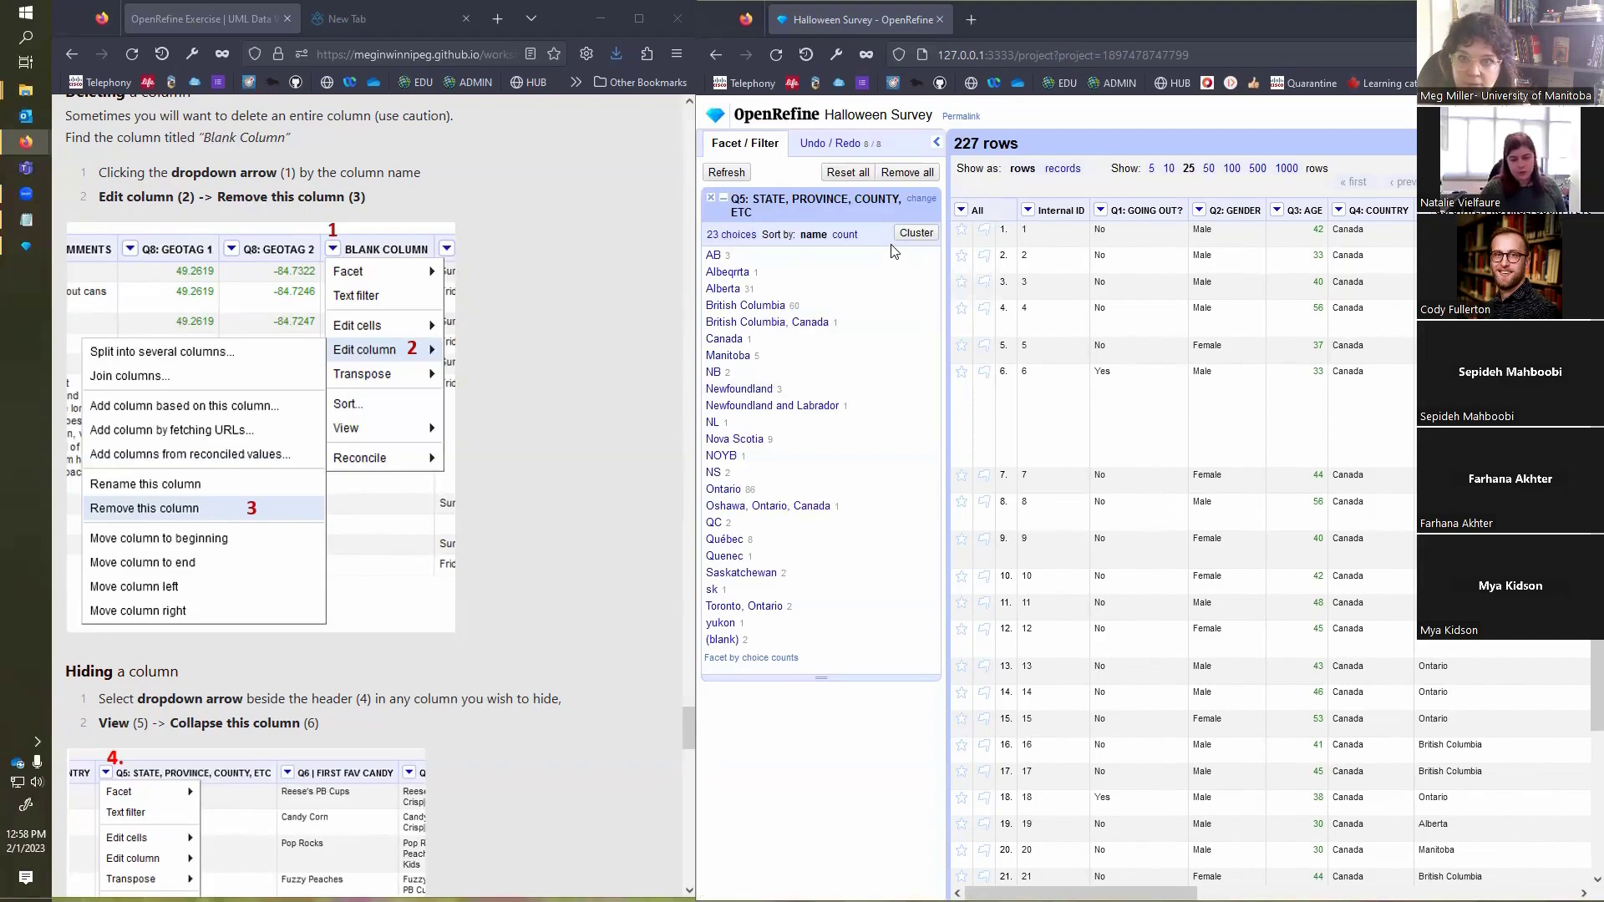
Step: Examine the view options for all columns and the exercise's notes on hiding columns, showing null labels and advanced techniques
{"action": "left_click", "coordinate": [960, 211]}
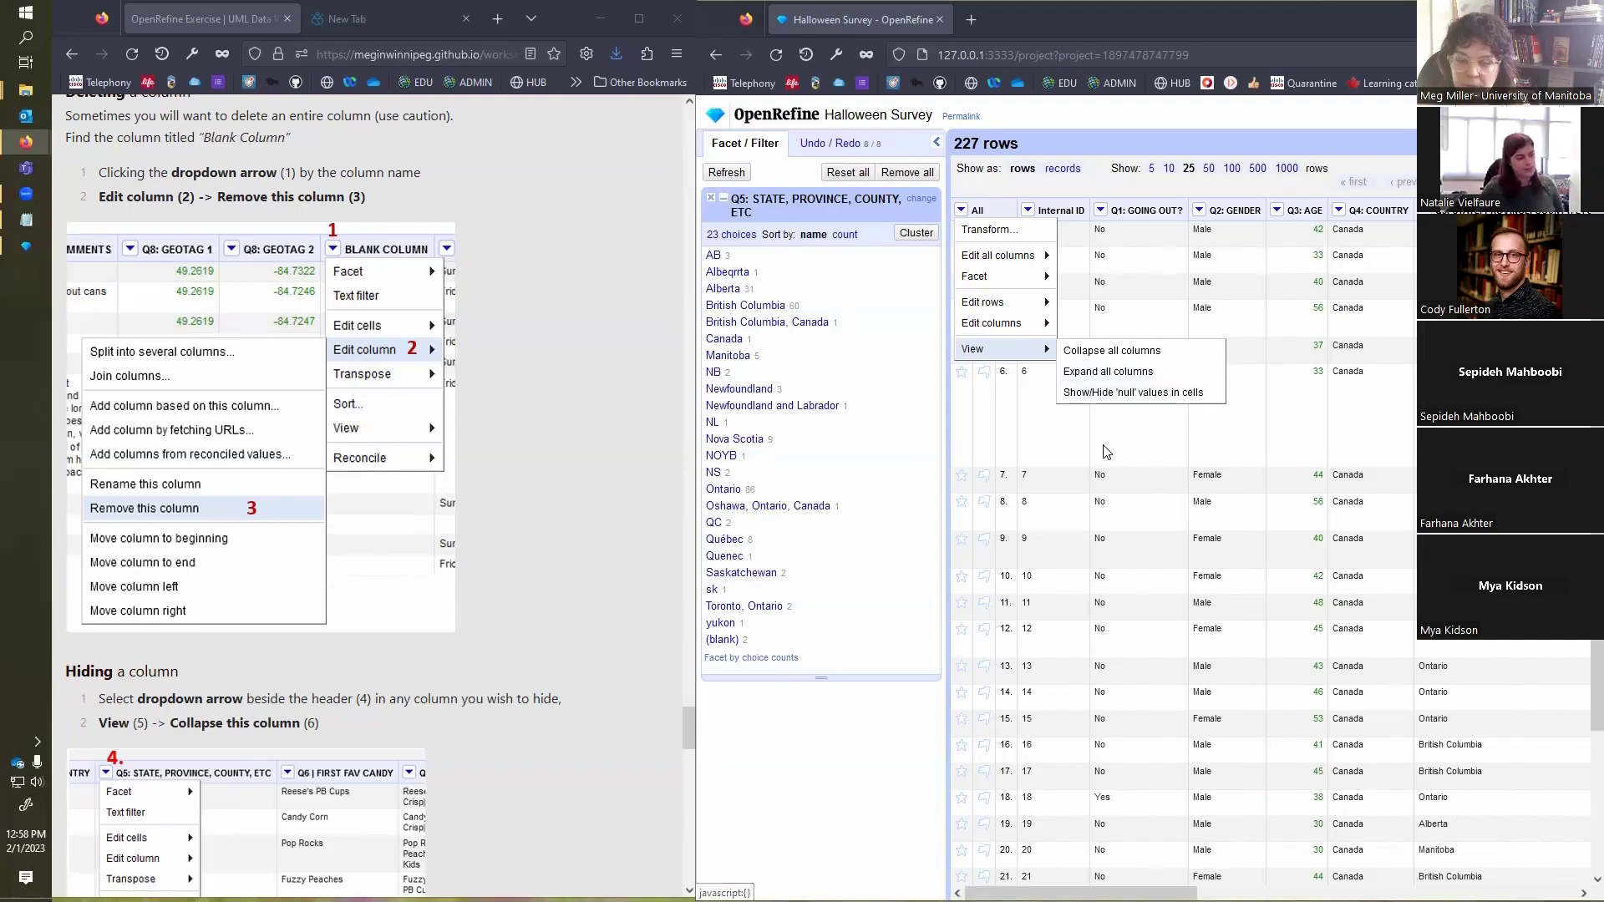
{"action": "mouse_move", "coordinate": [1003, 269]}
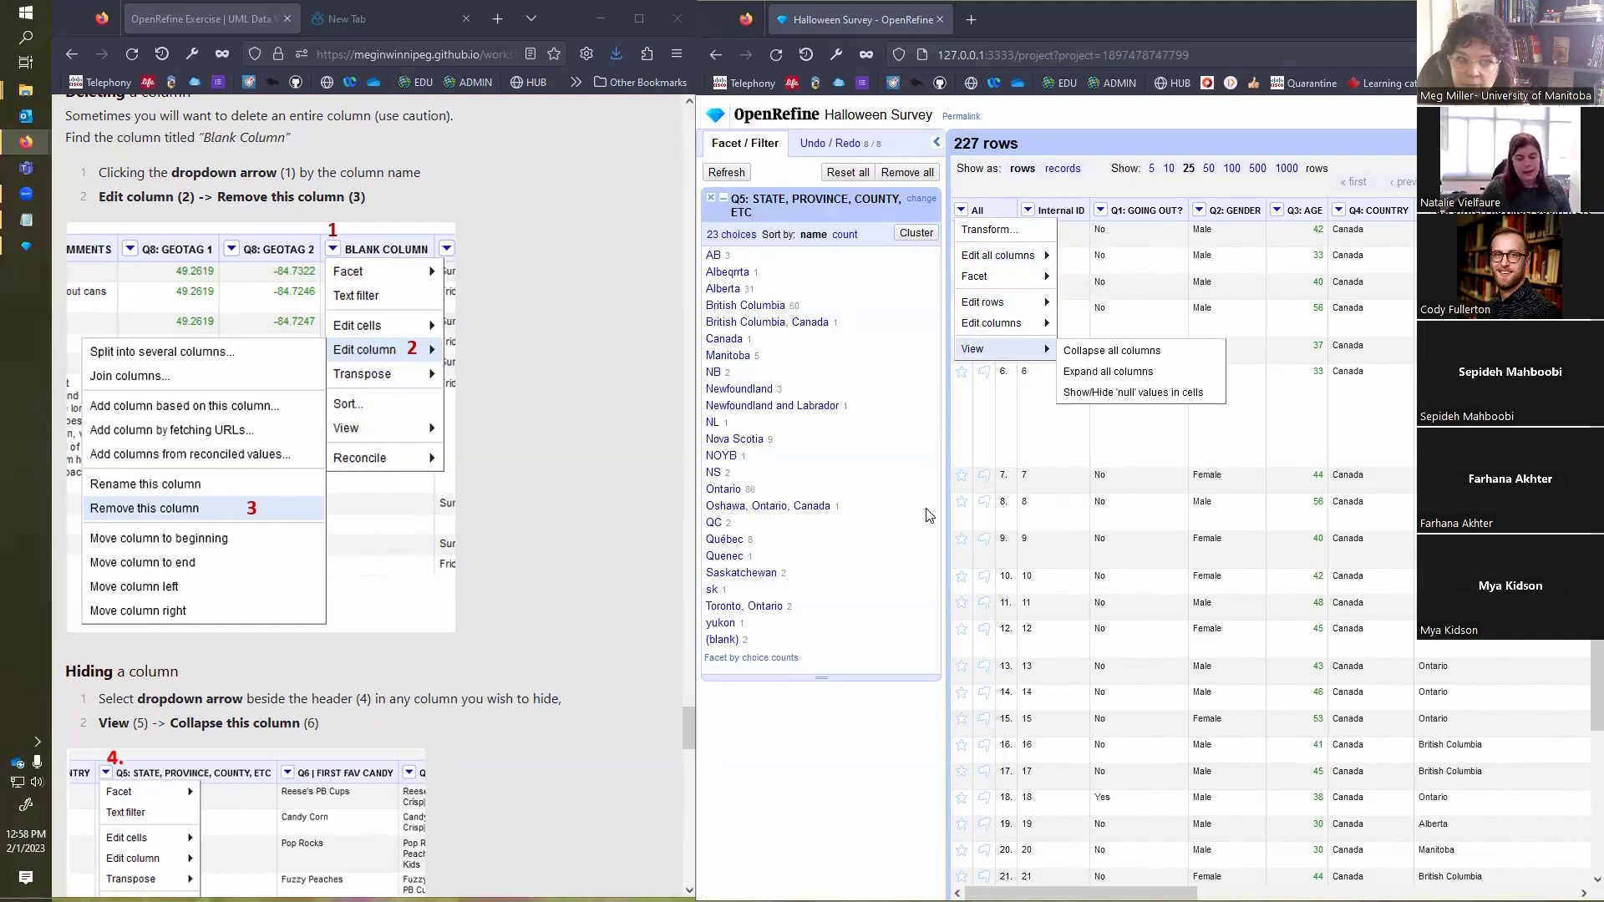
{"action": "scroll", "coordinate": [587, 623], "scroll_direction": "down", "scroll_amount": 6}
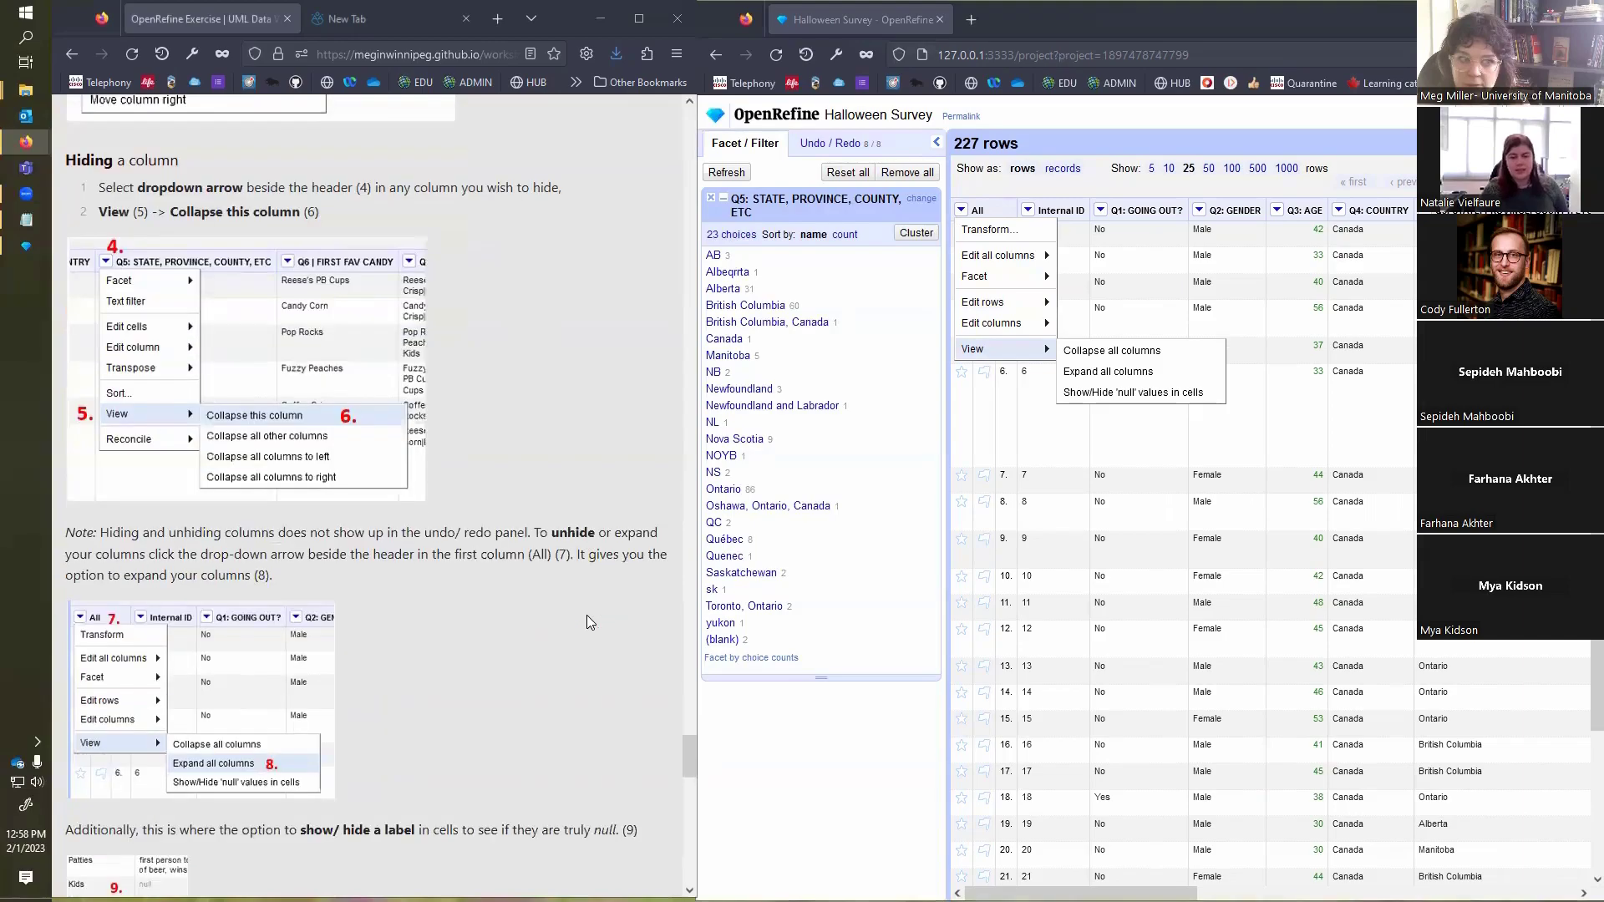
{"action": "scroll", "coordinate": [587, 623], "scroll_direction": "down", "scroll_amount": 5}
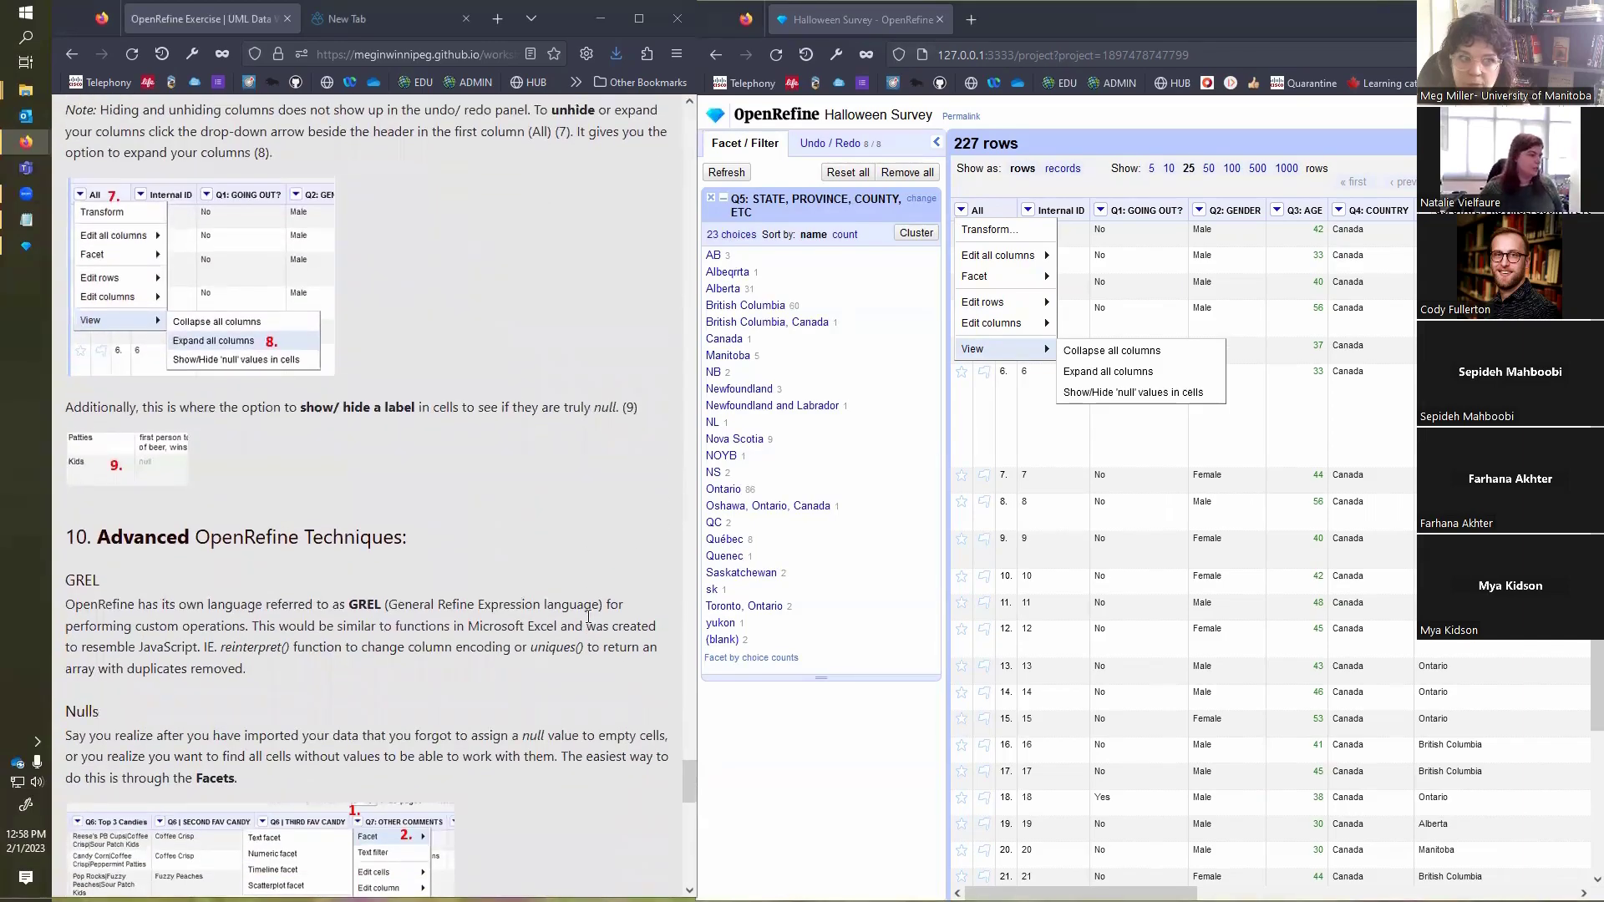
{"action": "scroll", "coordinate": [587, 619], "scroll_direction": "up", "scroll_amount": 1}
{"action": "scroll", "coordinate": [586, 623], "scroll_direction": "down", "scroll_amount": 2}
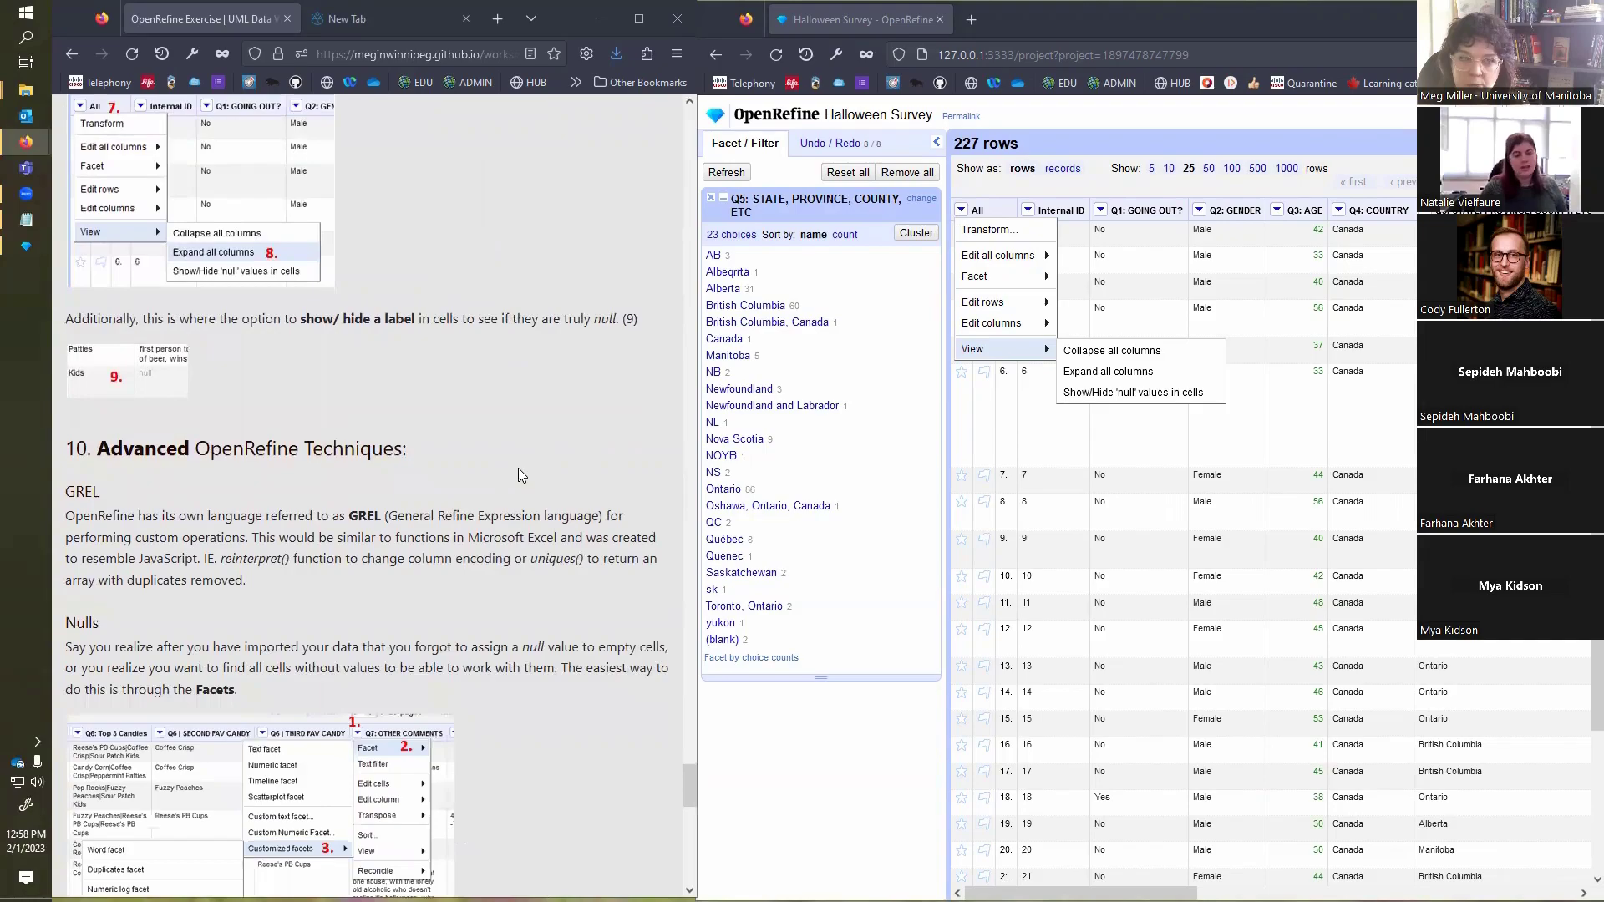
{"action": "scroll", "coordinate": [518, 468], "scroll_direction": "up", "scroll_amount": 2}
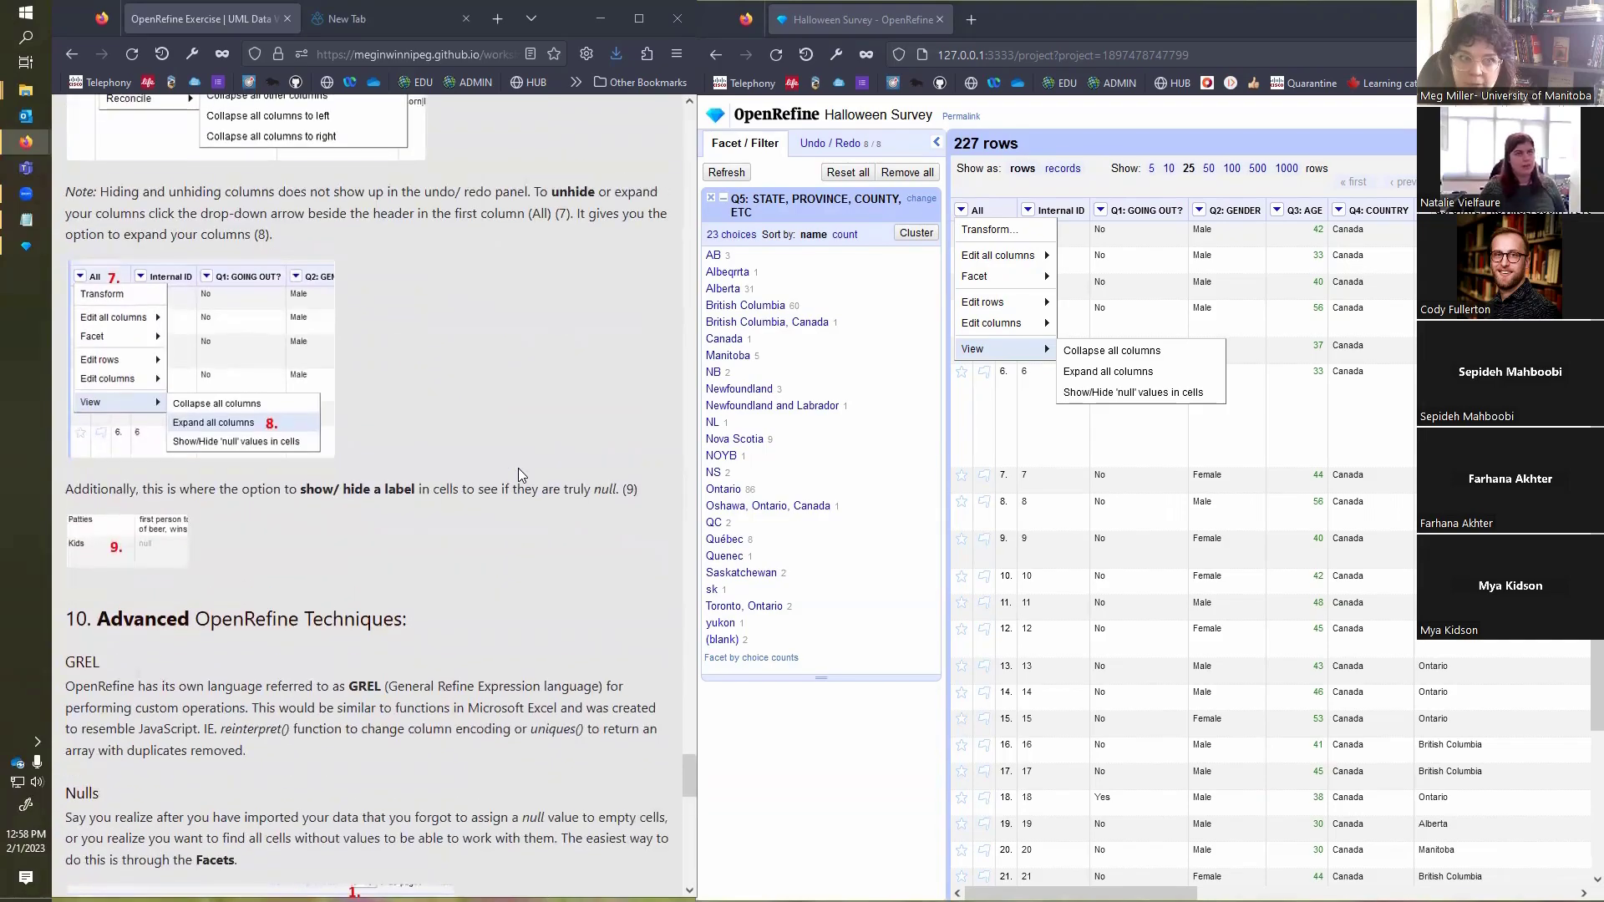
{"action": "scroll", "coordinate": [518, 474], "scroll_direction": "down", "scroll_amount": 1}
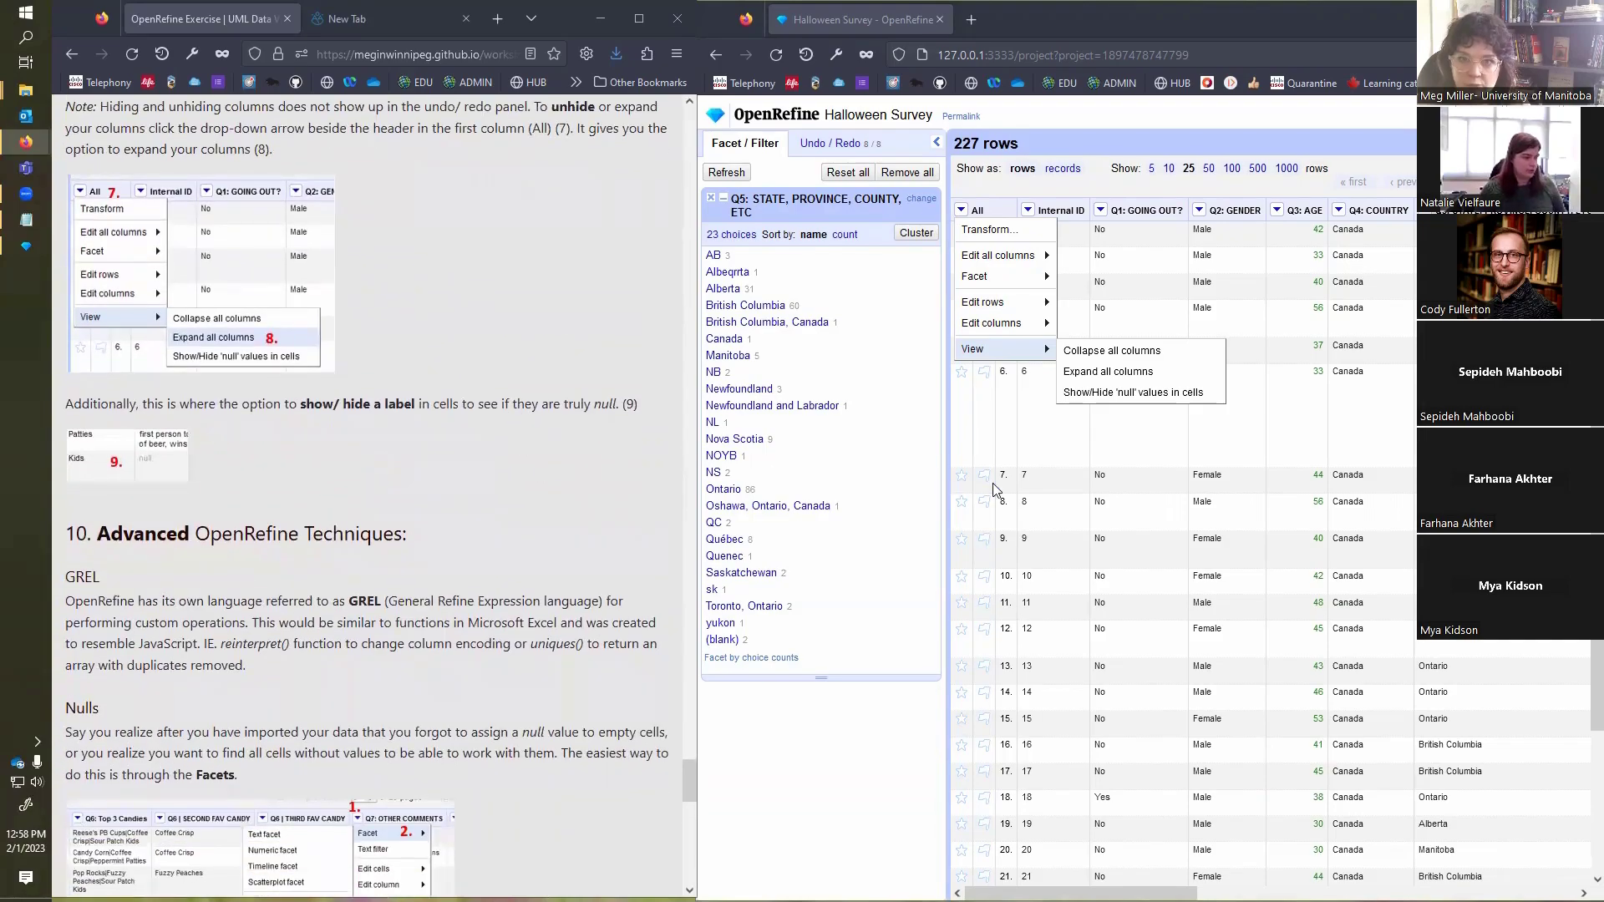
Step: Review the project's operation history and the view options for all columns
{"action": "left_click", "coordinate": [823, 142]}
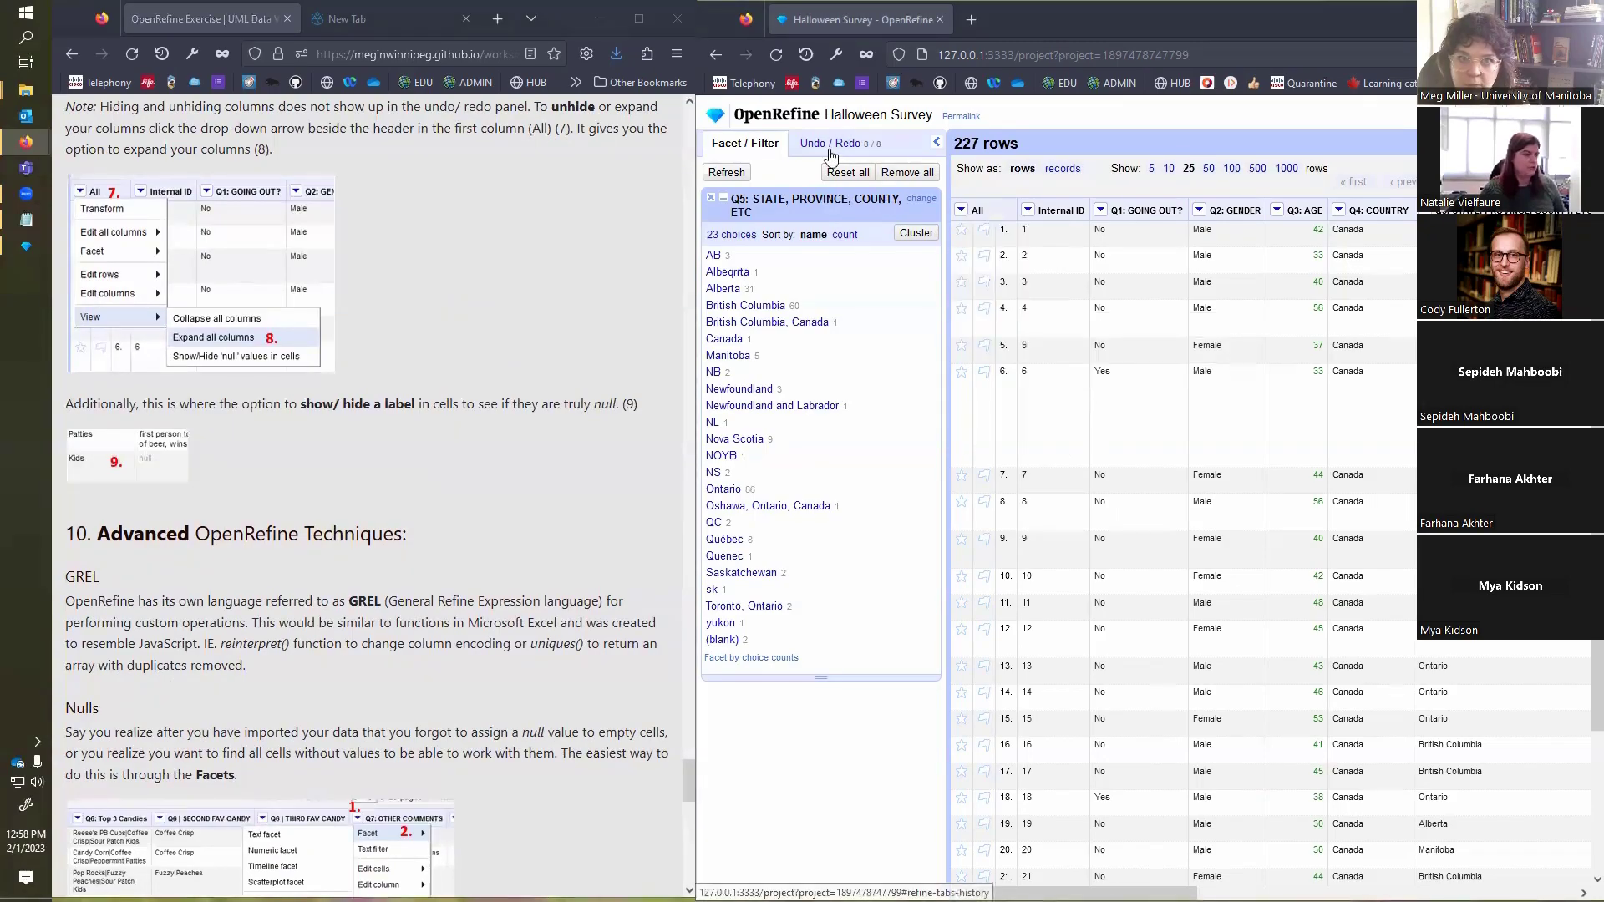
{"action": "left_click", "coordinate": [820, 142]}
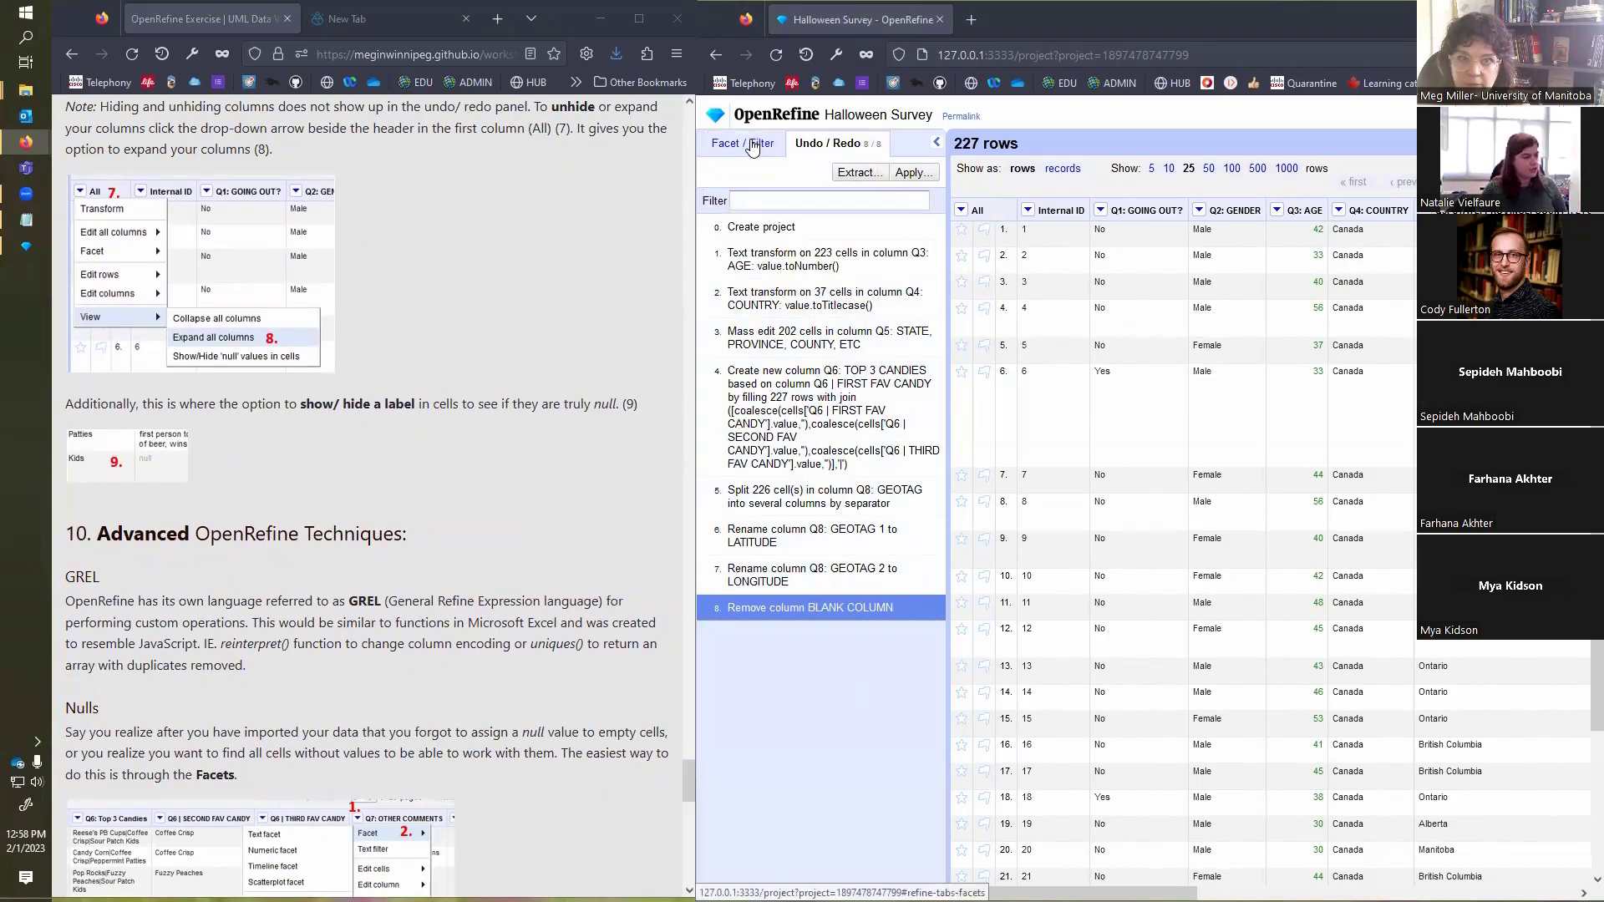
{"action": "left_click", "coordinate": [754, 146]}
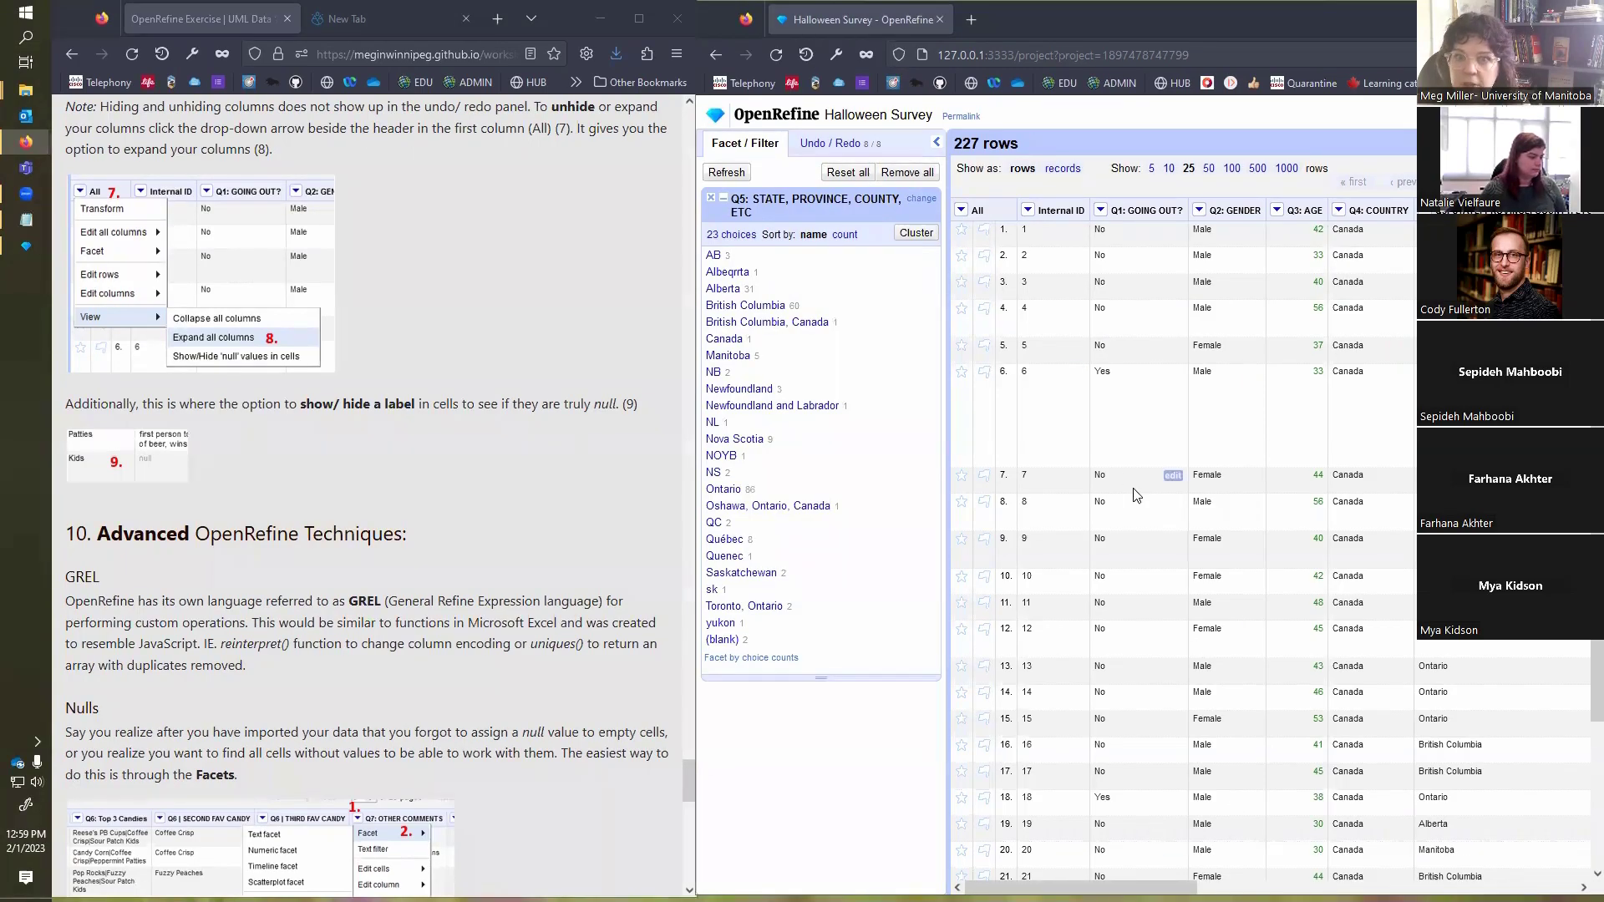
{"action": "left_click", "coordinate": [962, 210]}
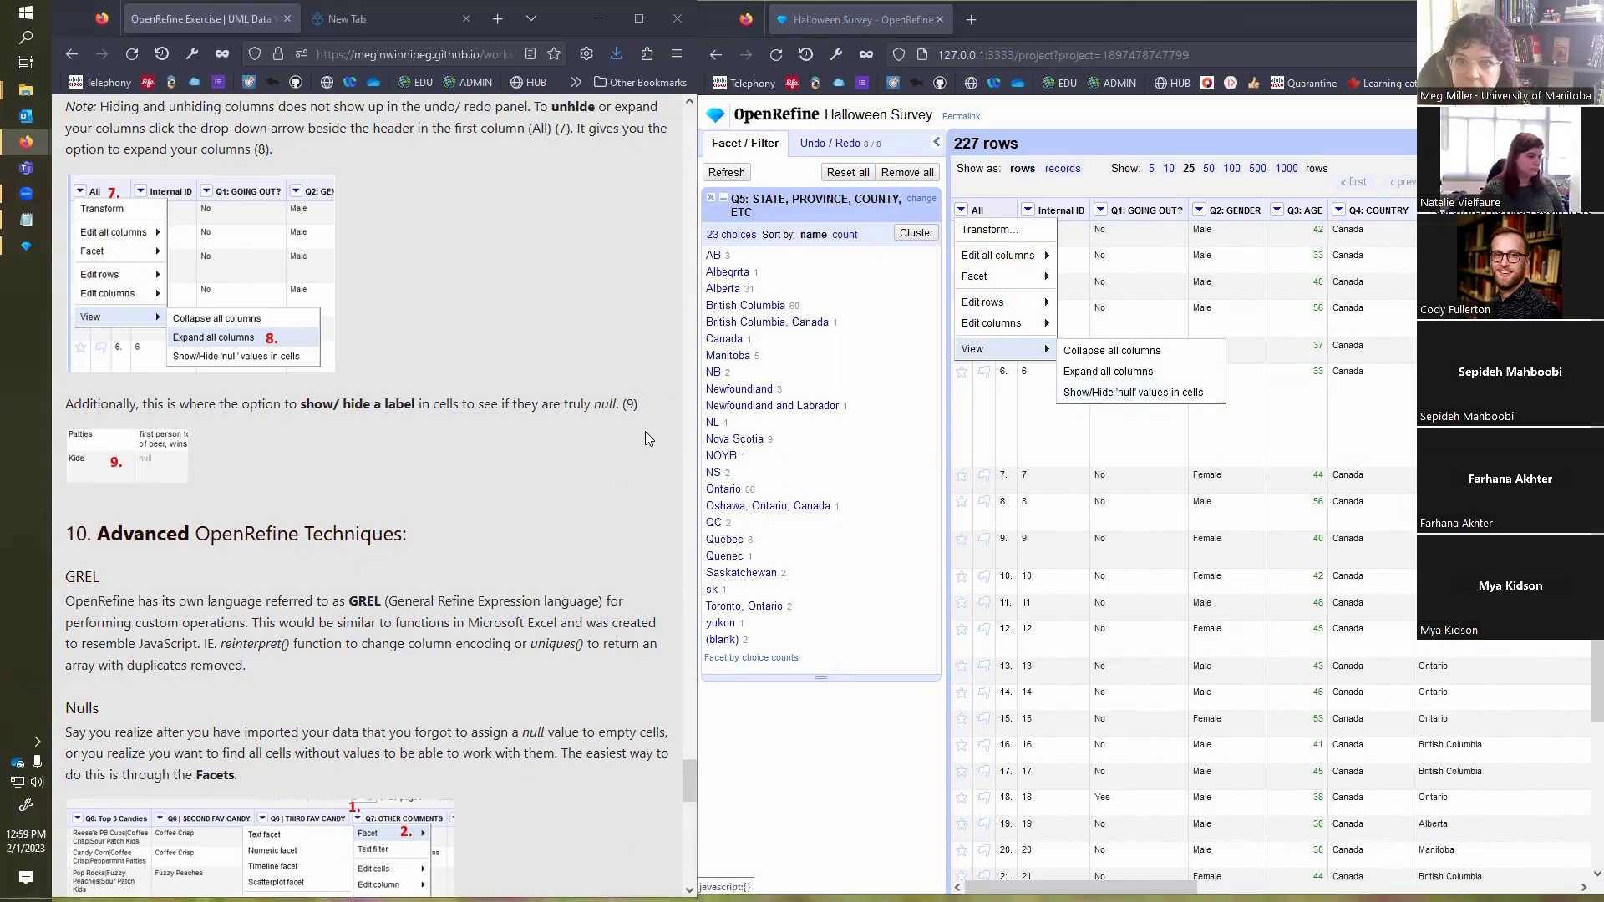
{"action": "left_click", "coordinate": [1097, 113]}
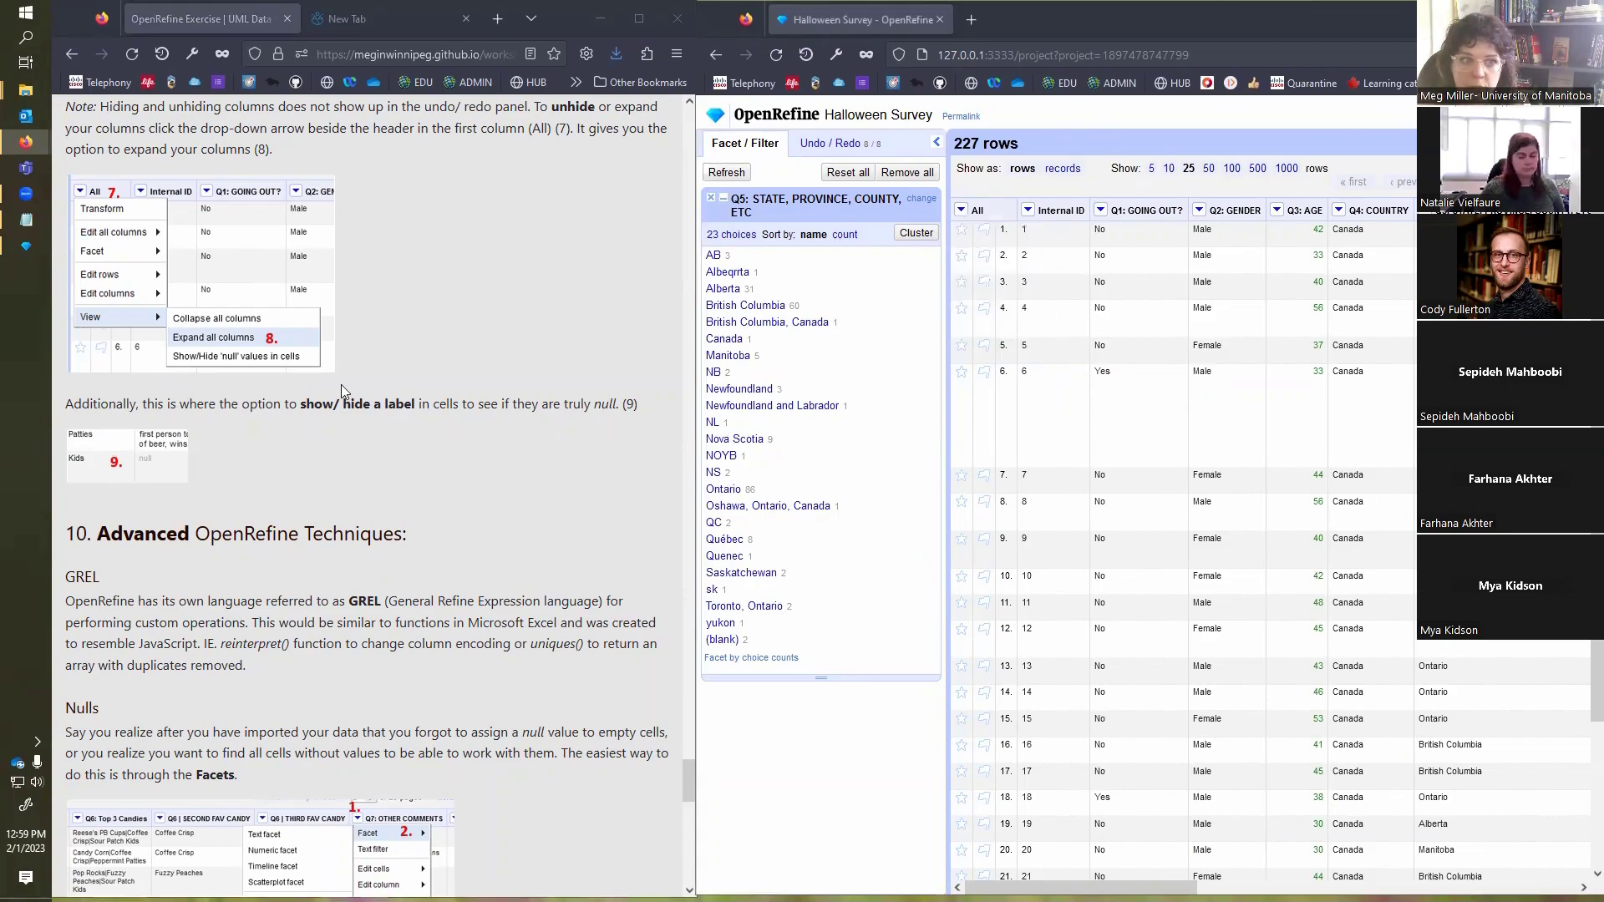
Step: Facet the Q7: OTHER COMMENTS column by null and filter the rows to those with the value true
{"action": "scroll", "coordinate": [439, 394], "scroll_direction": "down", "scroll_amount": 4}
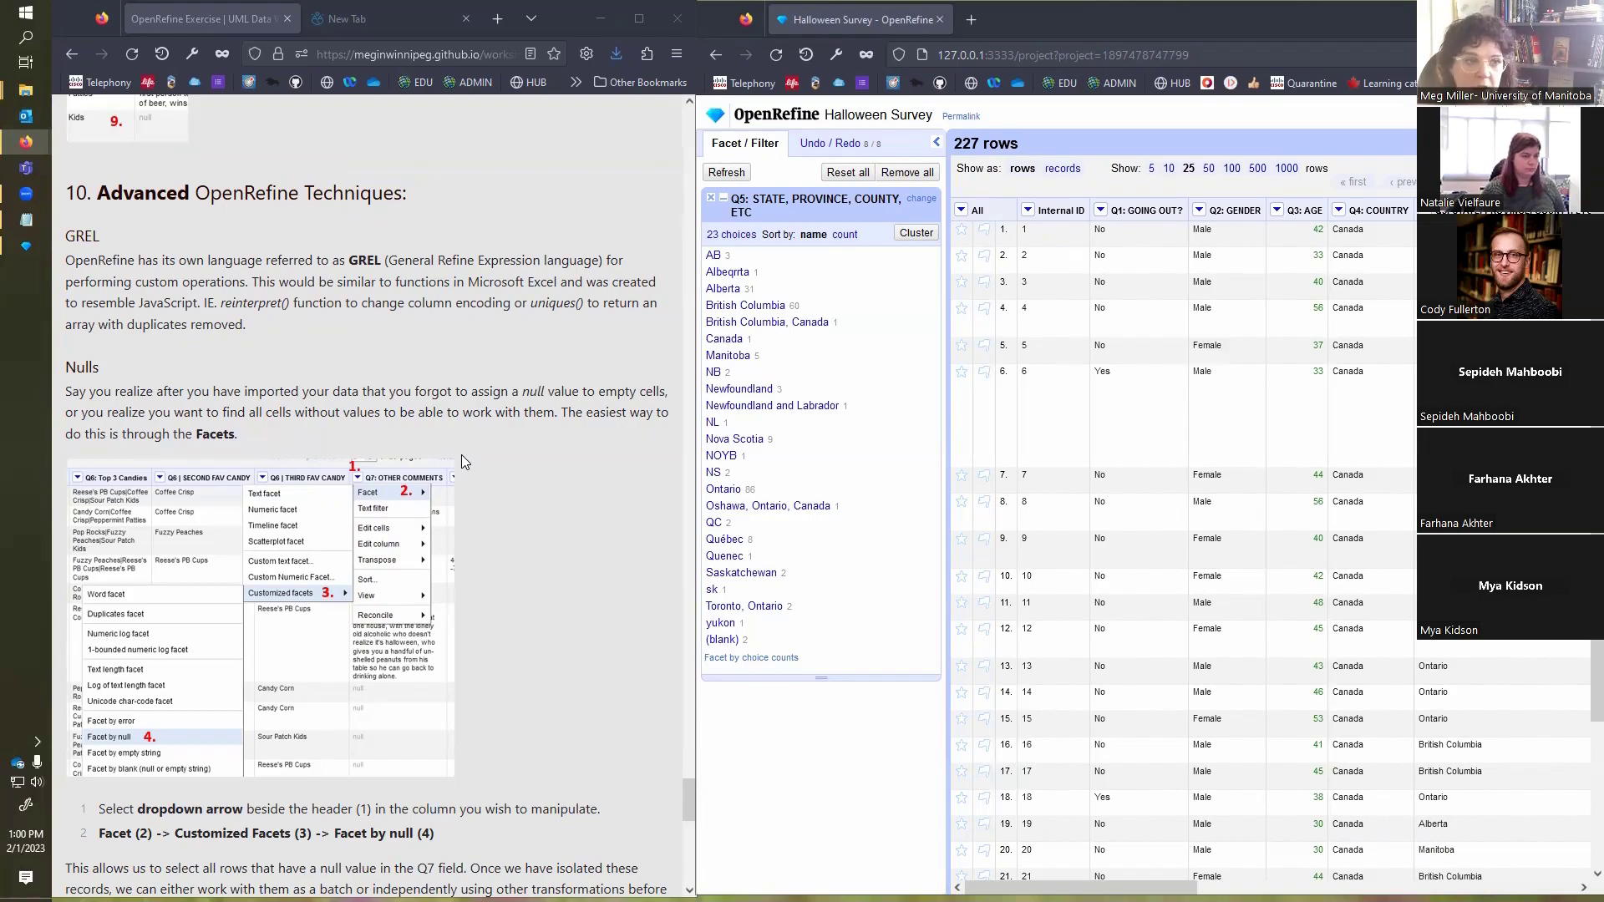
{"action": "scroll", "coordinate": [235, 286], "scroll_direction": "down", "scroll_amount": 2}
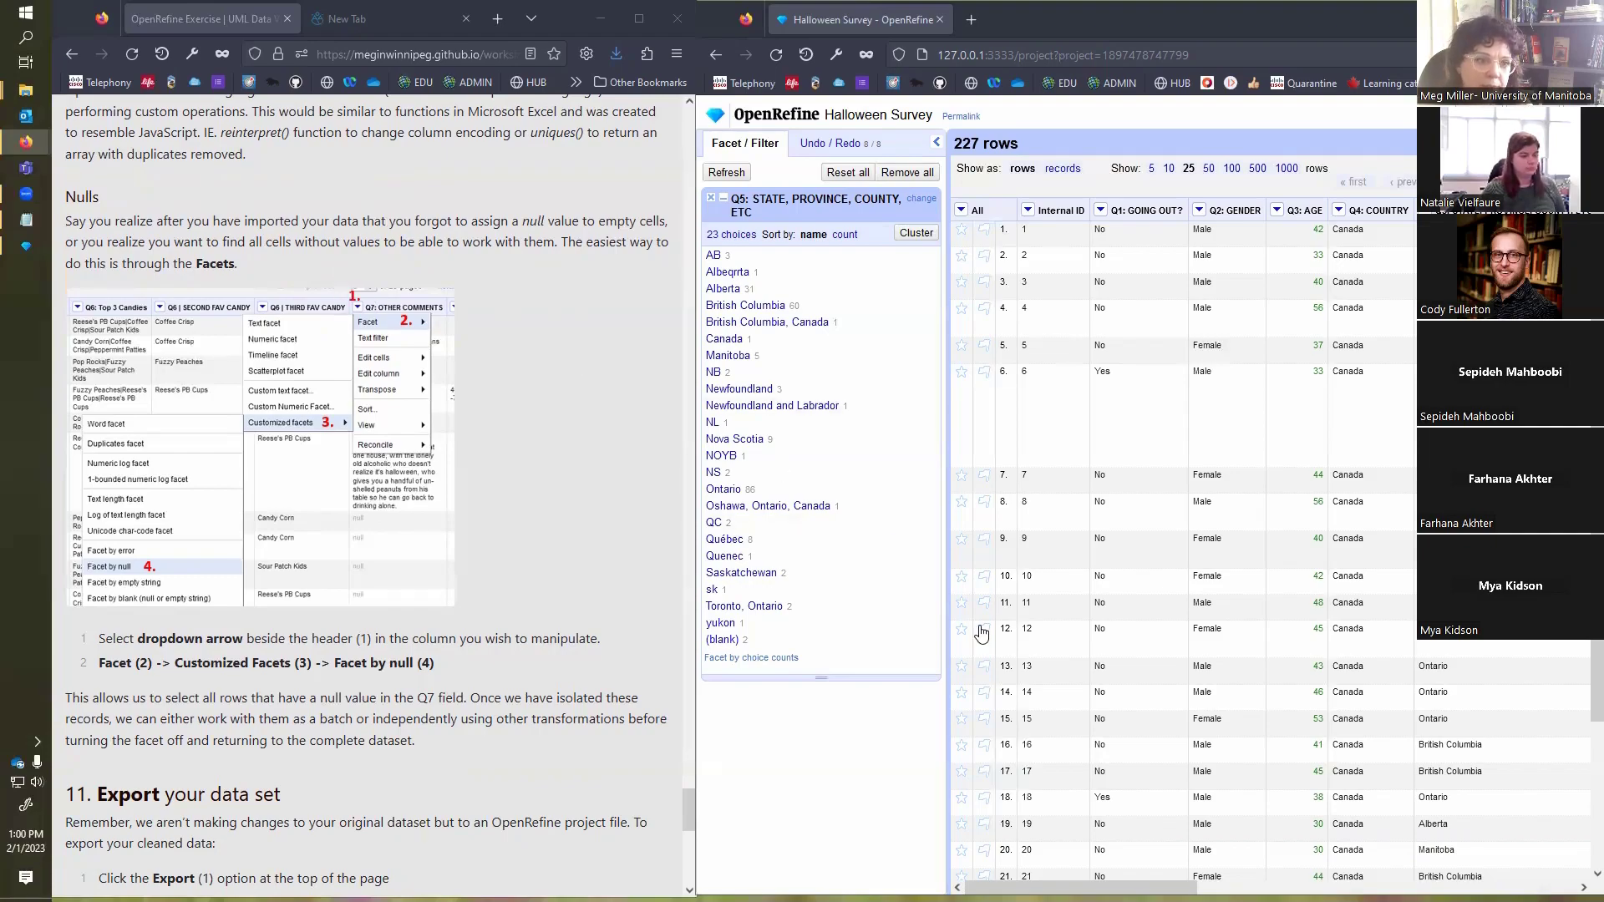
{"action": "left_click_drag", "start_coordinate": [1081, 888], "coordinate": [1447, 888]}
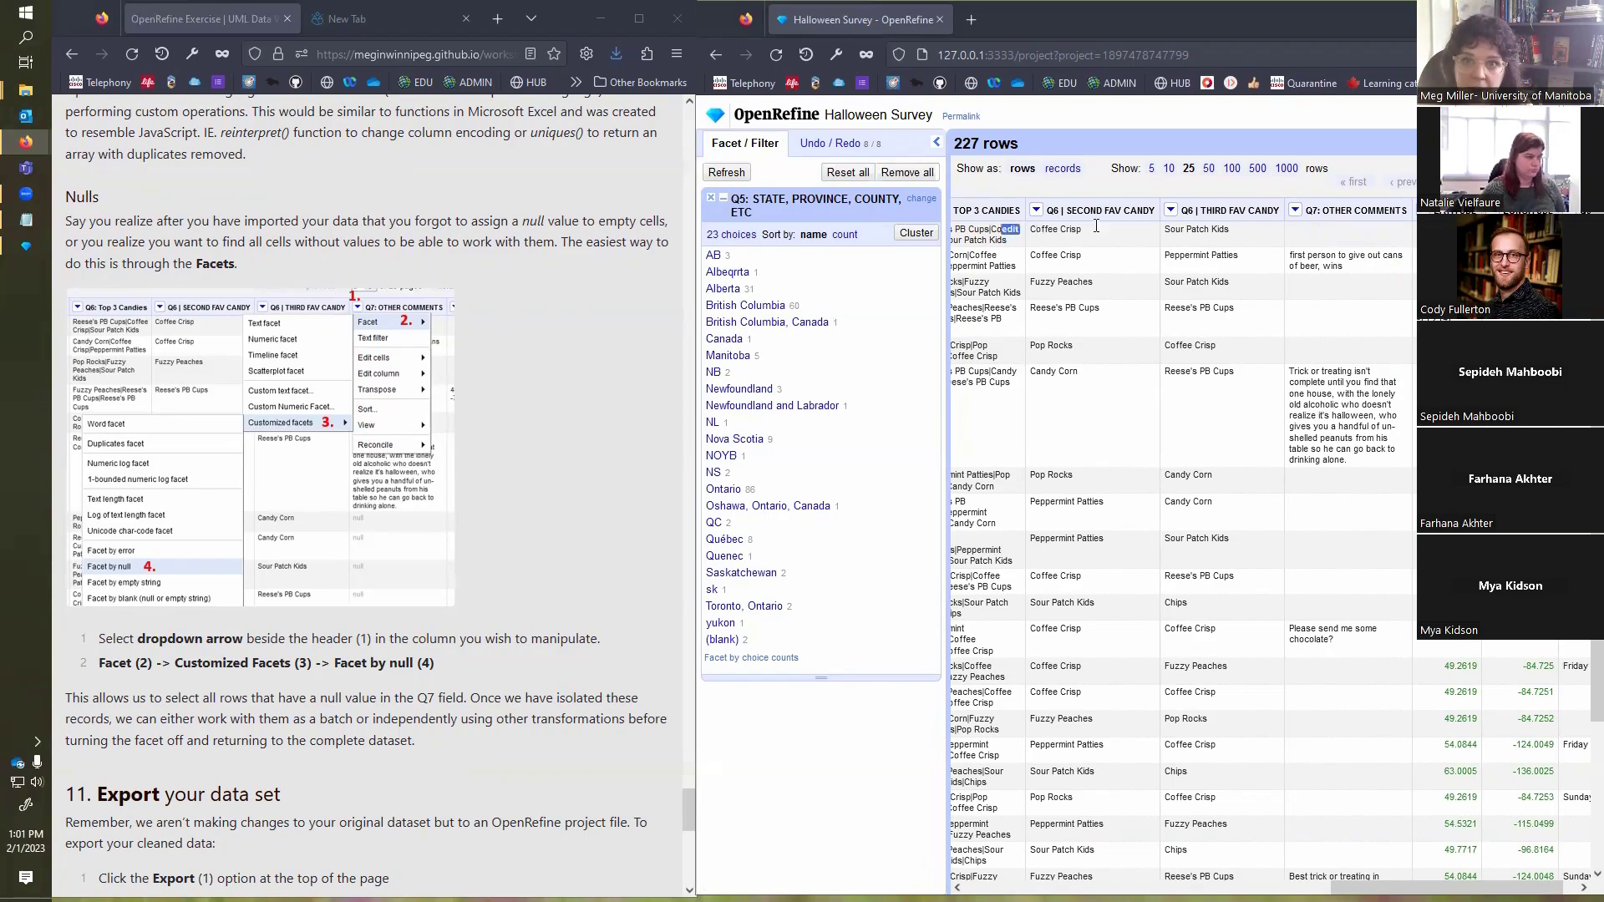
{"action": "left_click", "coordinate": [1297, 210]}
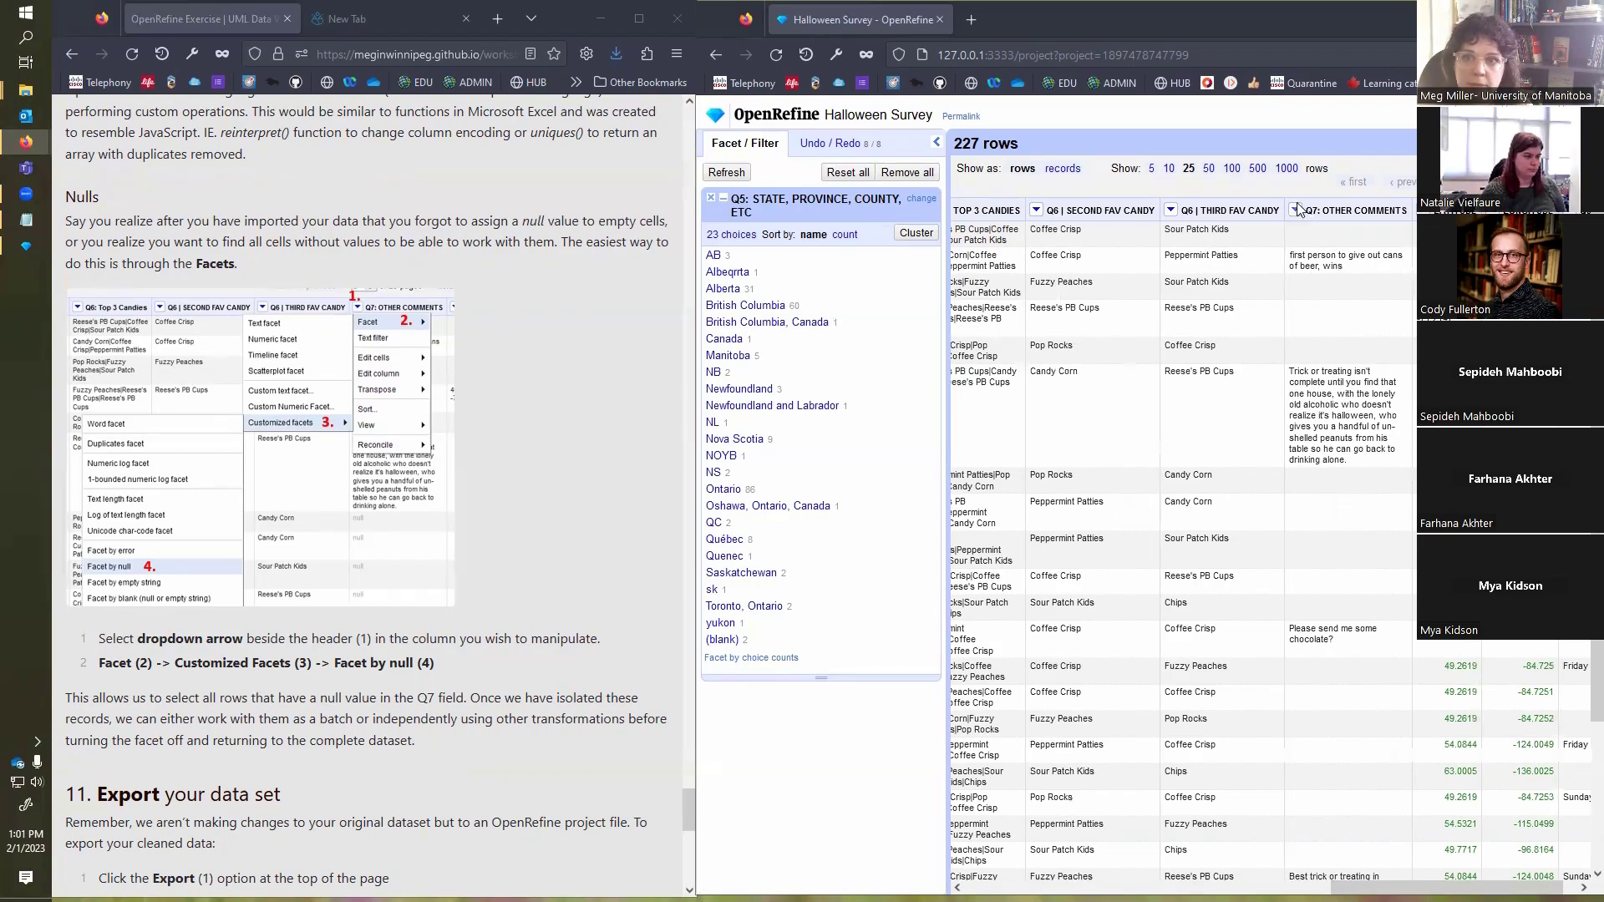
{"action": "mouse_move", "coordinate": [1324, 232]}
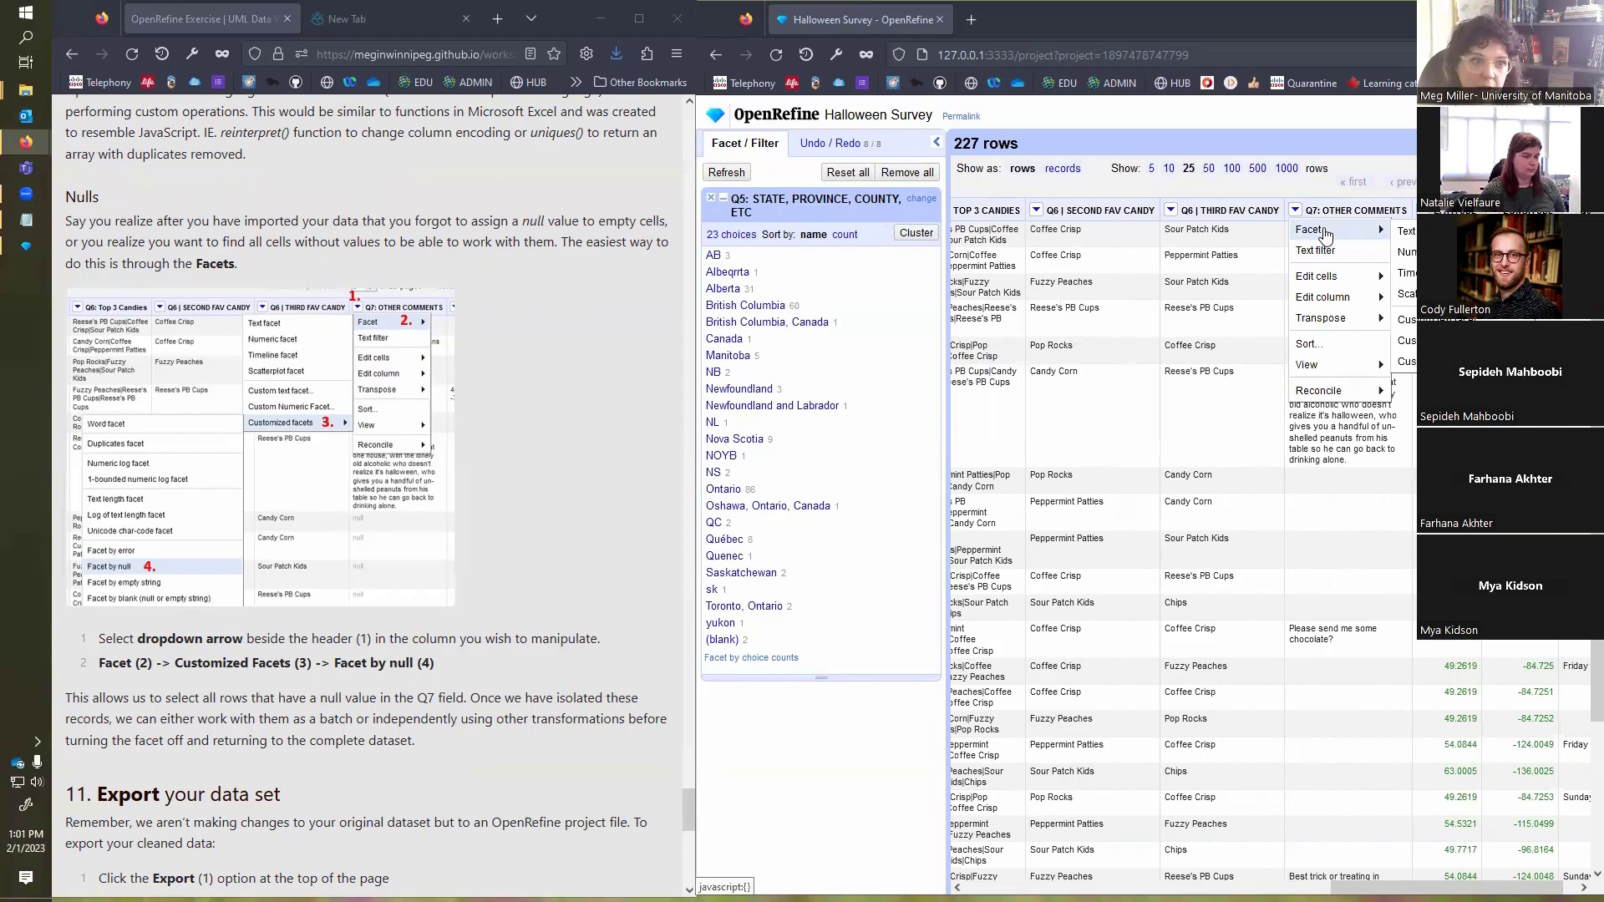
{"action": "mouse_move", "coordinate": [1404, 361]}
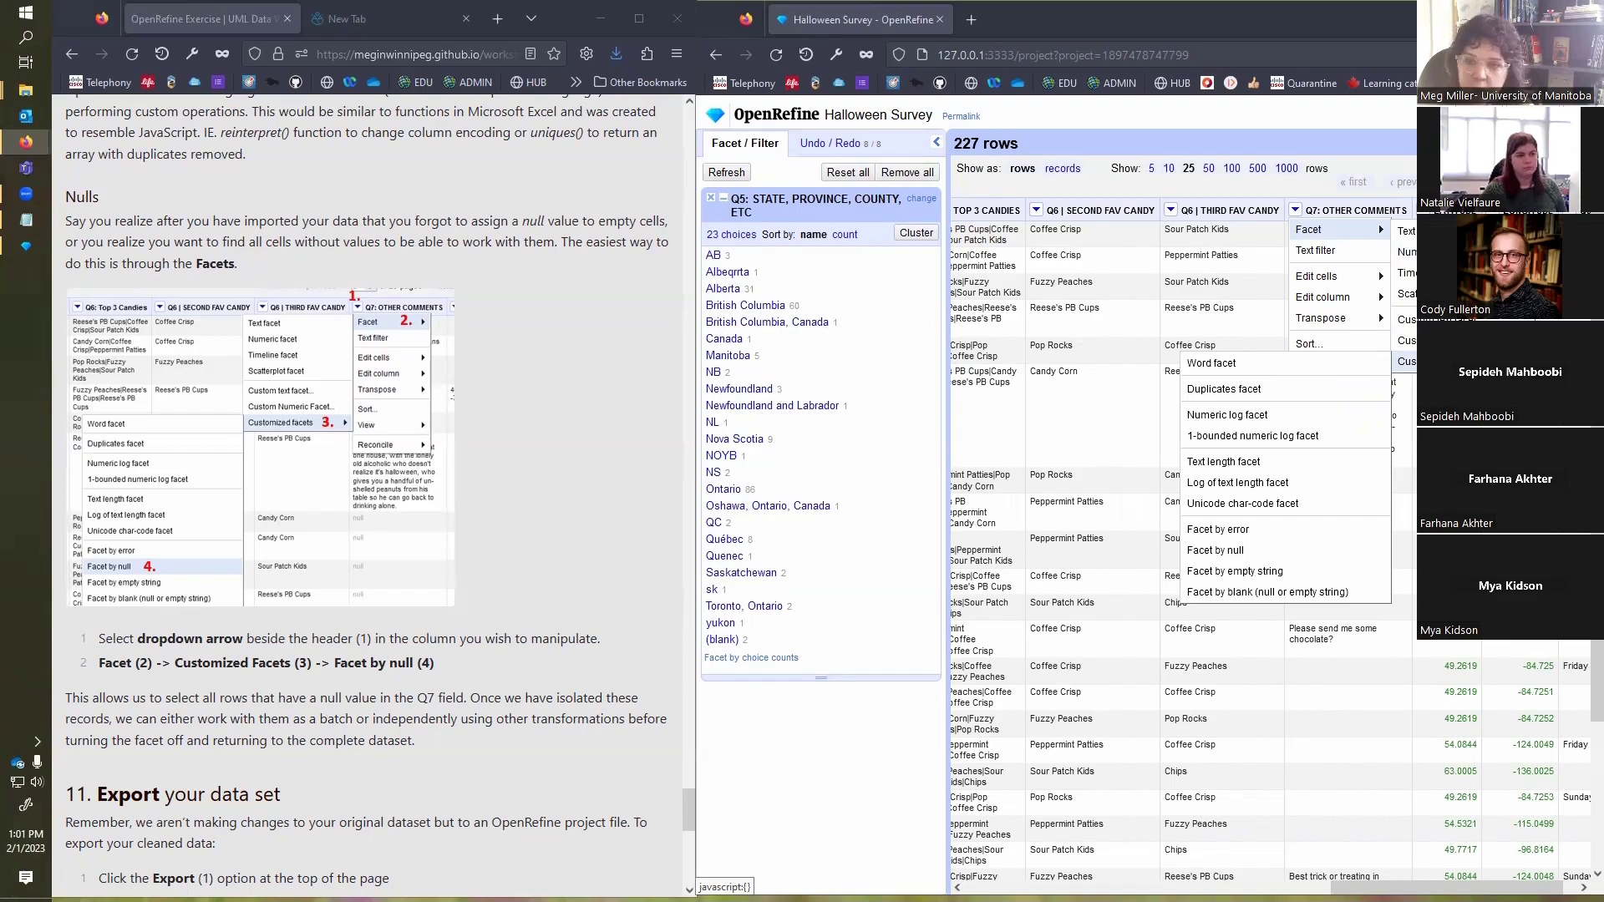
{"action": "left_click", "coordinate": [1303, 558]}
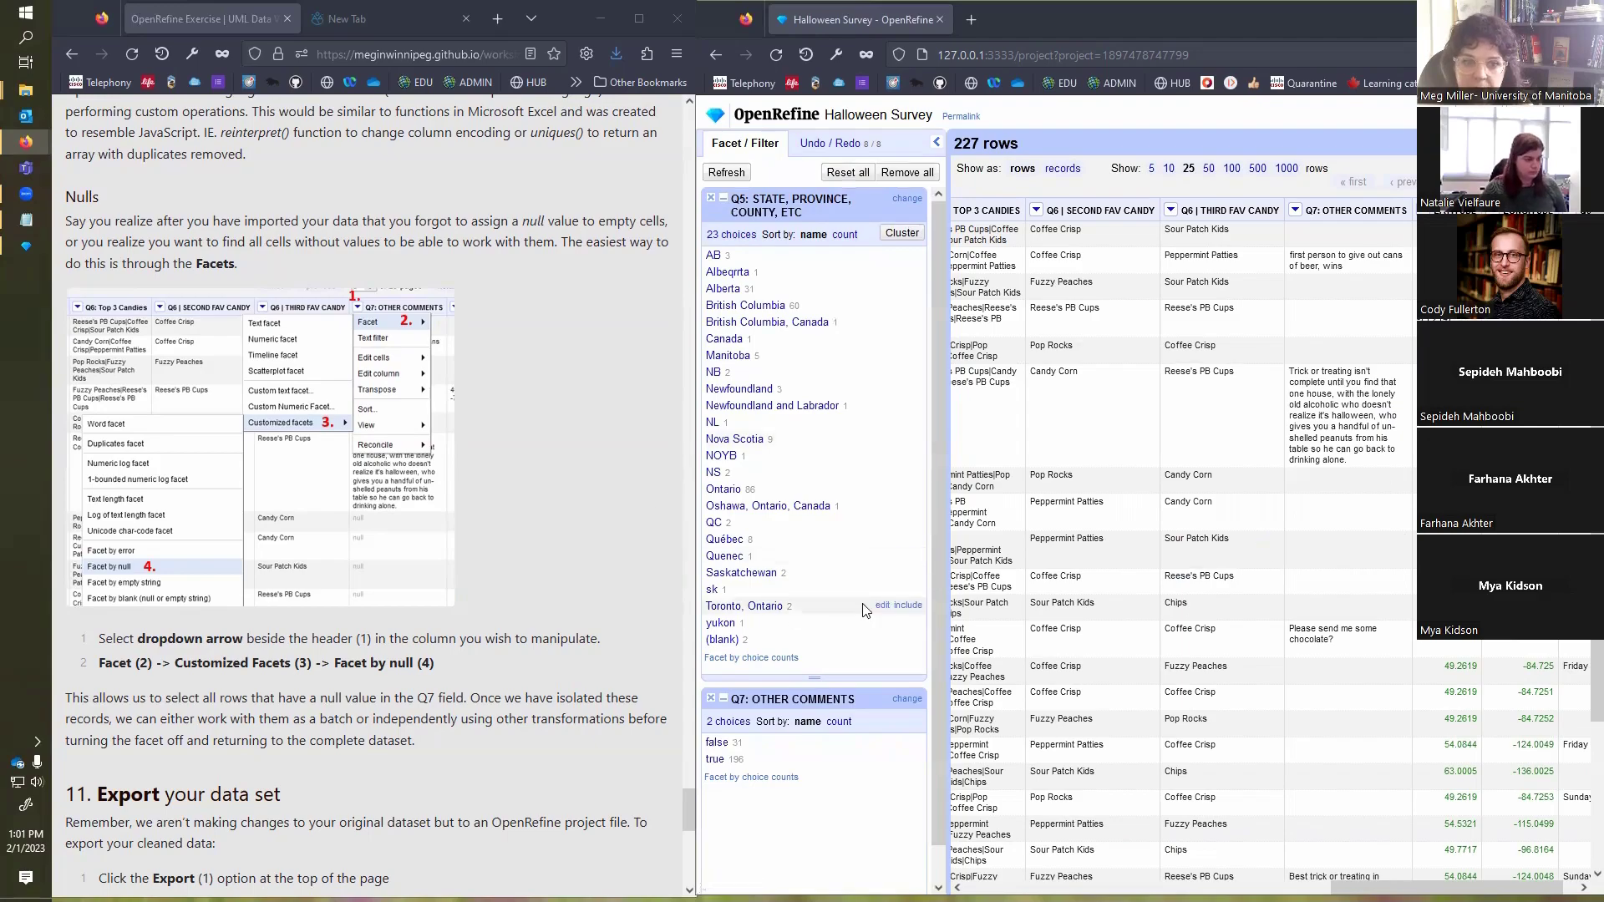
{"action": "scroll", "coordinate": [711, 743], "scroll_direction": "down", "scroll_amount": 1}
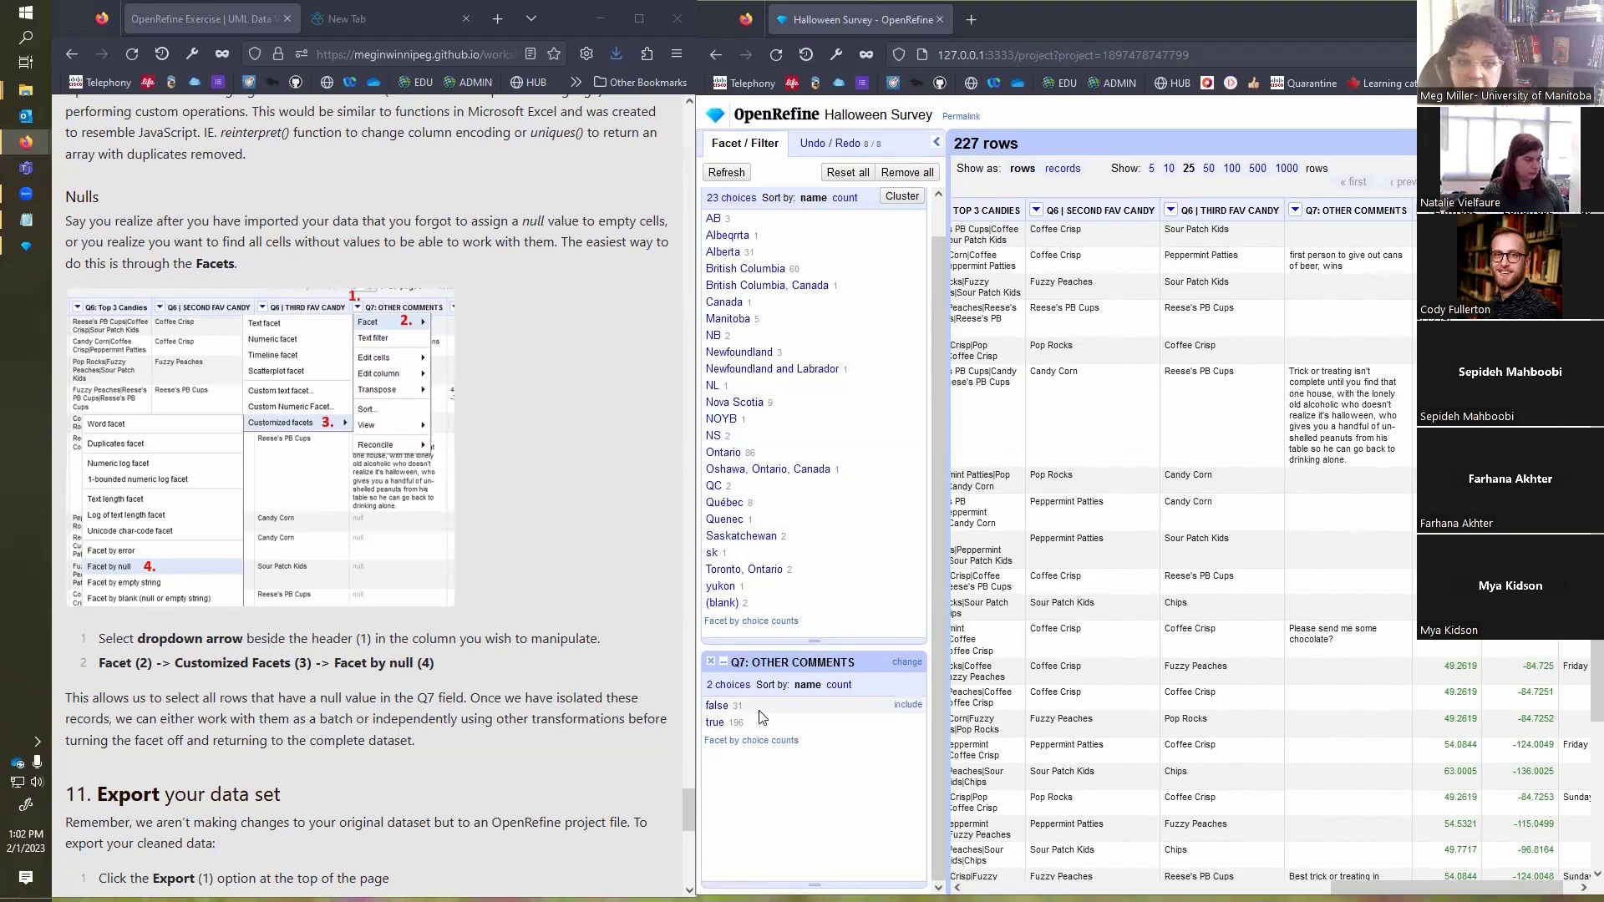
{"action": "left_click", "coordinate": [720, 731]}
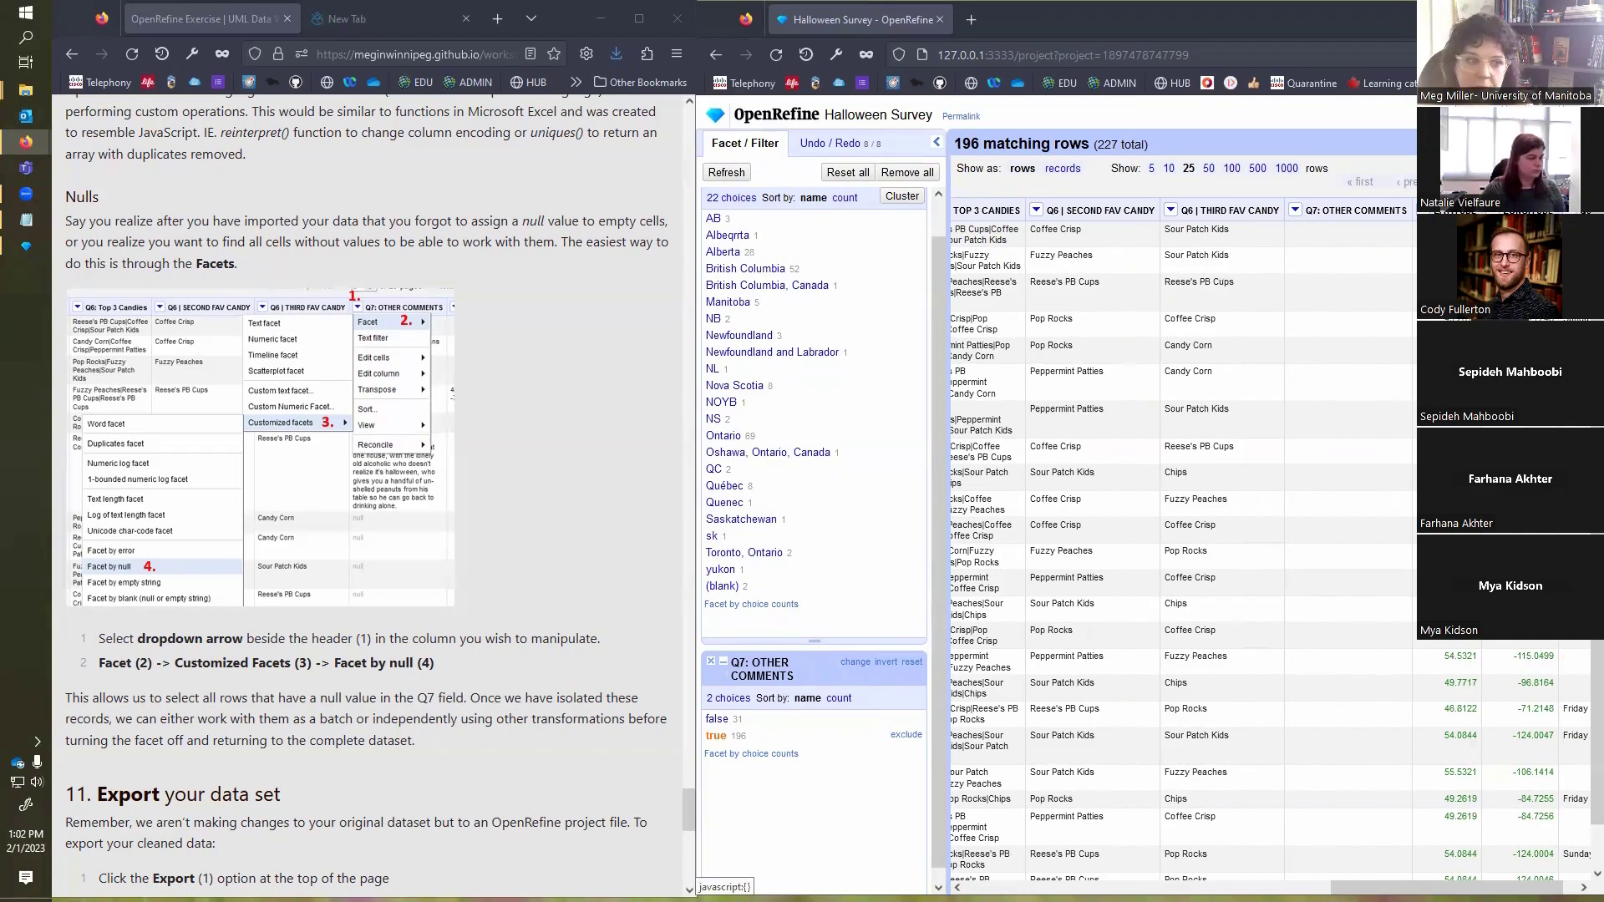
Step: Export the filtered survey rows as comma-separated values, with Halloween-Survey as the file name and Text Document as the file type
{"action": "scroll", "coordinate": [501, 551], "scroll_direction": "down", "scroll_amount": 4}
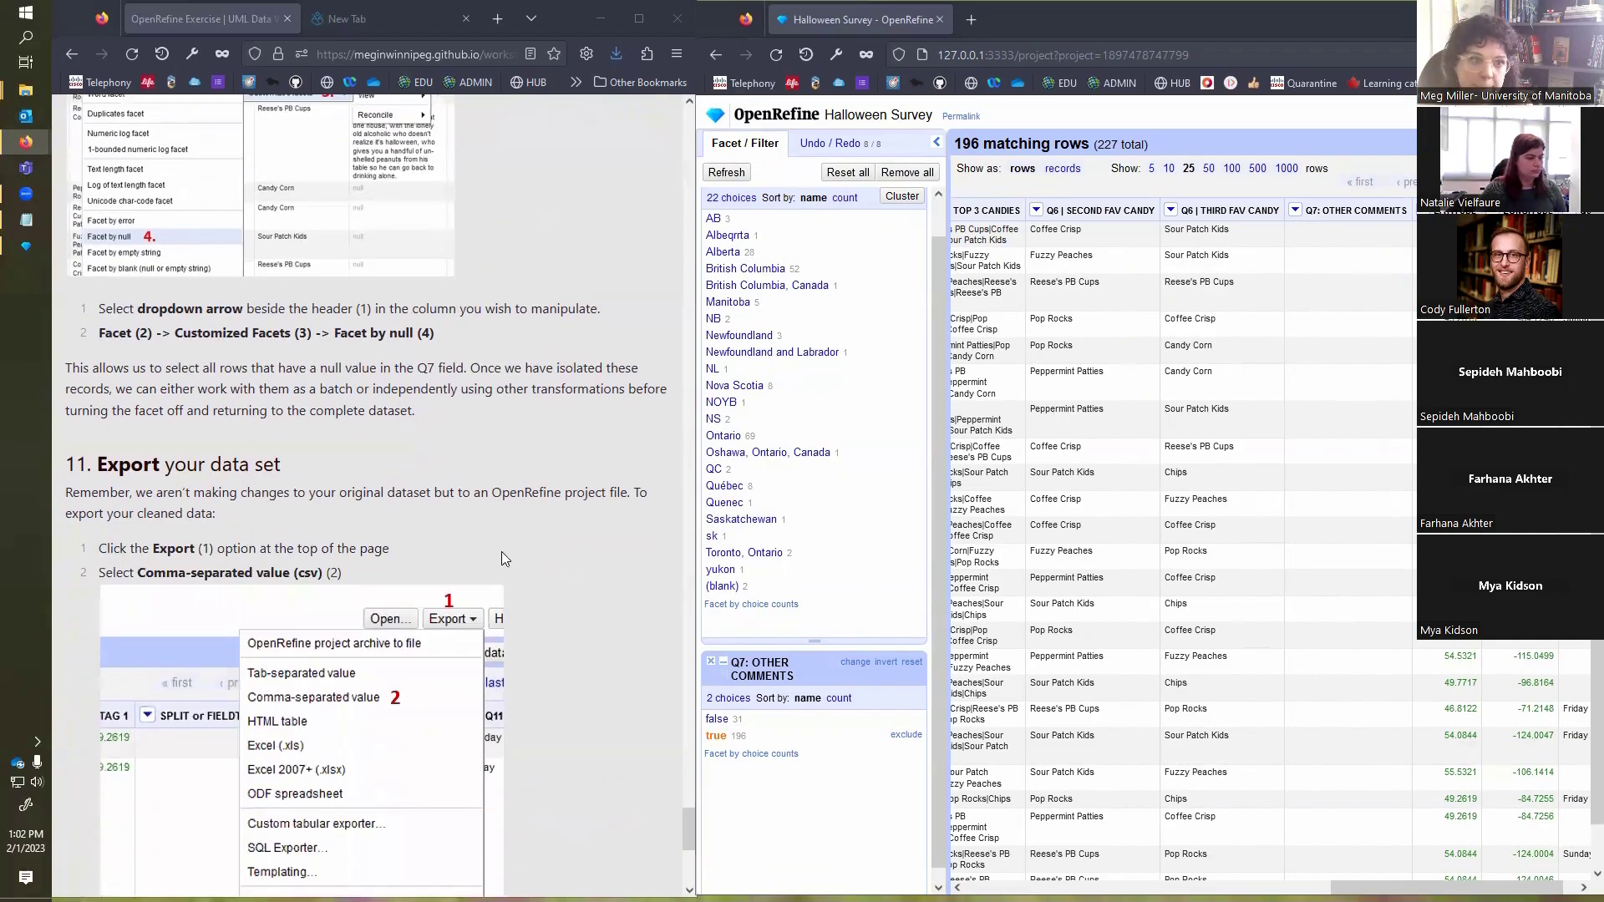
{"action": "scroll", "coordinate": [501, 556], "scroll_direction": "down", "scroll_amount": 1}
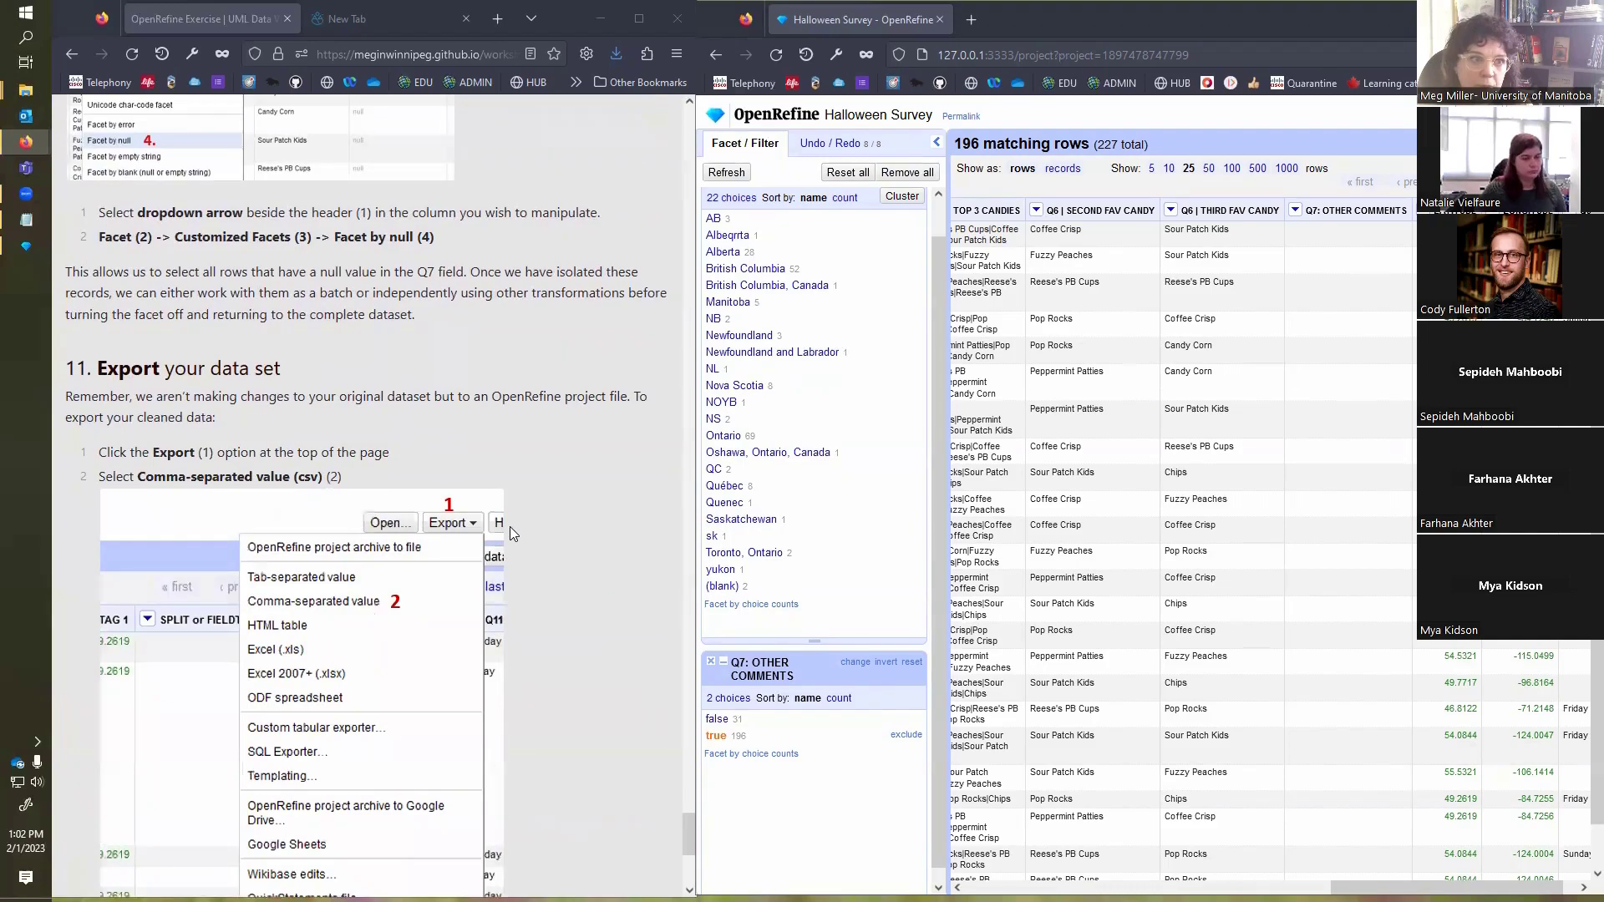
{"action": "scroll", "coordinate": [482, 372], "scroll_direction": "down", "scroll_amount": 2}
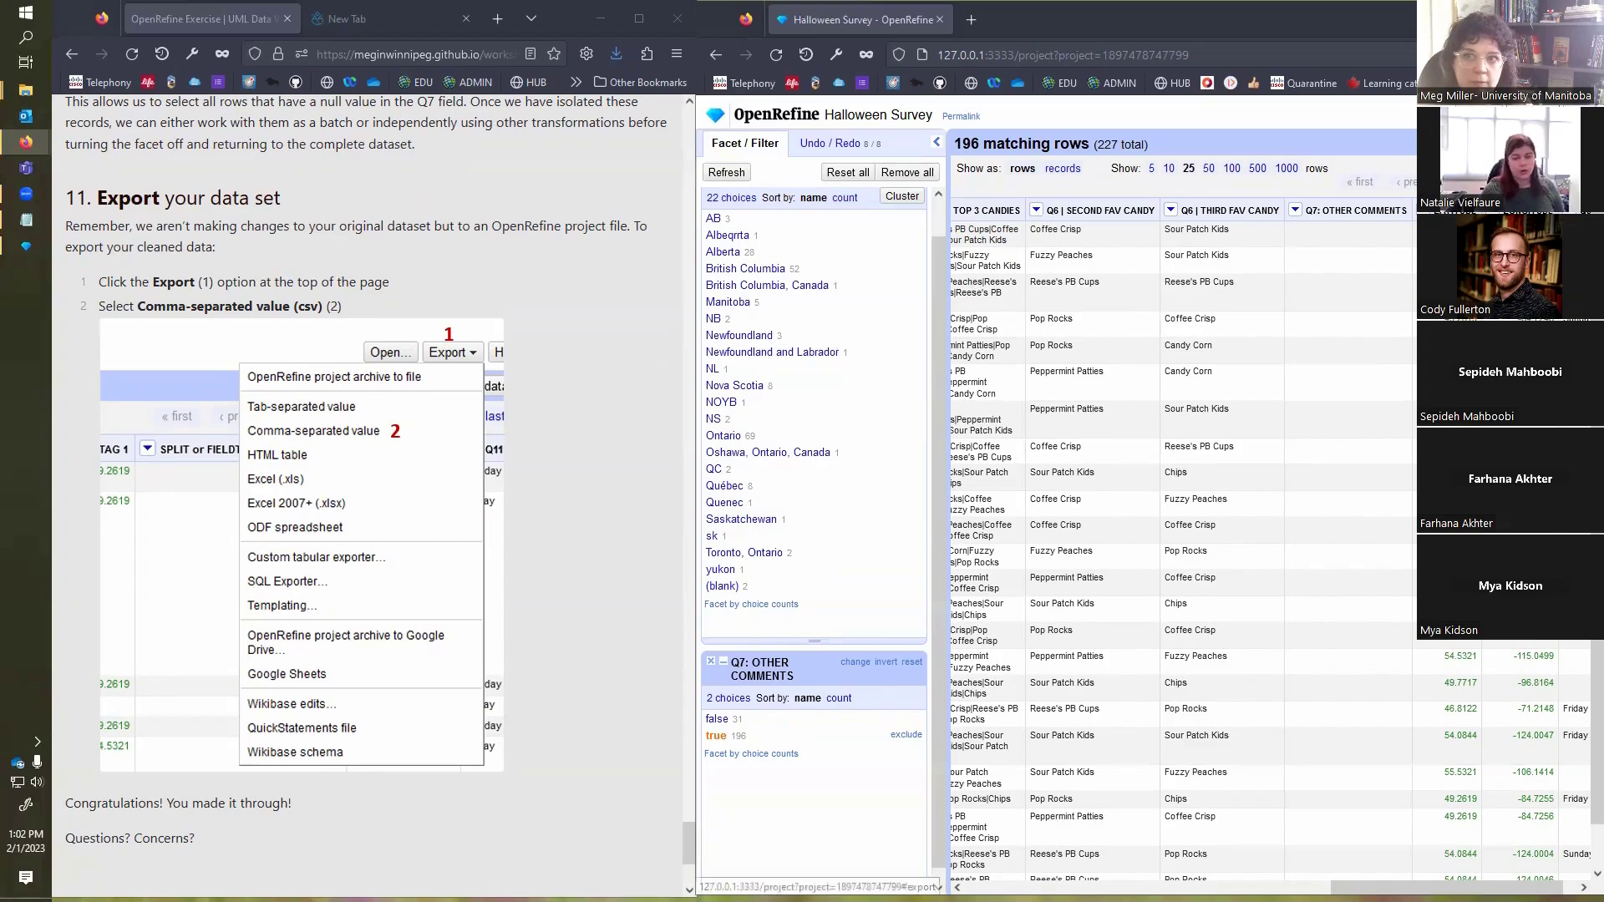
{"action": "left_click", "coordinate": [1532, 116]}
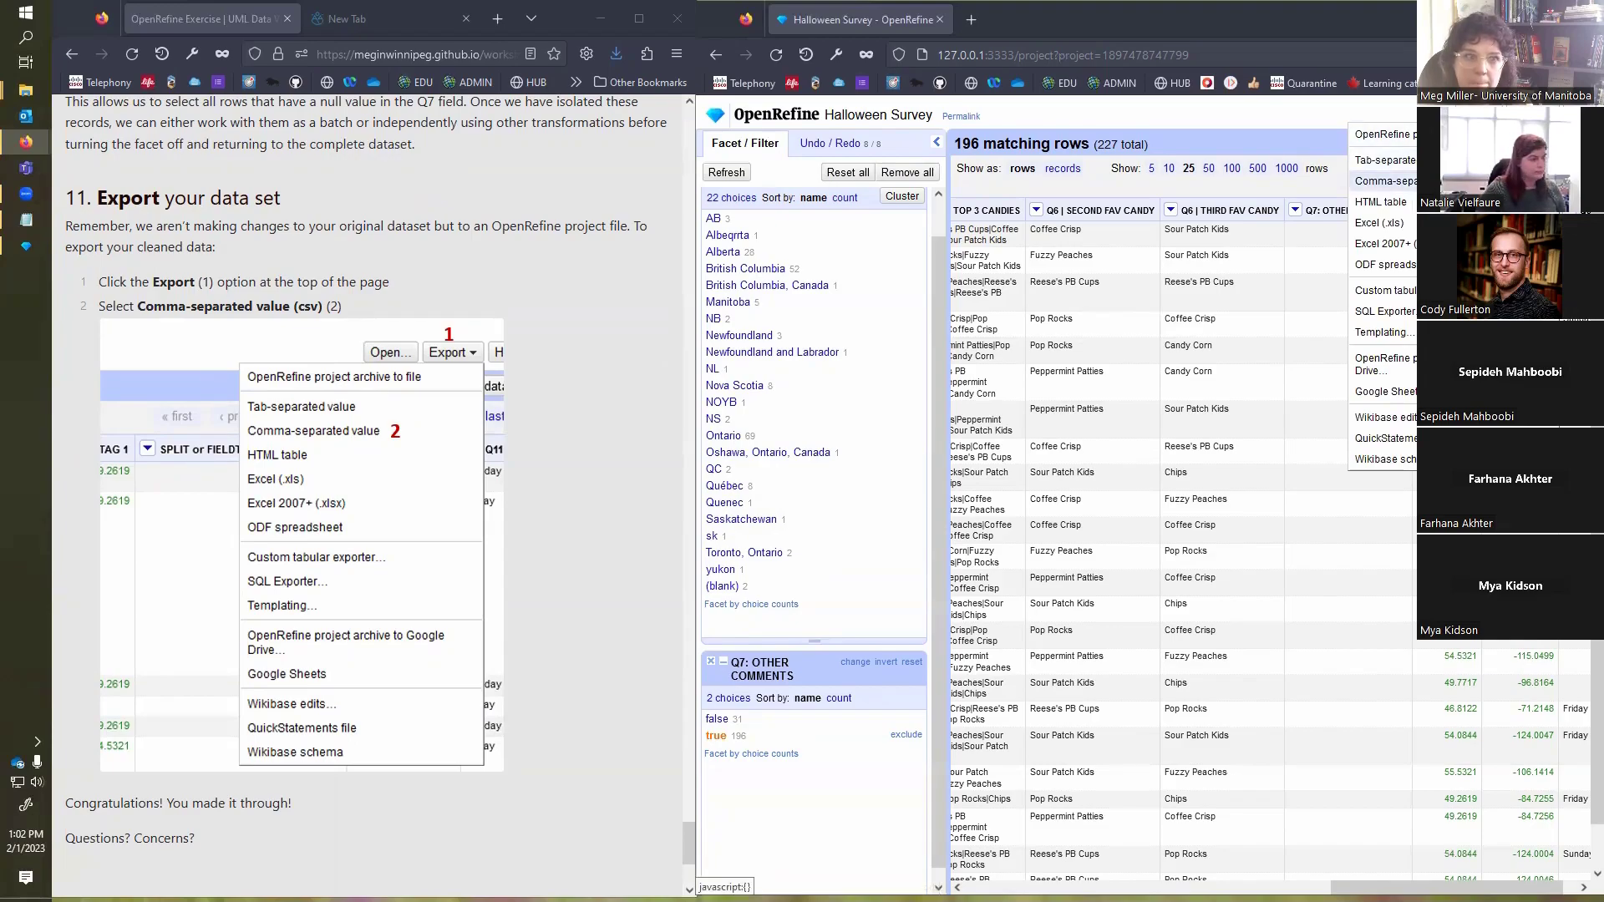
{"action": "left_click", "coordinate": [1387, 181]}
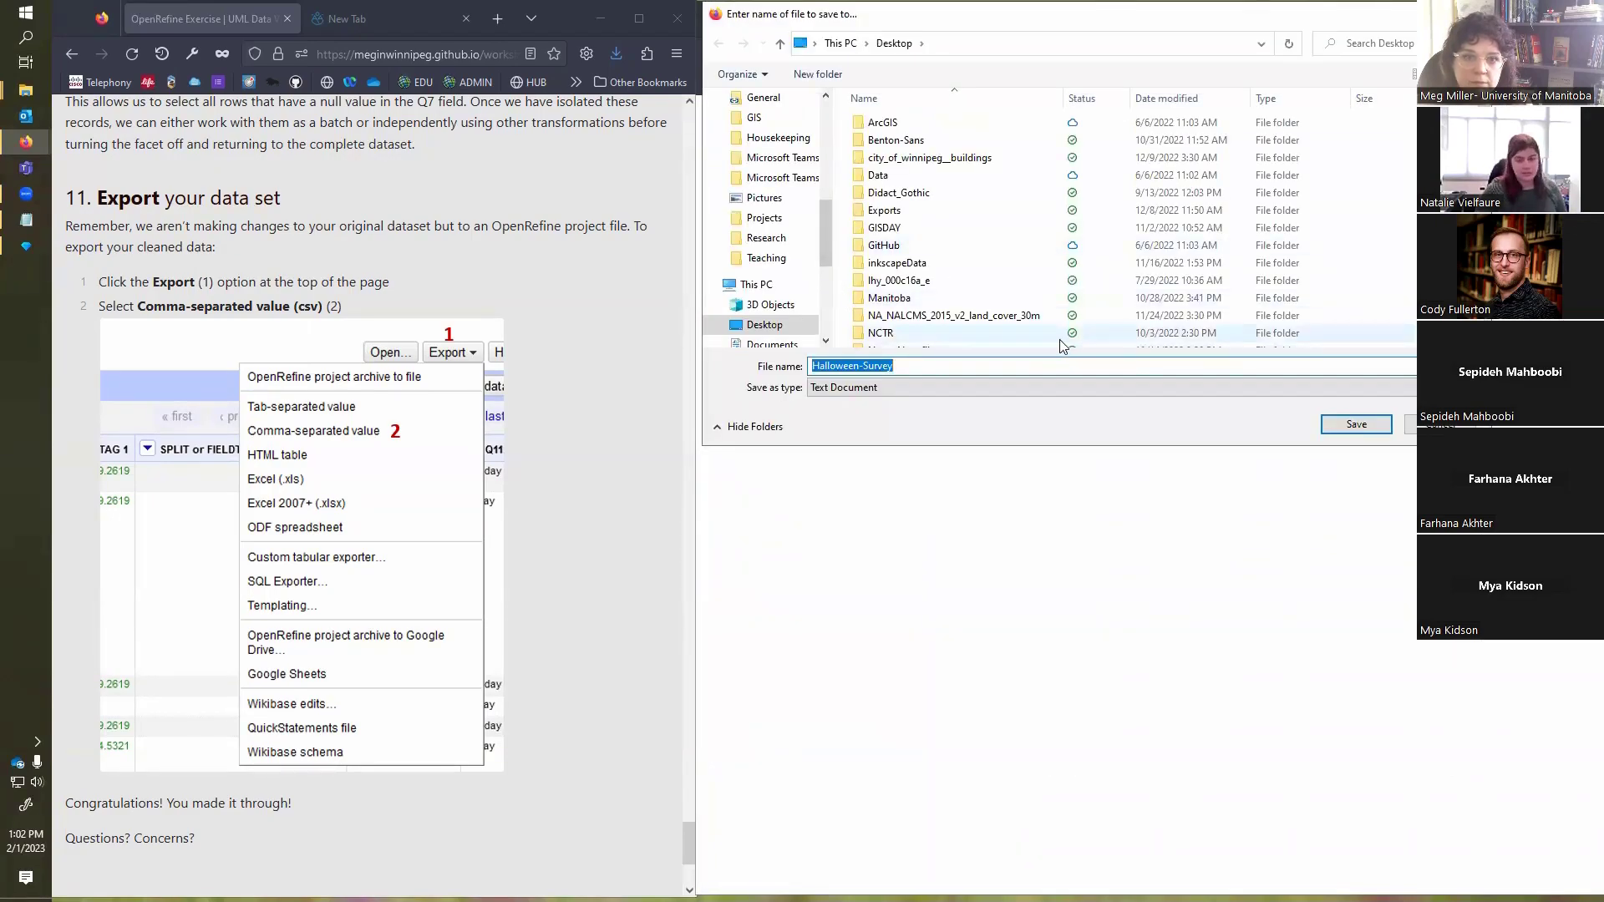
{"action": "left_click", "coordinate": [986, 388]}
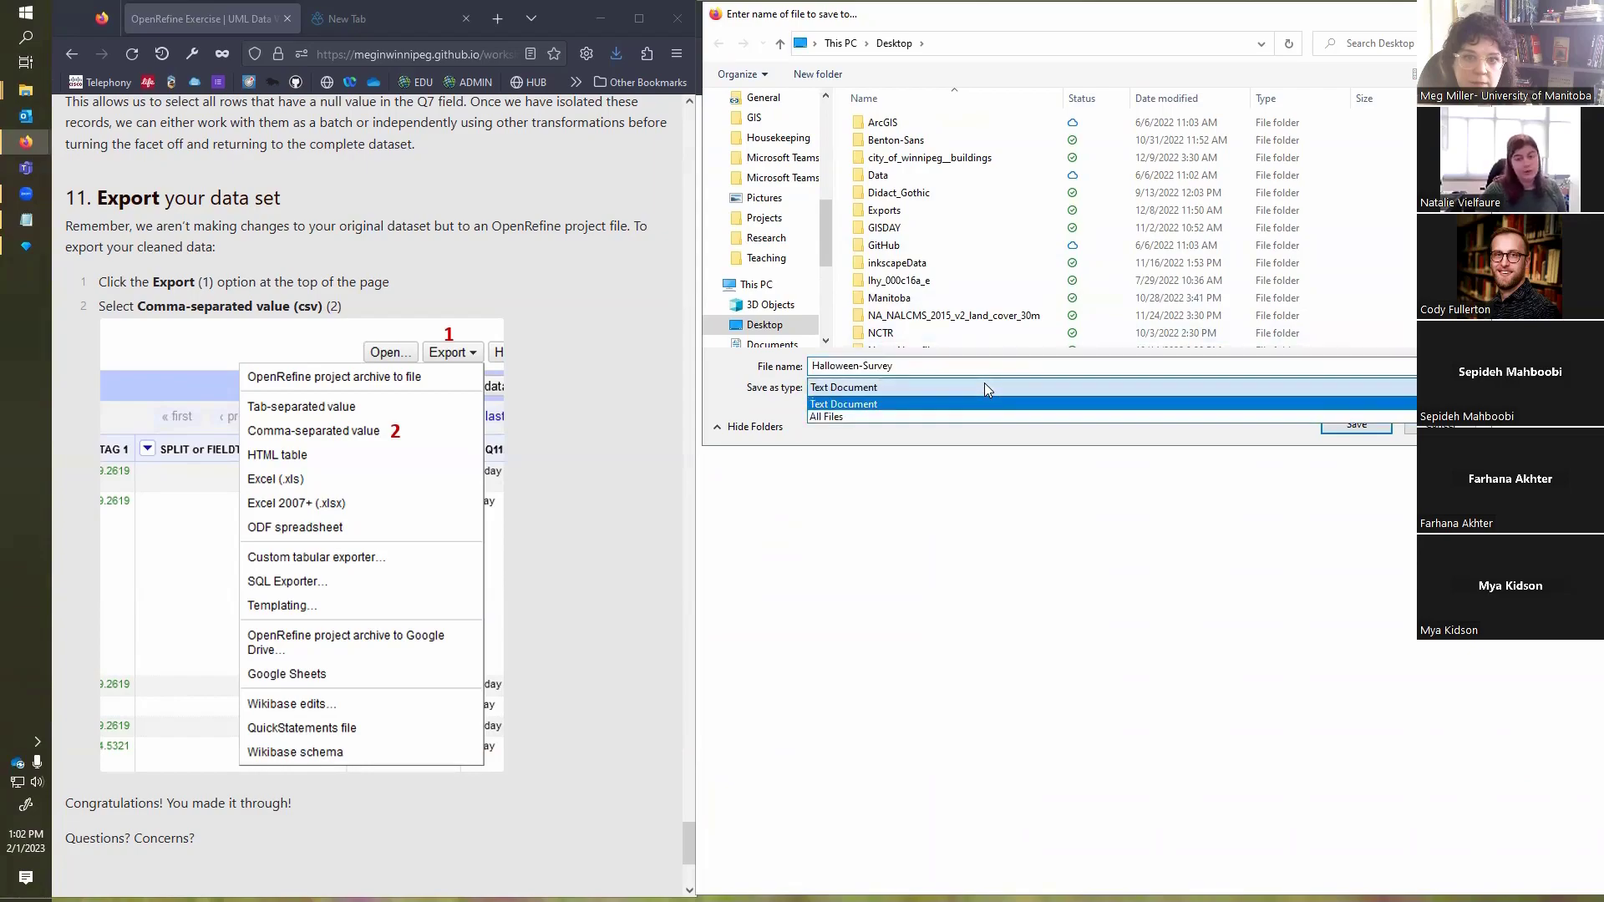
{"action": "left_click", "coordinate": [984, 384]}
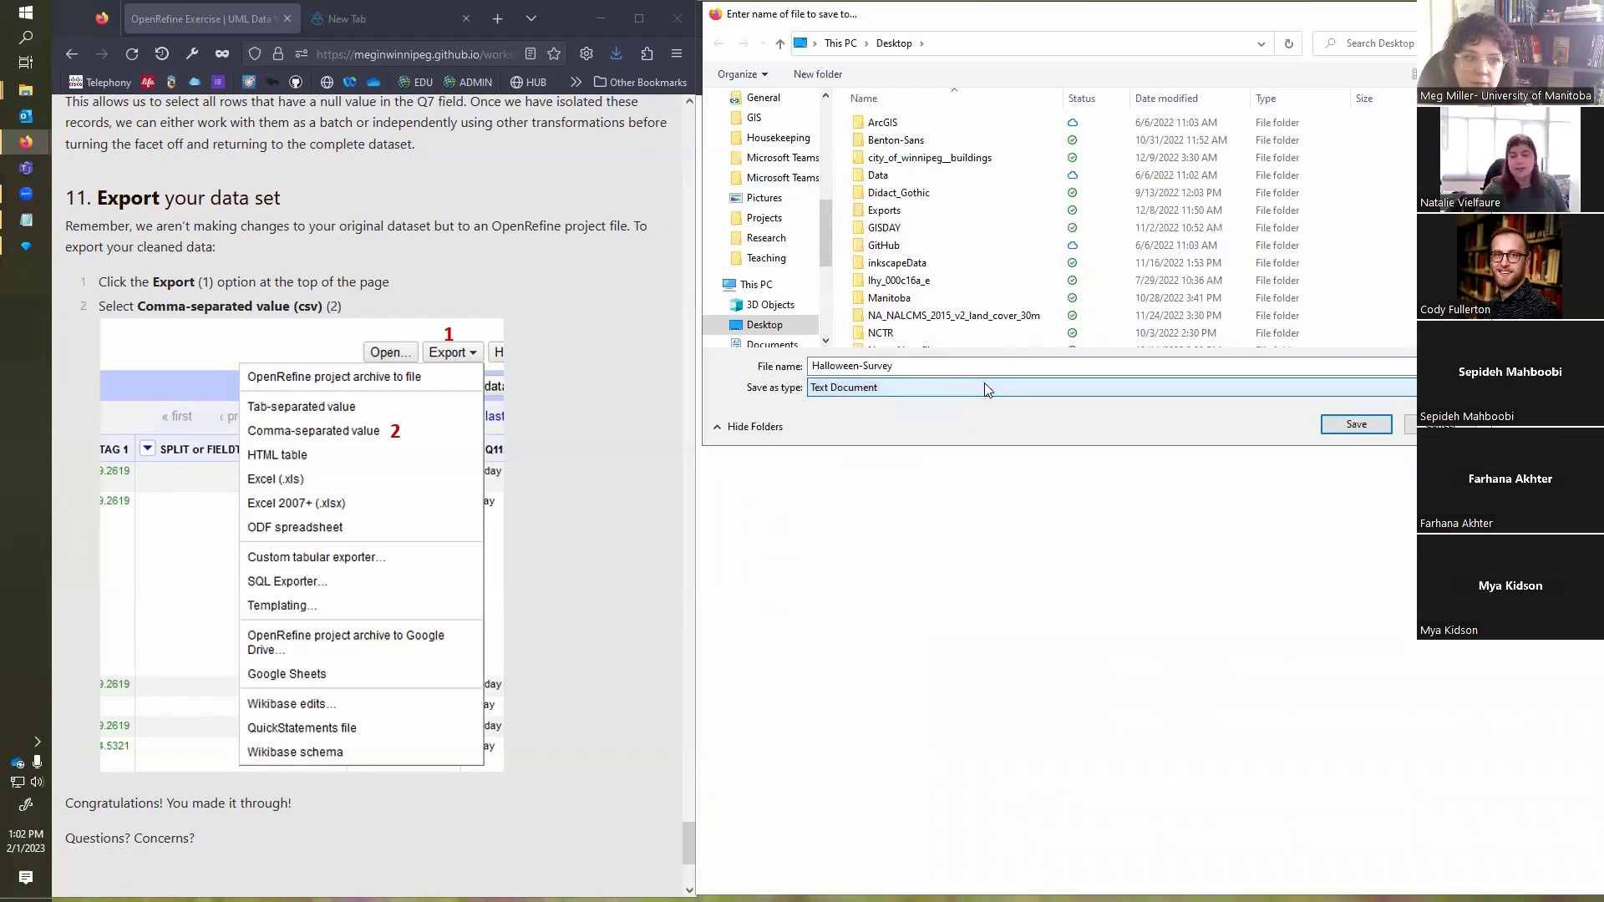